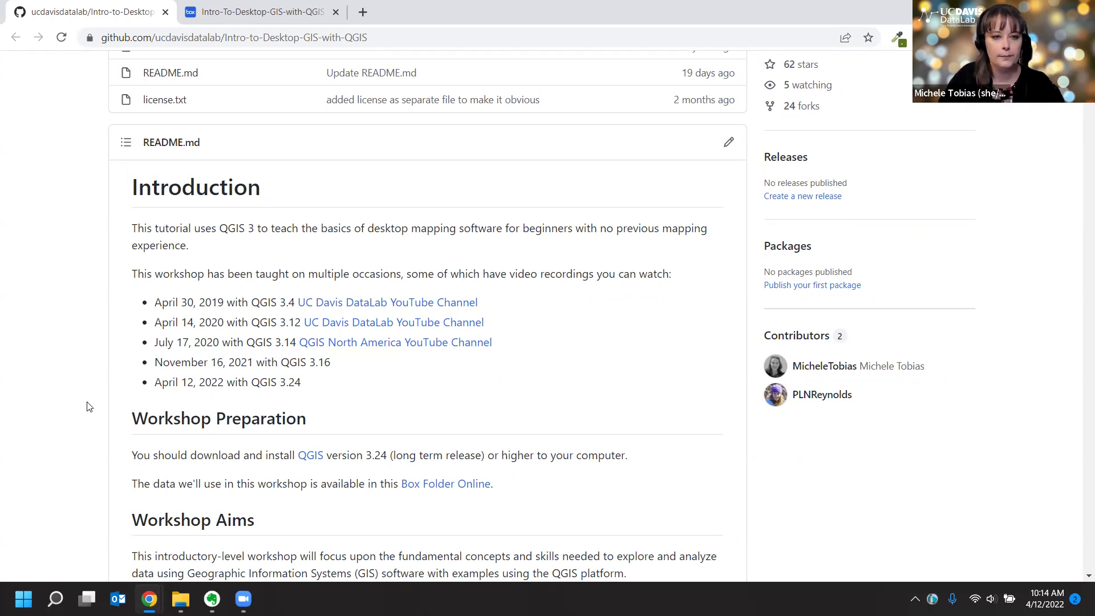
Read the workshop README from its introduction through preparation, aims, prerequisites and learning objectives to the What is GIS section
scroll(88, 407, down, 1)
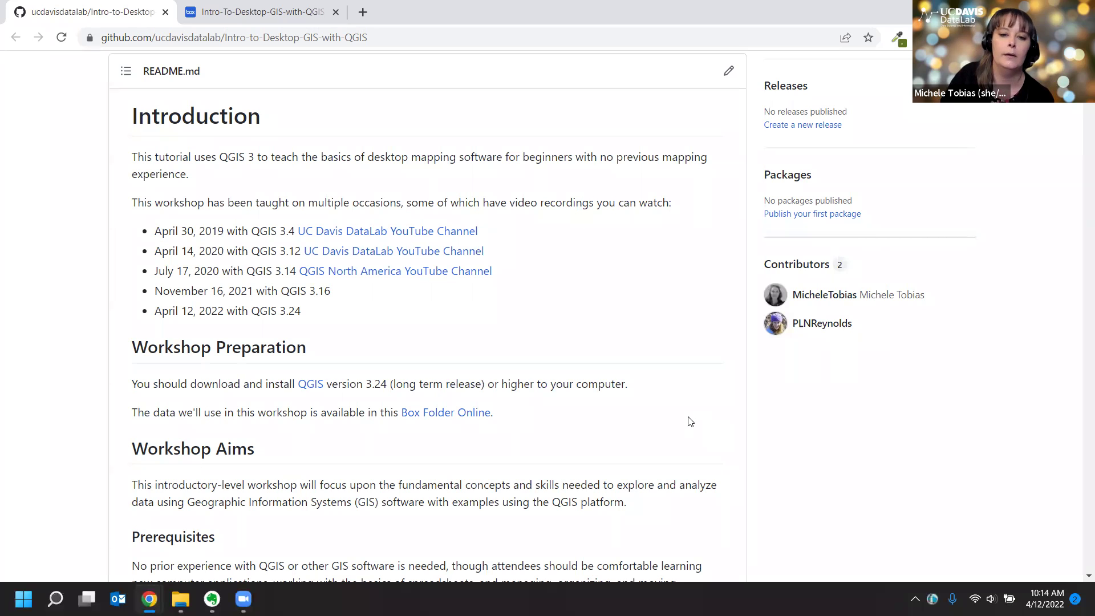
scroll(690, 422, down, 3)
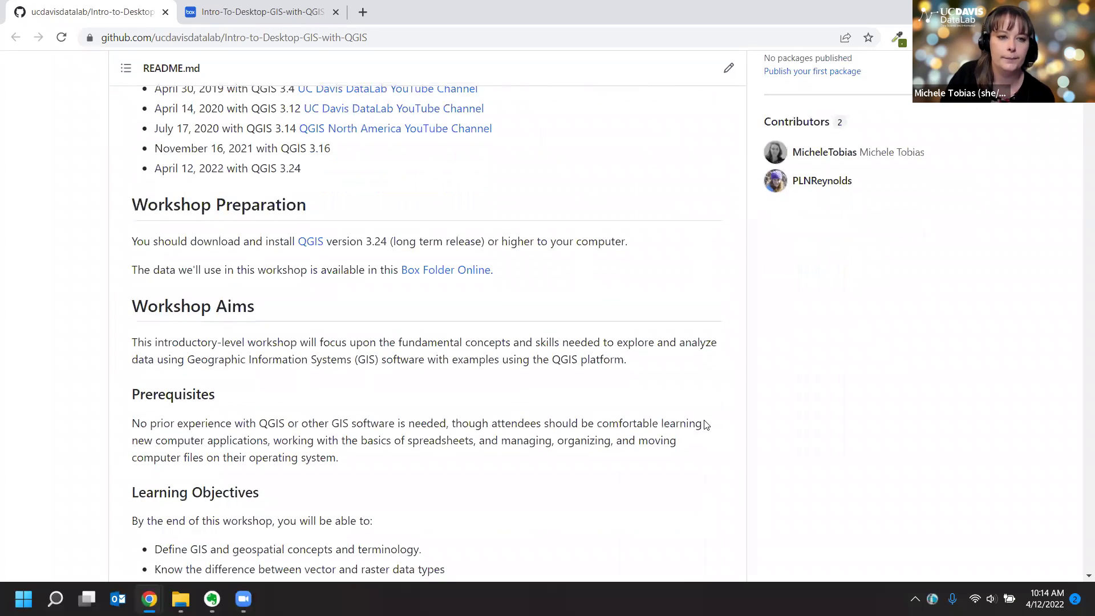
scroll(712, 425, down, 1)
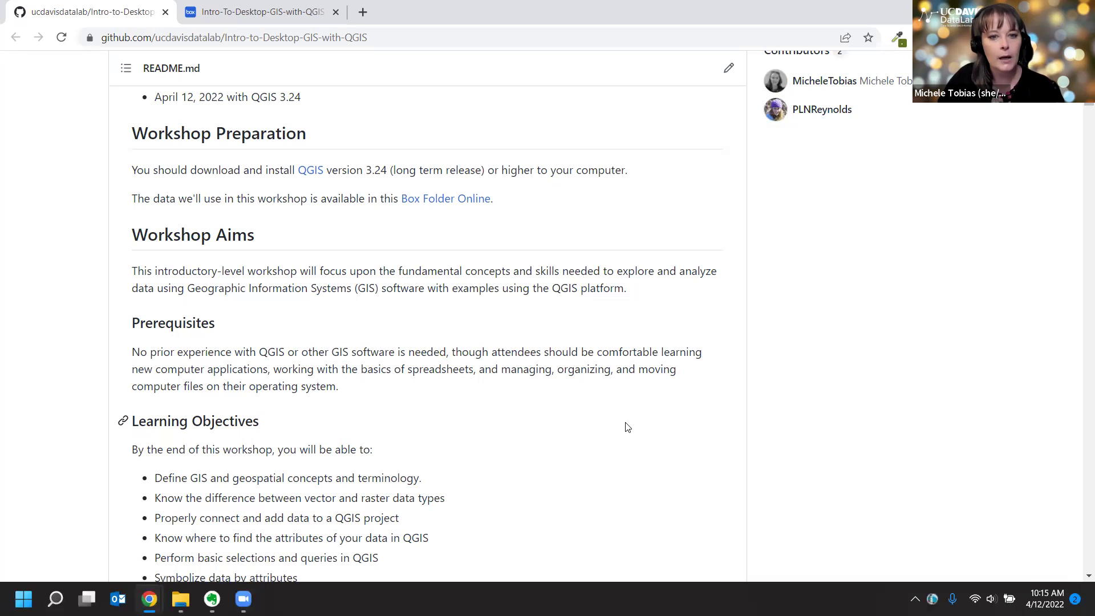
scroll(627, 427, down, 3)
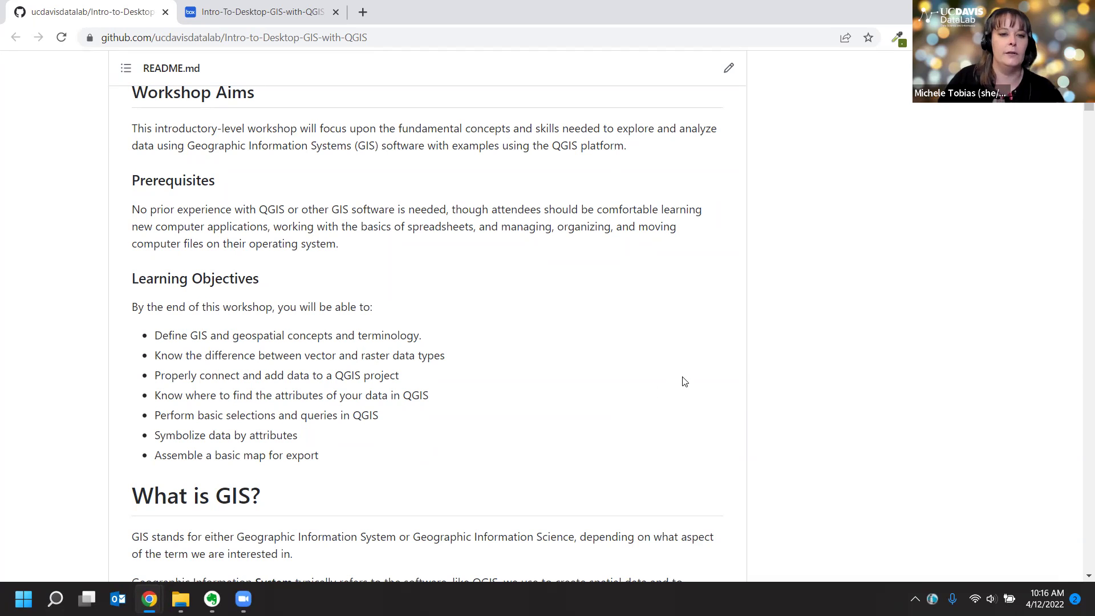
scroll(717, 385, down, 2)
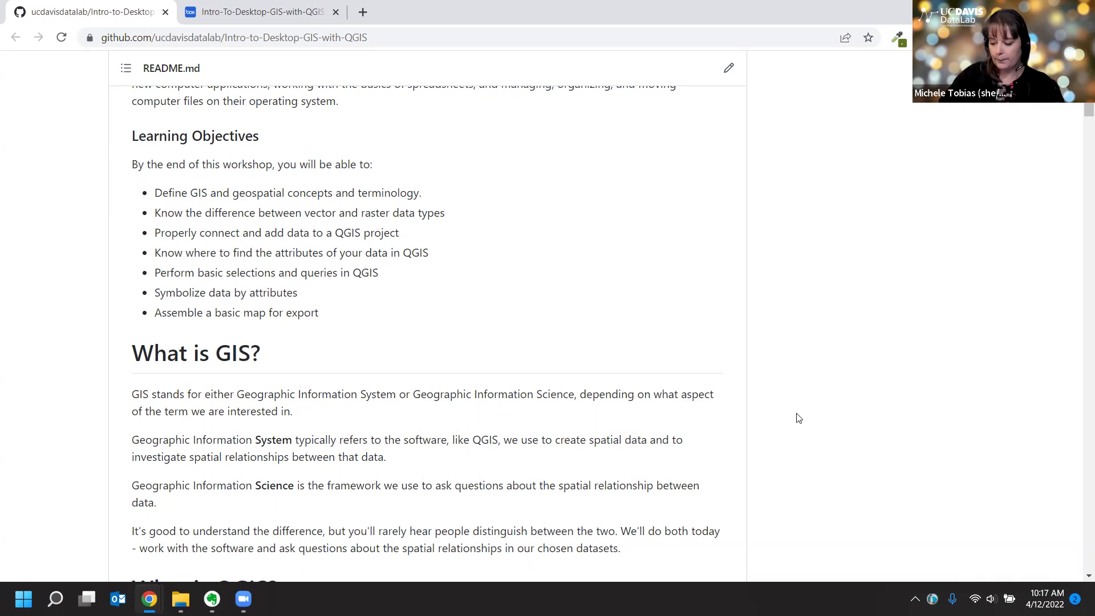
scroll(523, 301, down, 3)
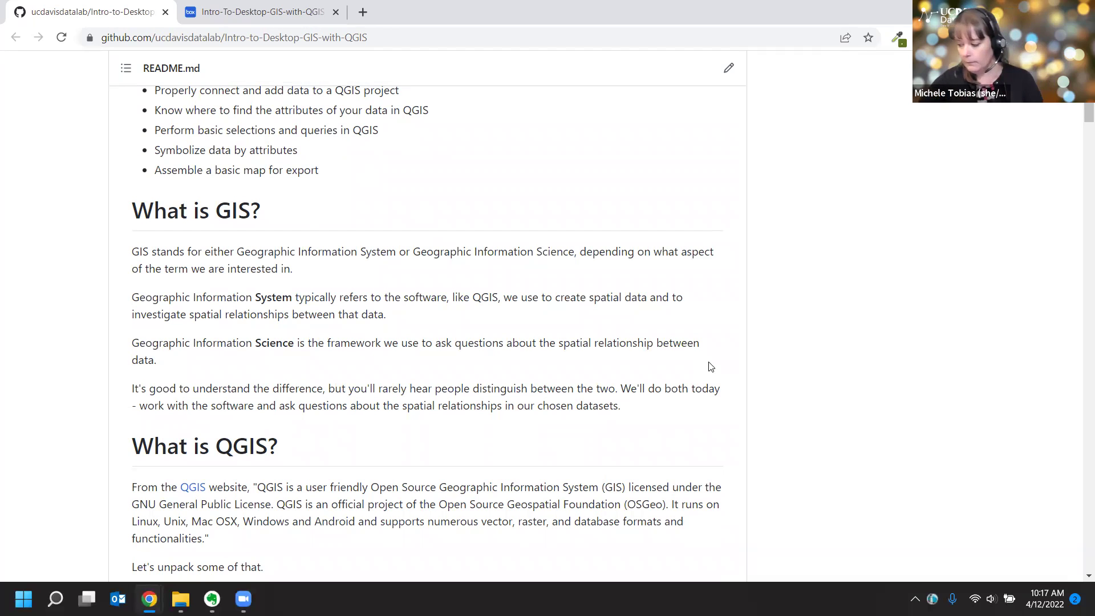
scroll(710, 366, down, 1)
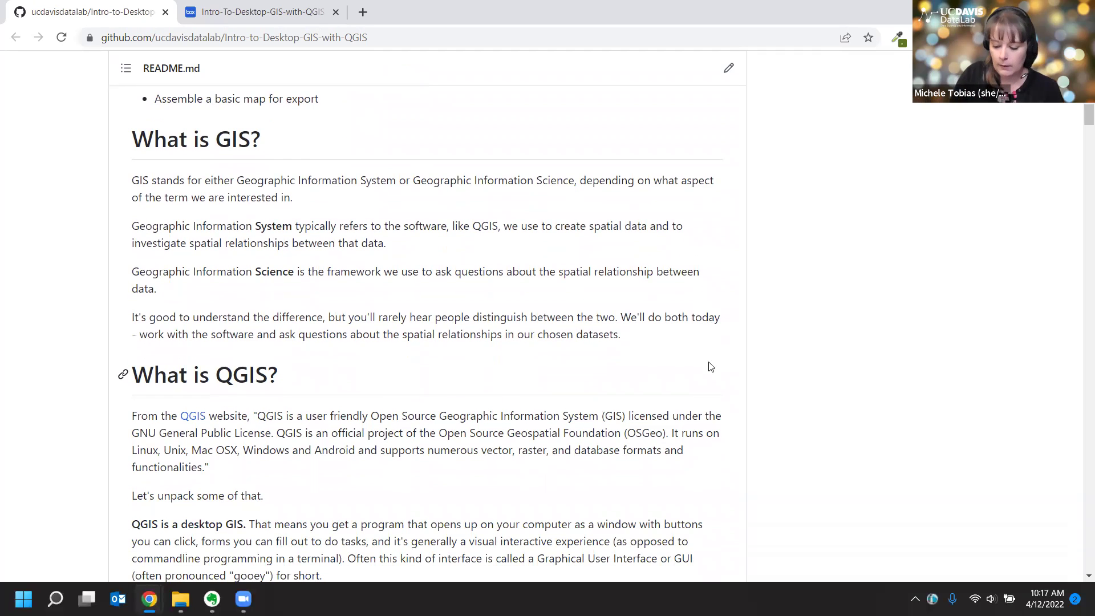
Read the README's What is QGIS and Why QGIS sections at a larger page zoom
key(ctrl+plus)
key(ctrl+plus)
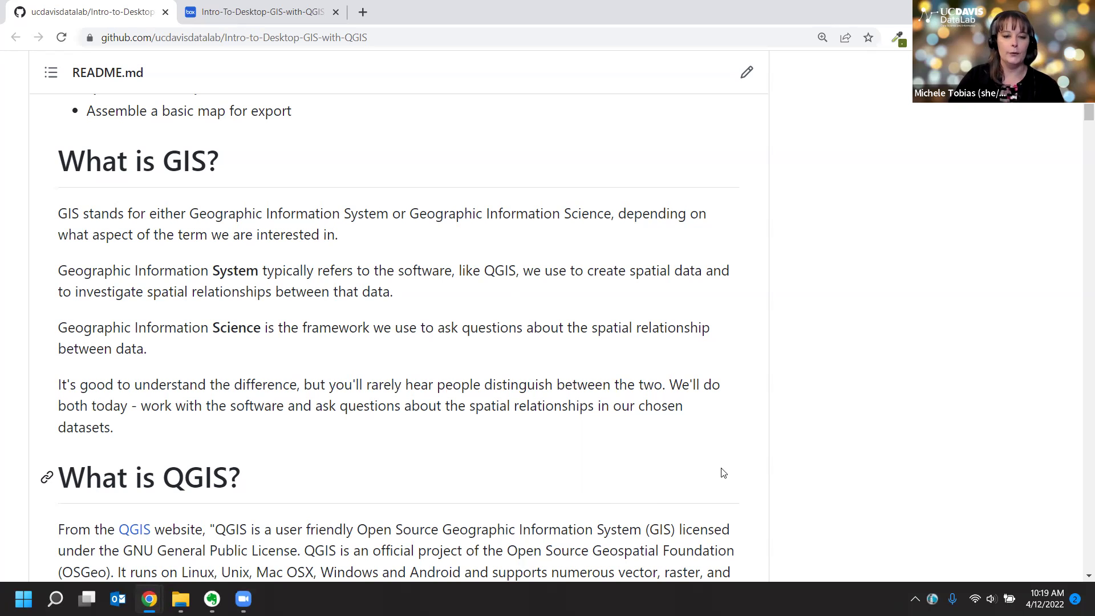
scroll(723, 473, down, 1)
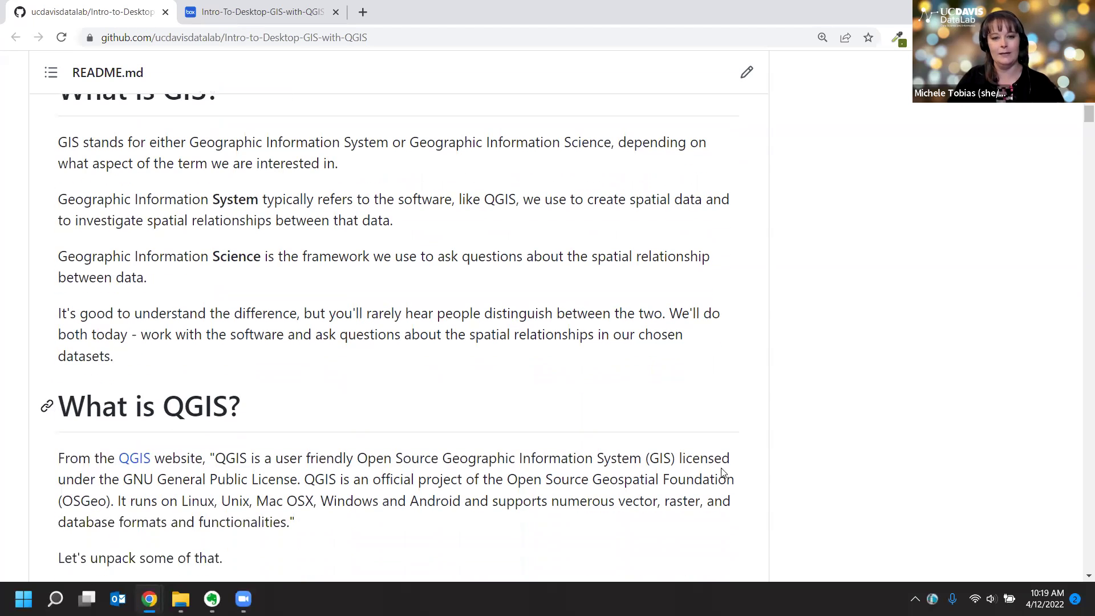
scroll(723, 471, down, 2)
scroll(724, 472, down, 3)
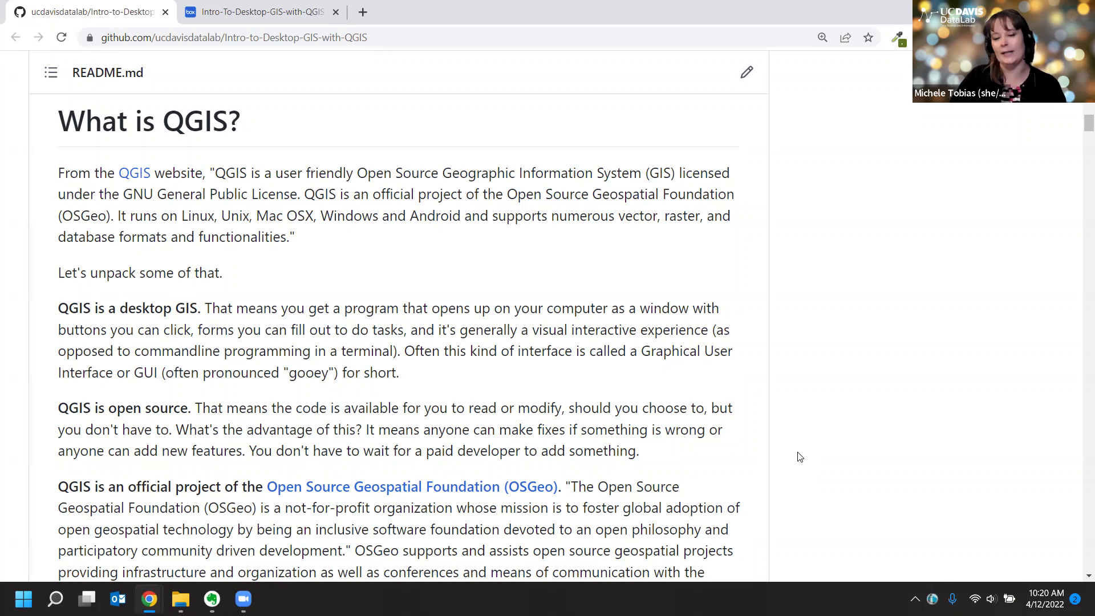
scroll(800, 457, down, 2)
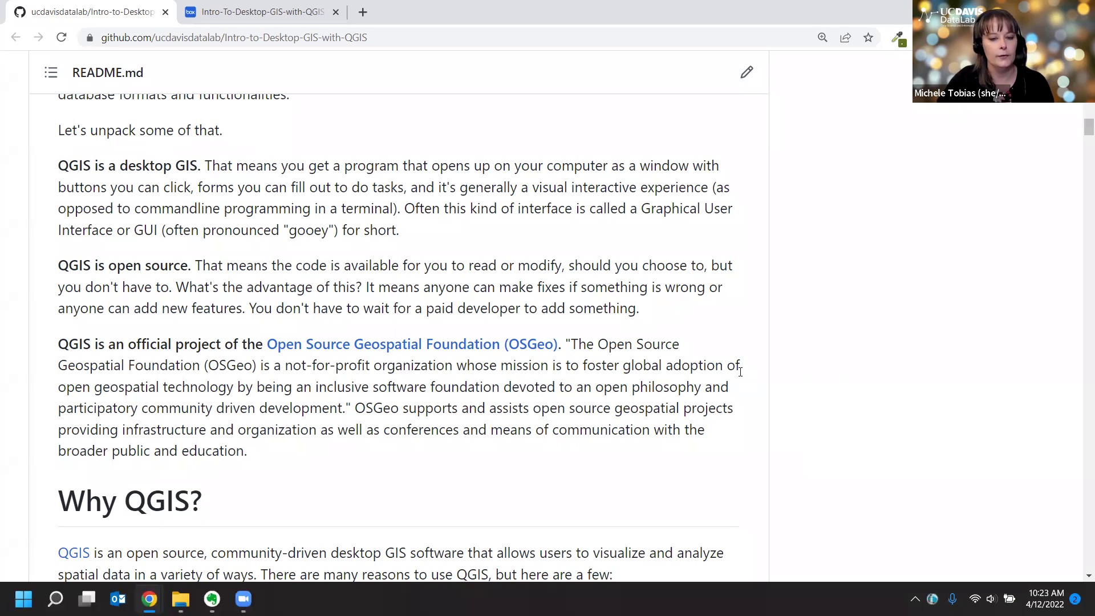
scroll(740, 371, down, 1)
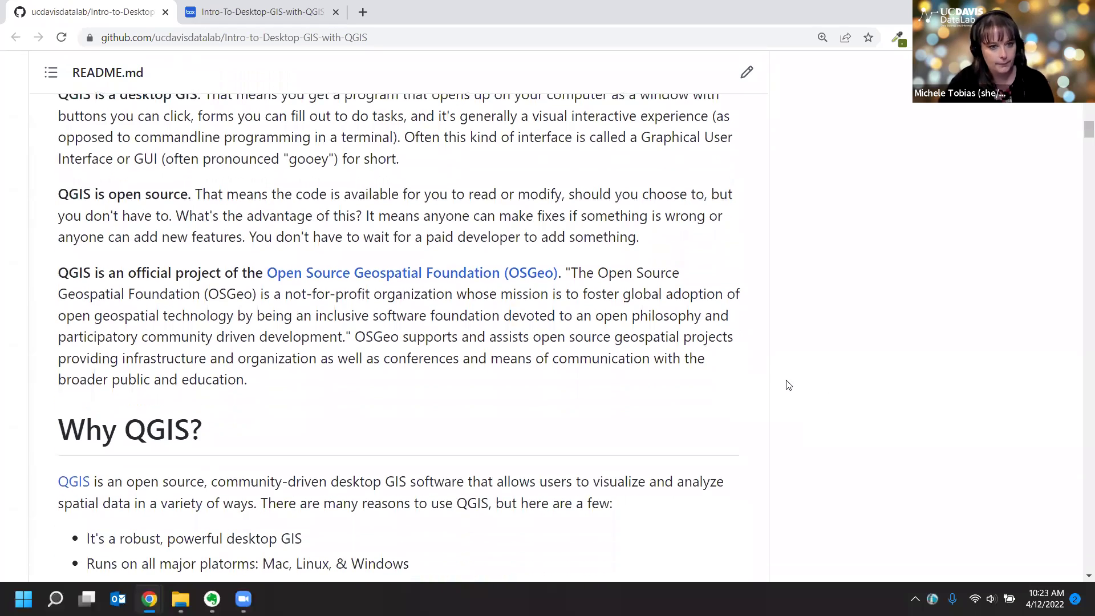
scroll(789, 385, down, 5)
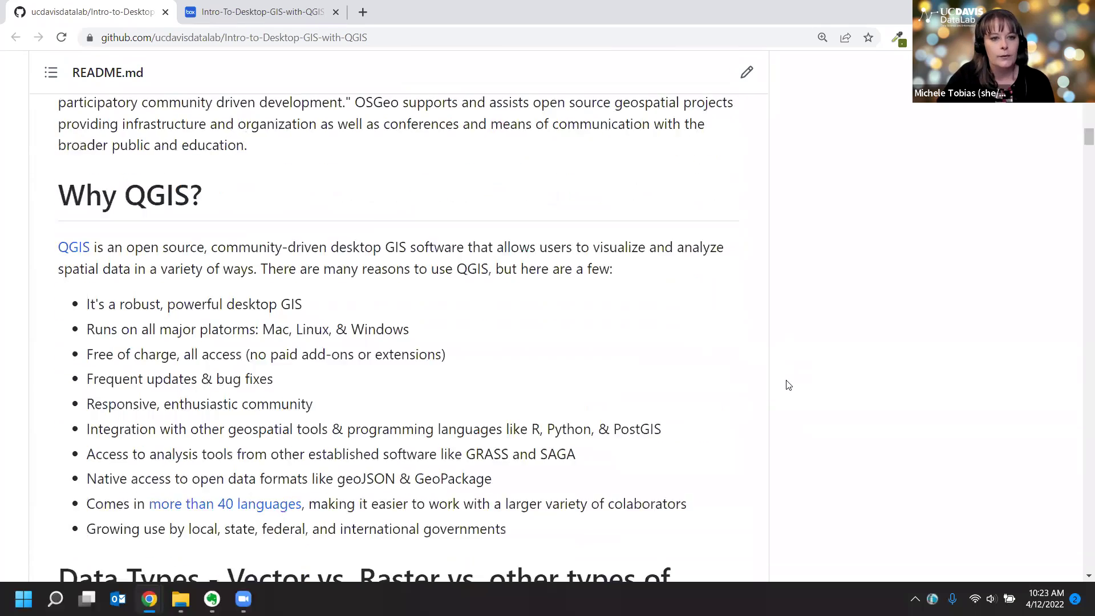
scroll(789, 385, up, 1)
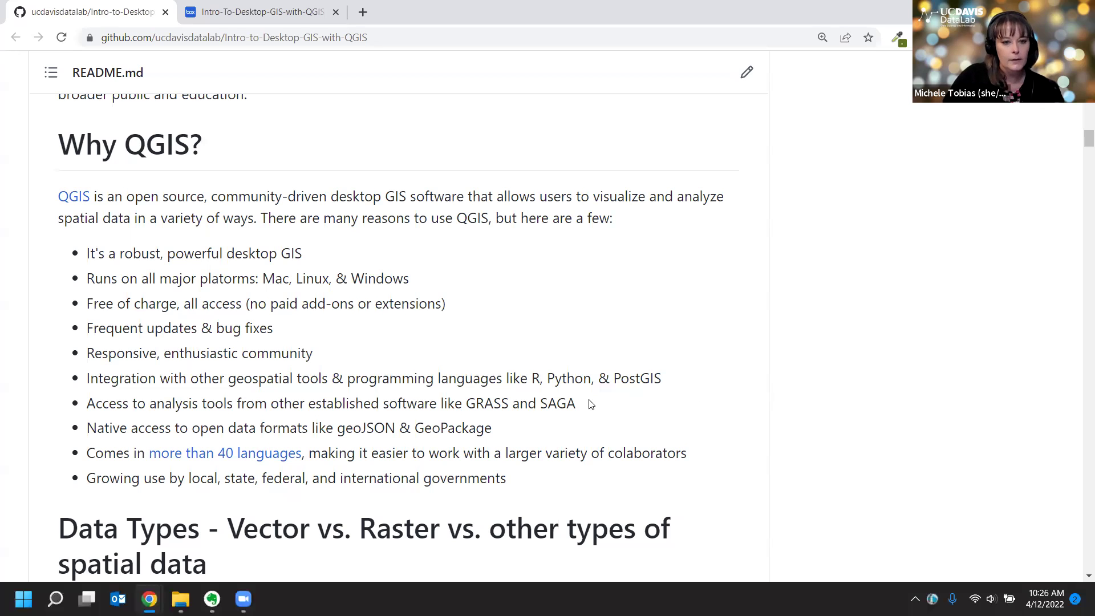
Examine the README's Data Types section, including the vector and raster comparison diagram and the Vector Data and Raster Data explanations
scroll(591, 404, down, 1)
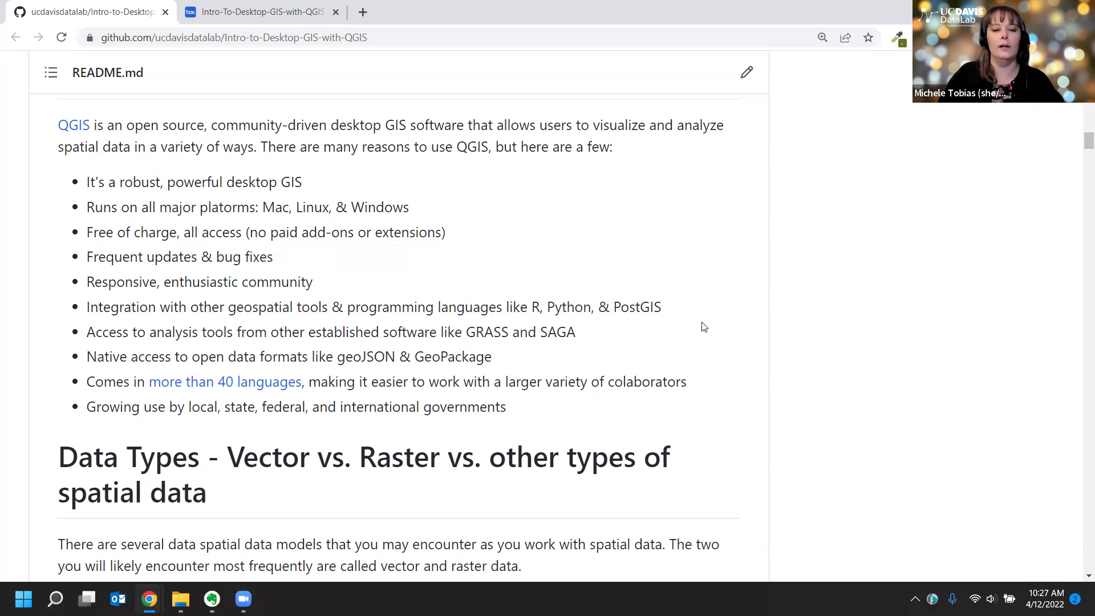
scroll(705, 328, down, 2)
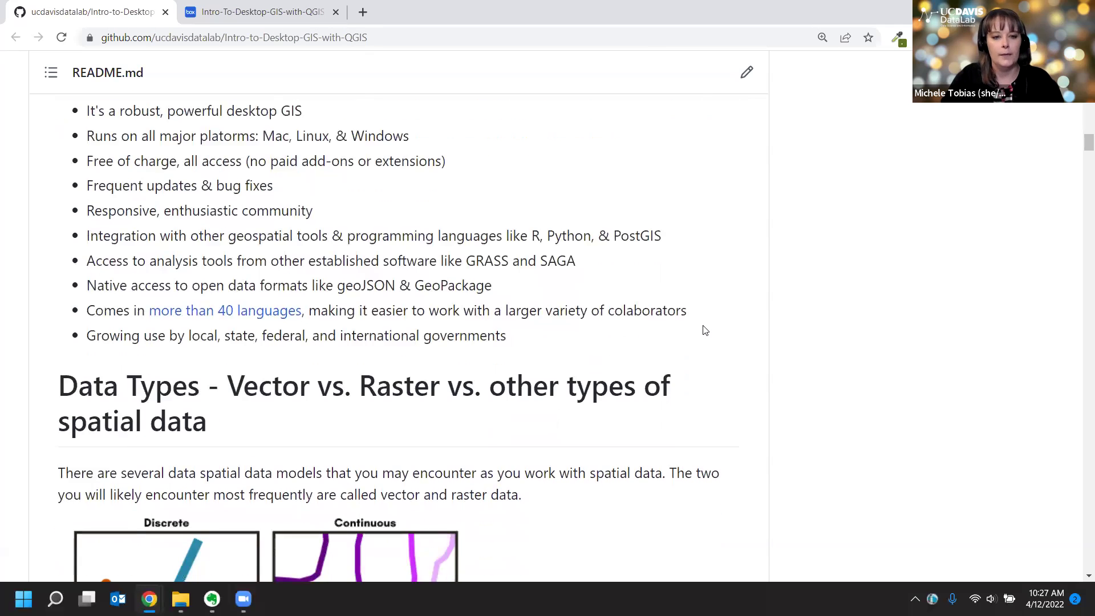
scroll(706, 334, down, 1)
scroll(704, 332, down, 4)
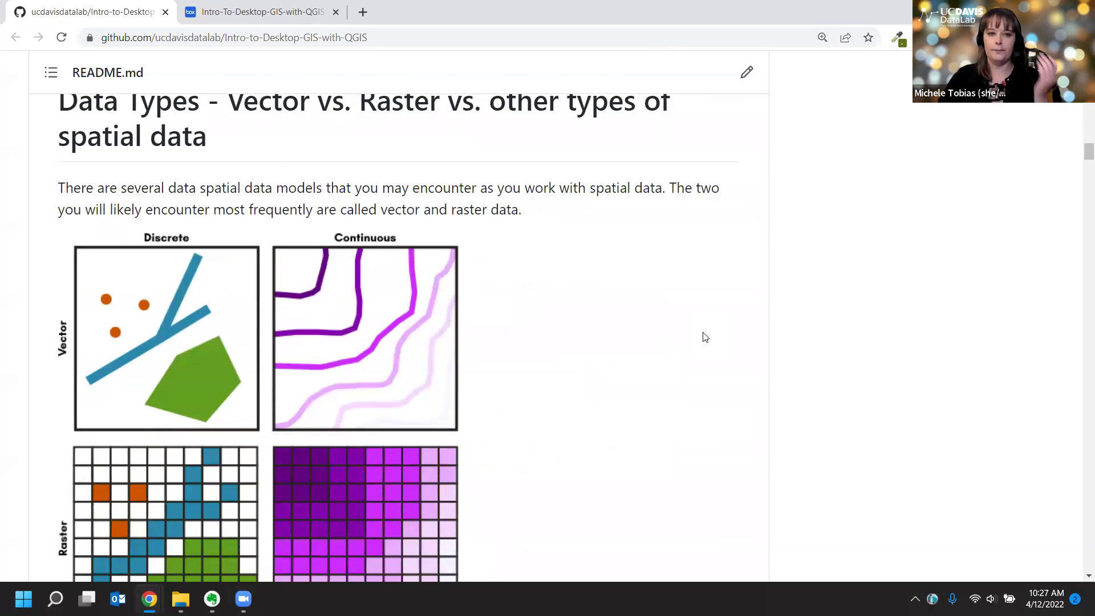
scroll(706, 354, up, 1)
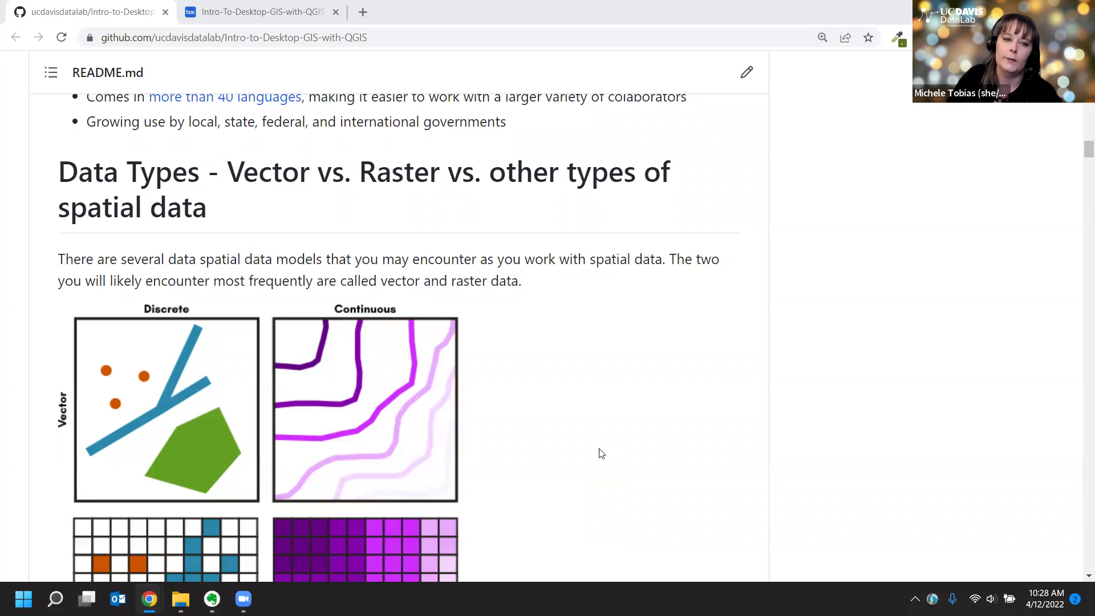
scroll(599, 445, down, 1)
scroll(599, 443, up, 1)
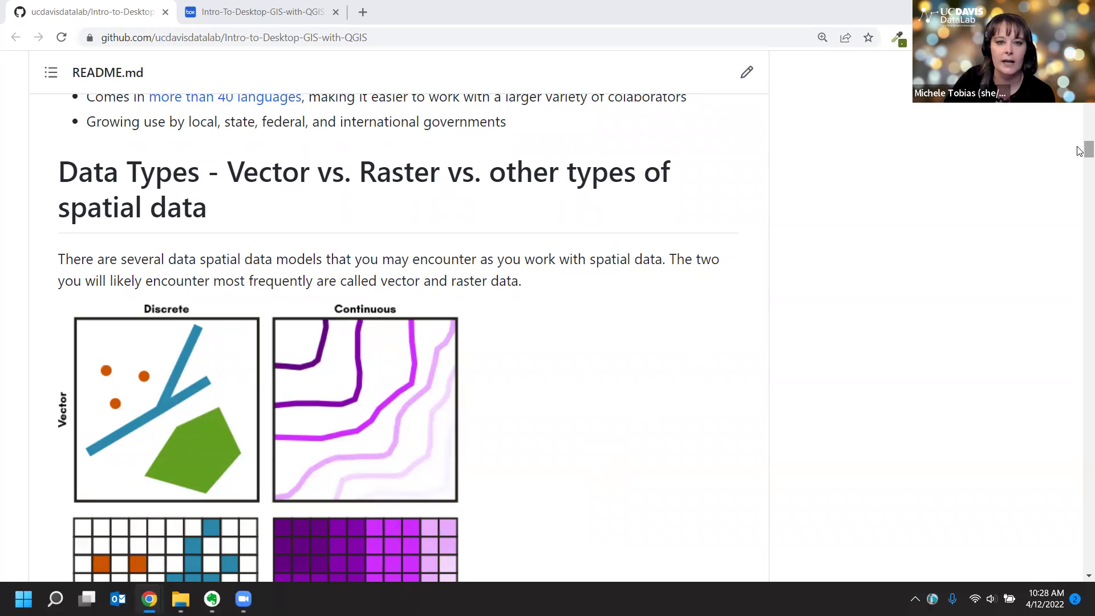
scroll(1080, 153, down, 1)
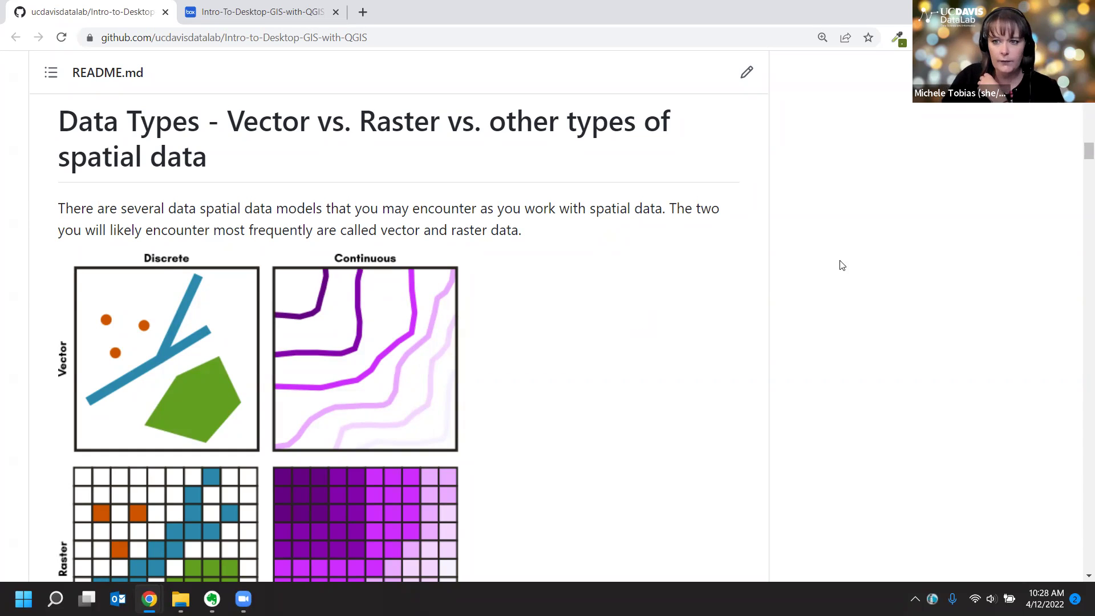
scroll(1080, 158, down, 2)
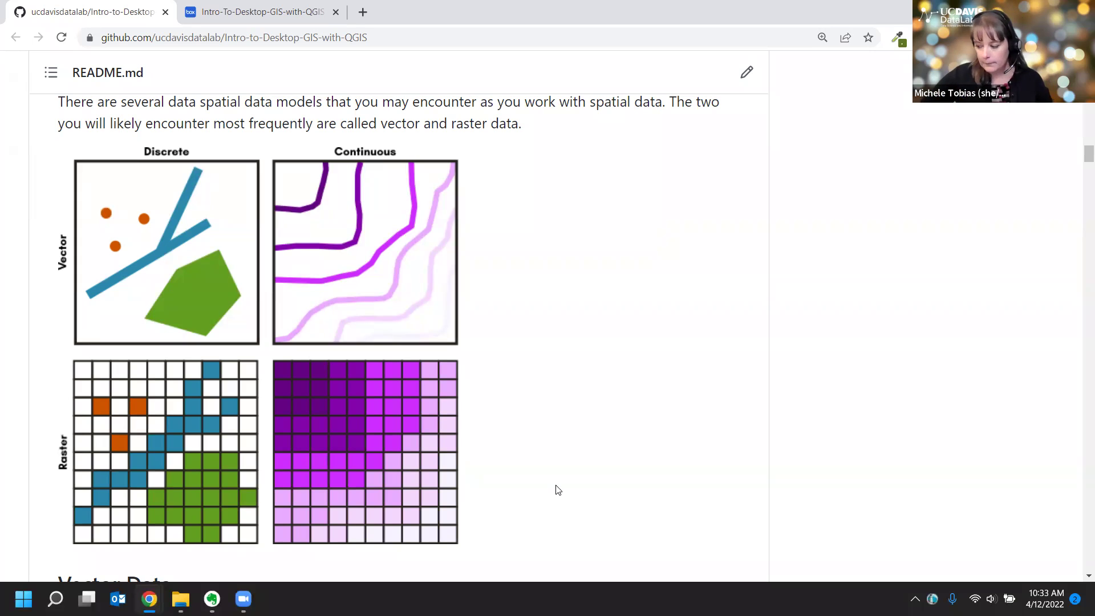
scroll(557, 488, down, 7)
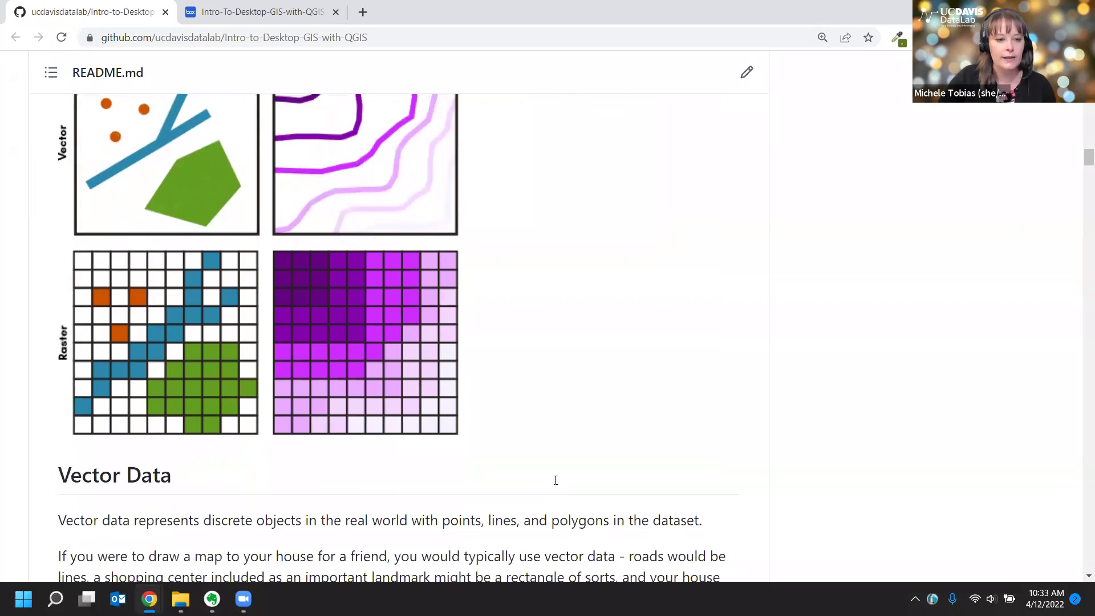
scroll(556, 479, down, 5)
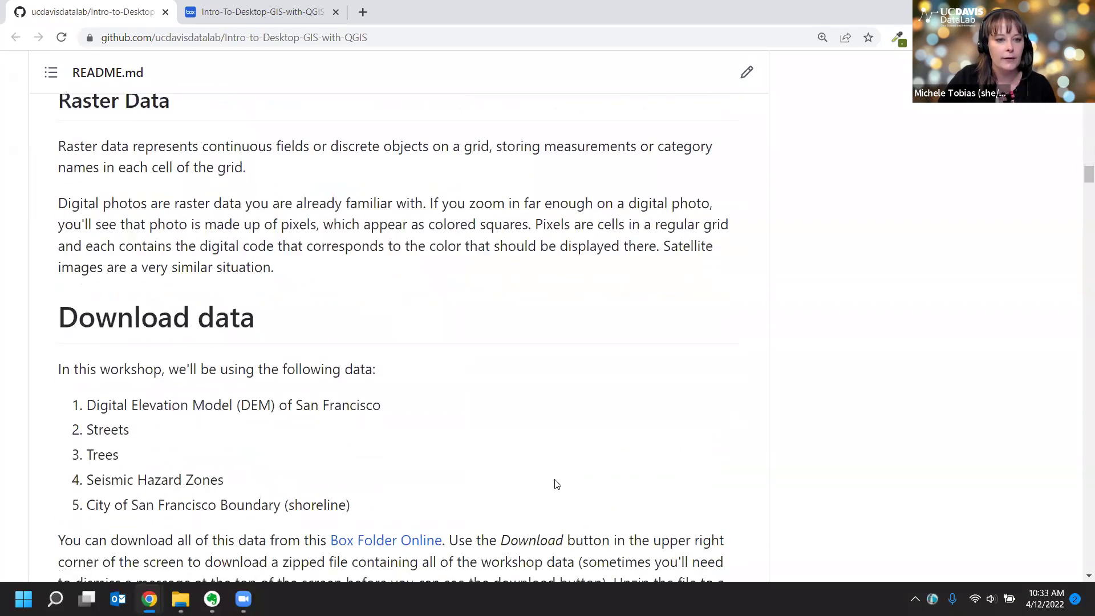
scroll(556, 479, up, 2)
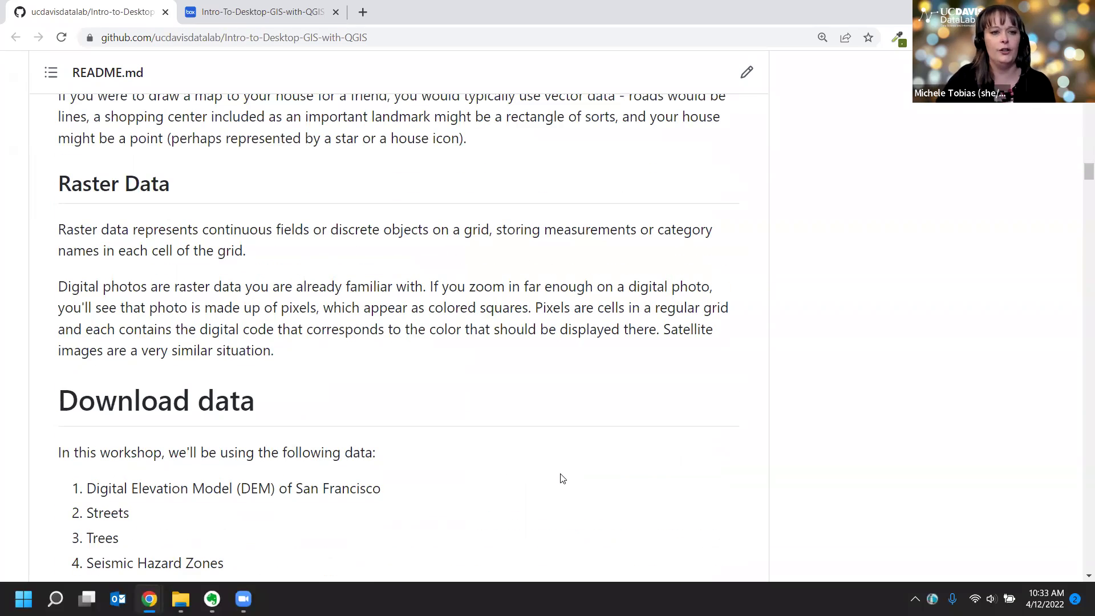
Review the Download data section and the files in the workshop's Box folder, then return to the README
scroll(563, 479, down, 5)
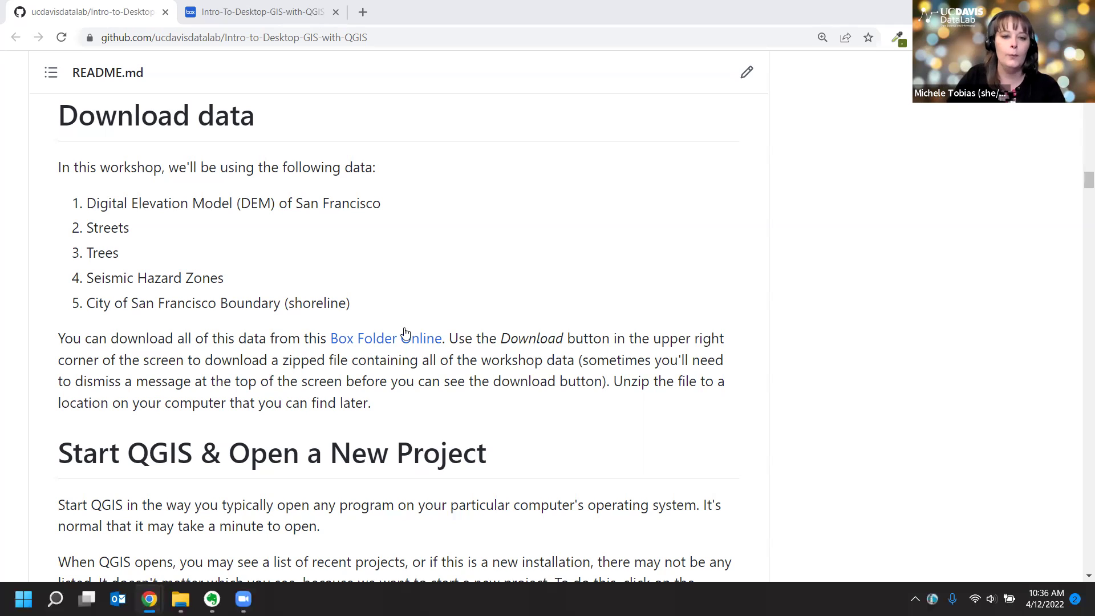
right_click(374, 346)
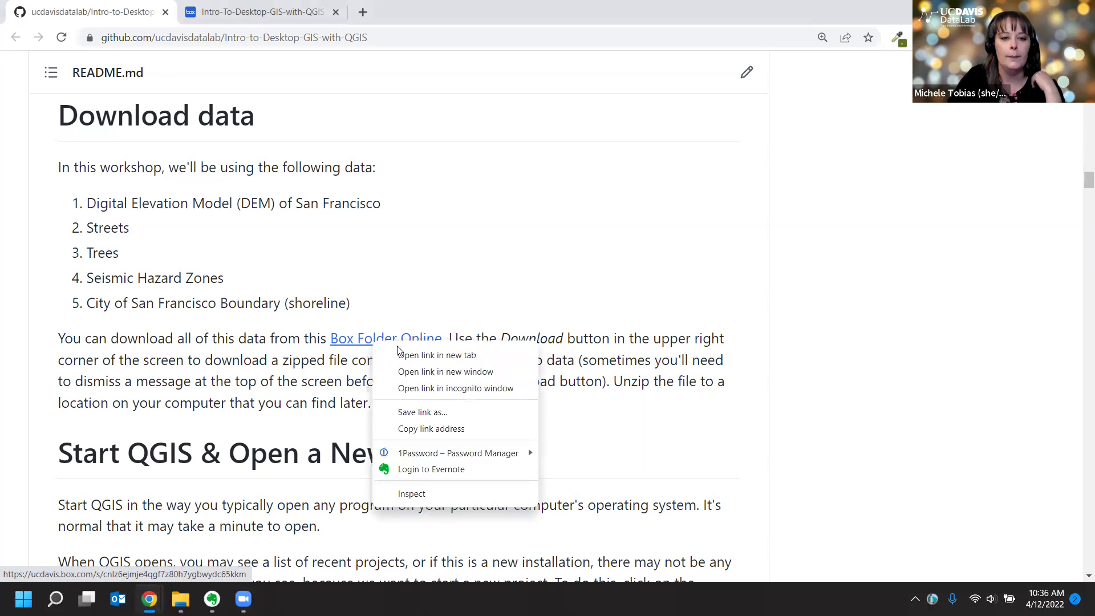
click(469, 329)
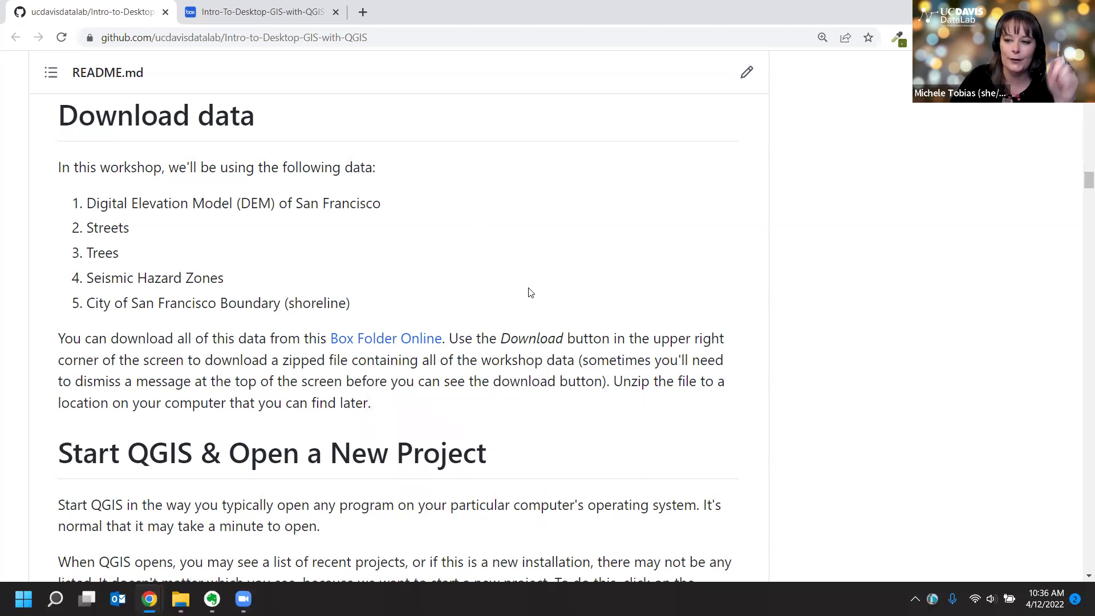
click(253, 14)
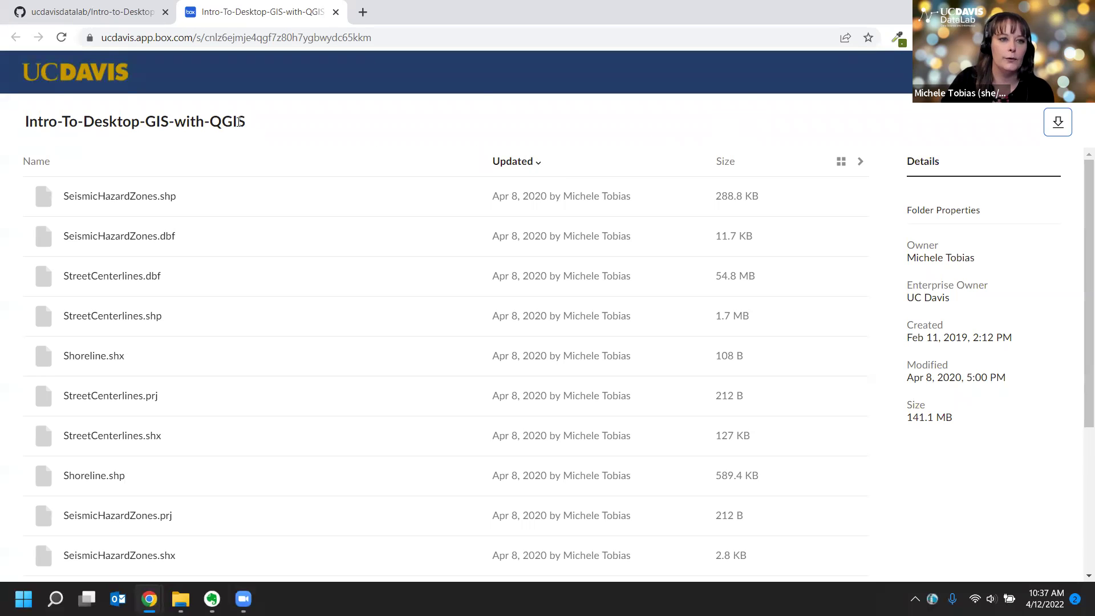
click(110, 11)
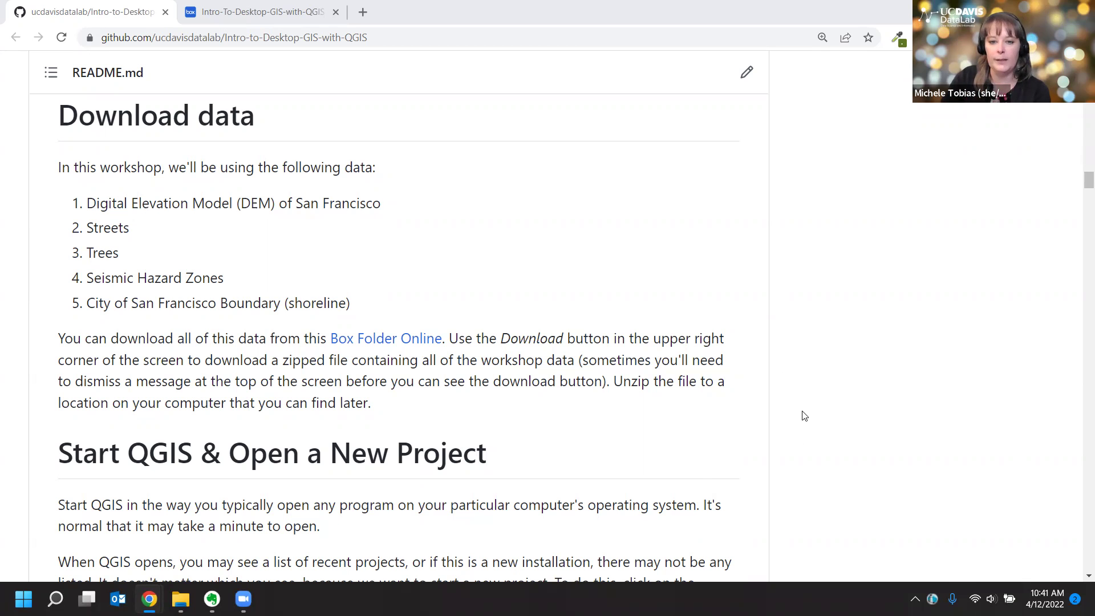
Read the README's instructions for starting QGIS and launch QGIS Desktop 3.24.1
scroll(804, 416, down, 5)
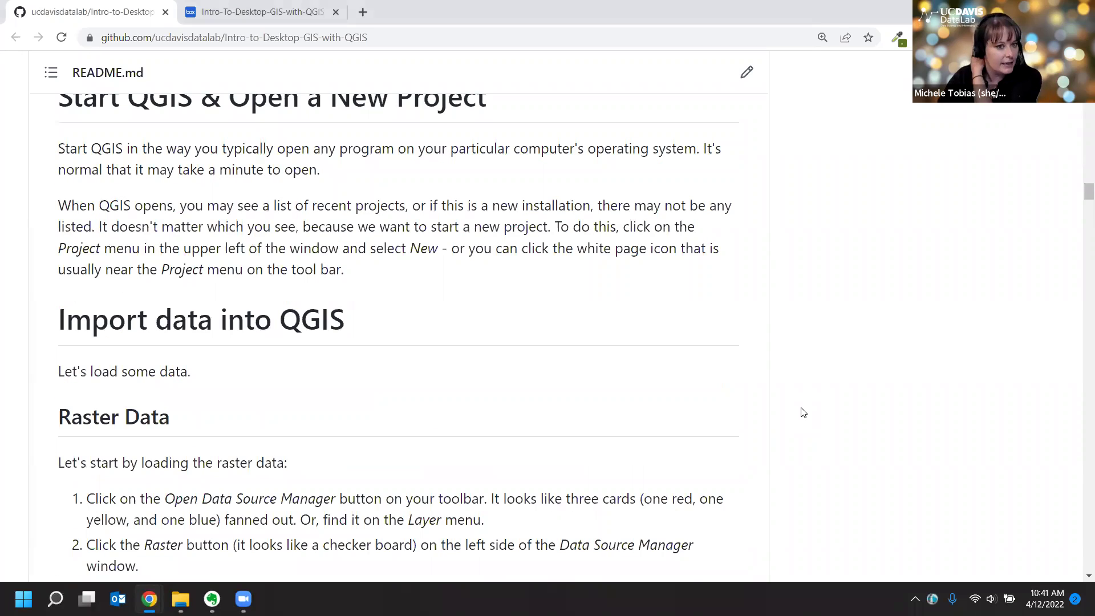
scroll(802, 411, up, 1)
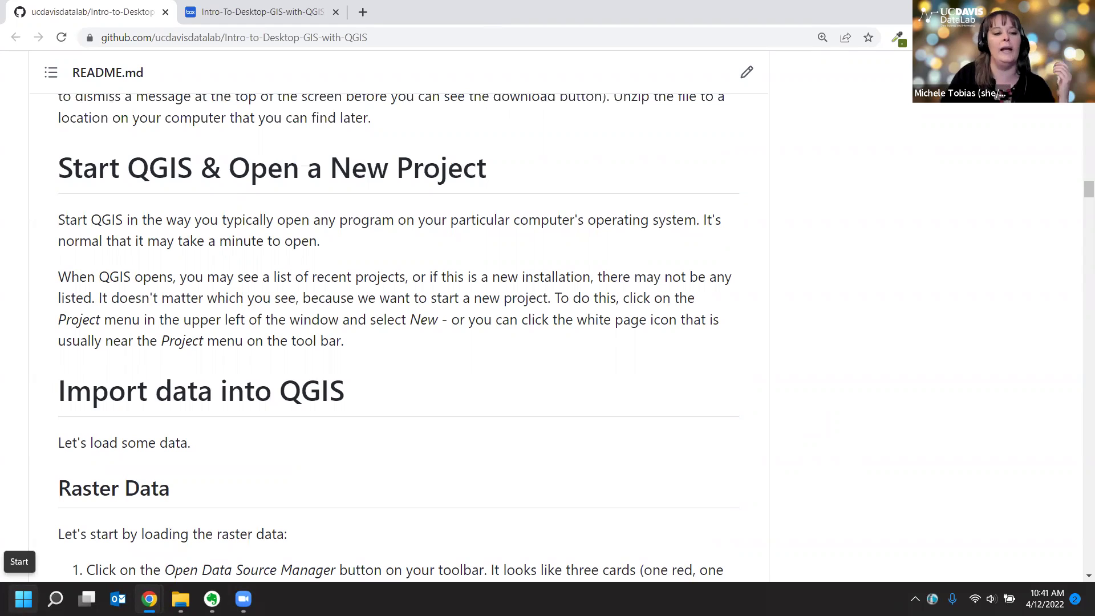
click(24, 599)
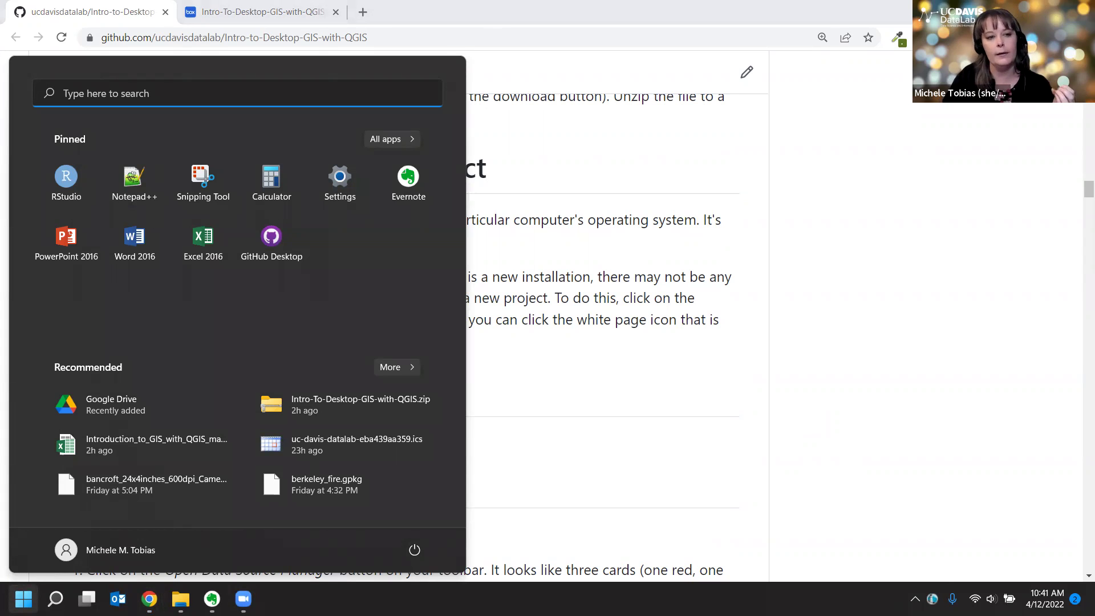
text(qgi)
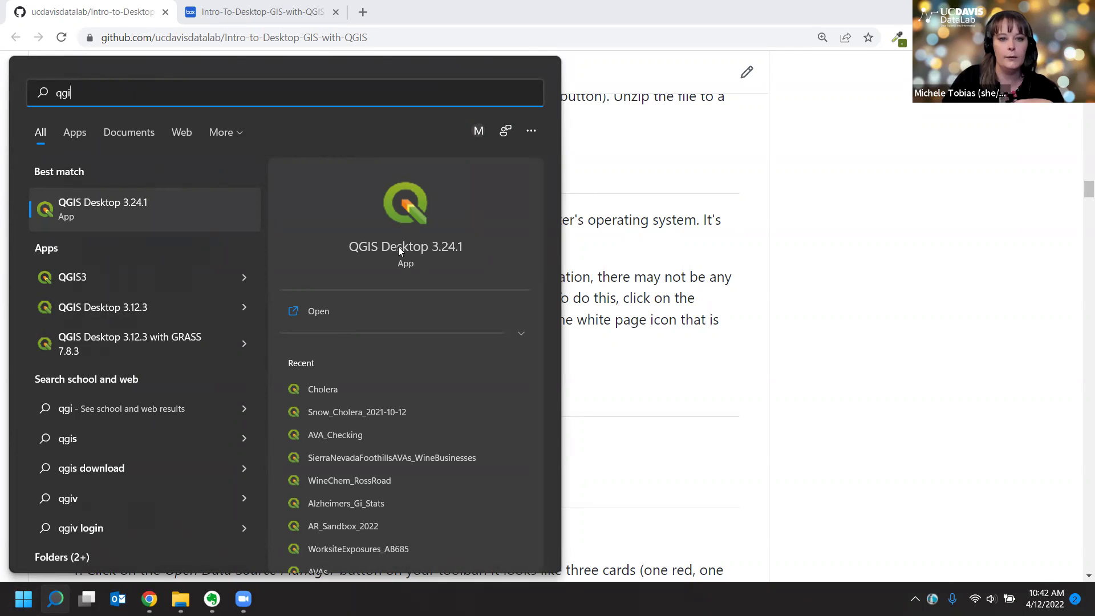
click(398, 246)
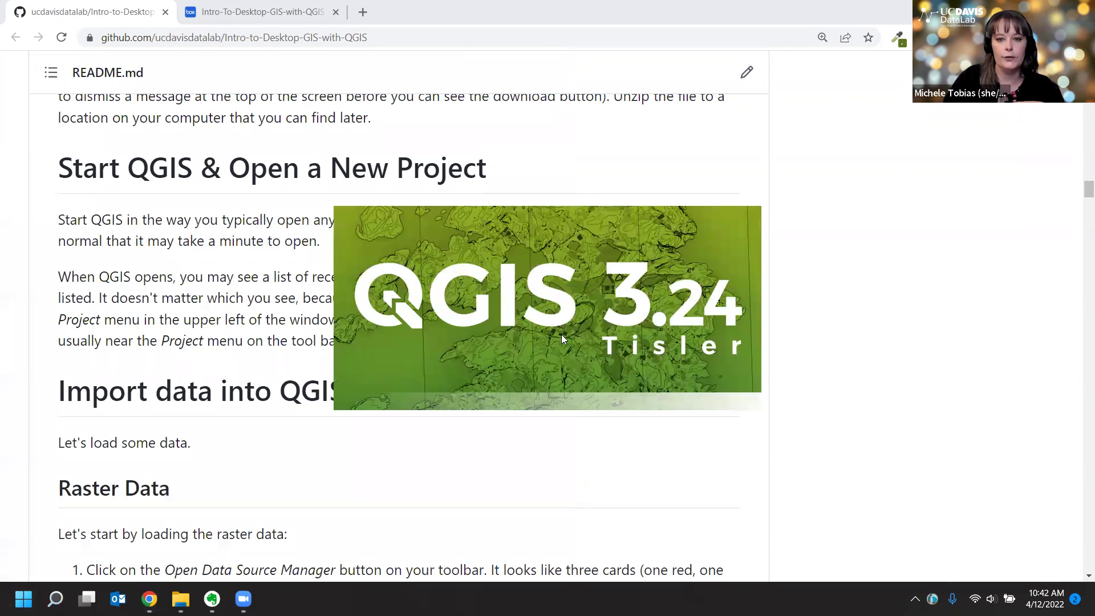
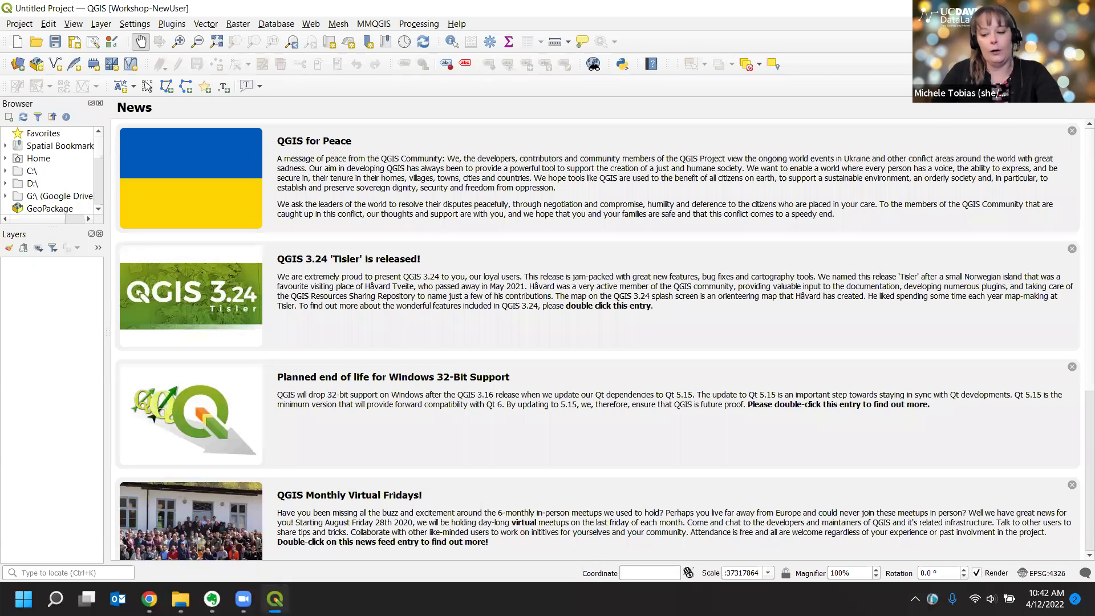
Switch back to QGIS and create a new empty project
mouse_move(272, 597)
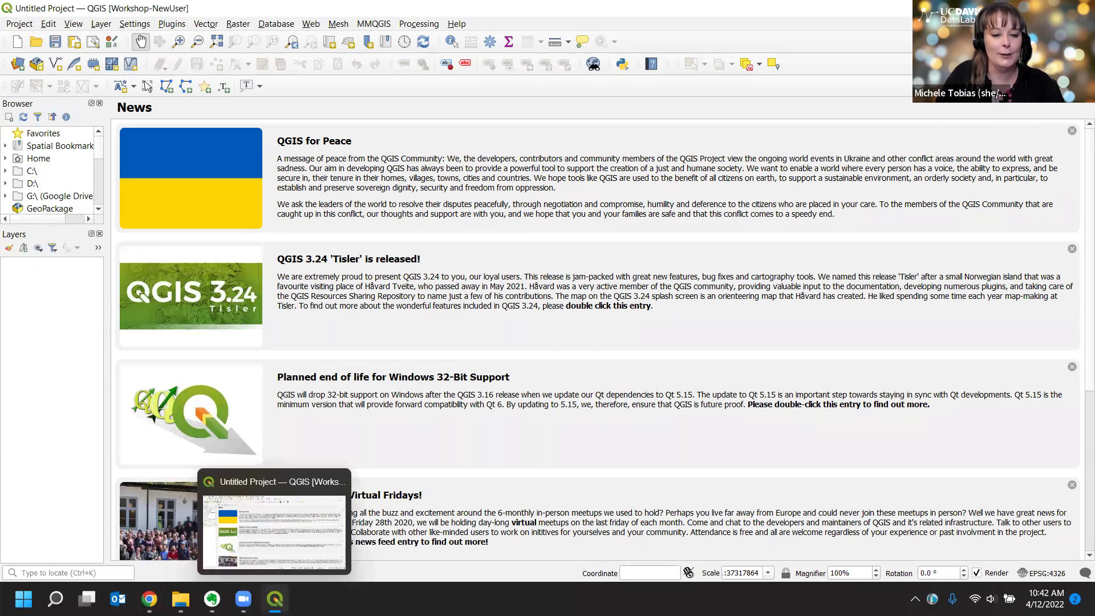
mouse_move(154, 580)
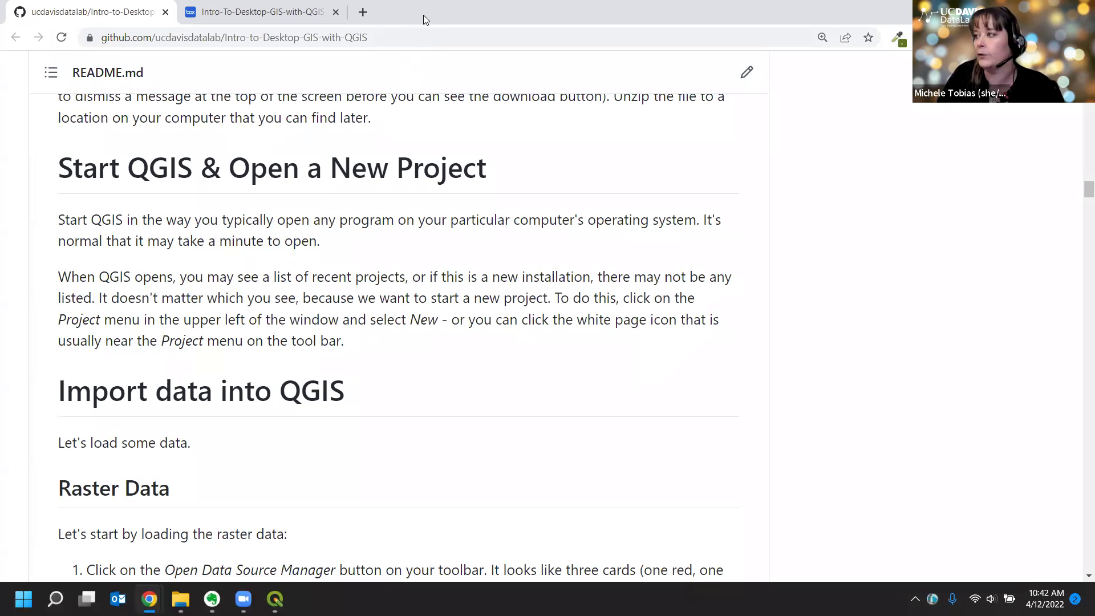
key(alt+Tab)
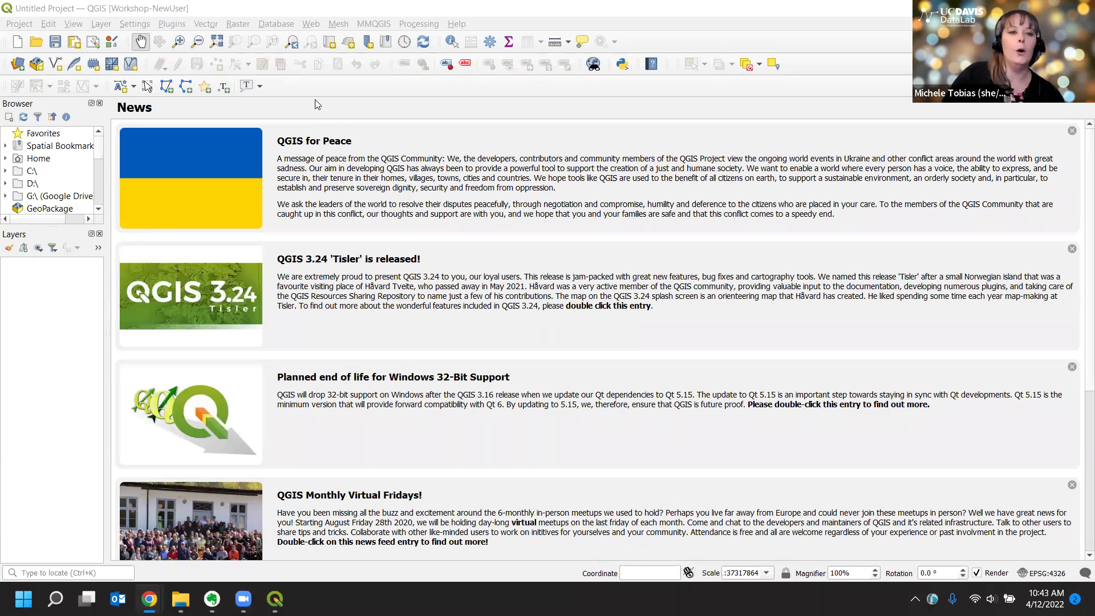
click(201, 7)
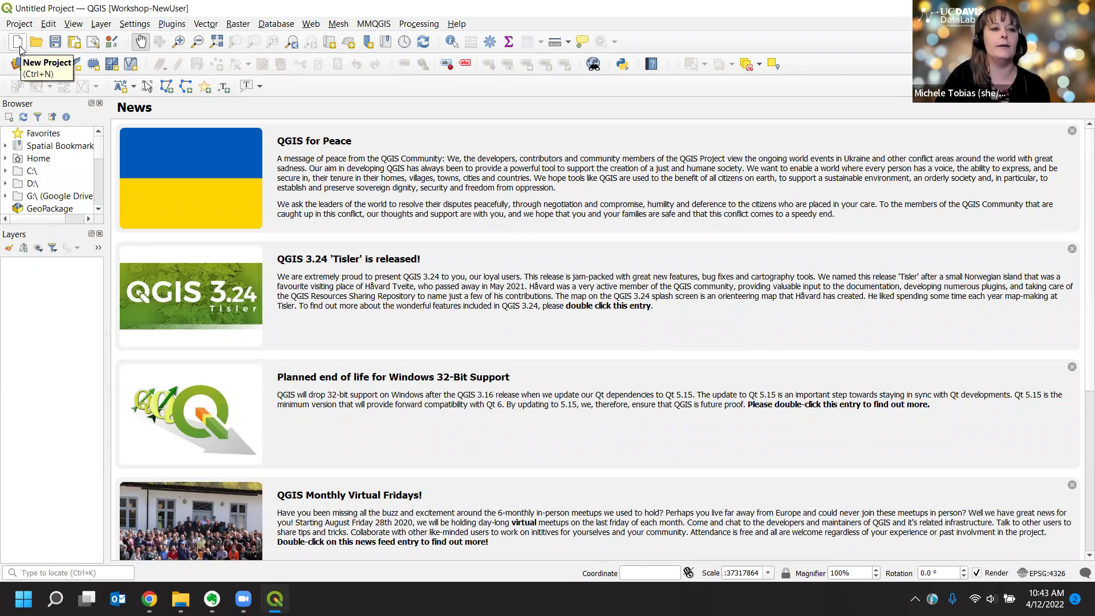
click(17, 25)
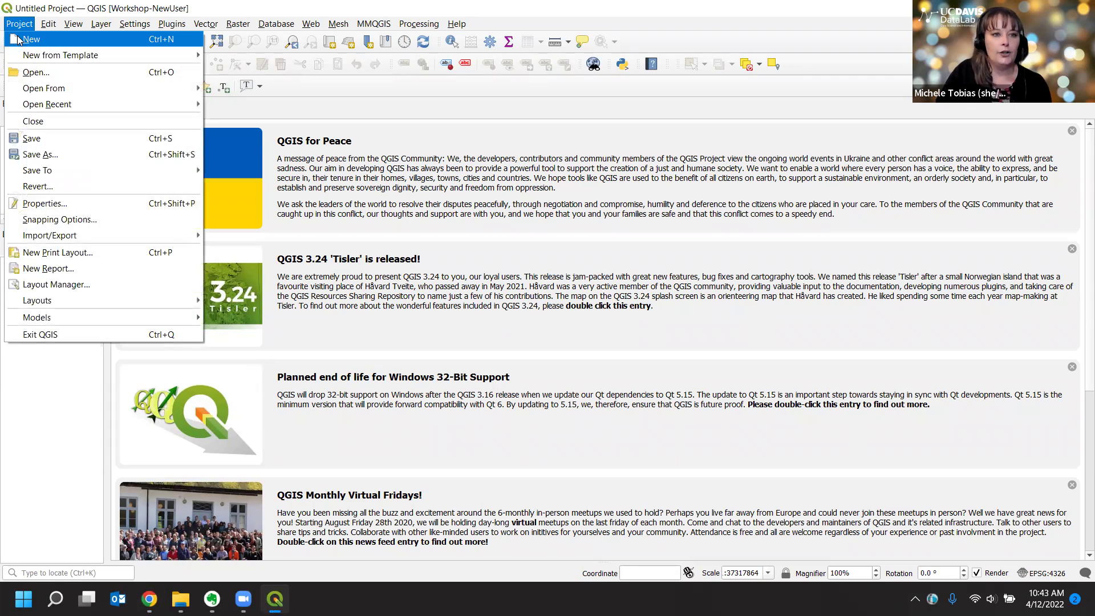
click(48, 43)
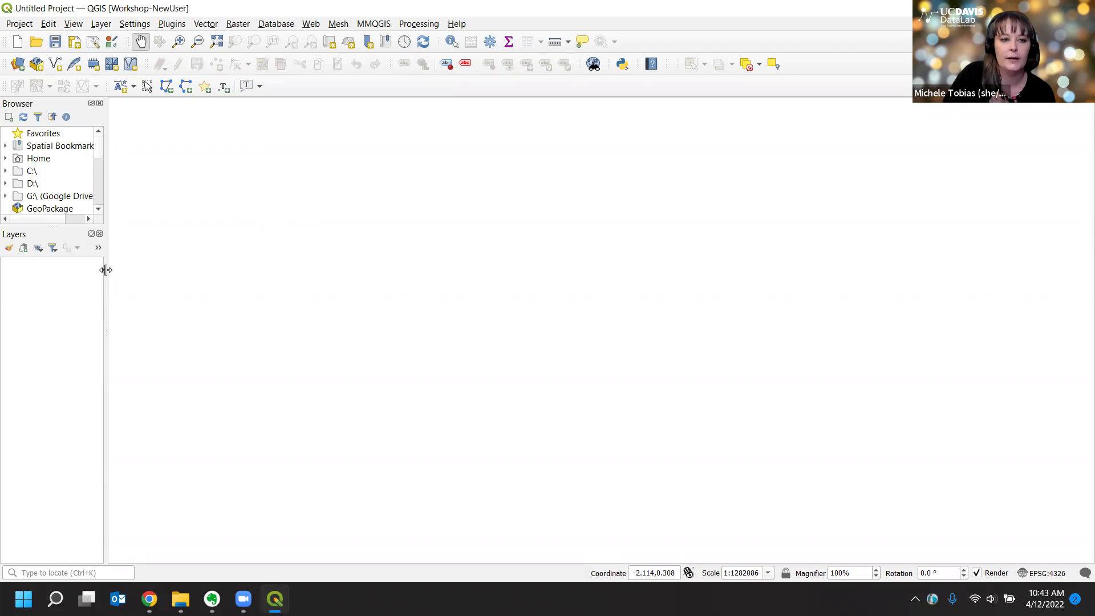
Widen the Browser and Layers panels and look through the Browser's list of data locations
drag(106, 269, 204, 266)
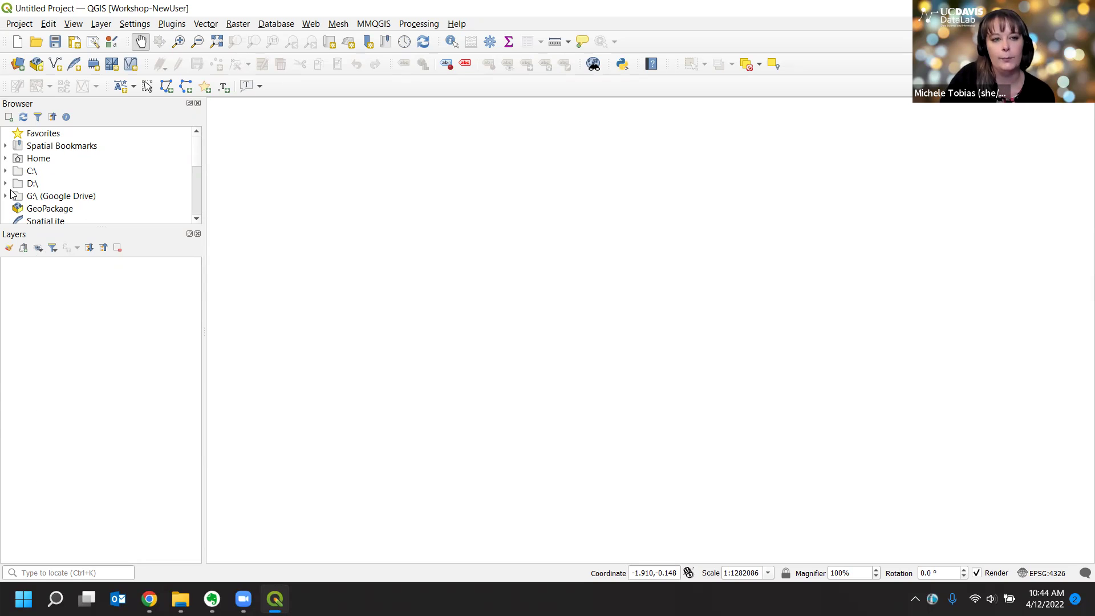
scroll(134, 170, down, 1)
scroll(134, 170, up, 1)
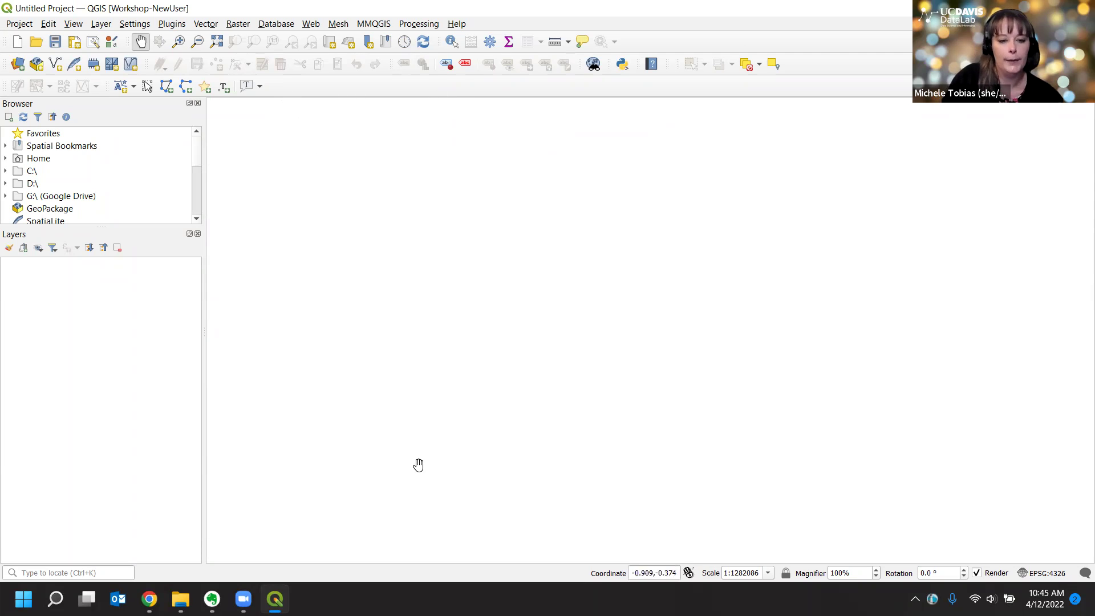
mouse_move(205, 591)
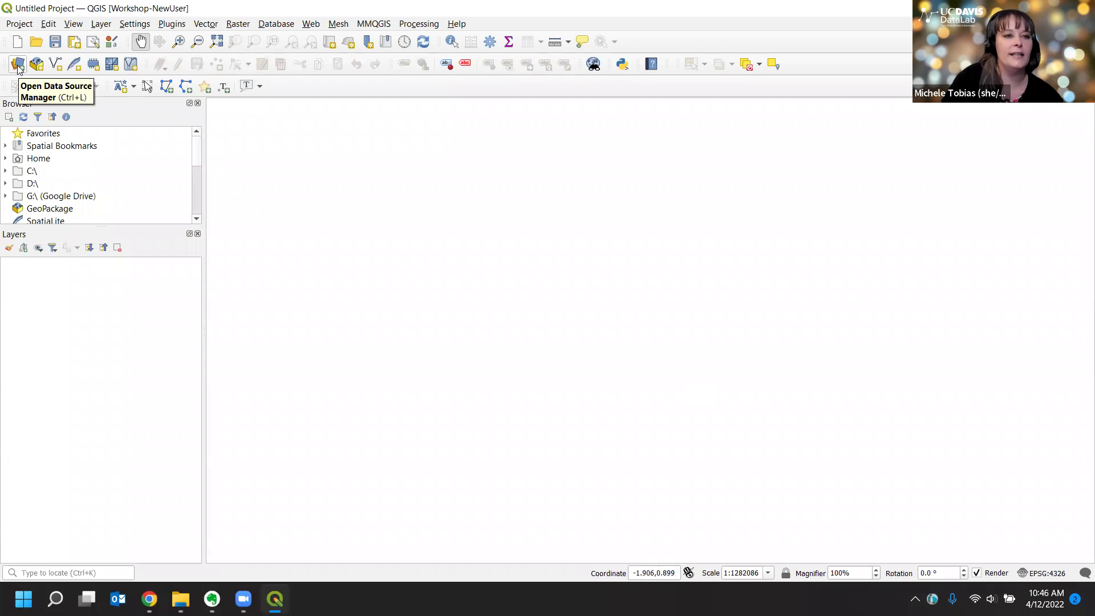
Bring up the Data Source Manager and set it to load raster data from a file
click(47, 26)
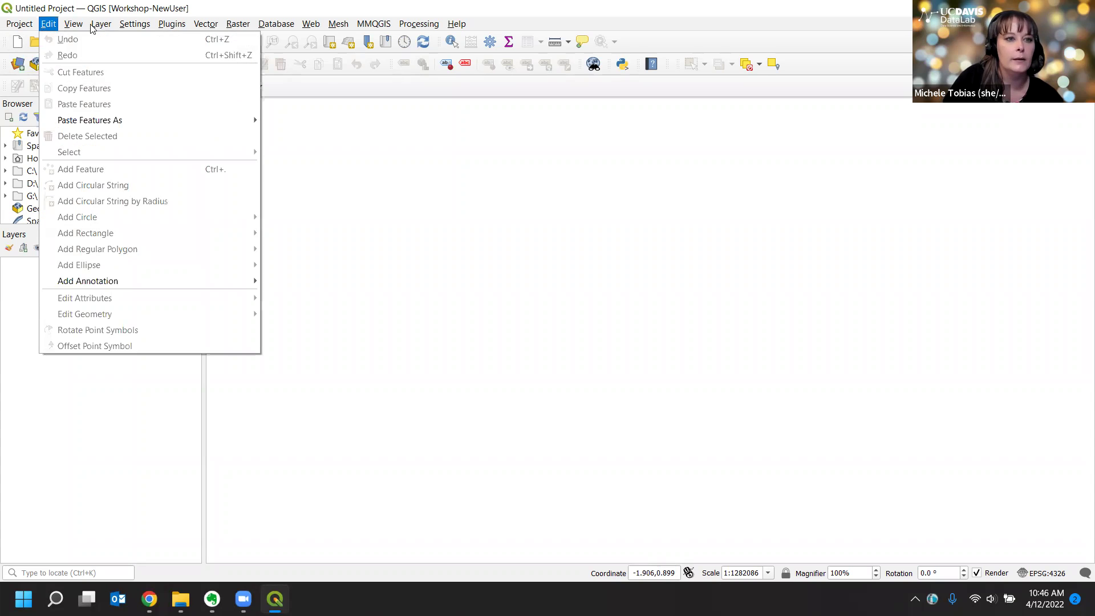
click(98, 26)
click(98, 26)
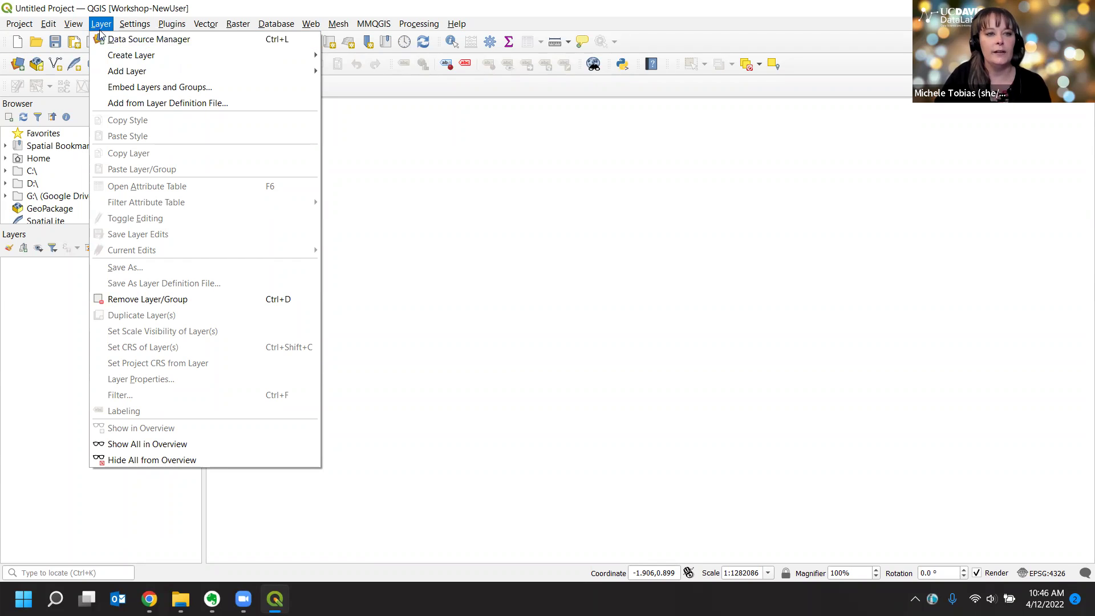
click(167, 45)
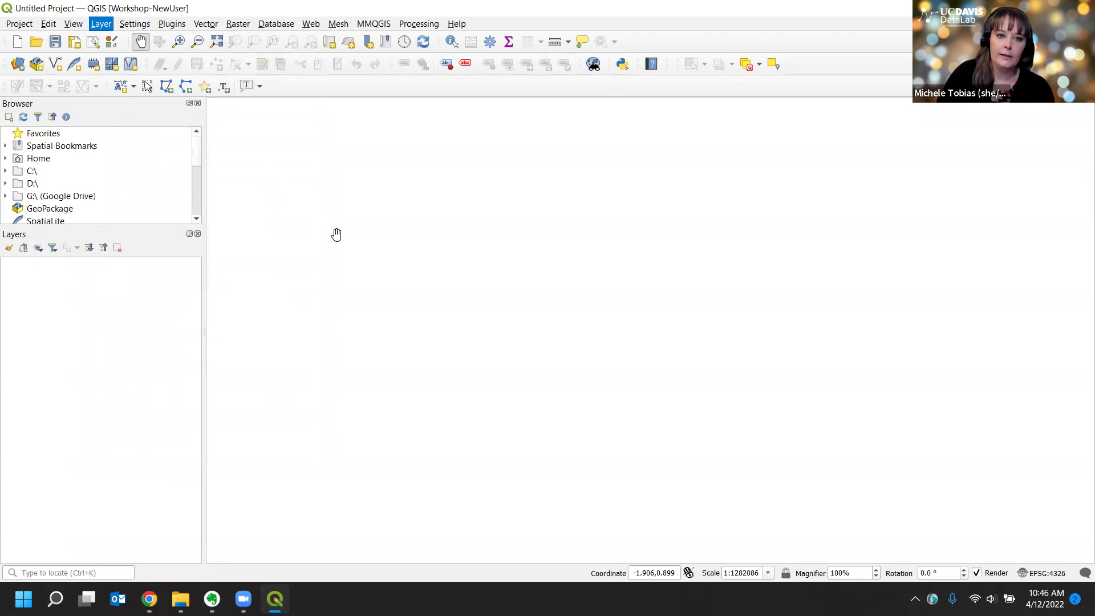
drag(584, 130, 384, 83)
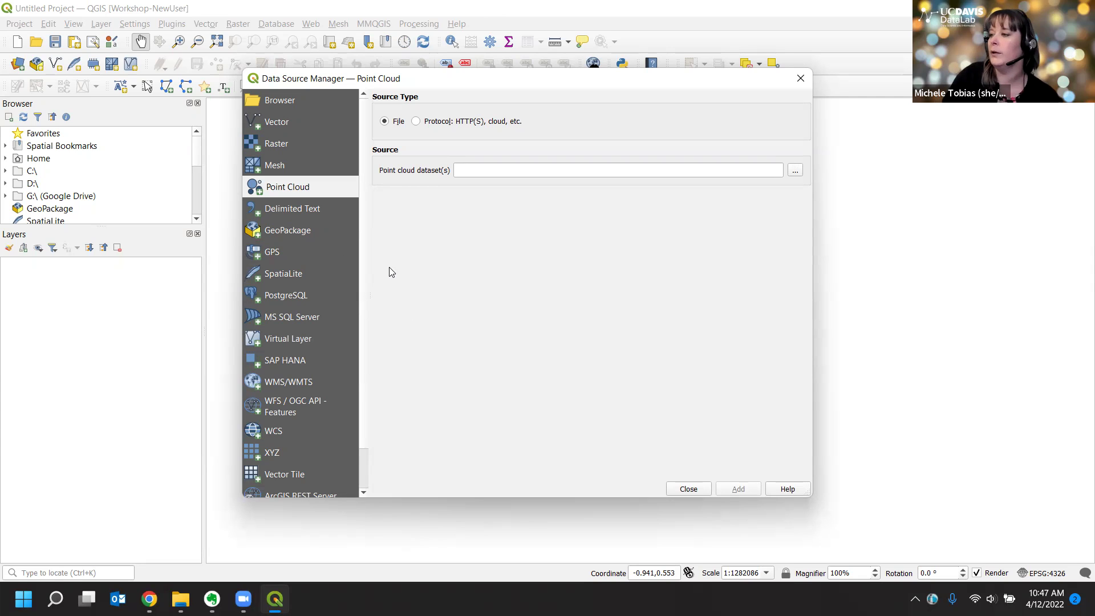
click(269, 144)
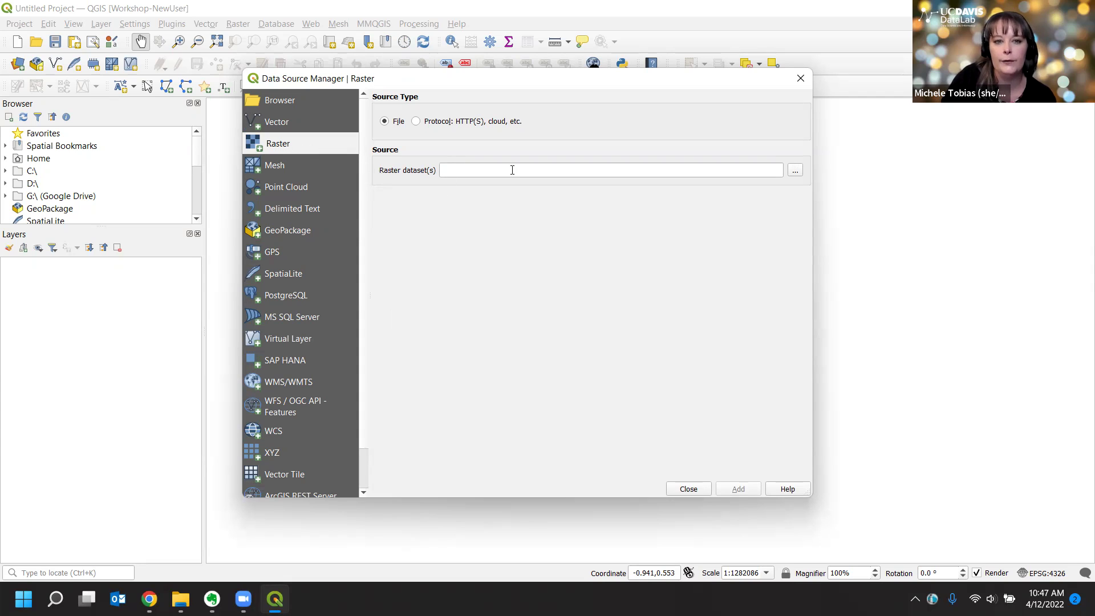
click(455, 168)
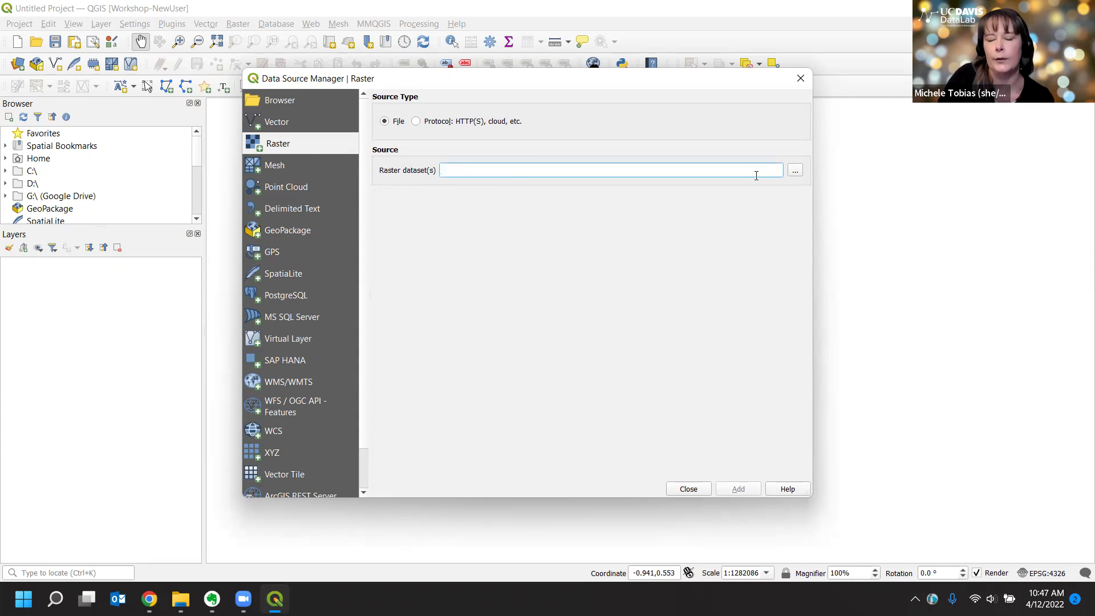
Browse for the raster dataset in the folder D:\WorkshopData\Intro-To-Desktop-GIS-with-QGIS
click(794, 171)
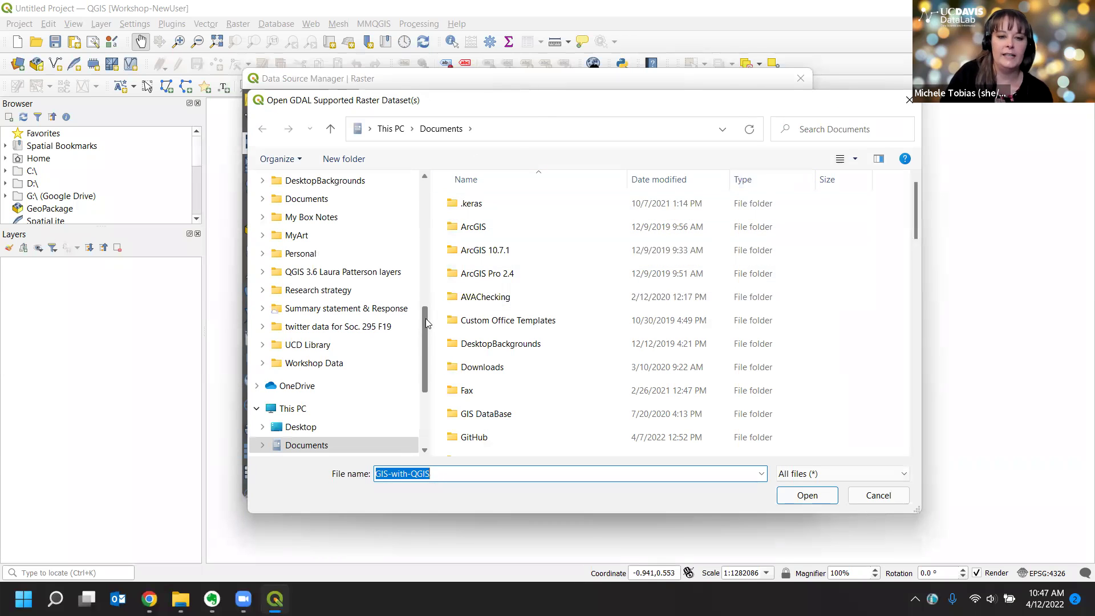
scroll(425, 318, down, 3)
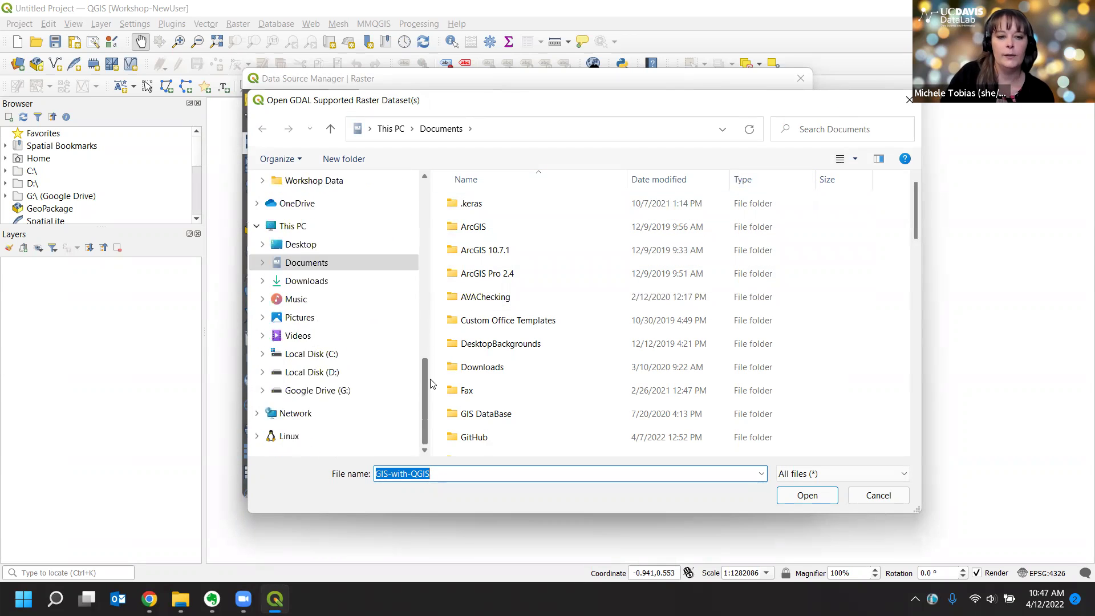
click(318, 381)
scroll(509, 430, down, 4)
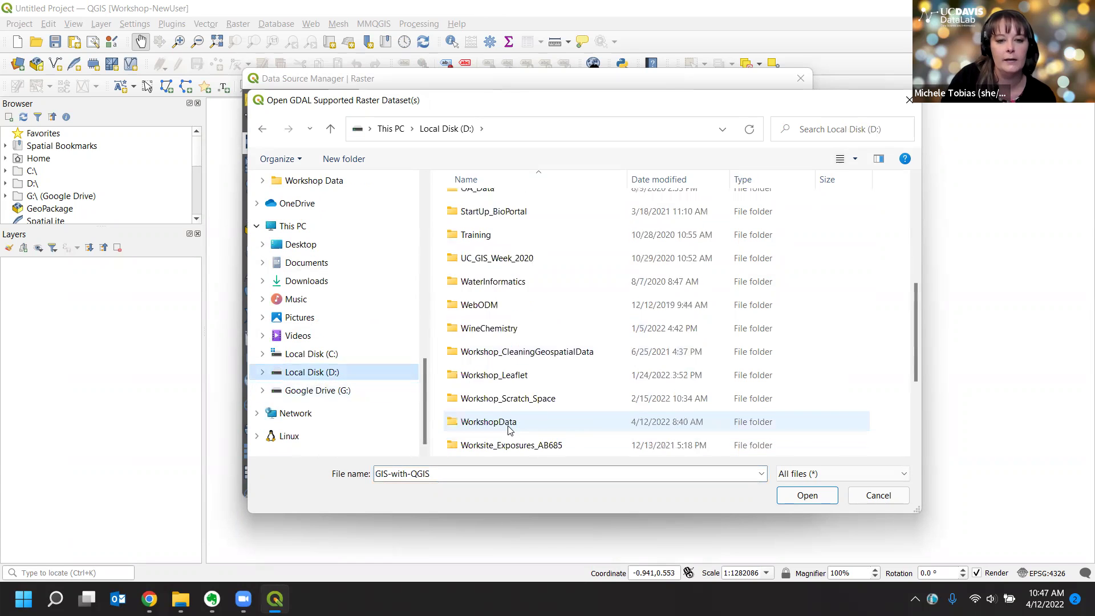
scroll(510, 429, down, 3)
double_click(482, 261)
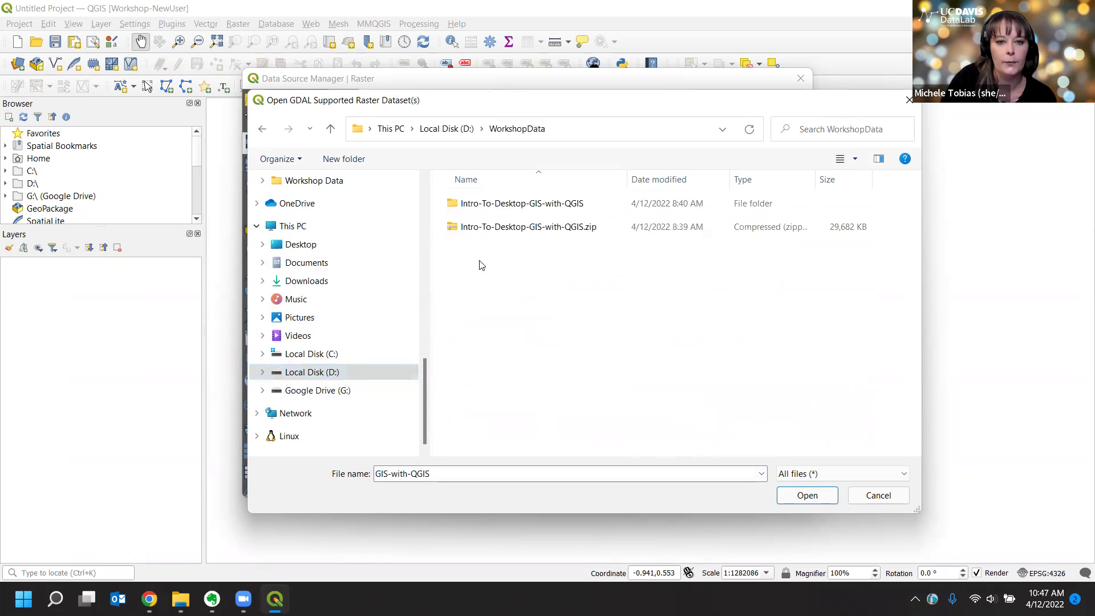
double_click(513, 205)
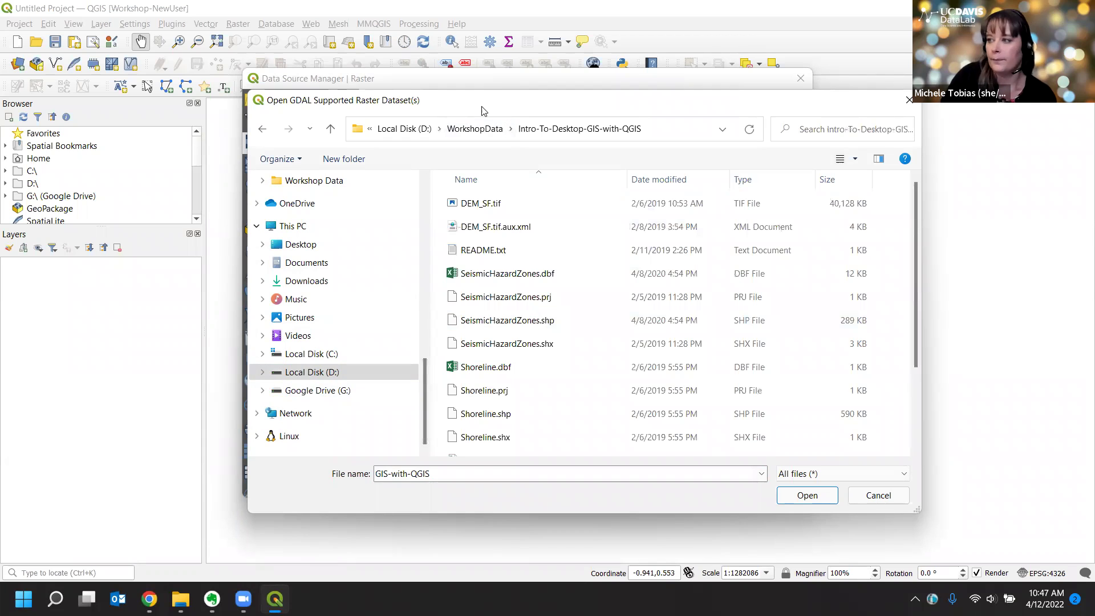
drag(482, 110, 523, 124)
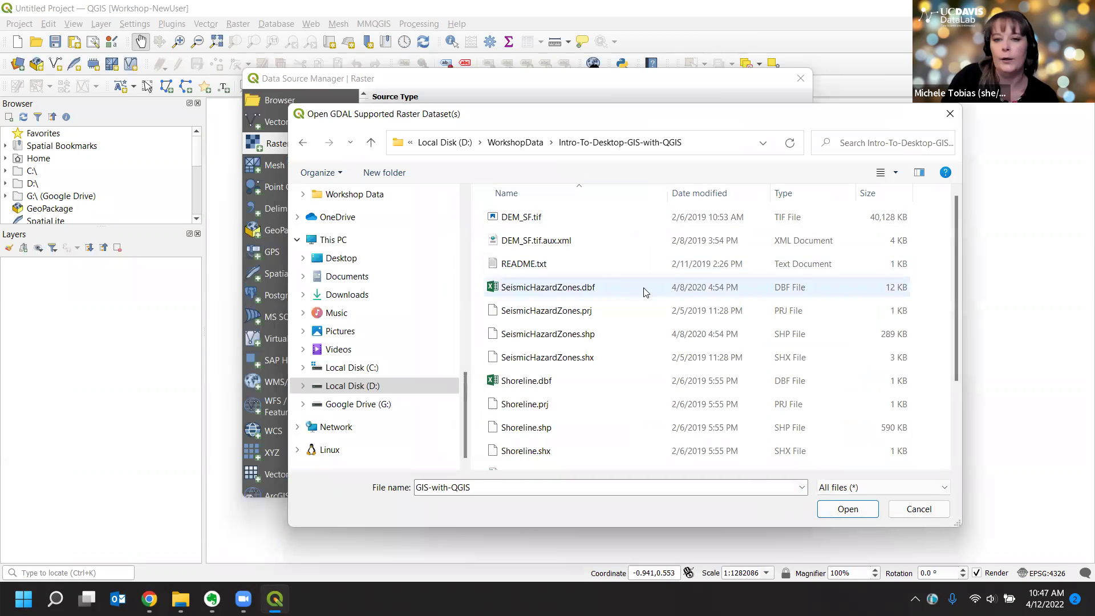
Choose DEM_SF.tif as the raster dataset and add it to the project
click(533, 221)
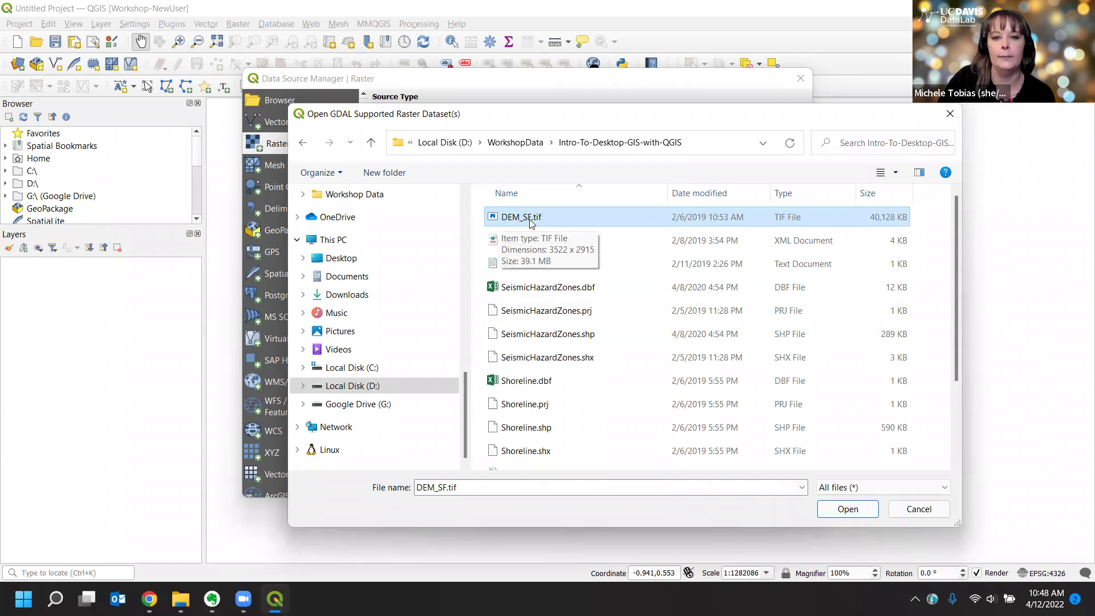
click(847, 518)
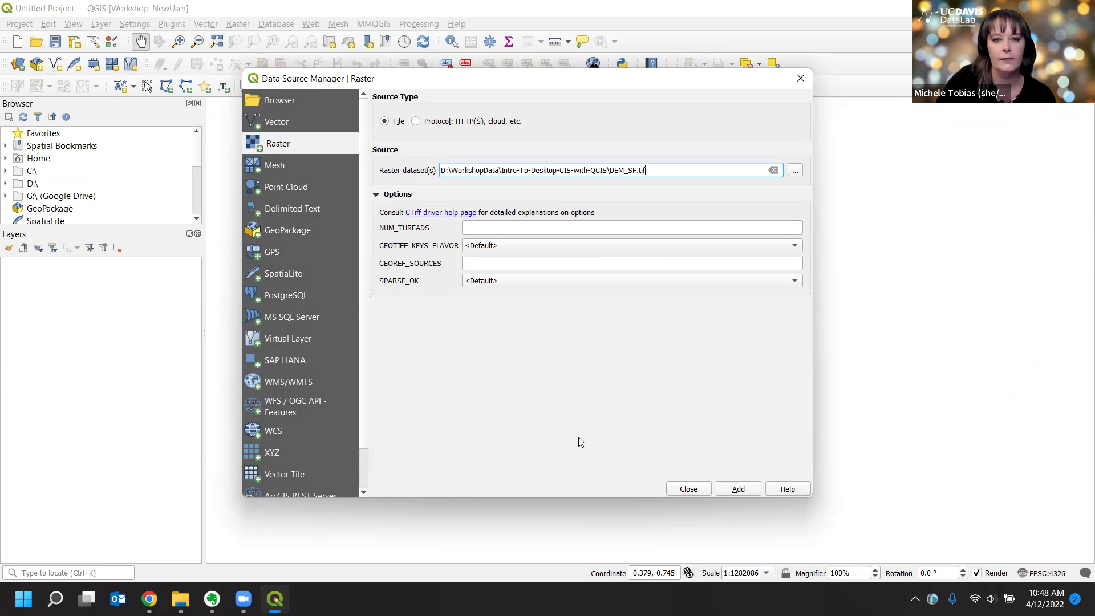
click(738, 490)
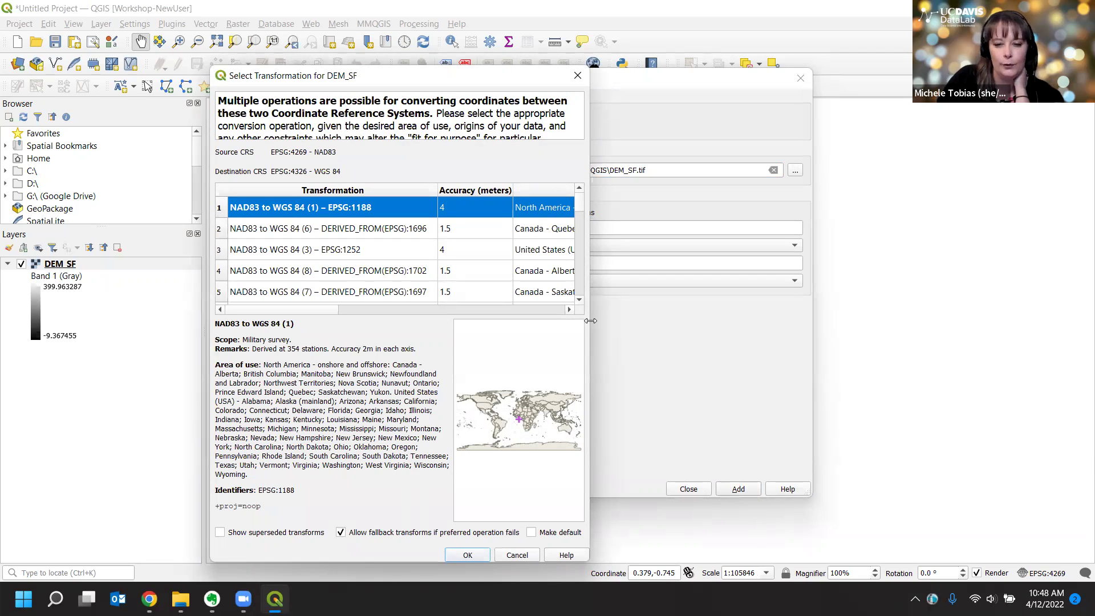
Widen the Select Transformation window and review the NAD83 to WGS 84 transformations with their accuracy and areas of use
drag(591, 321, 833, 320)
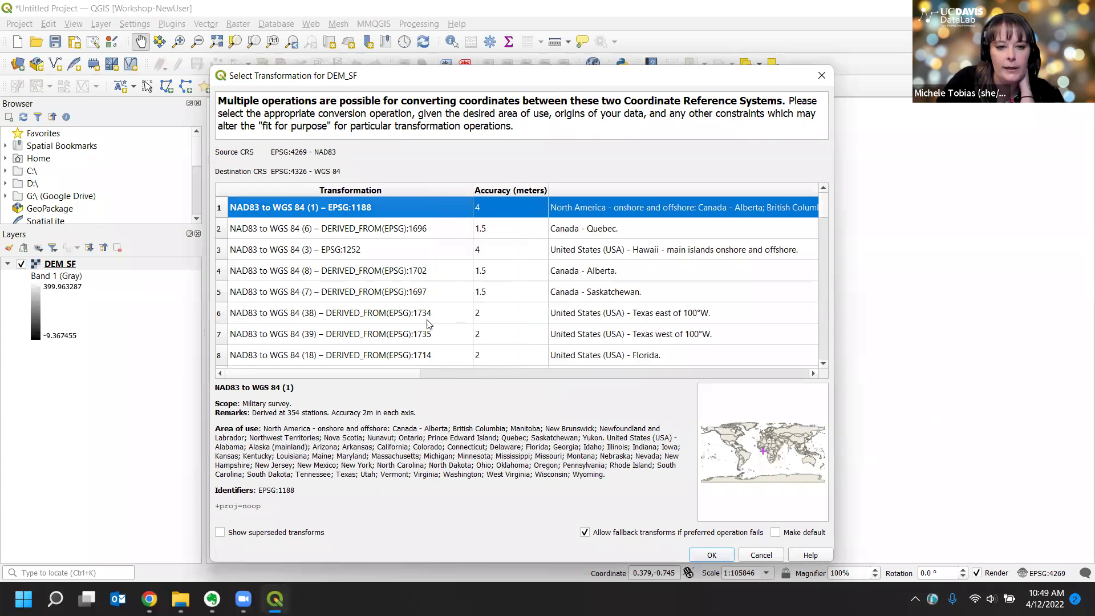
scroll(429, 318, down, 1)
scroll(430, 318, down, 8)
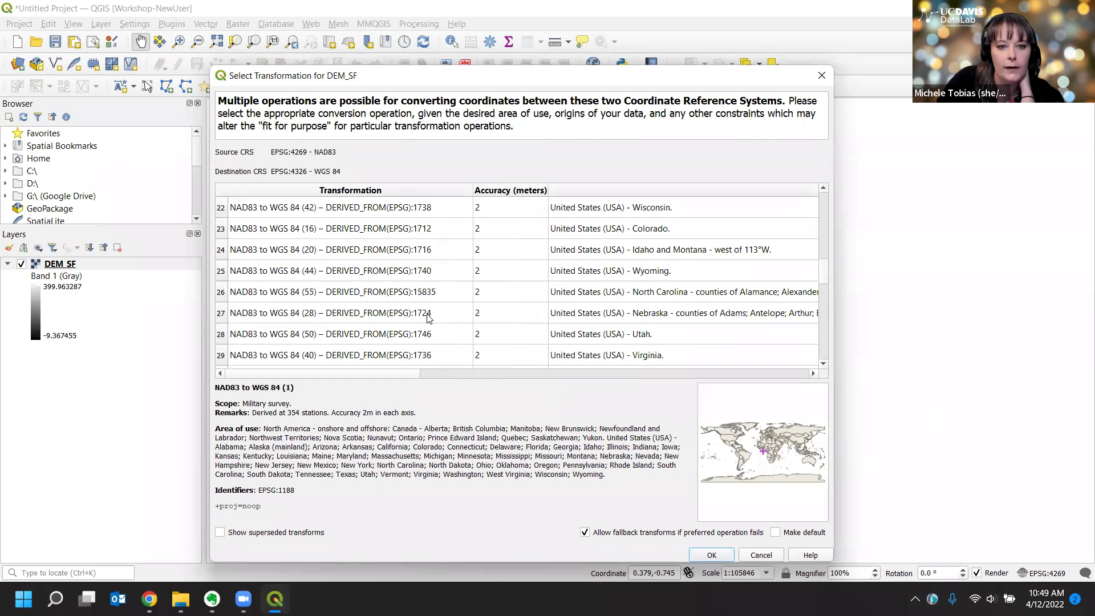
scroll(429, 318, down, 6)
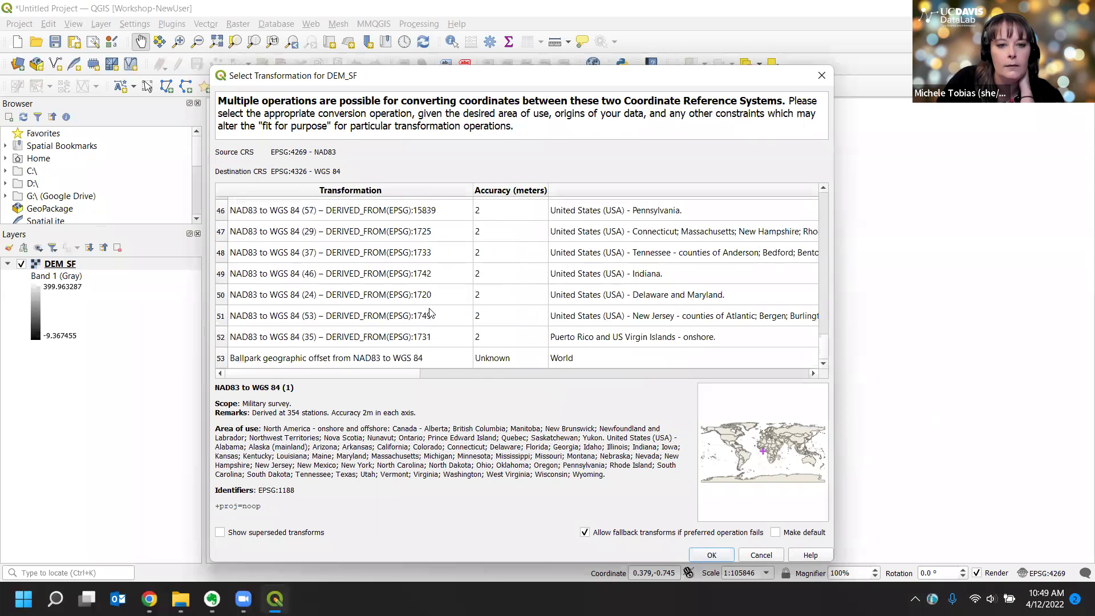
scroll(430, 311, up, 15)
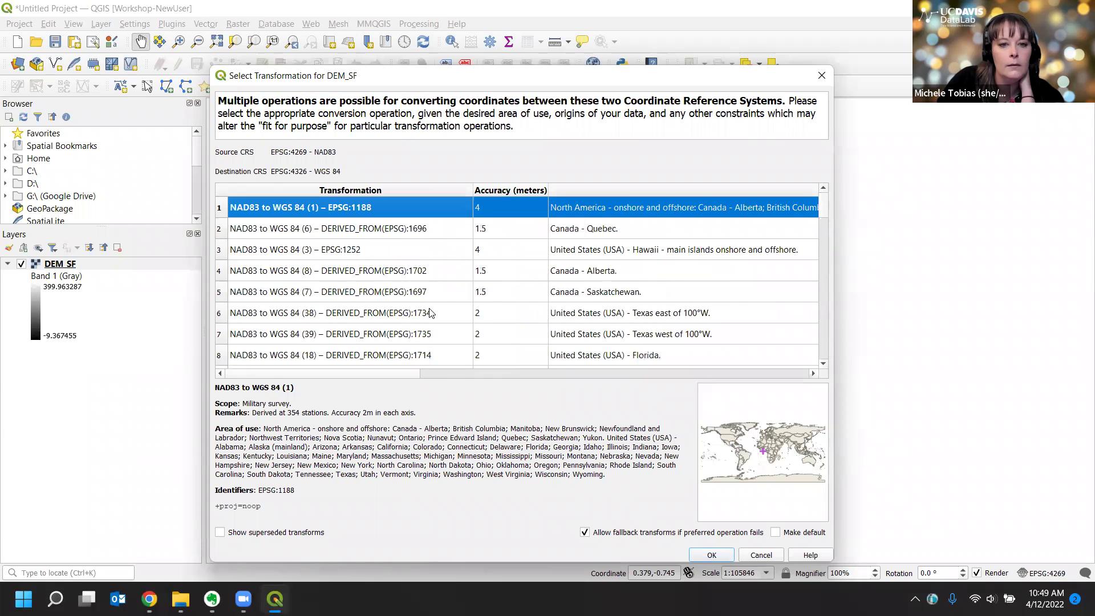
scroll(429, 312, down, 1)
scroll(430, 313, up, 1)
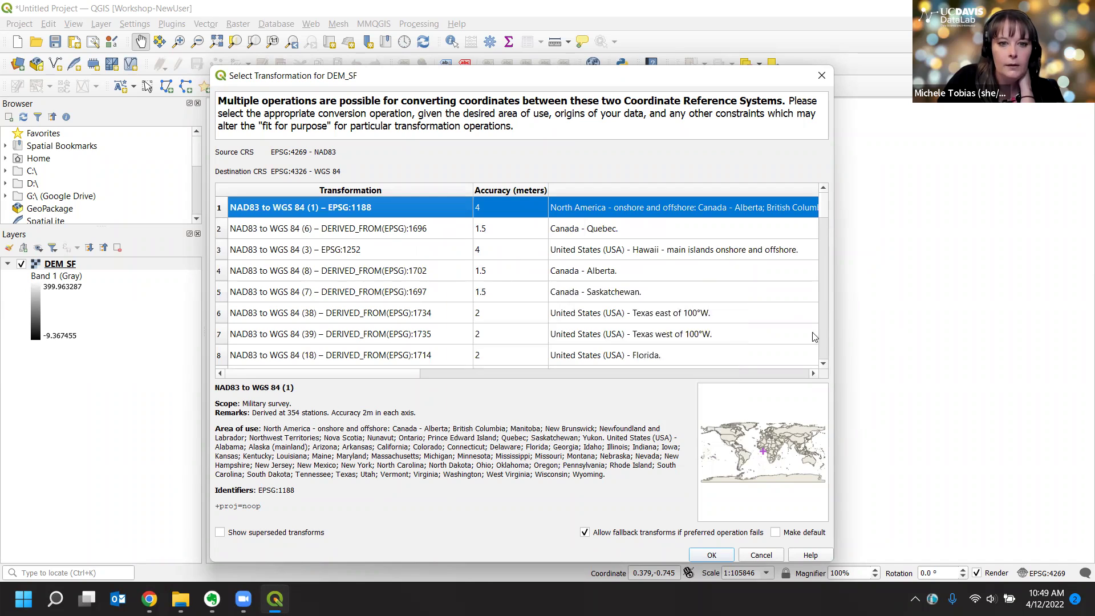
scroll(745, 330, down, 2)
scroll(702, 317, up, 1)
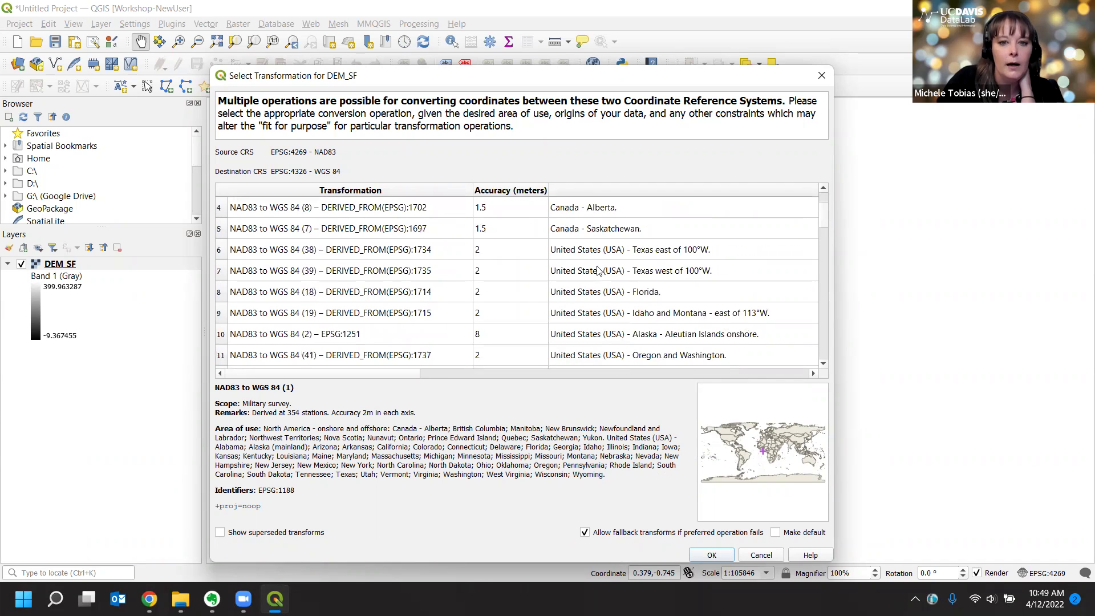
scroll(657, 298, up, 1)
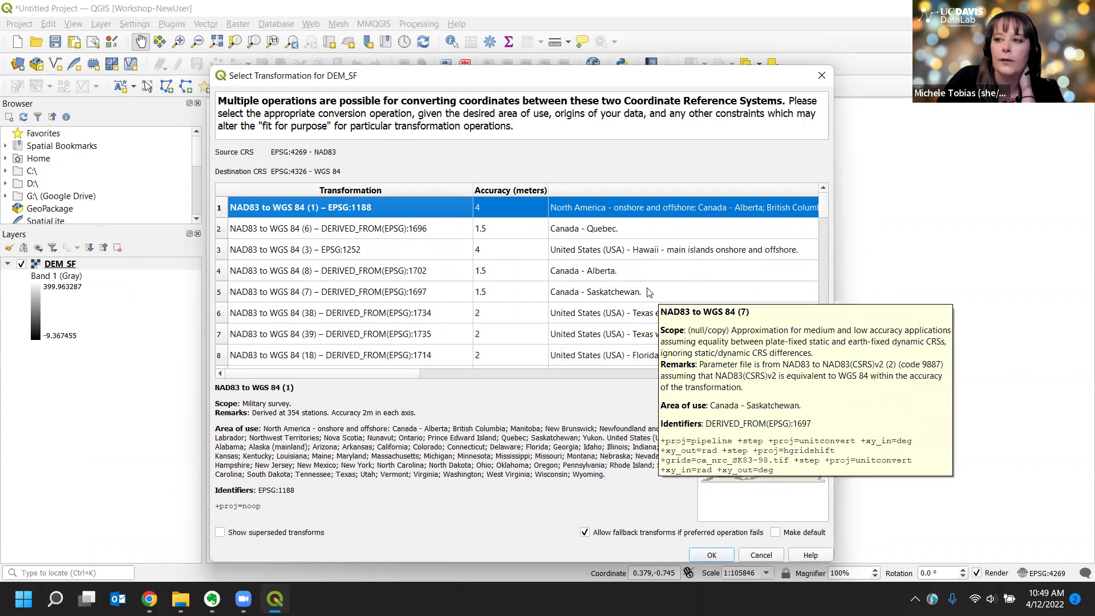
Apply the NAD83 to WGS 84 (43) transformation for California north of 36.5°N to DEM_SF and move the Data Source Manager aside
scroll(600, 304, down, 2)
scroll(600, 304, down, 1)
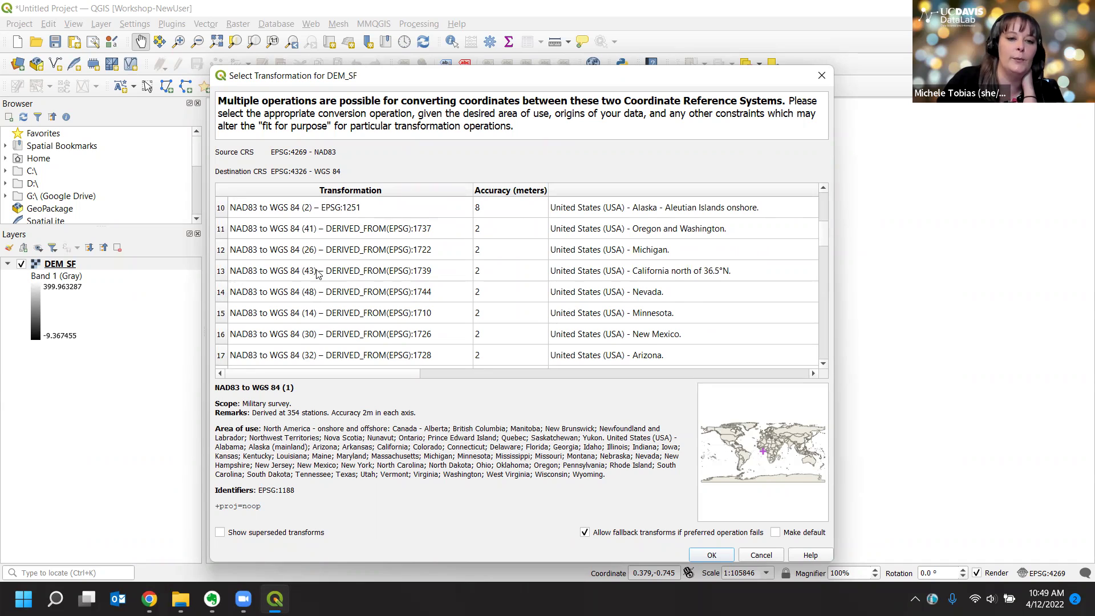
click(265, 274)
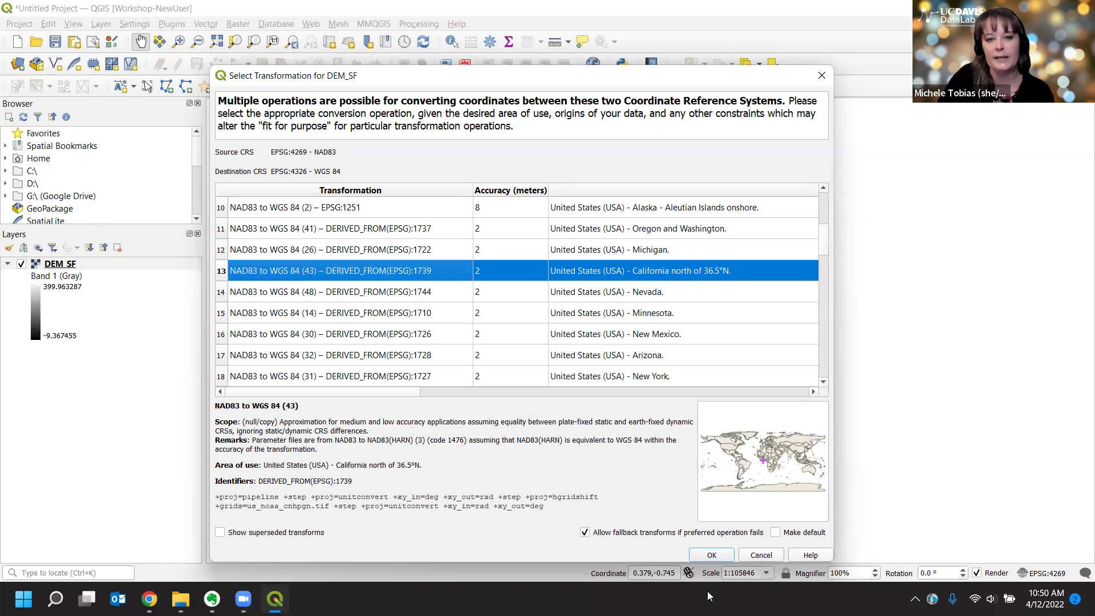
click(712, 555)
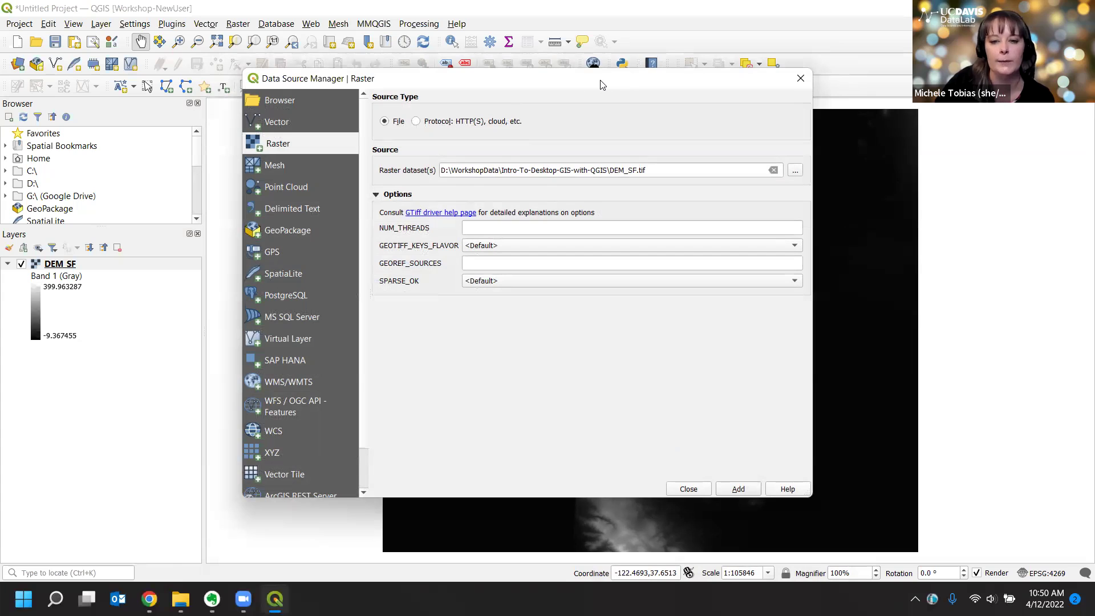
drag(603, 85, 401, 414)
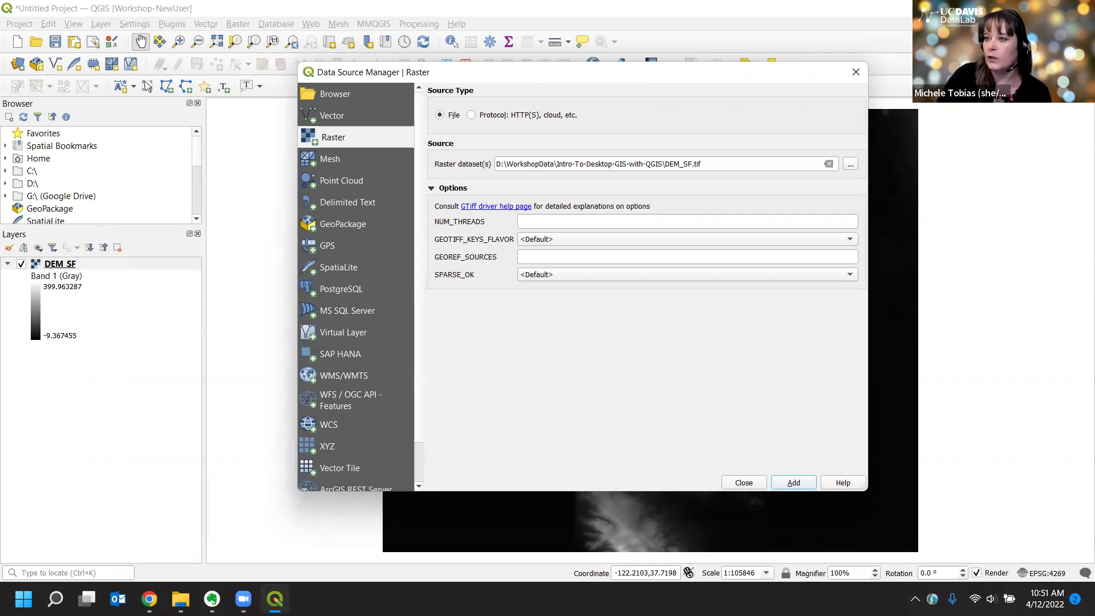
Choose SeismicHazardZones.shp, Shoreline.shp and StreetCenterlines.shp from the Intro-To-Desktop-GIS-with-QGIS folder as the vector datasets
click(329, 114)
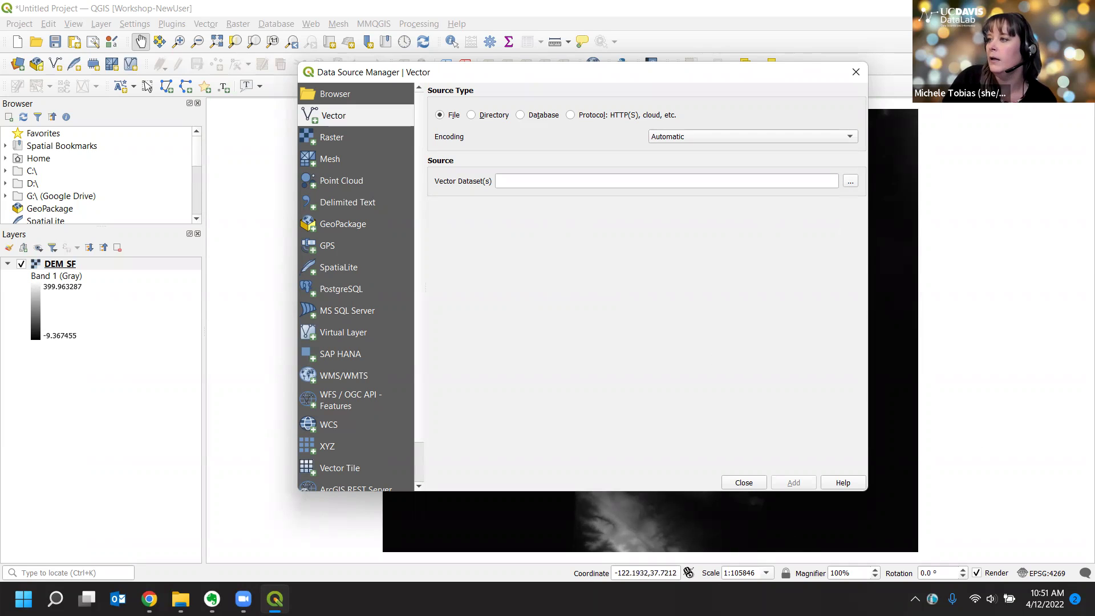
click(851, 183)
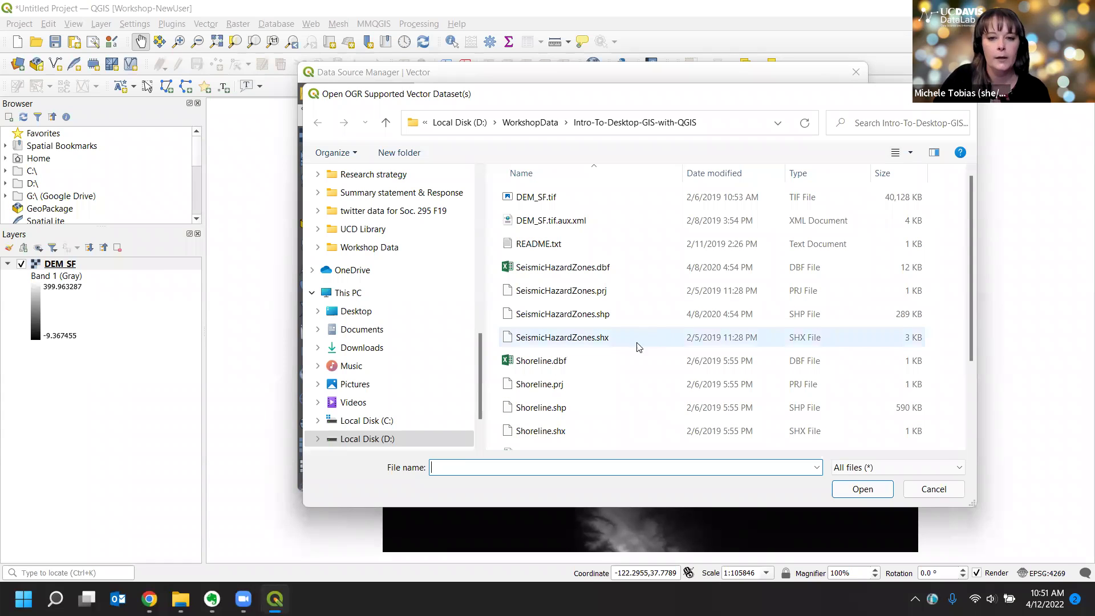
click(530, 316)
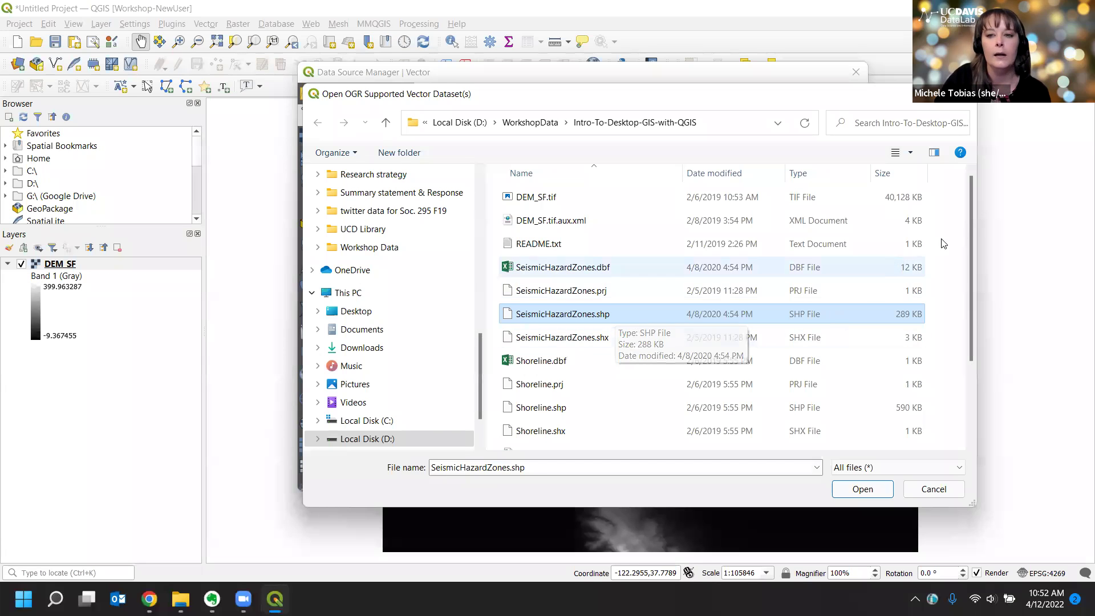
drag(971, 220, 973, 257)
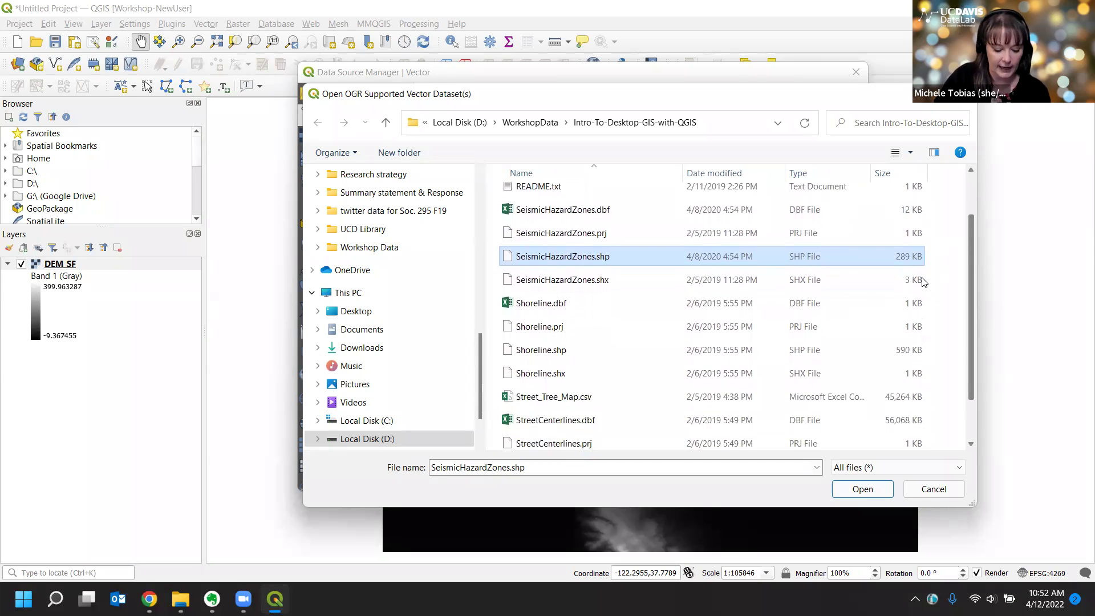
ctrl+click(521, 354)
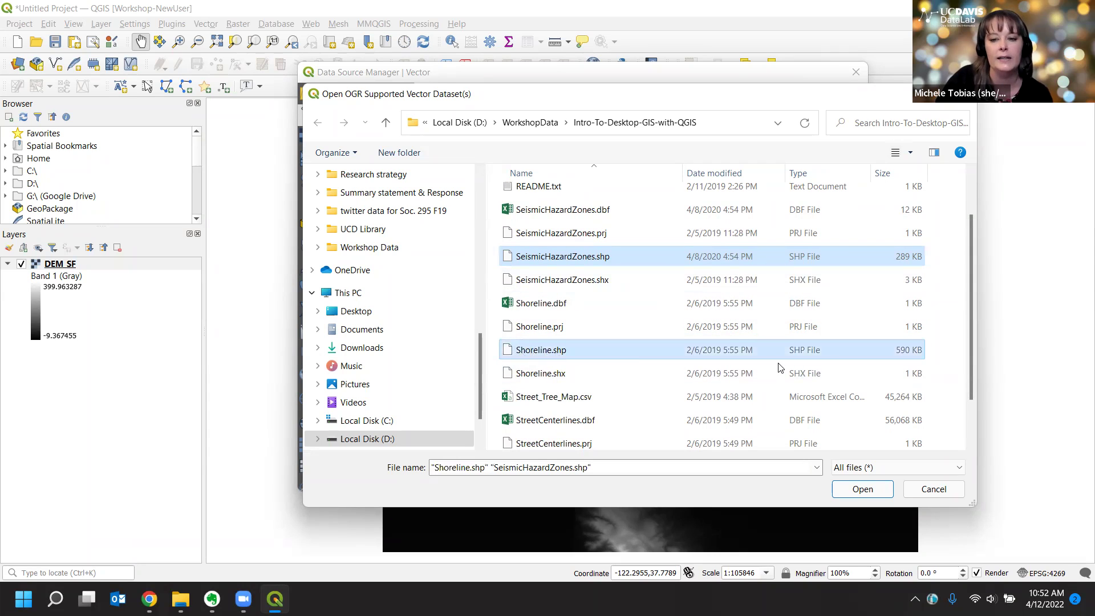
drag(973, 301, 972, 365)
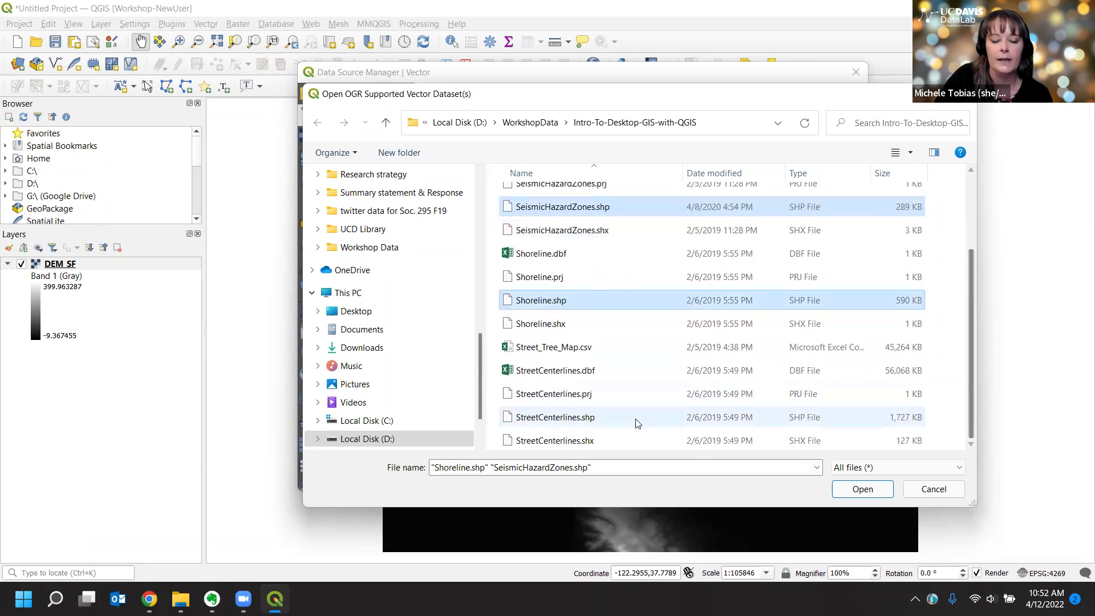
ctrl+click(559, 423)
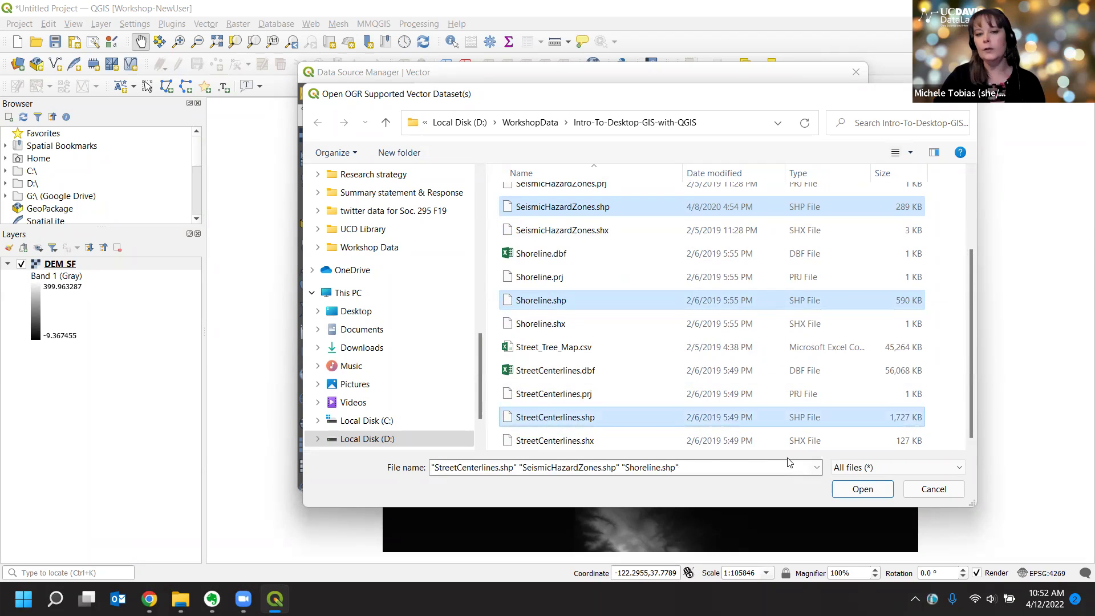
click(857, 492)
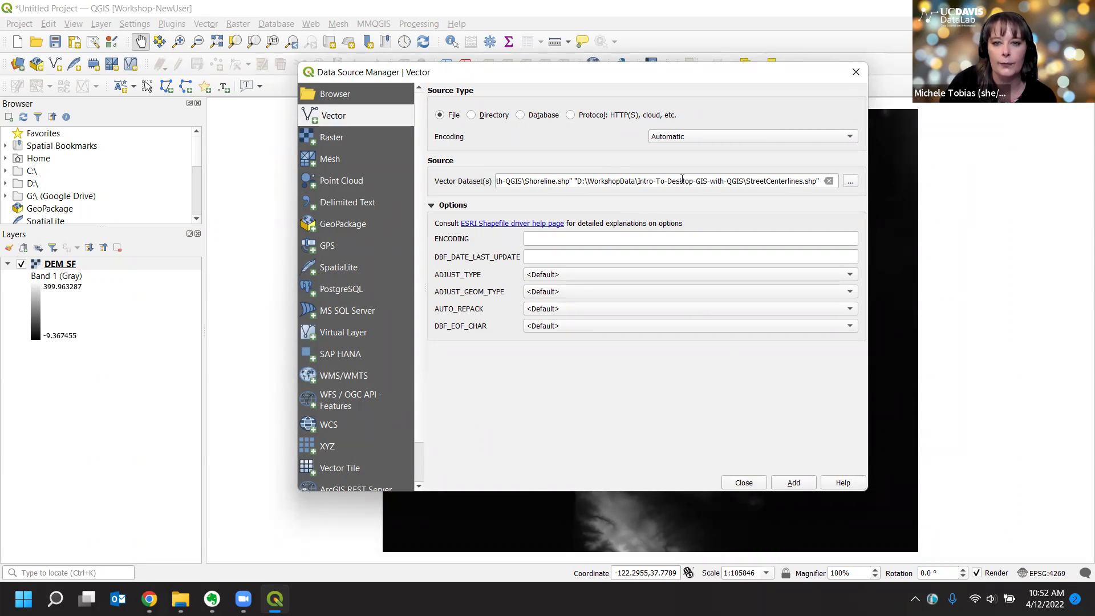
Add the three shapefiles, using the NAD83 to WGS 84 (43) transformation for California north of 36.5°N, and move the Data Source Manager off the map
click(793, 485)
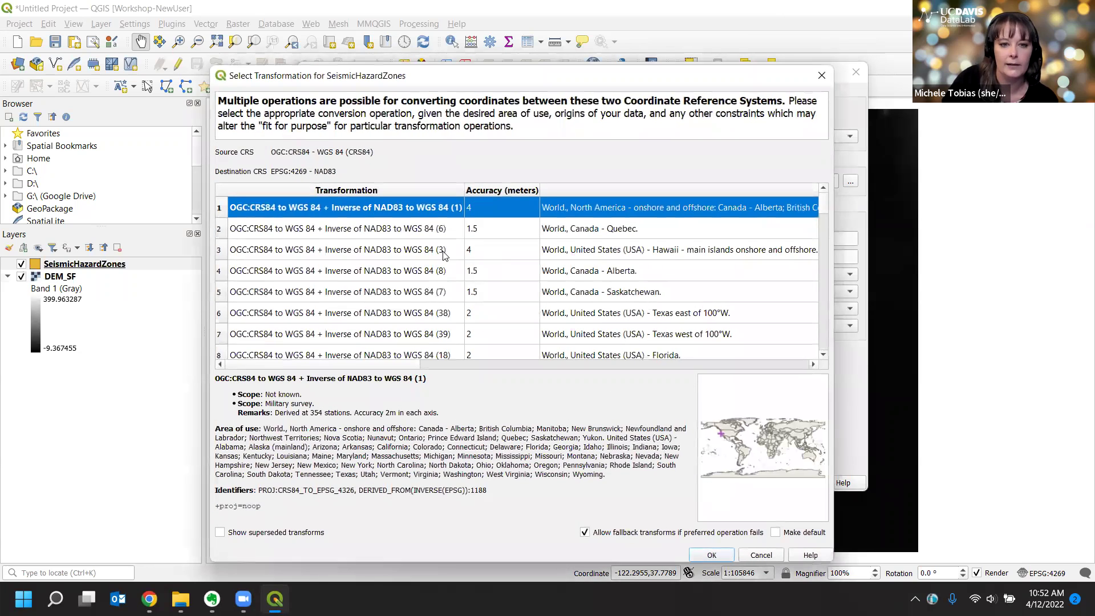
scroll(411, 276, down, 2)
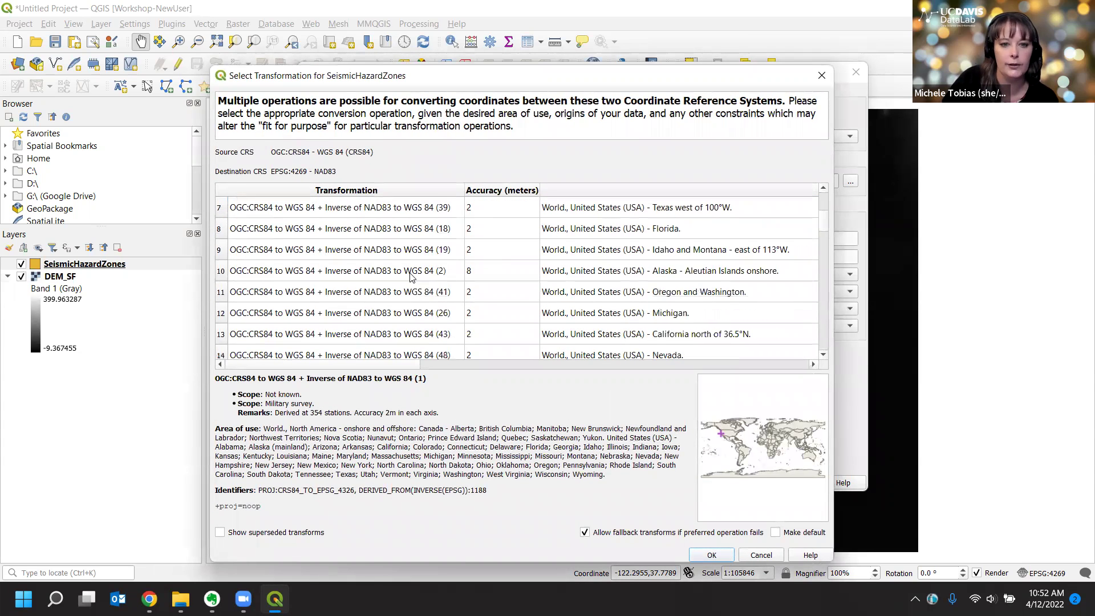
scroll(411, 277, down, 2)
scroll(408, 277, up, 1)
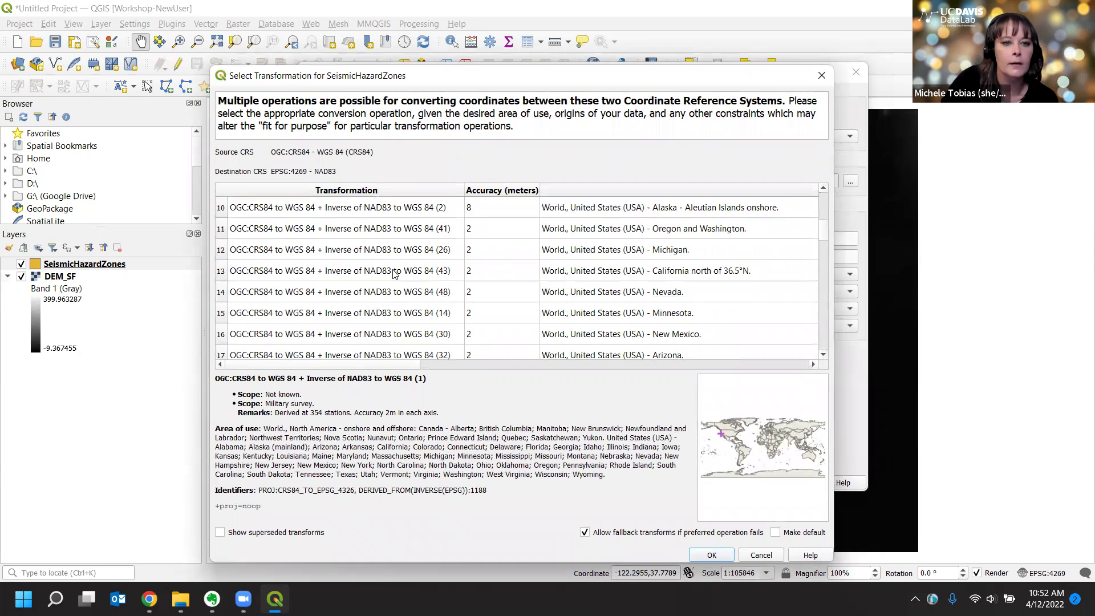
click(217, 278)
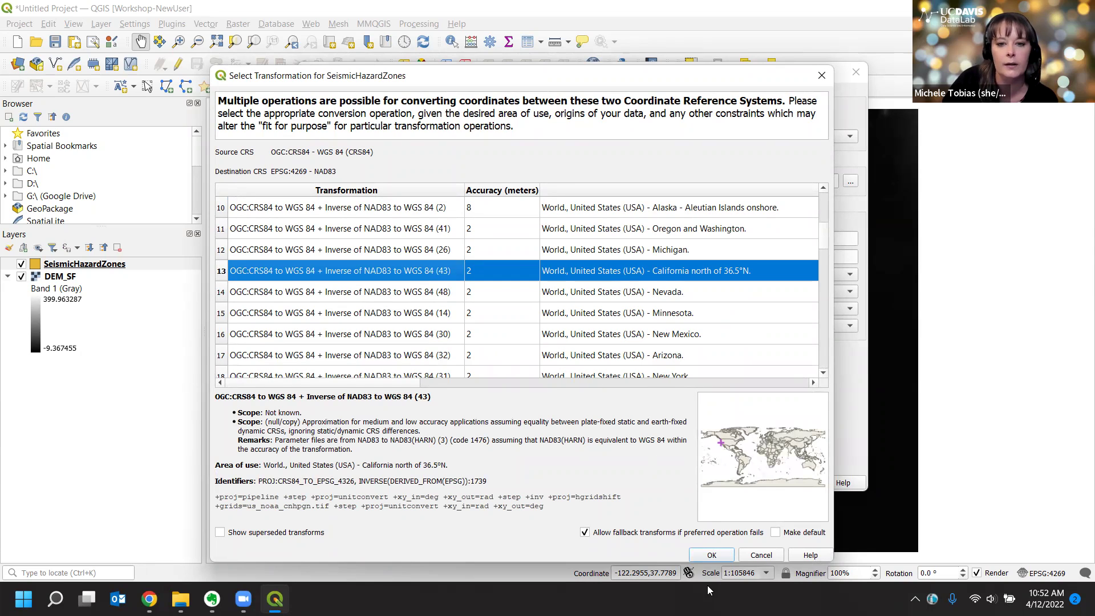
click(712, 556)
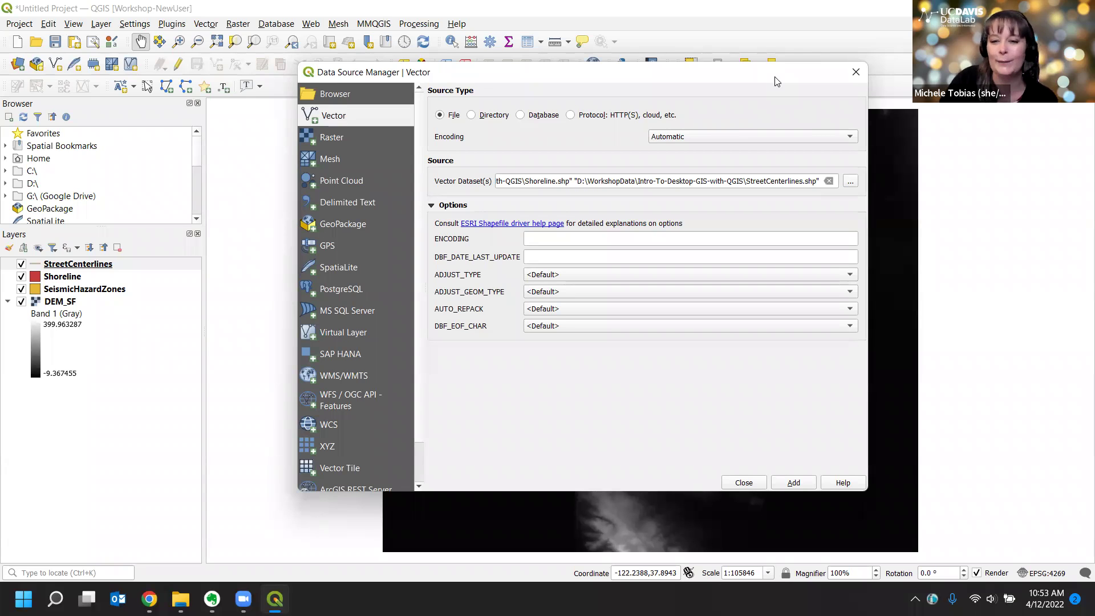
drag(776, 81, 613, 71)
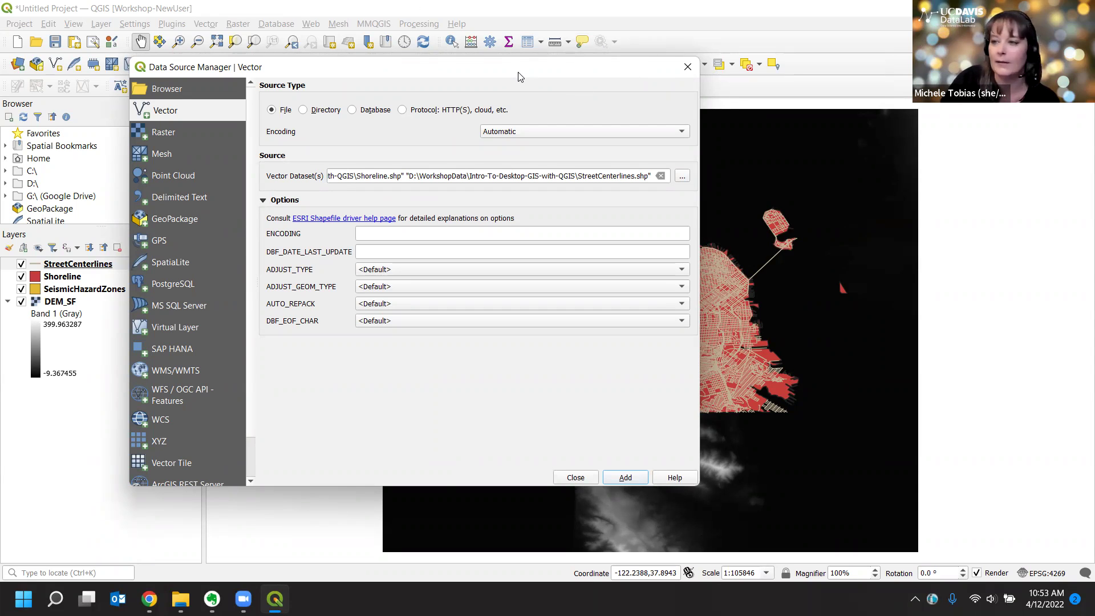
drag(519, 75, 583, 77)
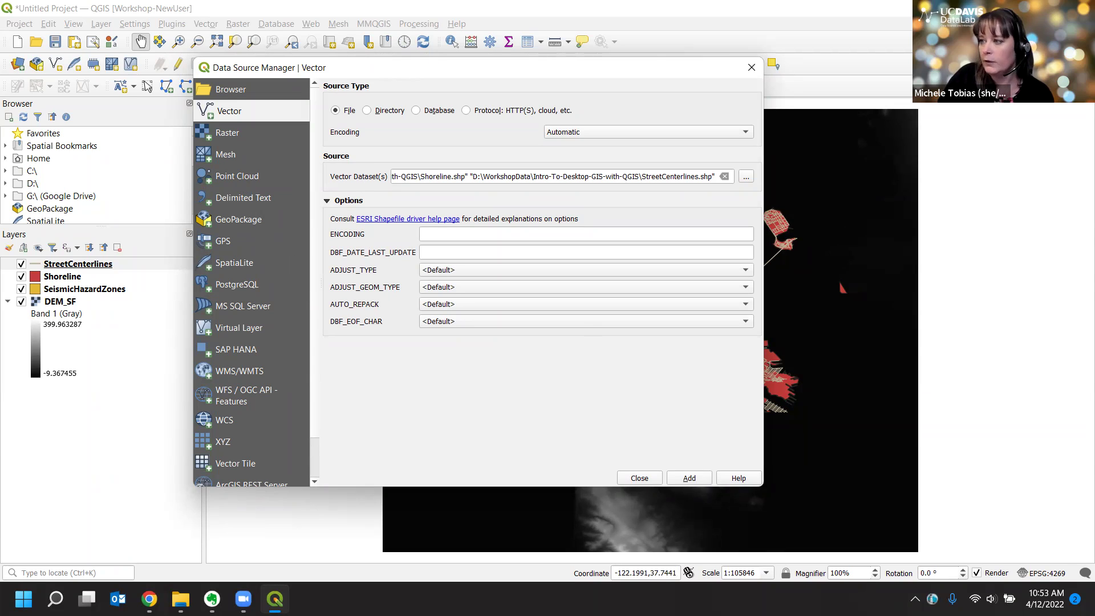
Choose Street_Tree_Map.csv as the delimited text file to load, keeping its encoding at UTF-8
click(224, 199)
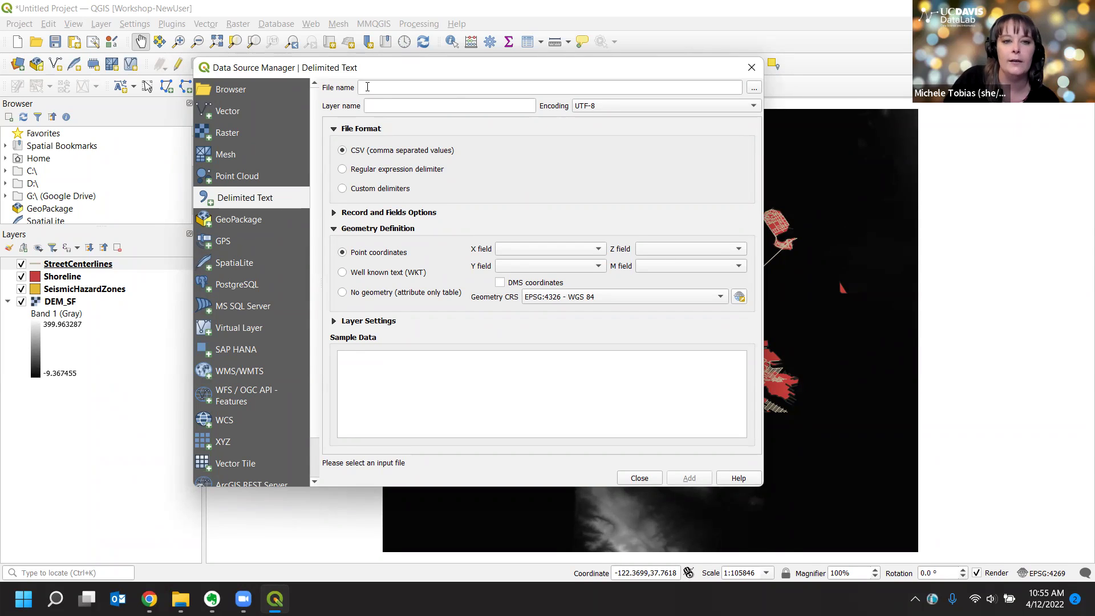
click(755, 88)
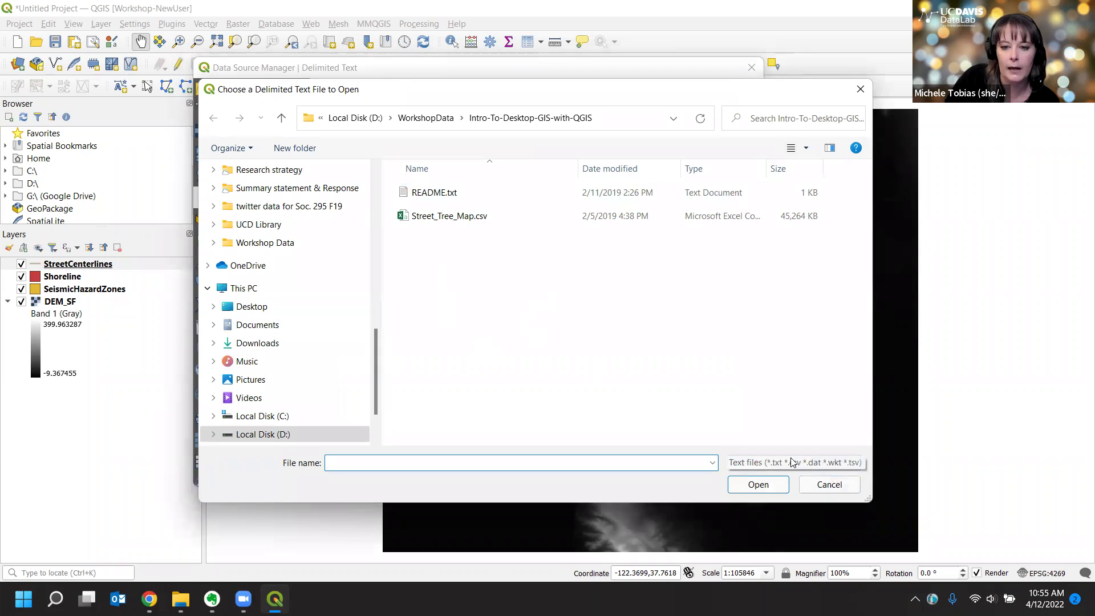
click(856, 462)
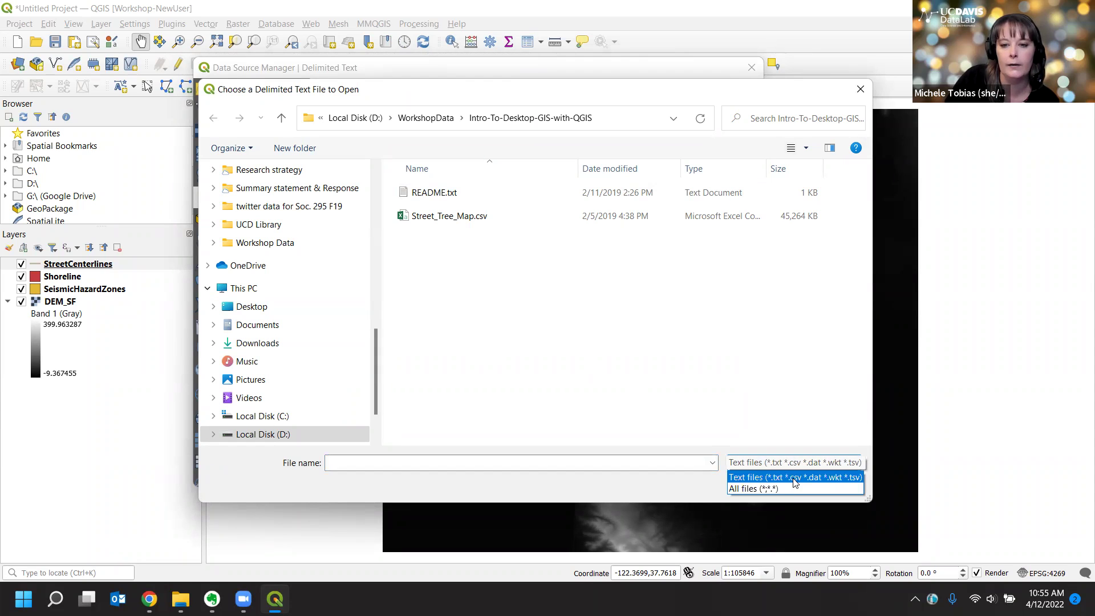
click(796, 477)
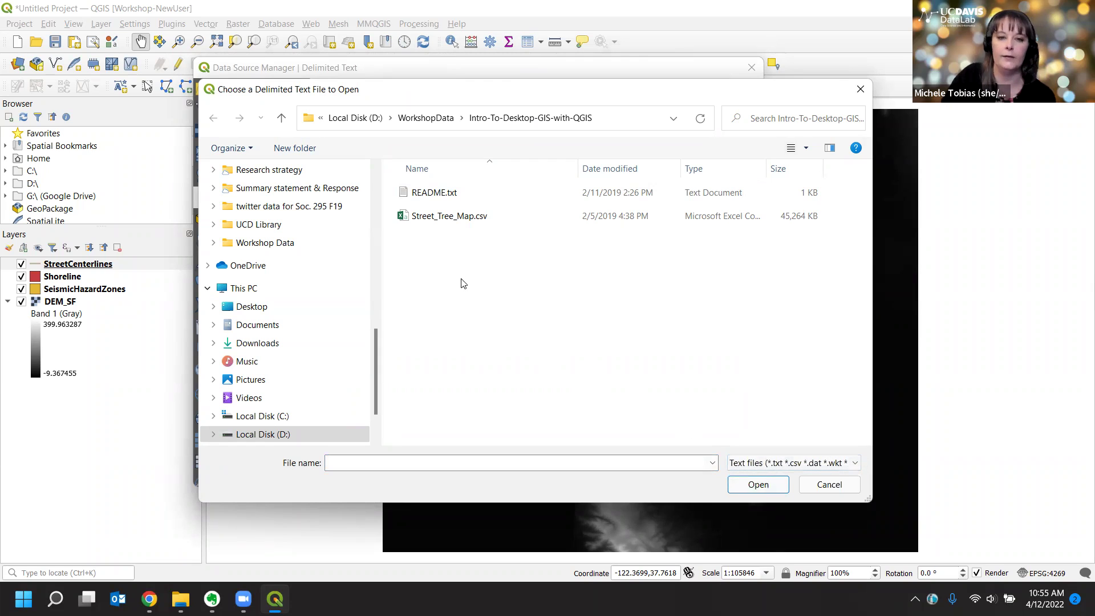
click(434, 217)
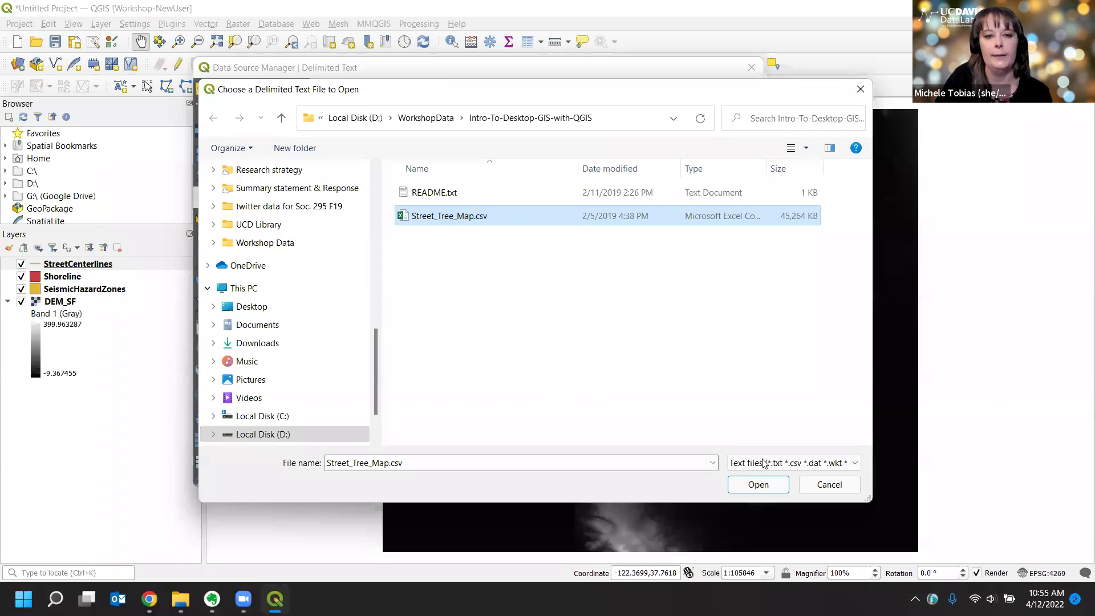
click(756, 486)
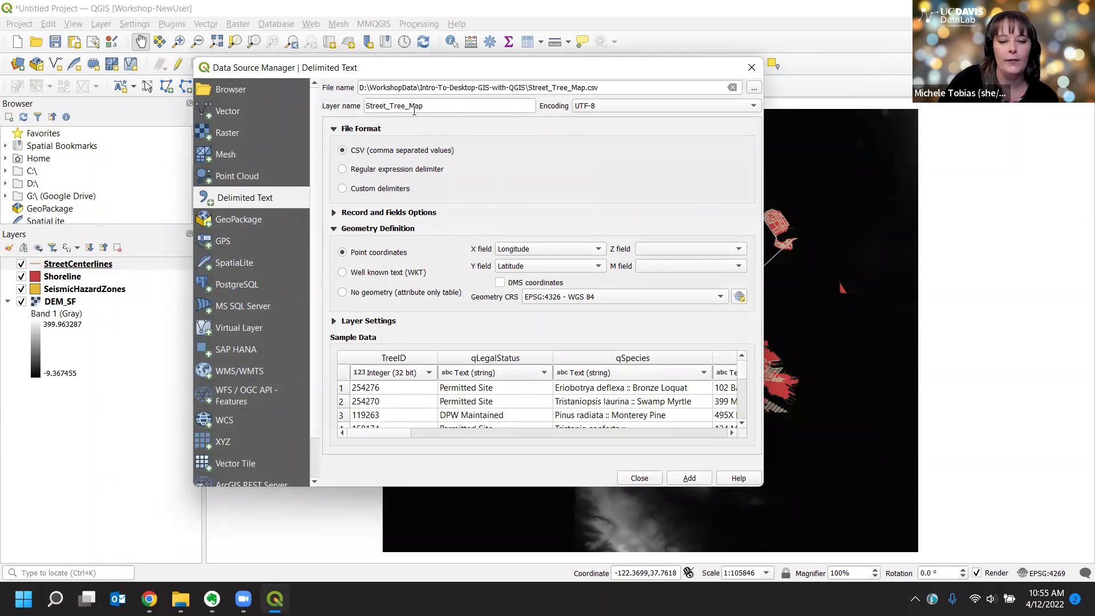
click(609, 106)
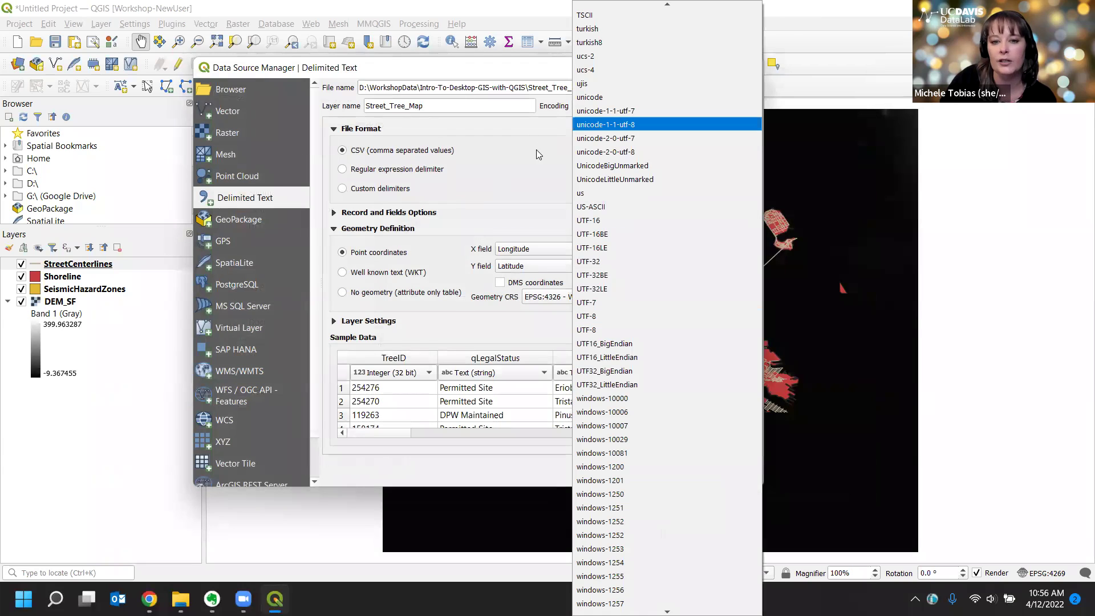
click(605, 113)
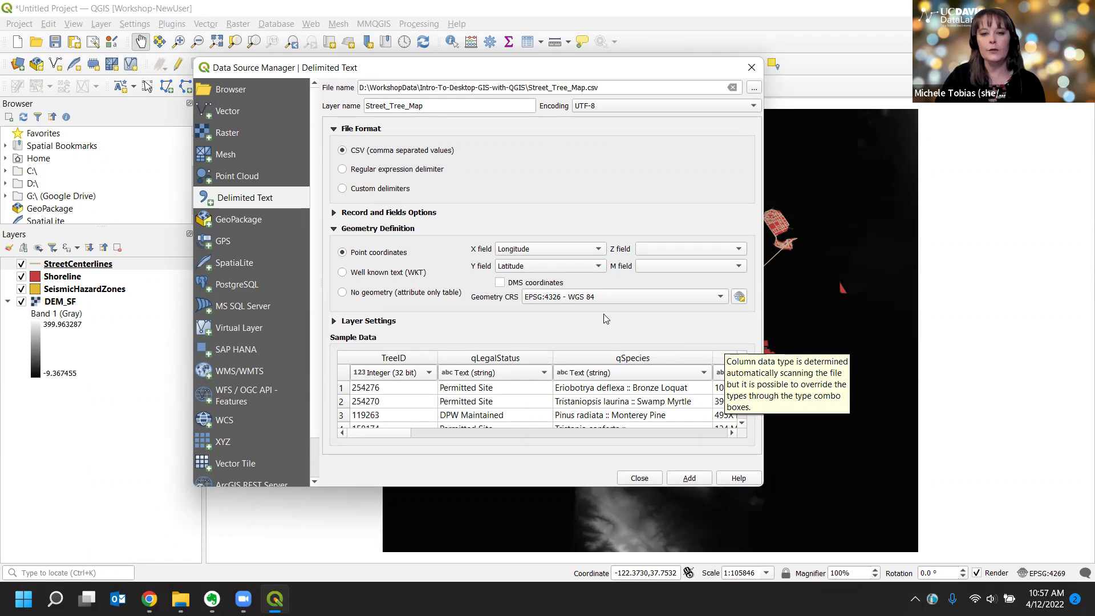
Filter the predefined coordinate reference systems for 4326 and set the geometry CRS to WGS 84 (EPSG:4326)
mouse_move(594, 302)
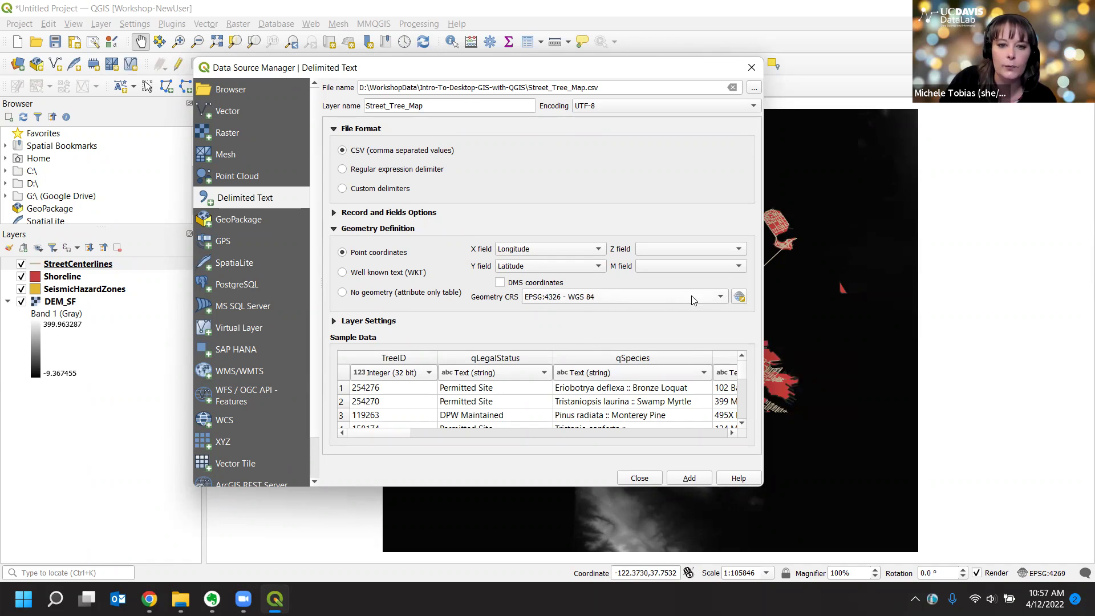
click(724, 300)
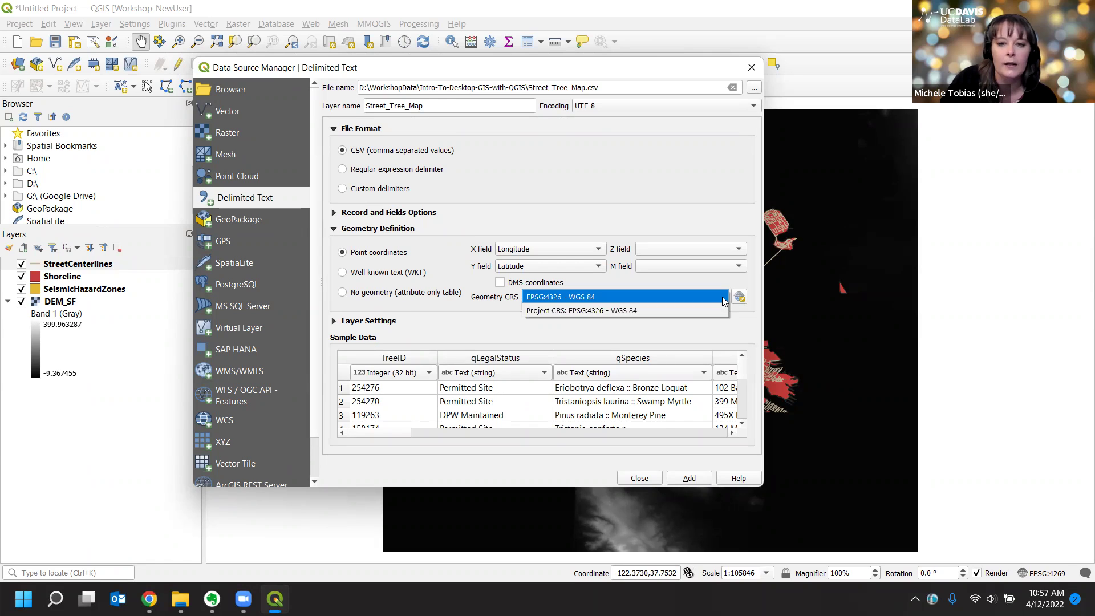
click(739, 310)
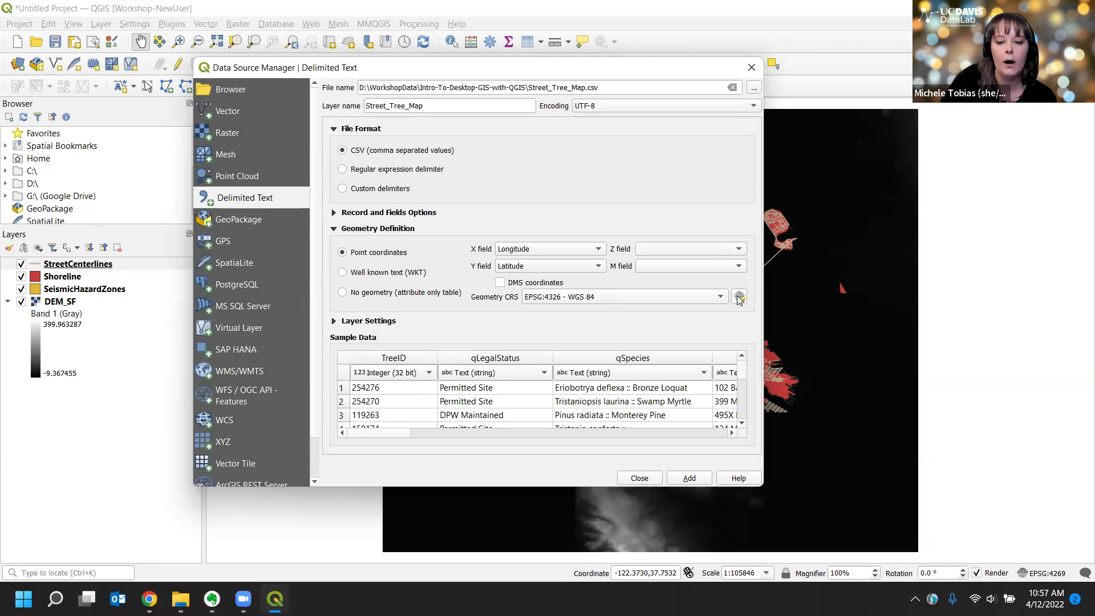
click(739, 297)
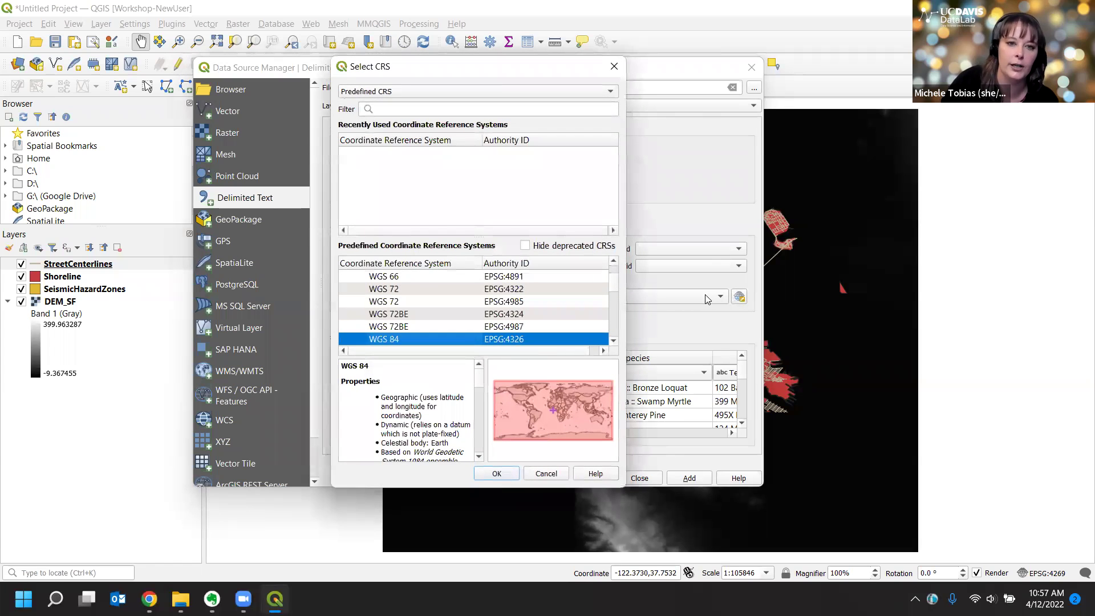
click(408, 109)
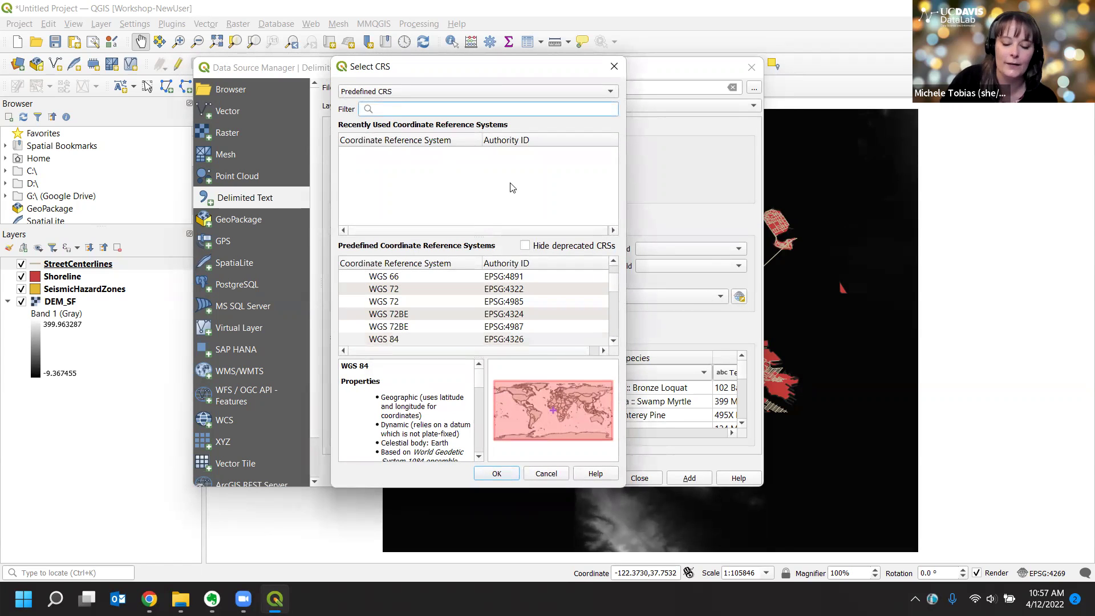
text(432)
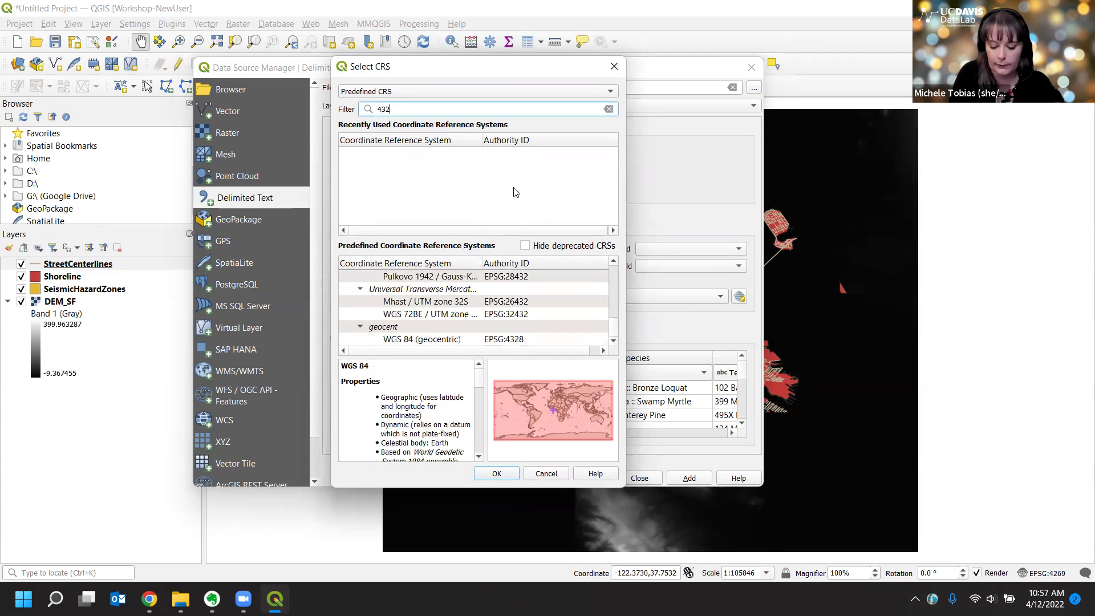
text(6)
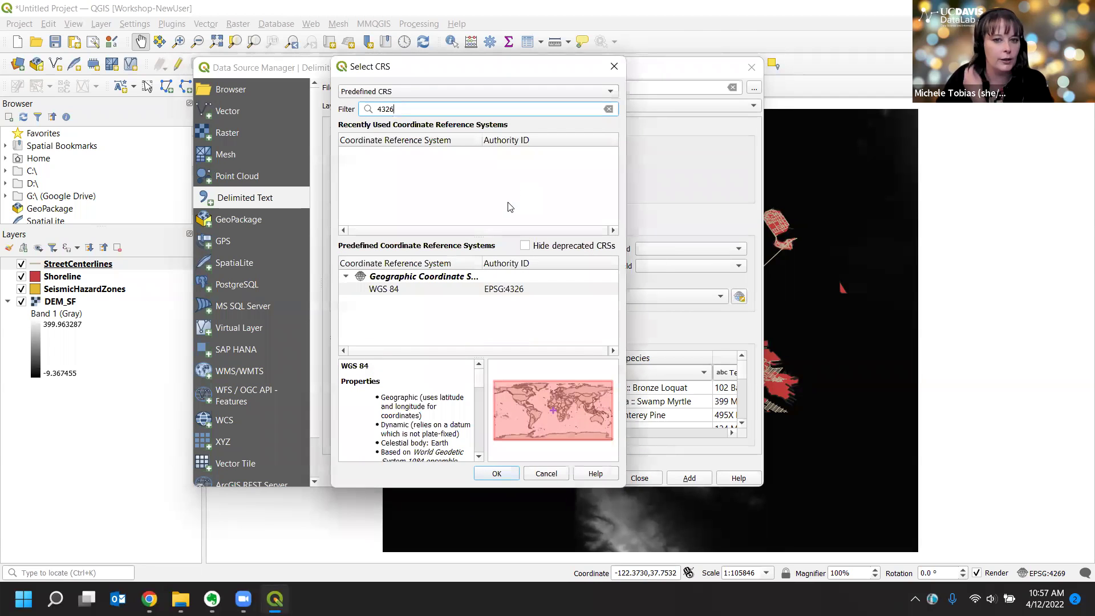
click(513, 290)
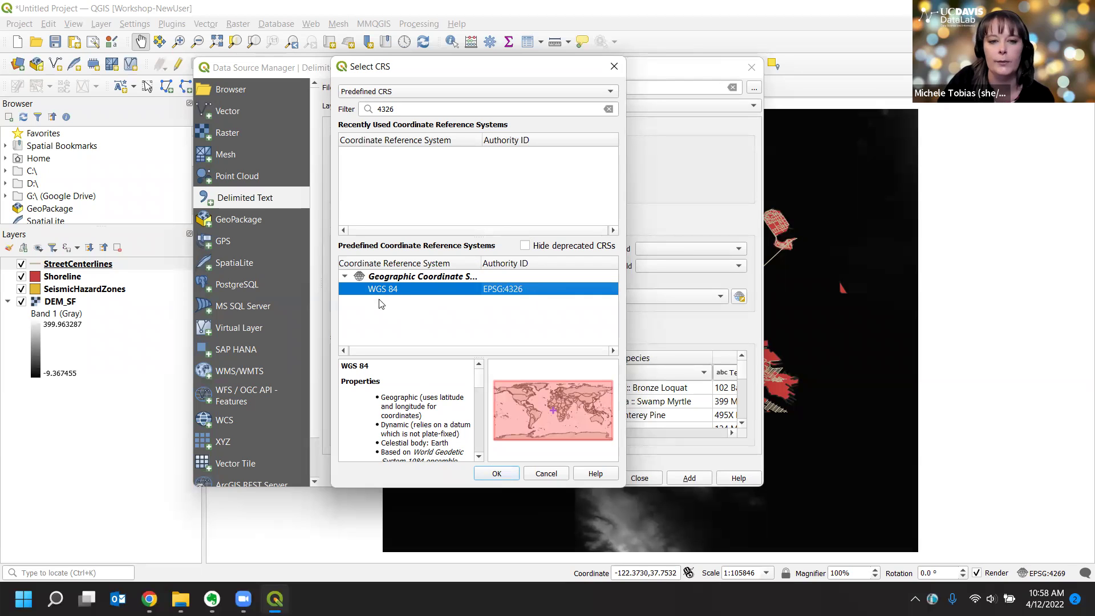
click(495, 477)
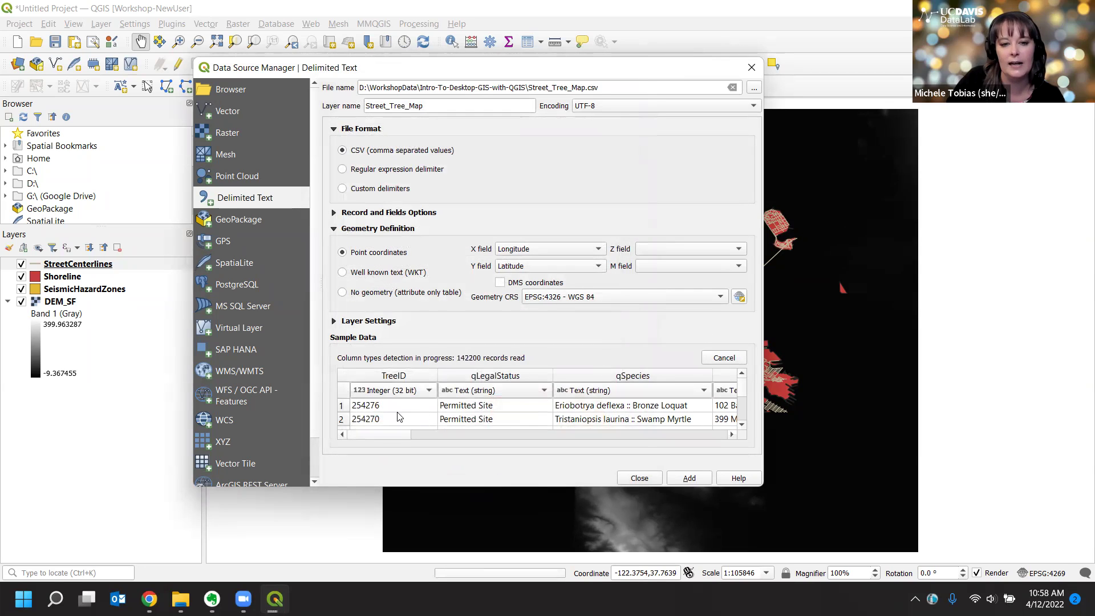
Review the sample data columns of the street tree file and add it to the project as a point layer
scroll(399, 435, right, 1)
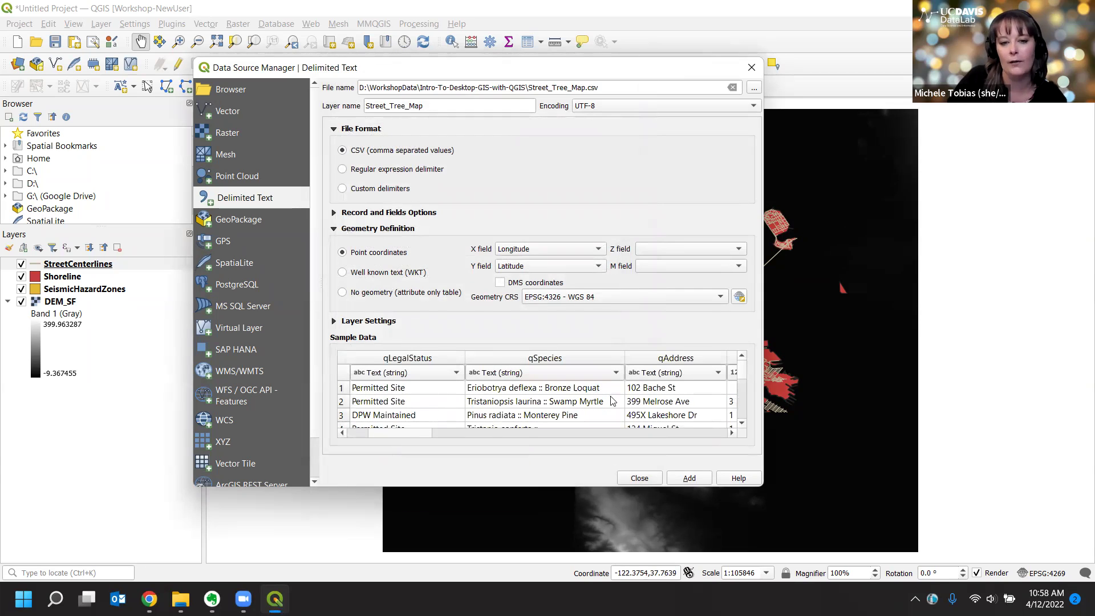
drag(385, 436, 691, 439)
drag(550, 437, 371, 438)
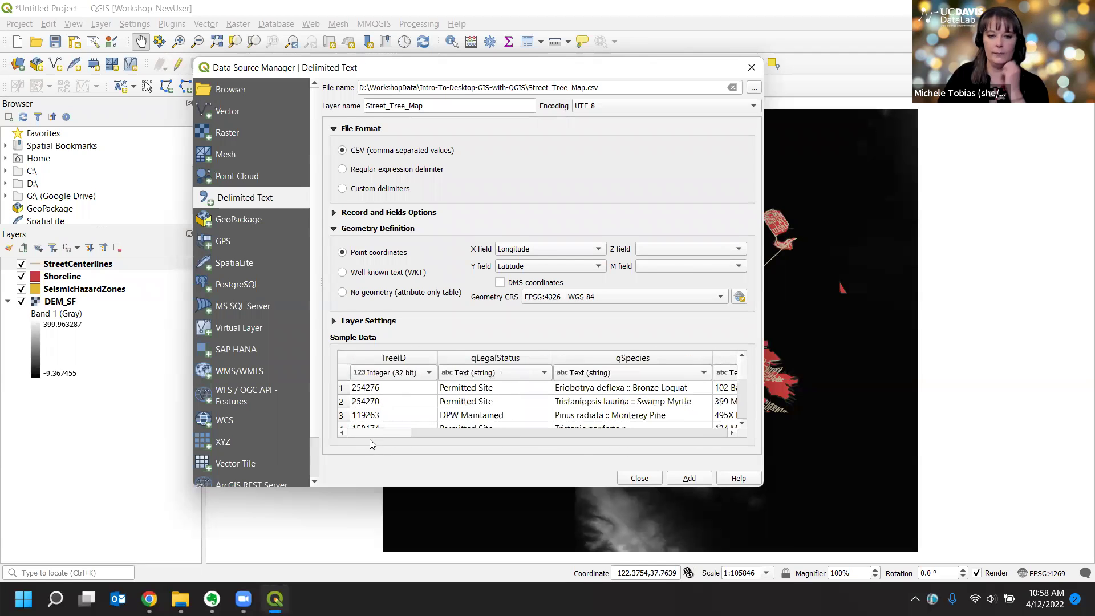
click(685, 482)
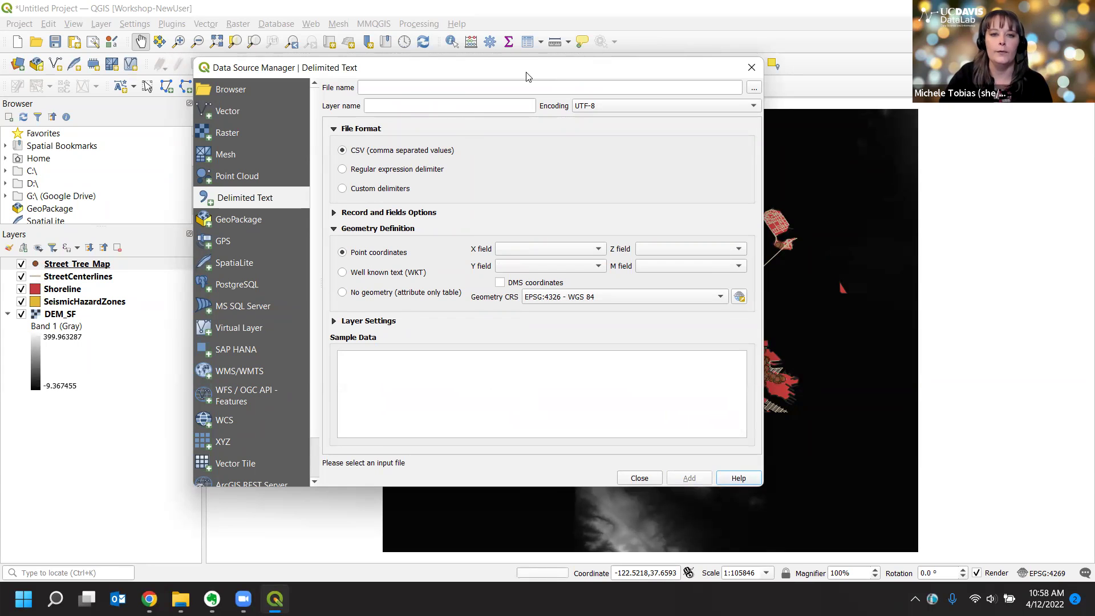
Close the Data Source Manager and save the project as QGIS_Workshop in the Intro-To-Desktop-GIS-with-QGIS folder
drag(491, 67, 369, 110)
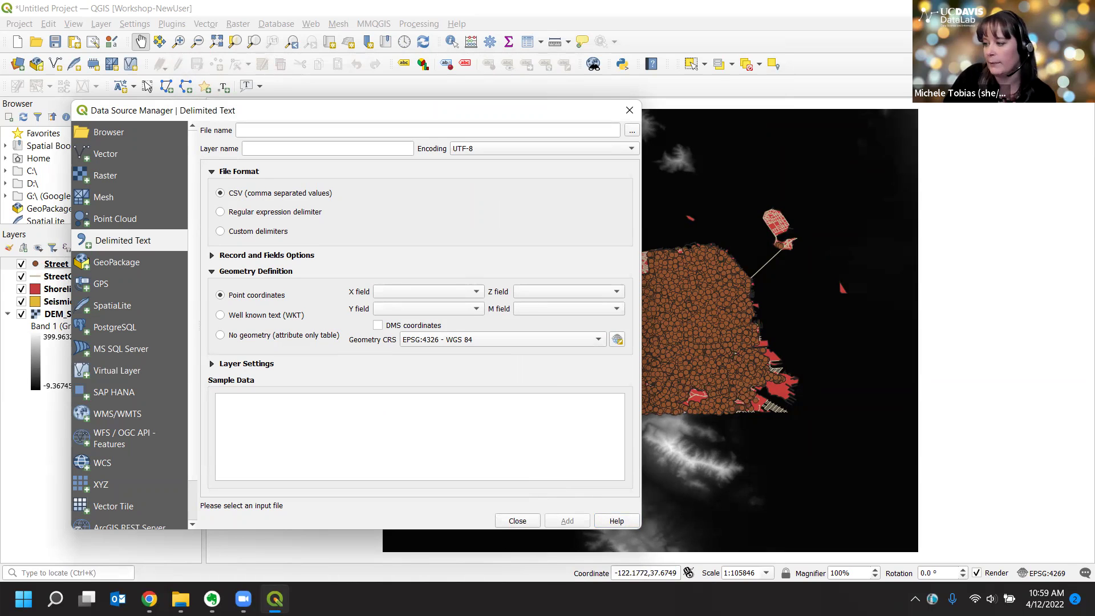
click(515, 522)
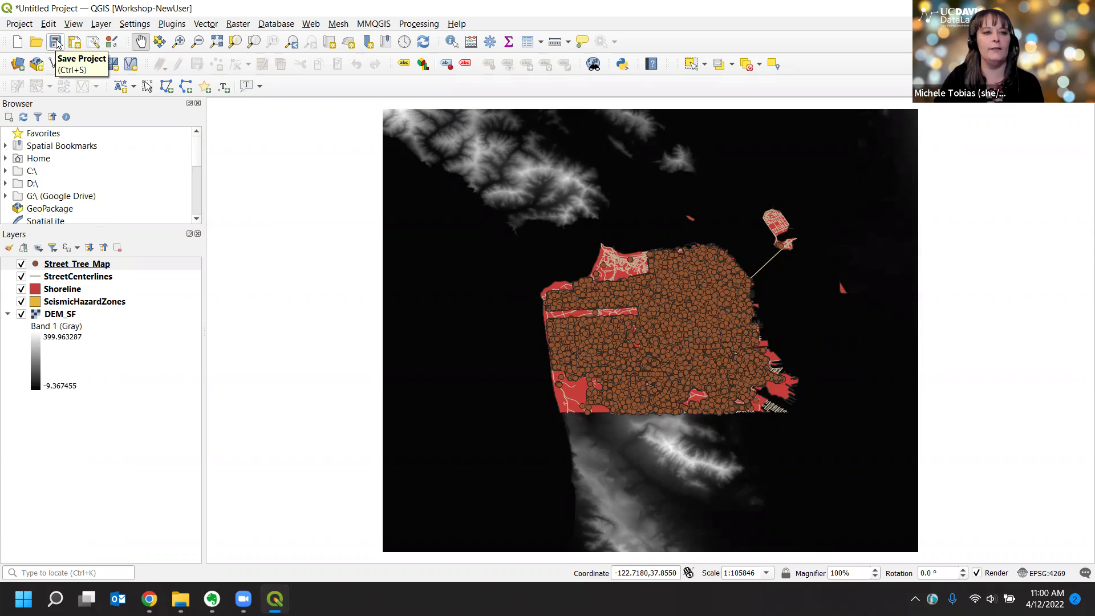
click(20, 24)
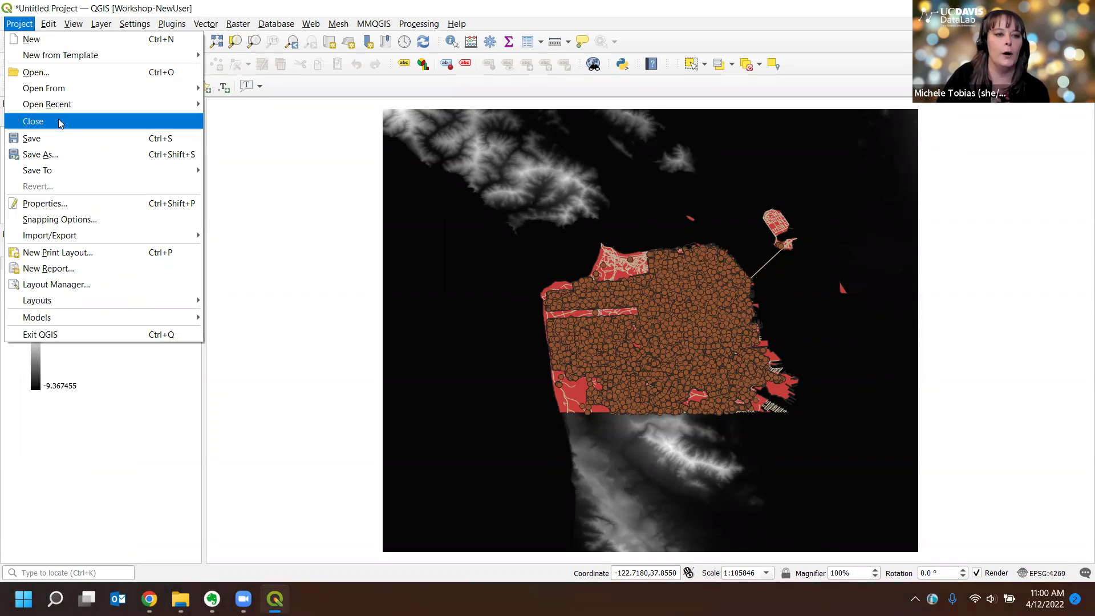
click(80, 140)
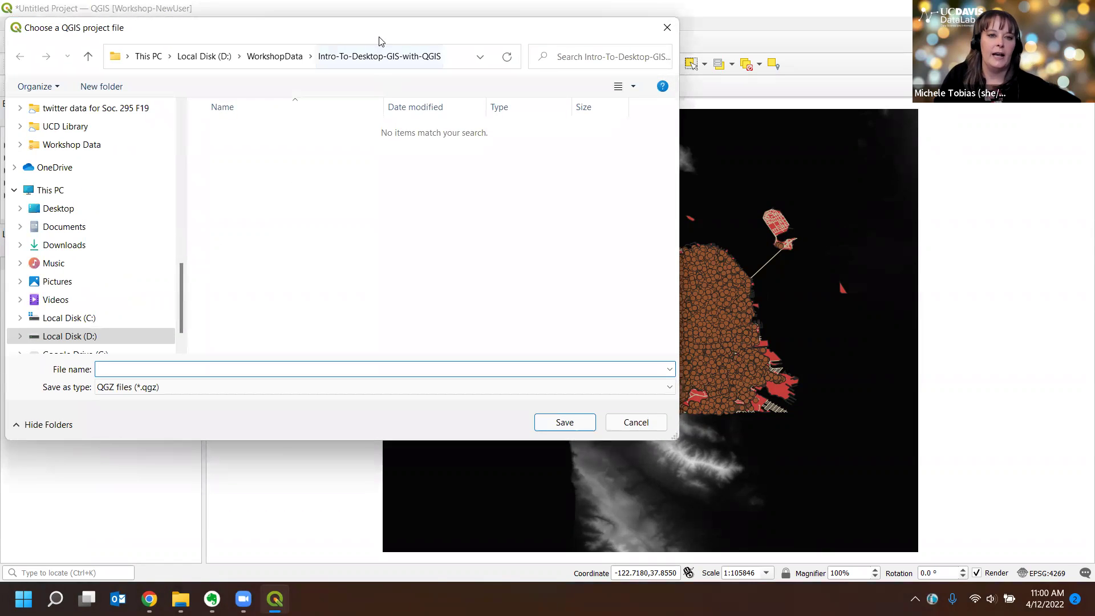
drag(385, 37, 534, 99)
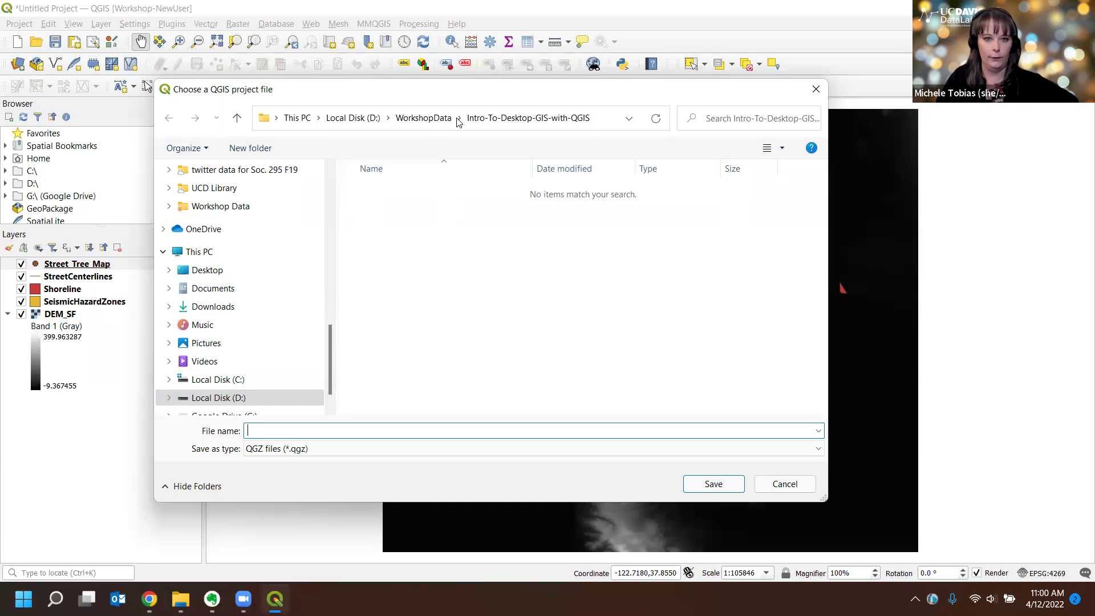
click(425, 118)
double_click(415, 192)
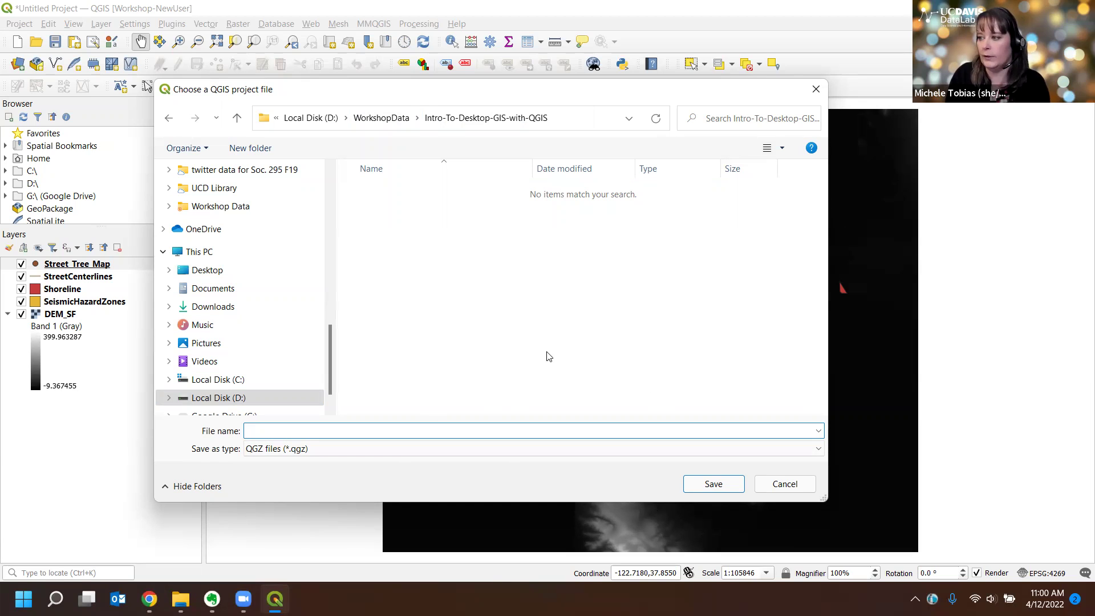
text(QGIS_Workshop)
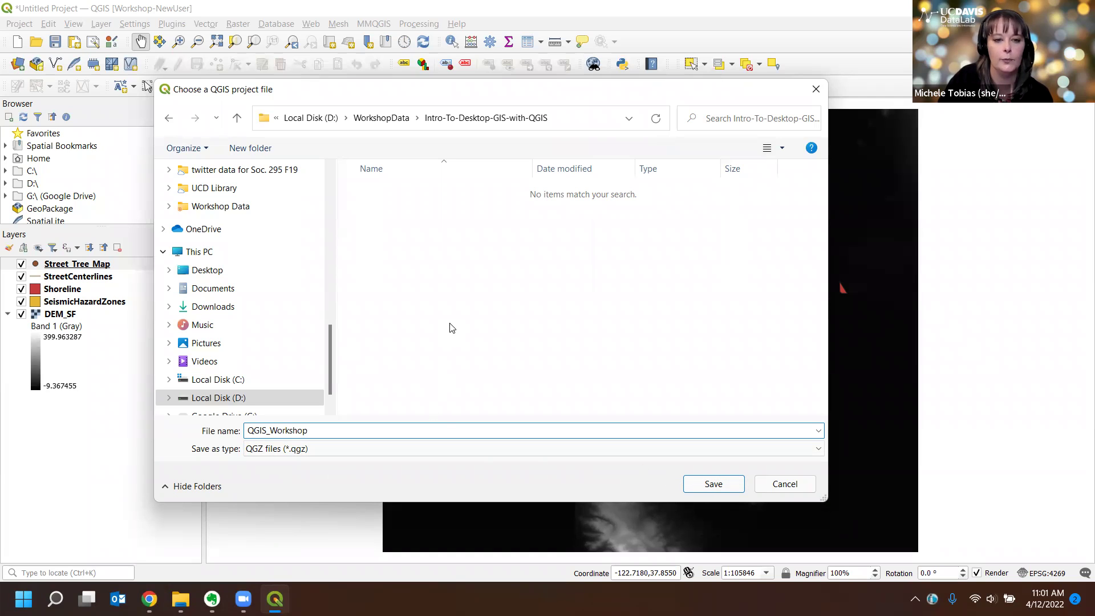
click(714, 485)
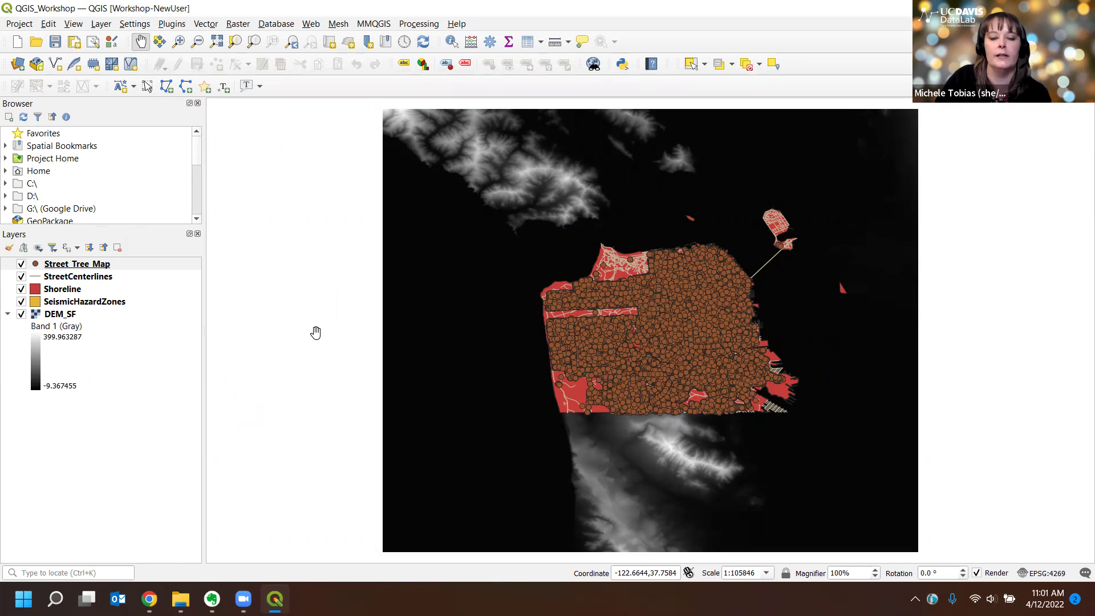
Hide the Street_Tree_Map, StreetCenterlines, Shoreline and SeismicHazardZones layers so that only DEM_SF is drawn
drag(289, 330, 641, 330)
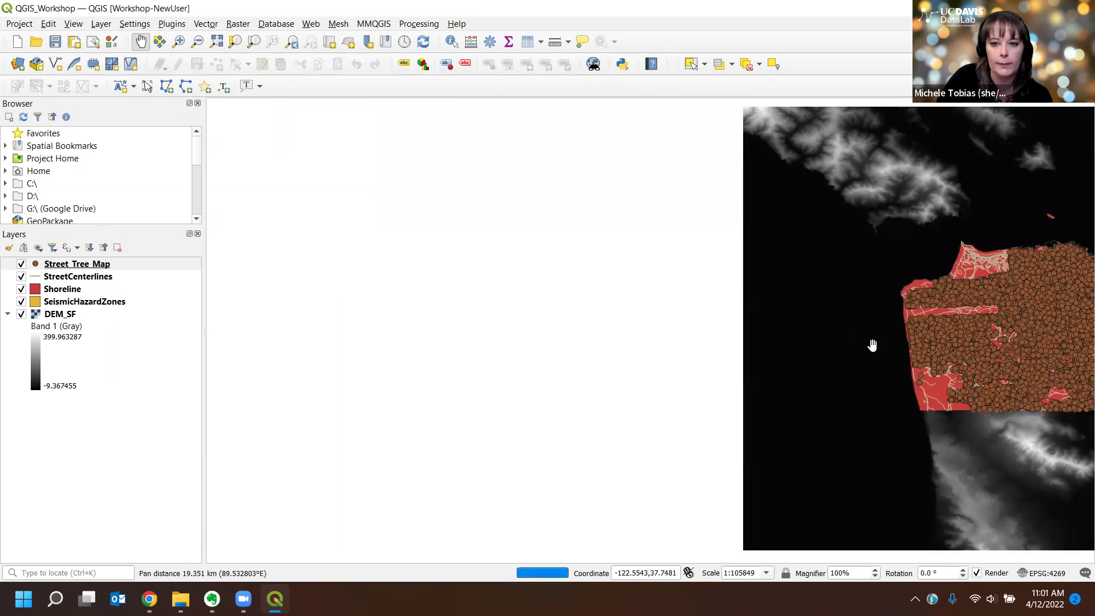
drag(947, 345, 558, 344)
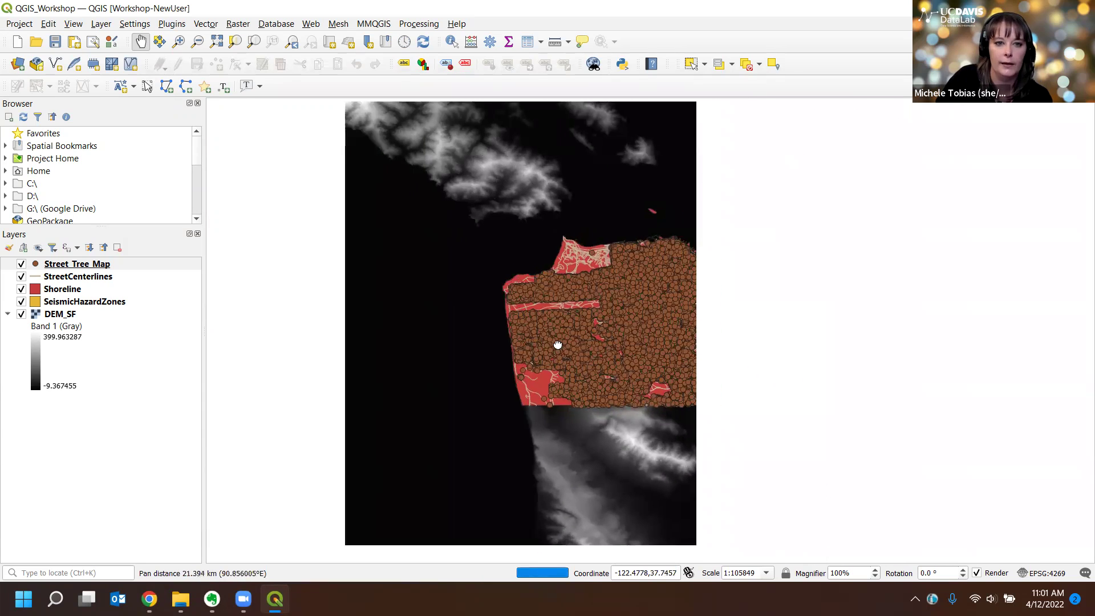
click(139, 38)
mouse_move(357, 265)
mouse_down()
mouse_move(392, 275)
mouse_move(359, 268)
mouse_up()
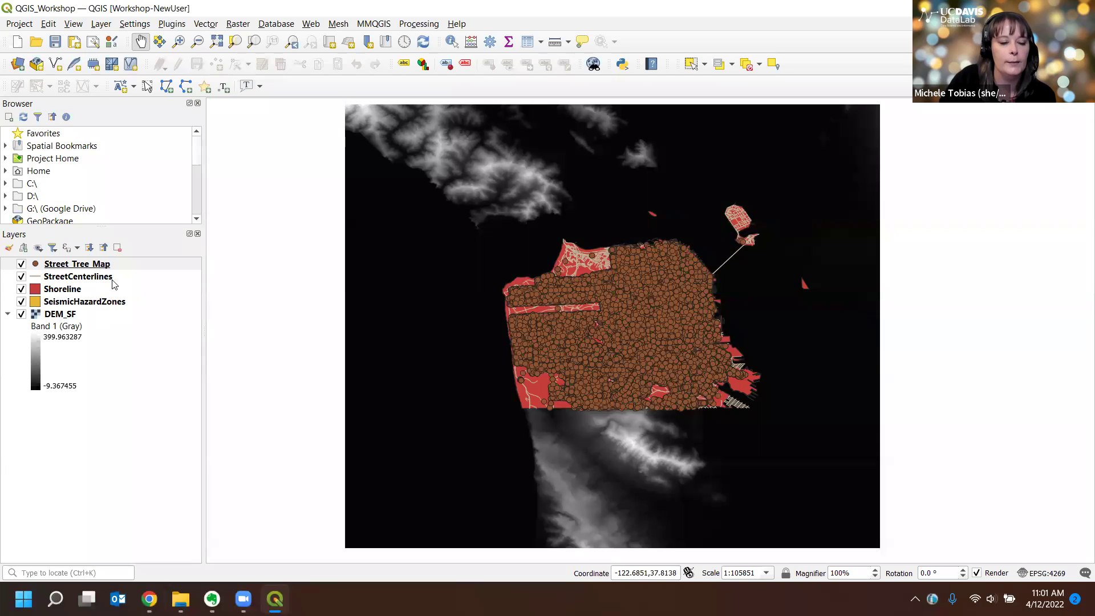
click(21, 265)
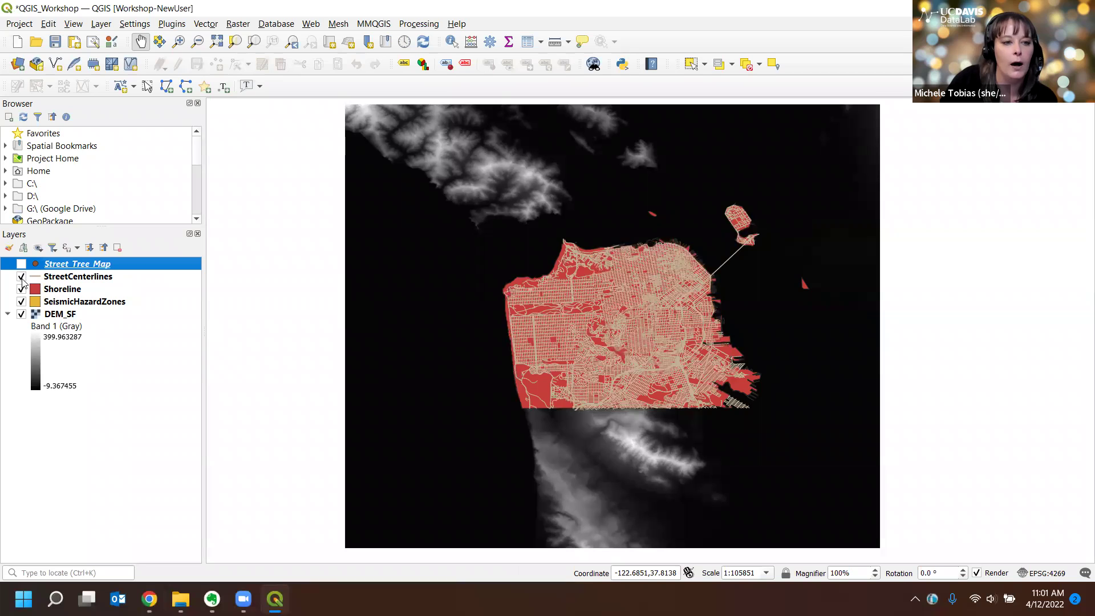
click(21, 277)
click(21, 289)
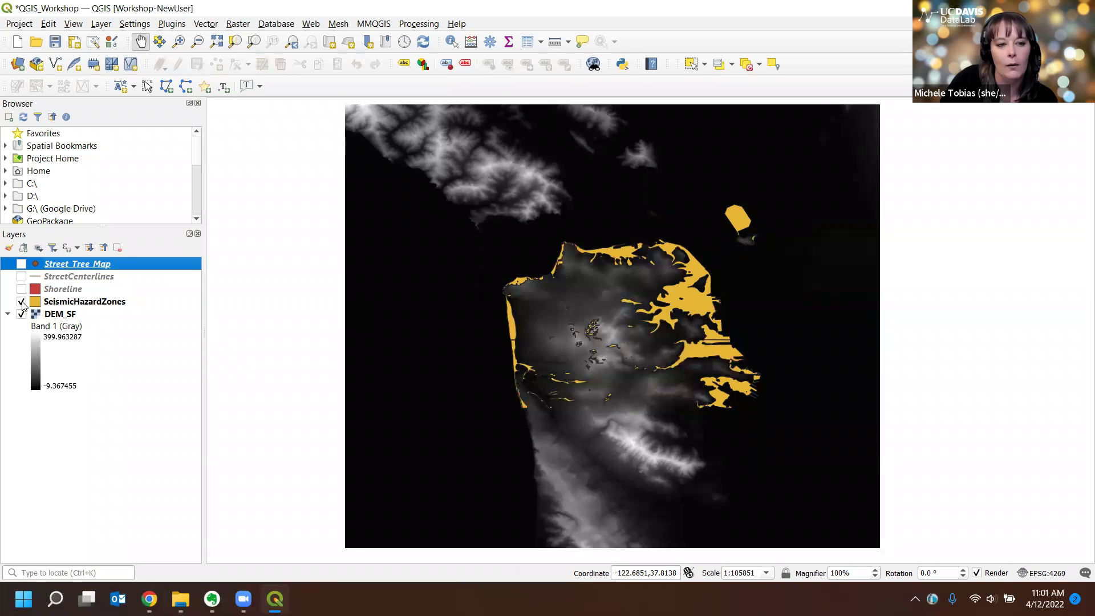
click(22, 302)
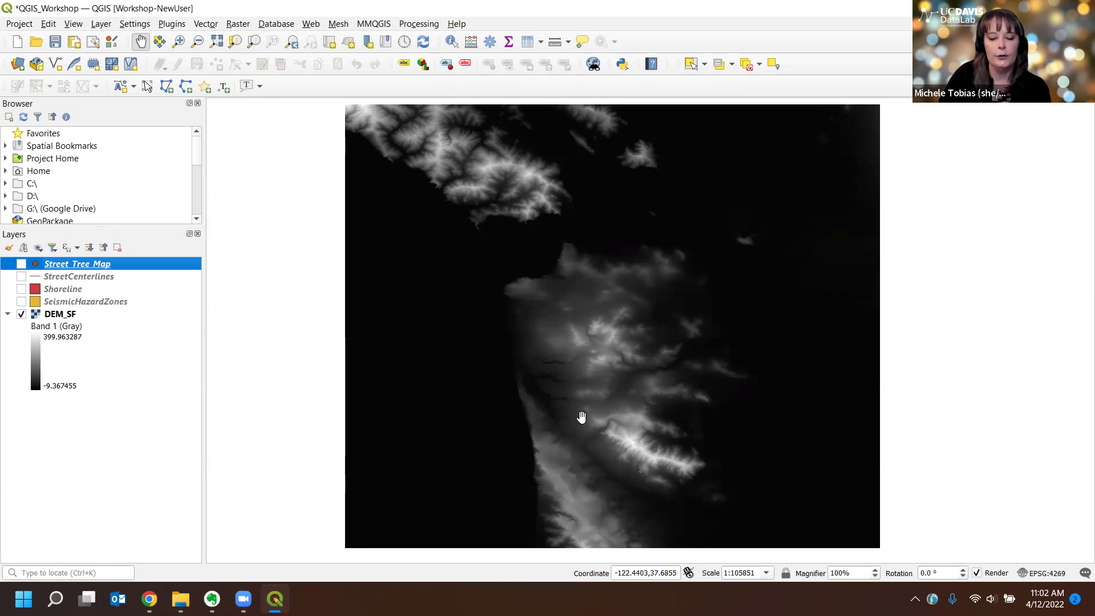
Zoom in on the DEM_SF raster to inspect its individual cells, and return to the layer's full extent
click(180, 44)
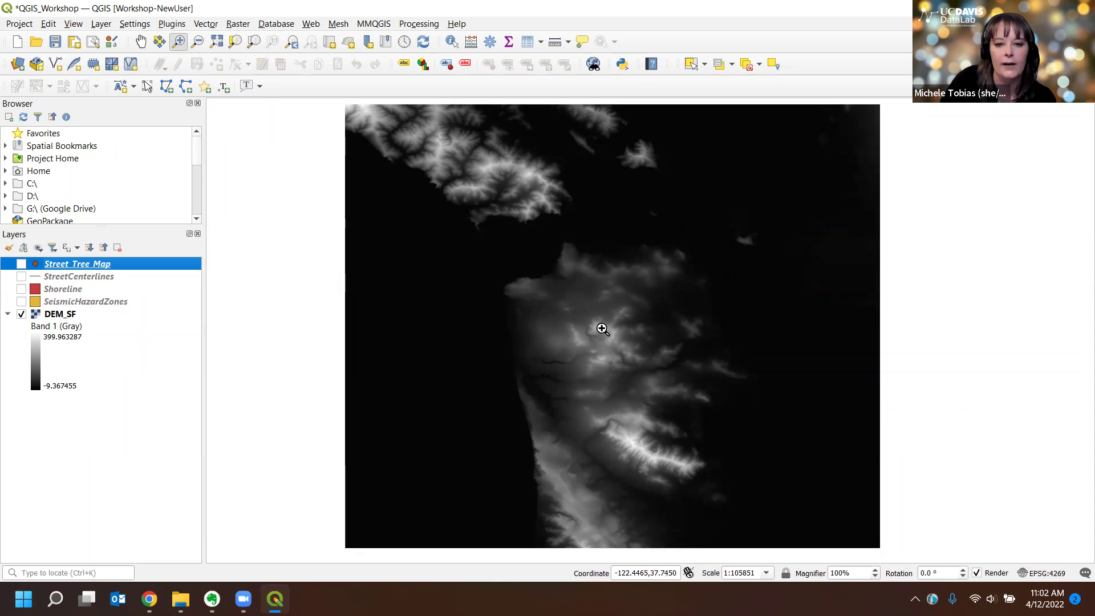
drag(573, 325, 555, 376)
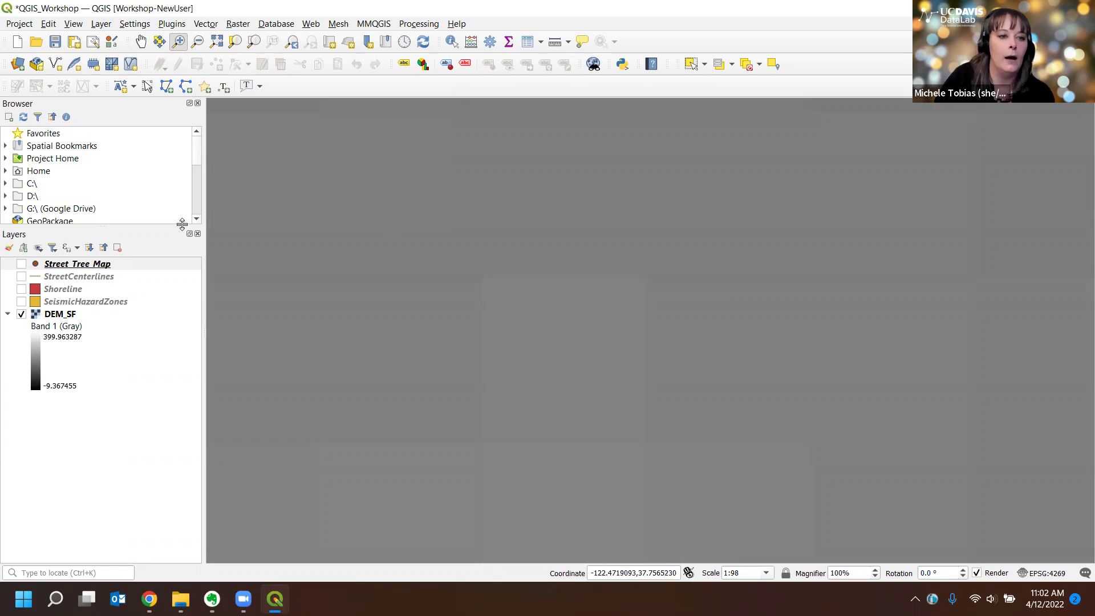
right_click(48, 318)
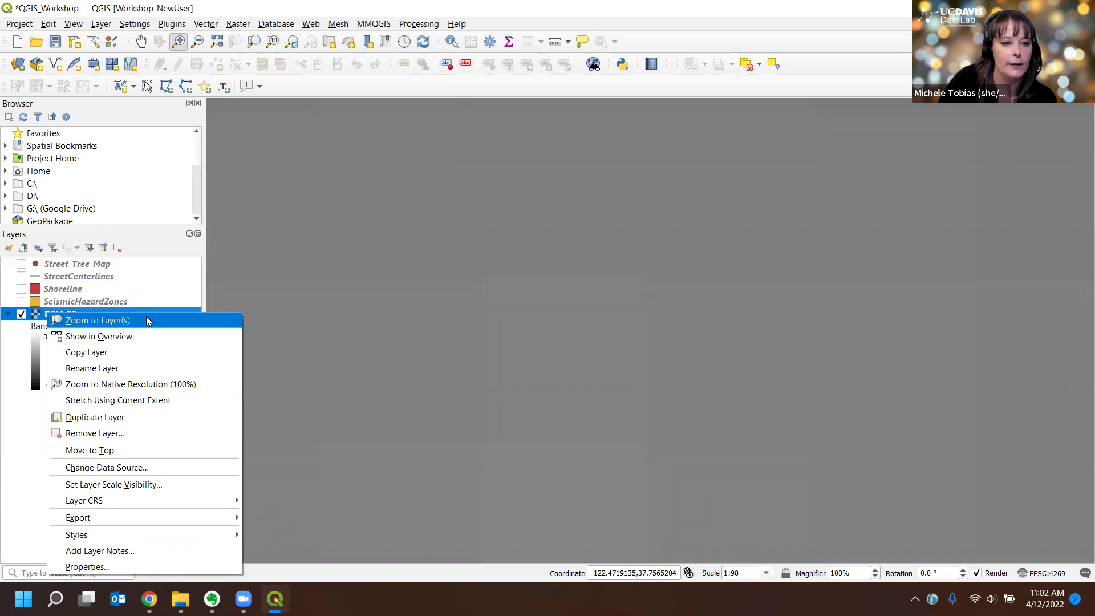
click(96, 320)
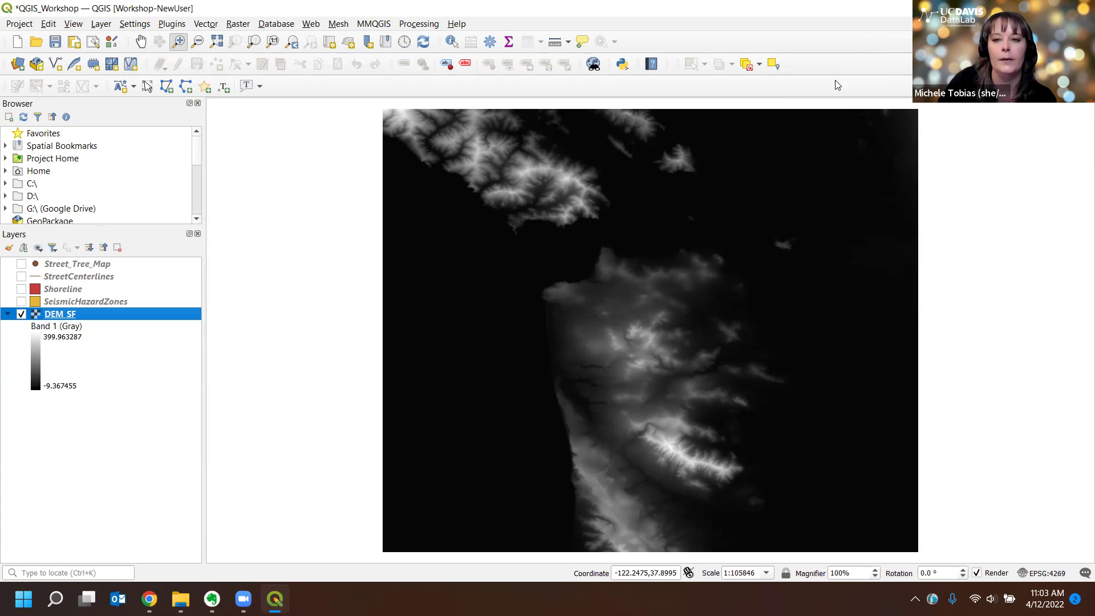
Display the Layer Styling panel and check where it is listed among the available panels
right_click(844, 66)
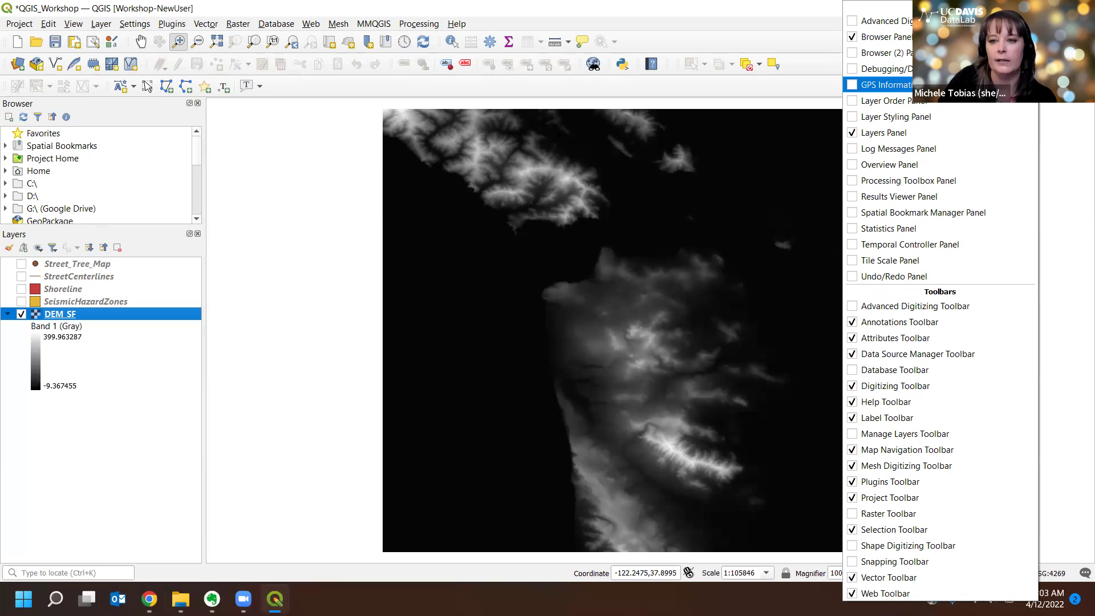
click(914, 120)
right_click(842, 66)
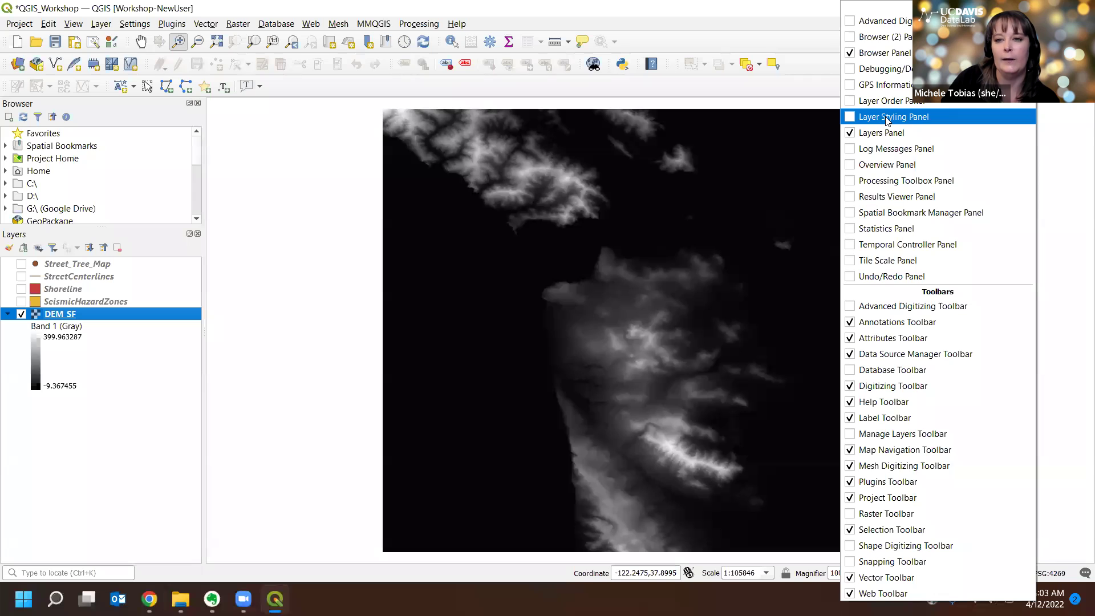
click(852, 118)
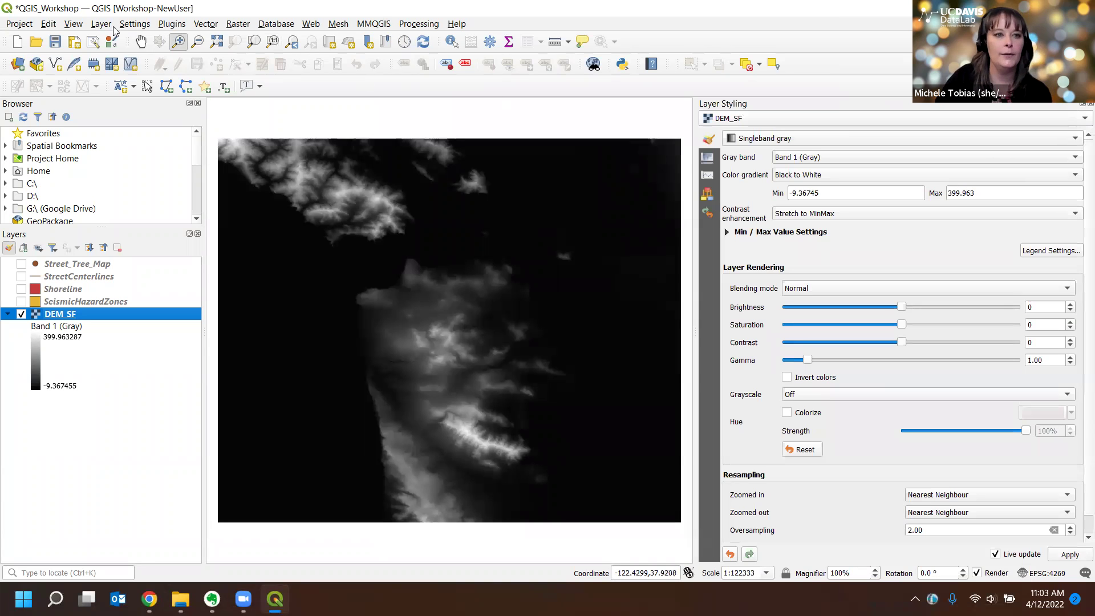
click(73, 25)
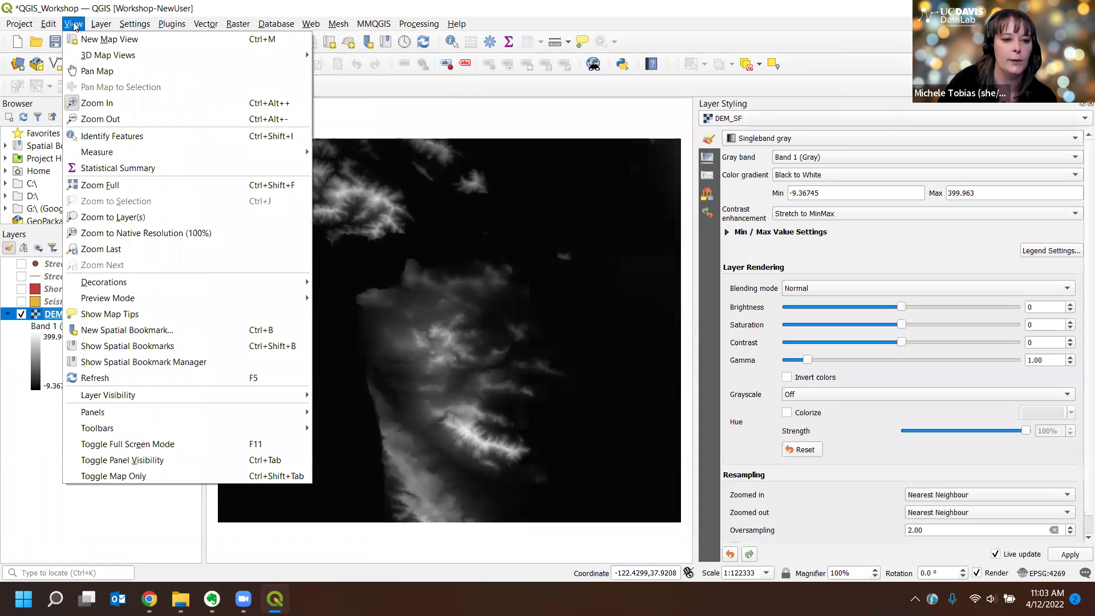
mouse_move(202, 417)
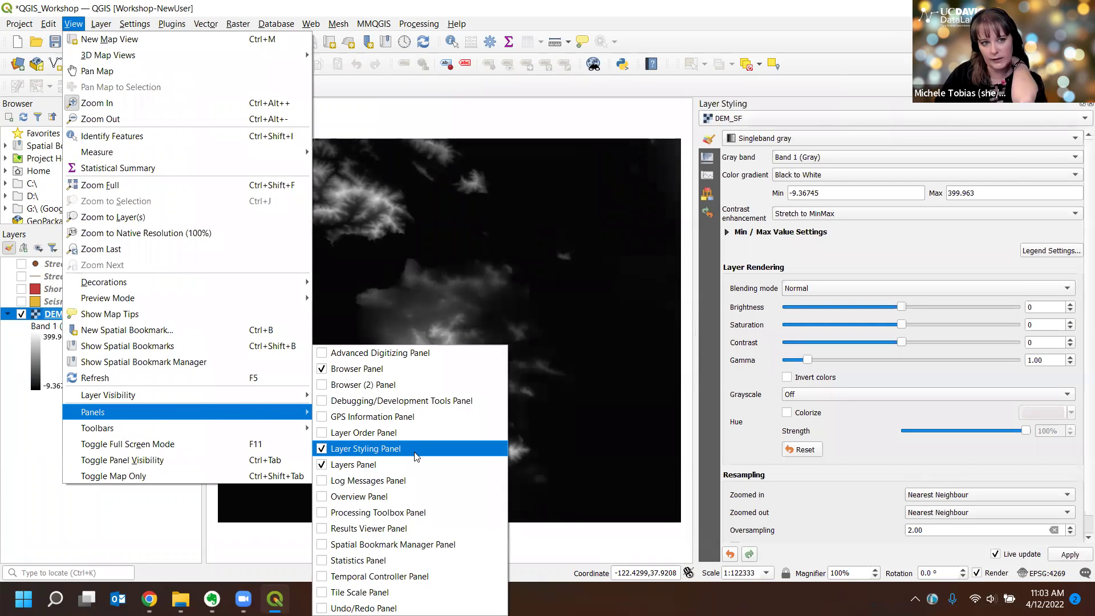
click(811, 32)
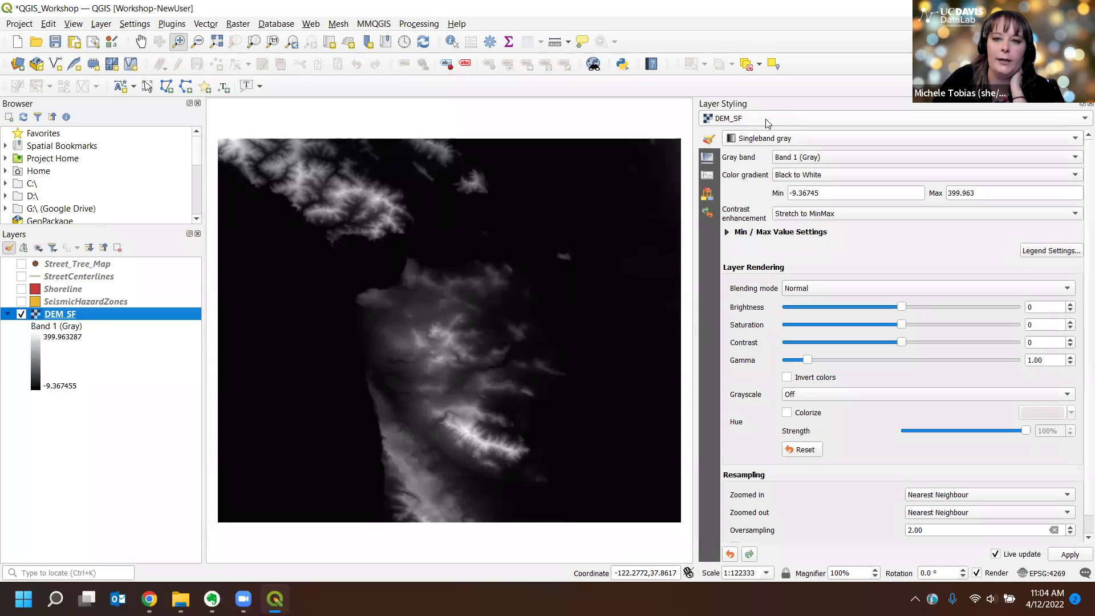
Keep DEM_SF as the layer to style and change its renderer to Singleband pseudocolor
click(813, 128)
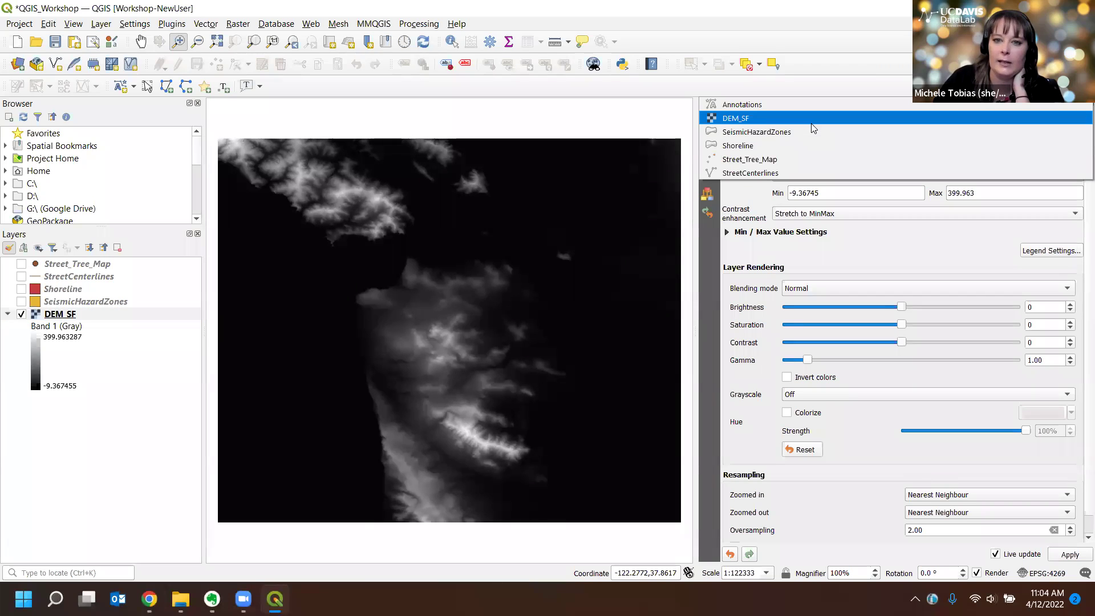
click(762, 118)
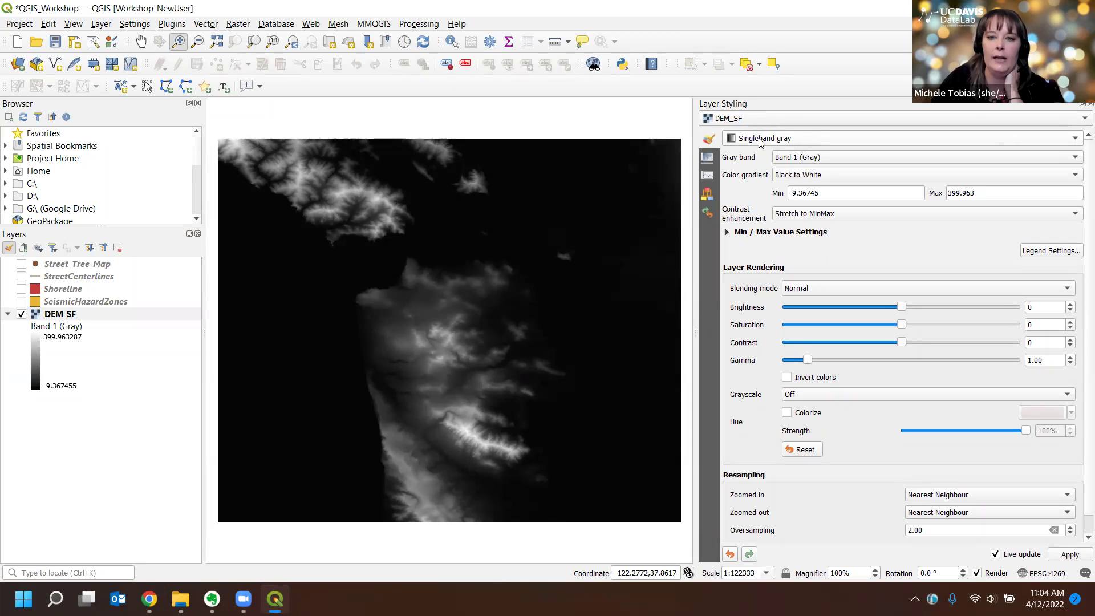
click(816, 138)
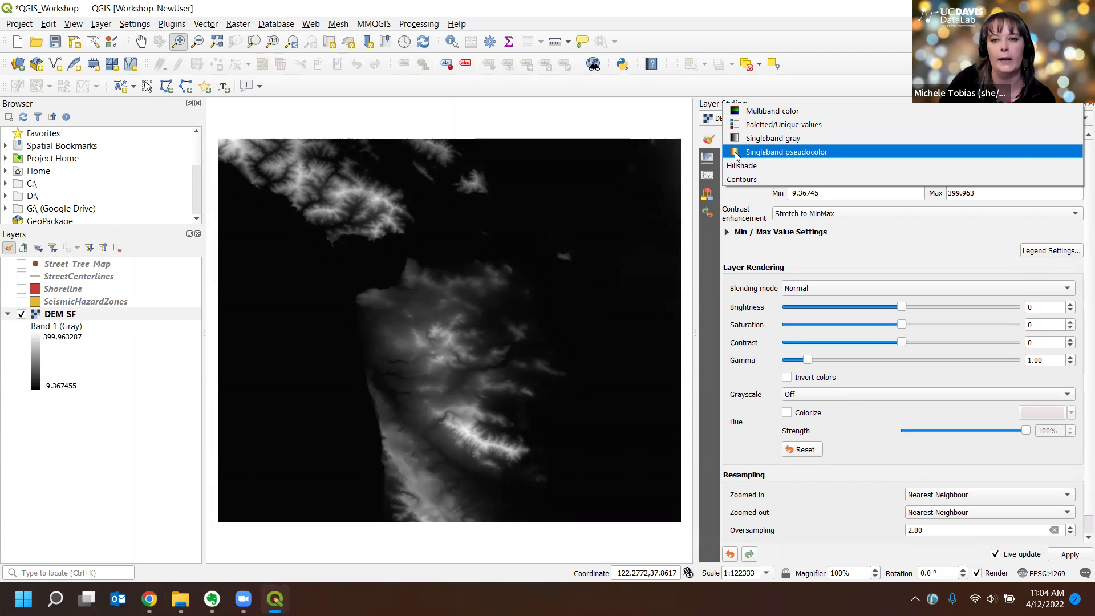
click(797, 156)
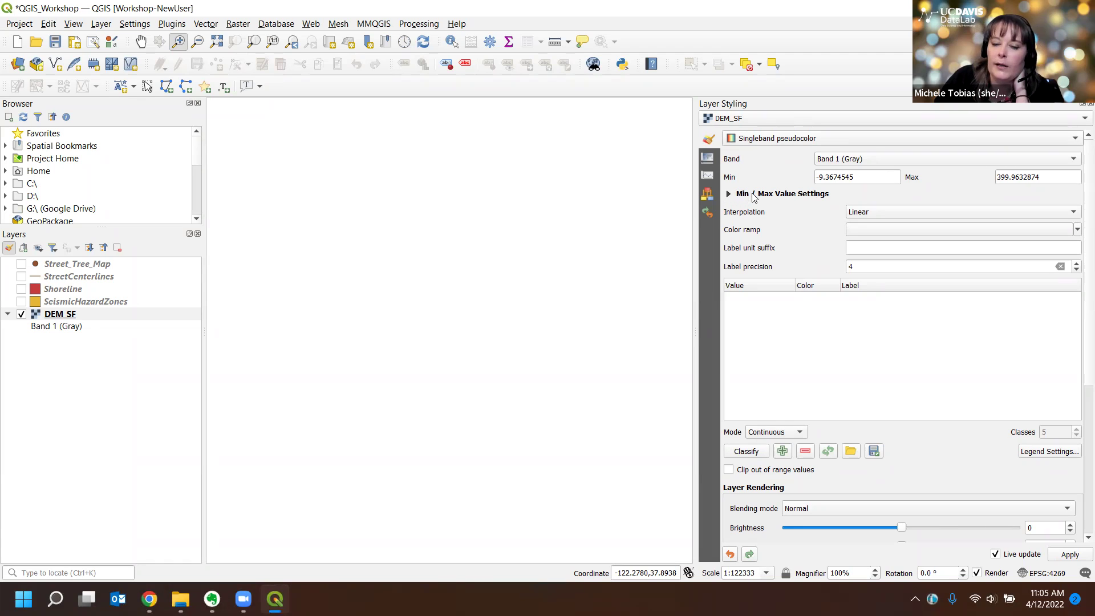
In DEM_SF's min/max value settings, keep the statistics extent at Whole raster and set the accuracy to Actual (slower)
click(728, 194)
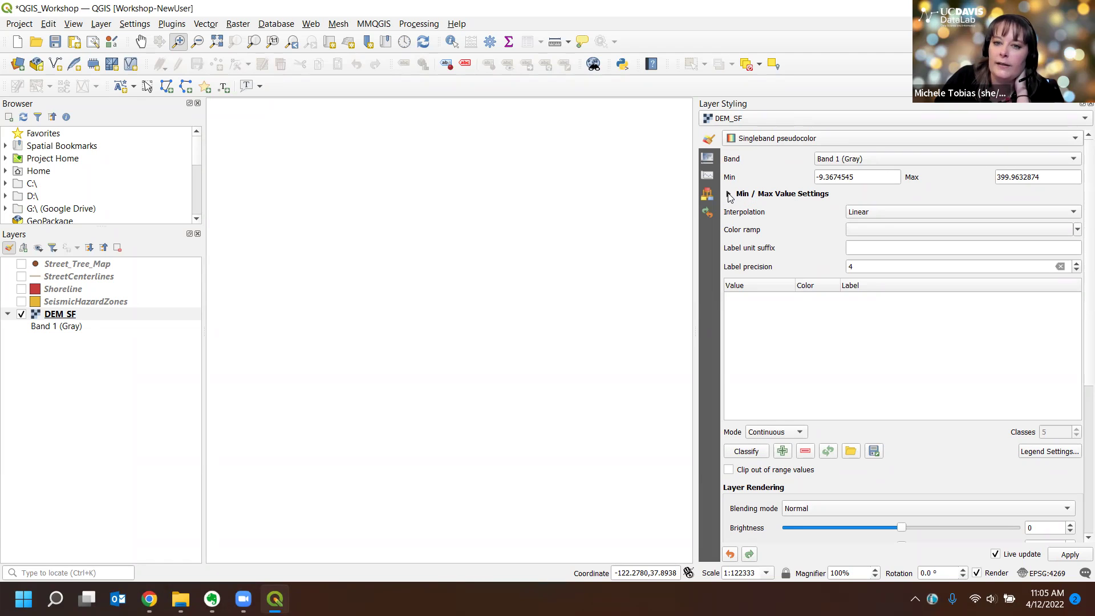
click(729, 195)
click(728, 194)
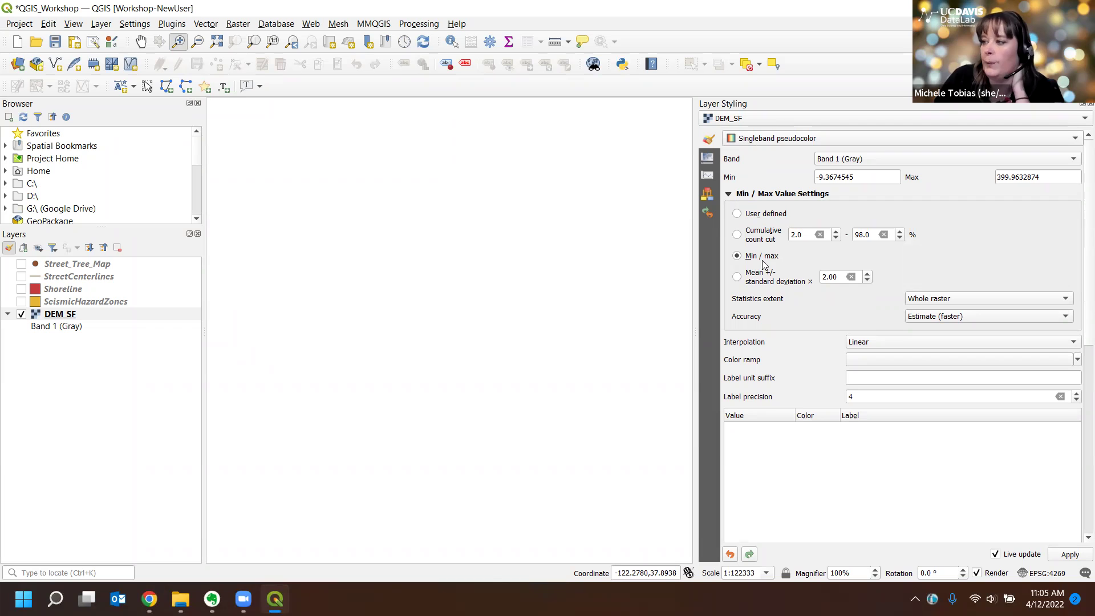
click(940, 301)
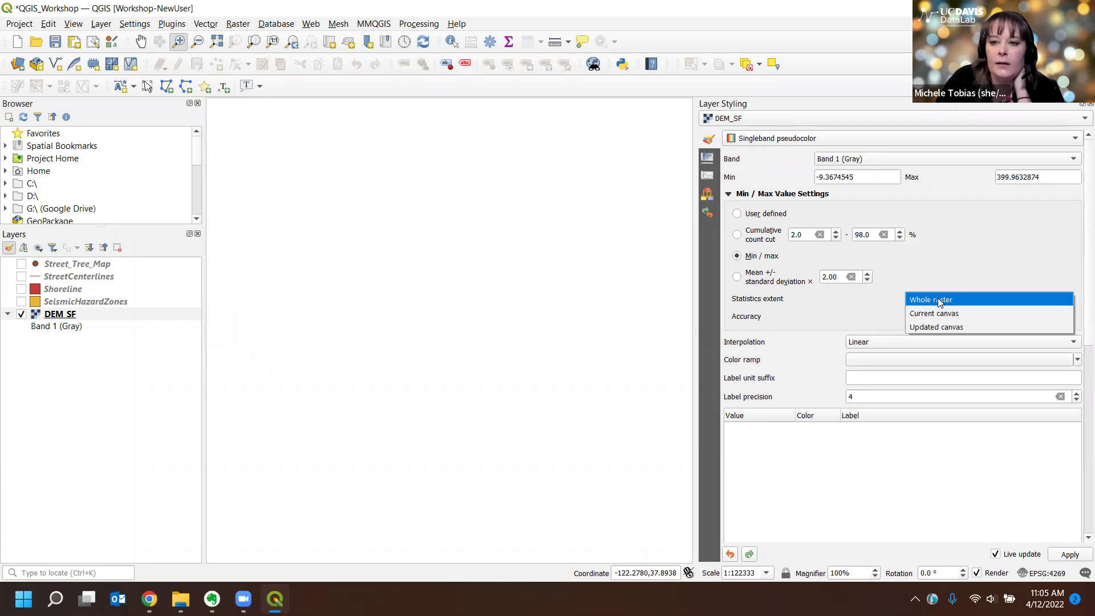
click(940, 301)
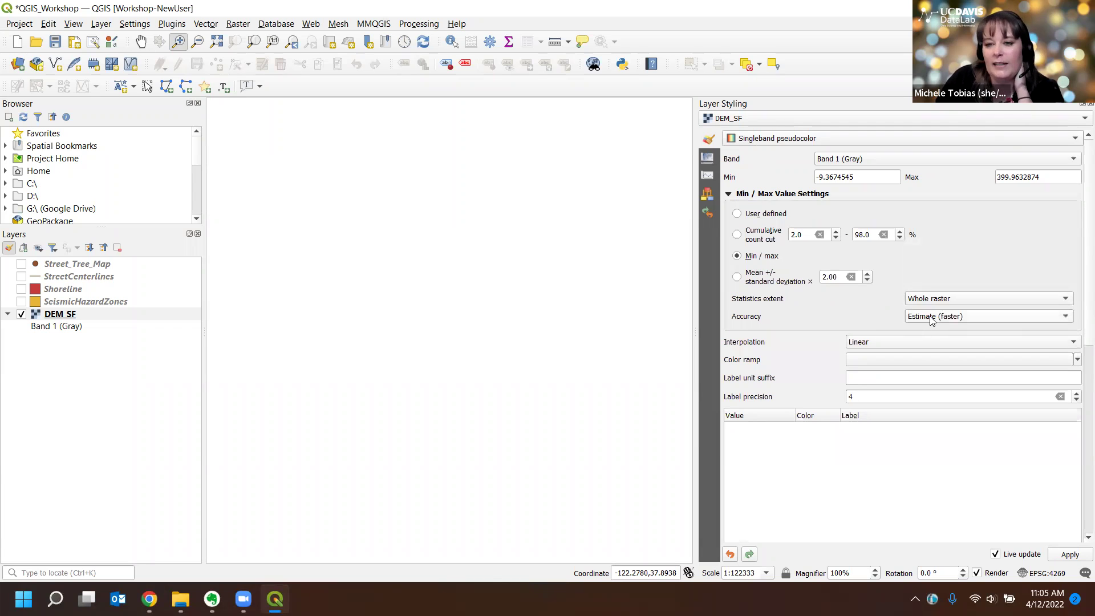
click(932, 320)
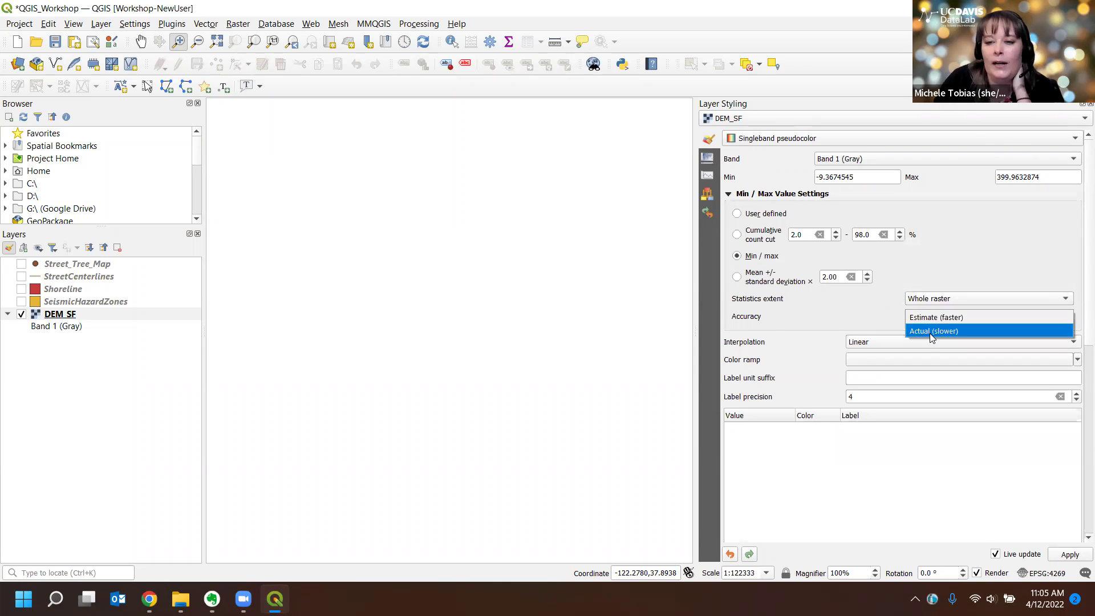
click(931, 331)
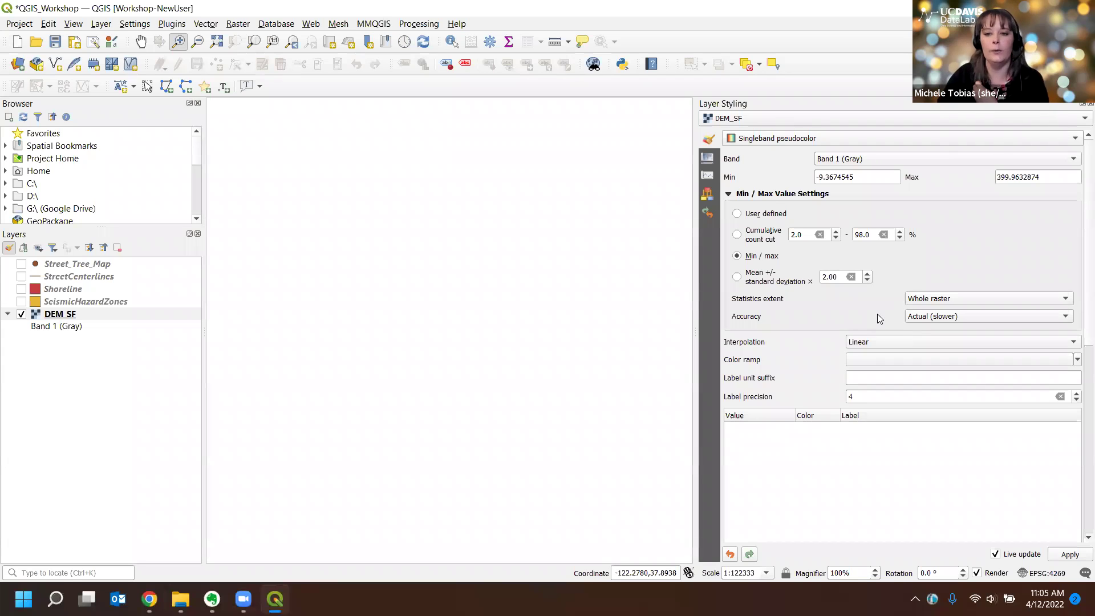
click(914, 316)
click(932, 316)
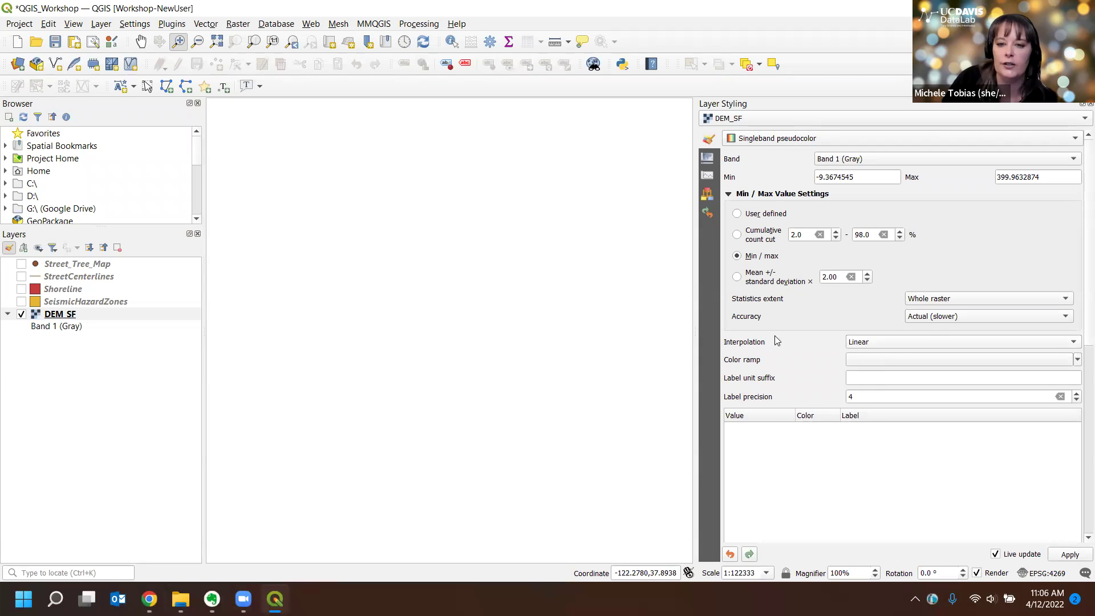
Set DEM_SF's interpolation to Discrete and start creating a new color ramp of type Catalog: cpt-city
click(876, 343)
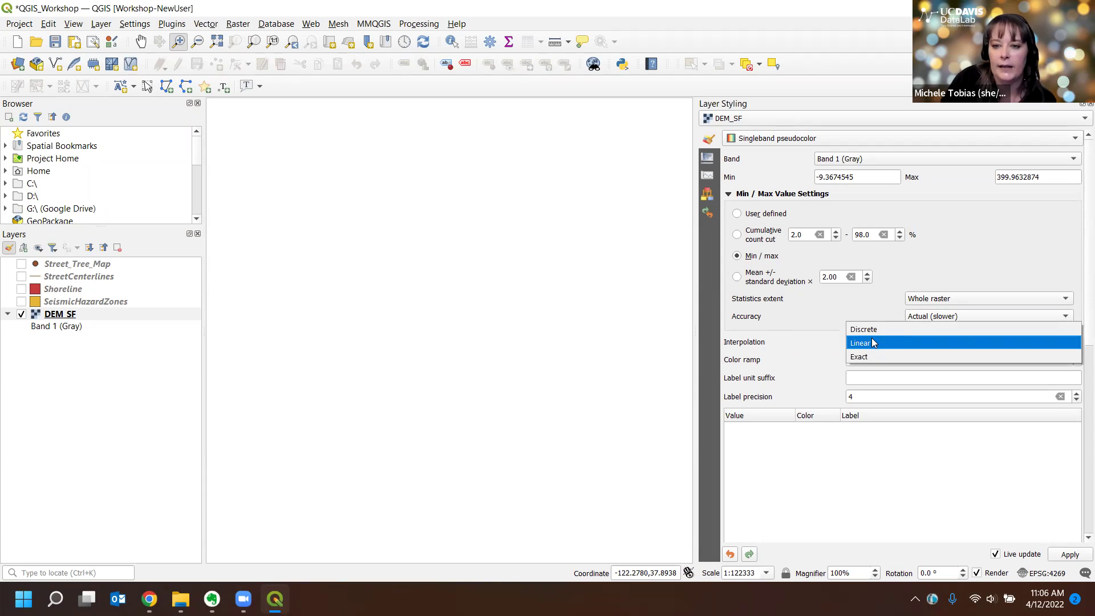
click(863, 329)
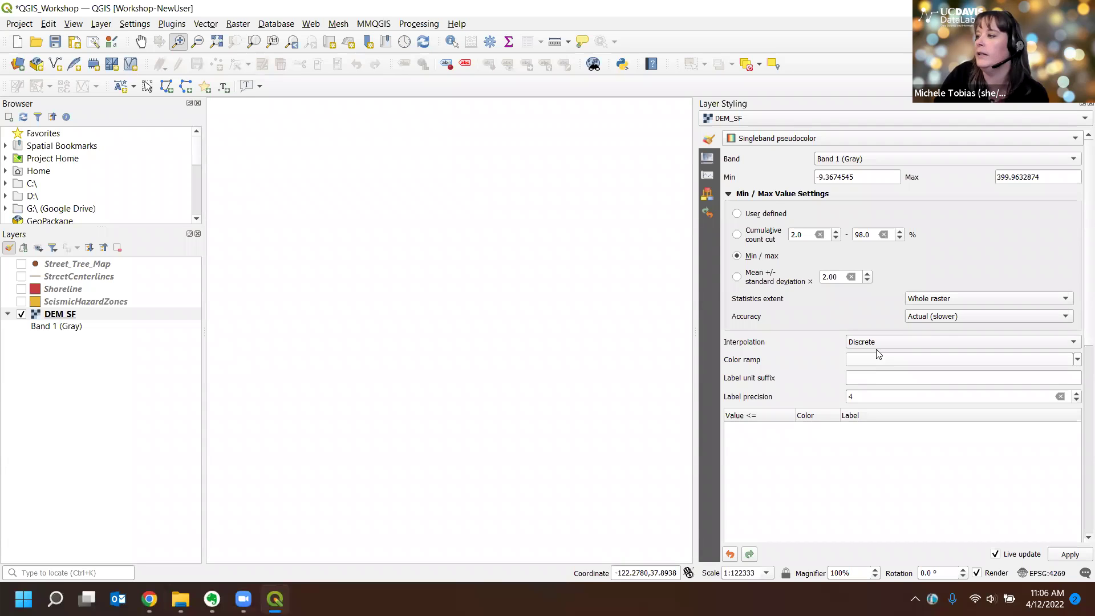
click(1079, 360)
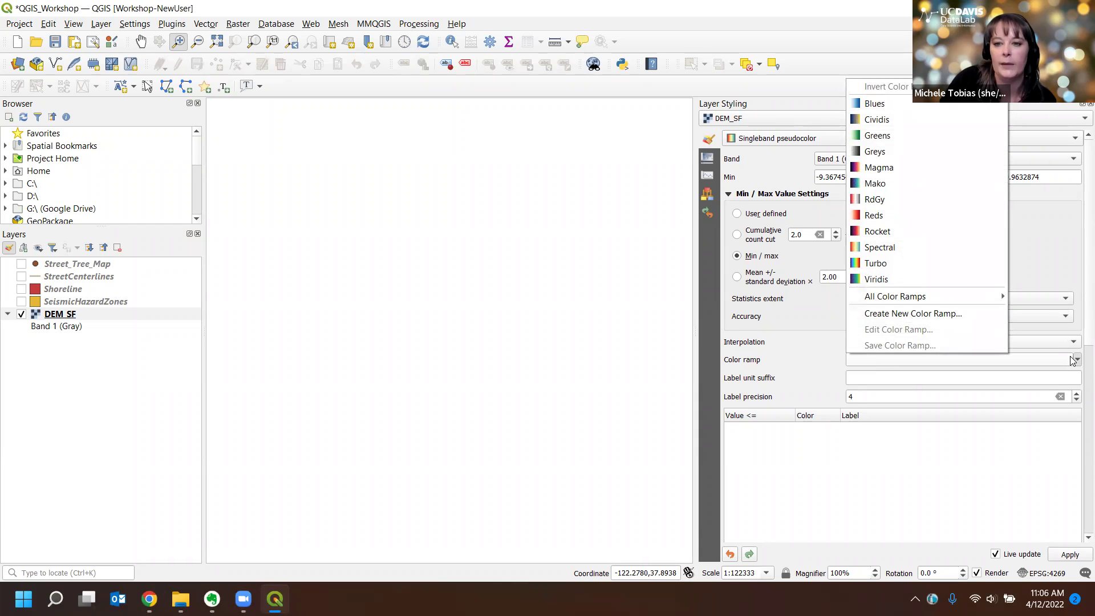
click(906, 323)
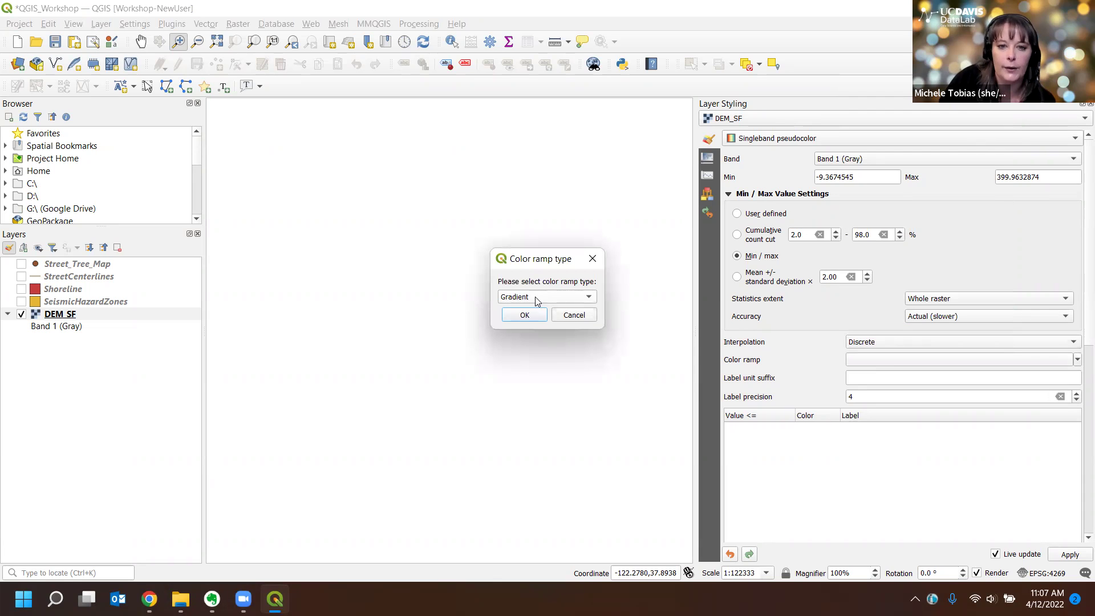
click(593, 301)
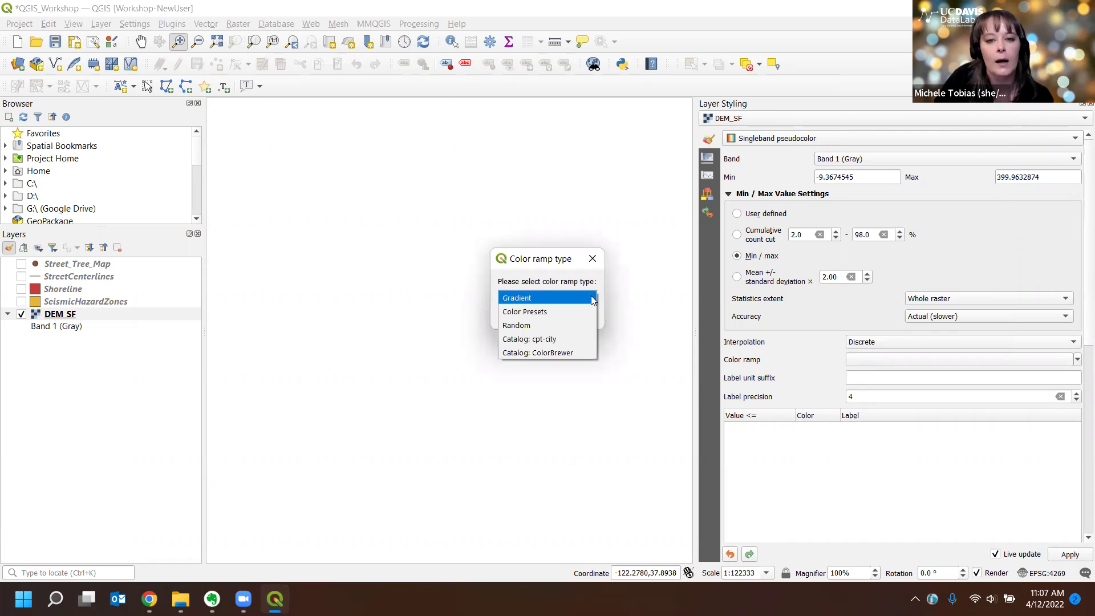
click(516, 340)
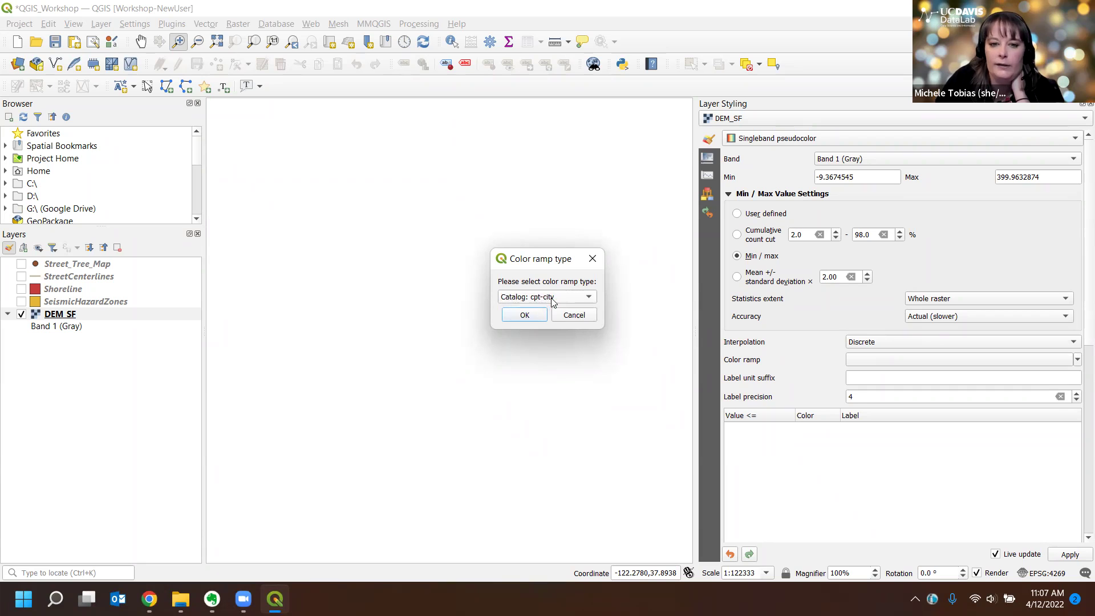
click(525, 316)
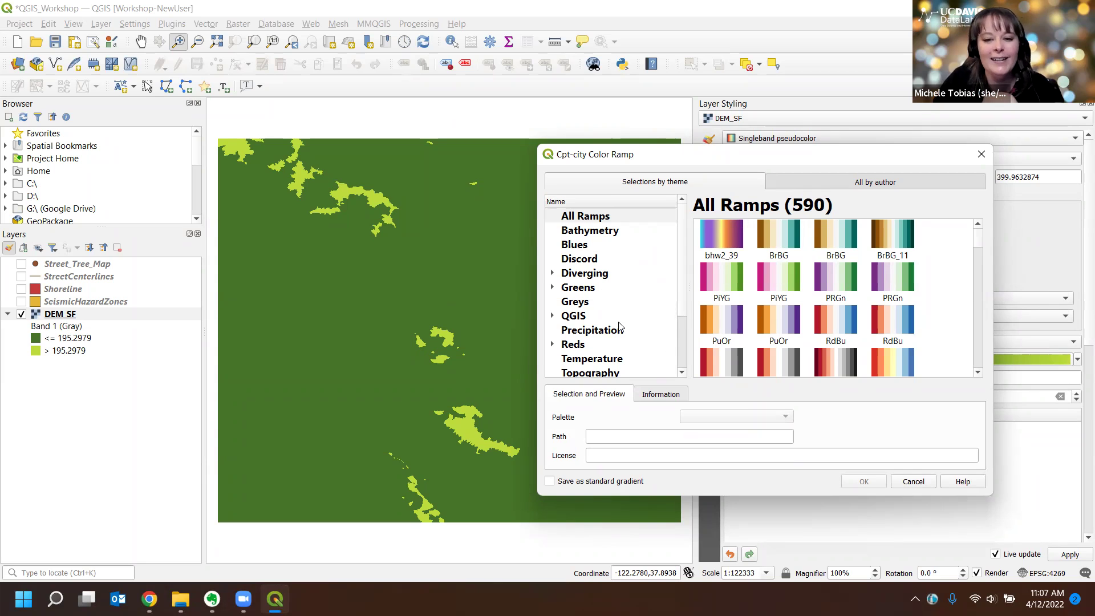
Choose the cd-a palette from the Topography theme as DEM_SF's color ramp
drag(681, 256, 680, 285)
click(586, 331)
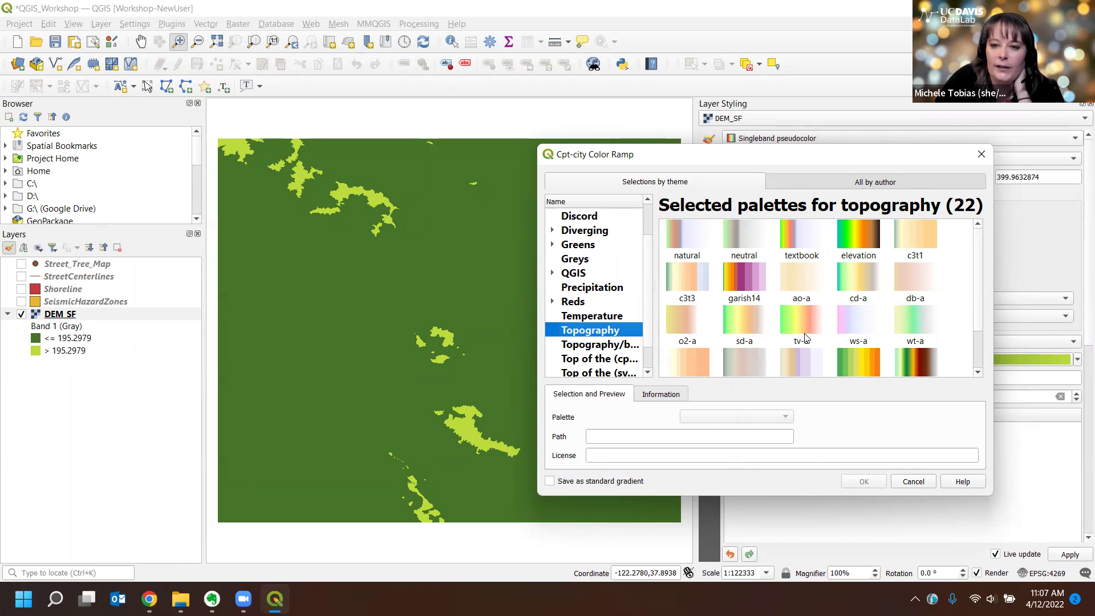
click(853, 282)
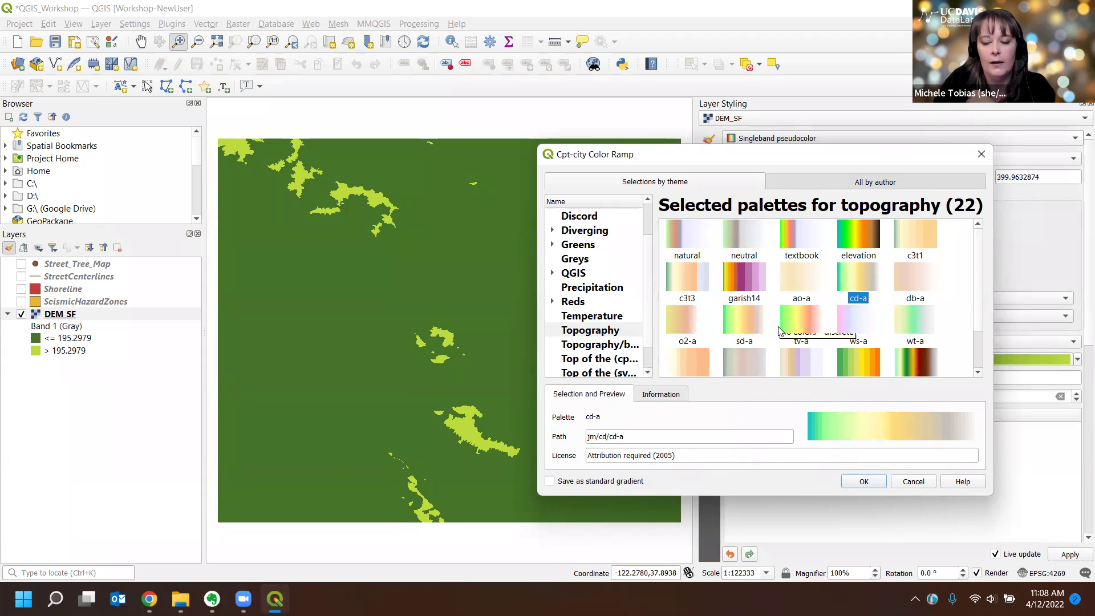
scroll(781, 329, down, 1)
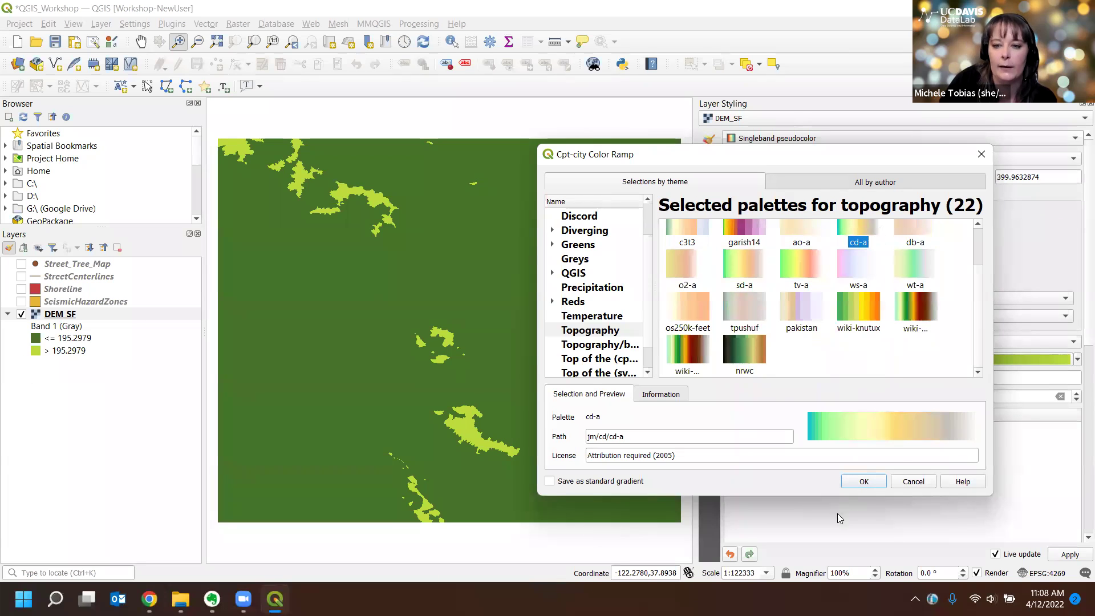
click(864, 484)
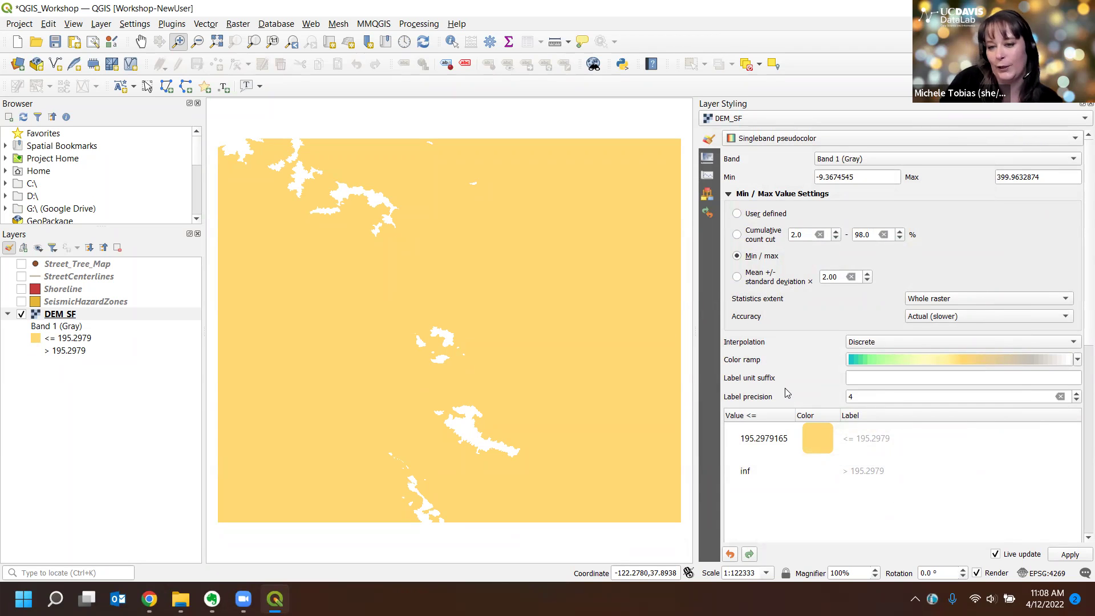
Change DEM_SF's classification mode to Equal Interval
scroll(788, 392, down, 1)
scroll(787, 393, down, 2)
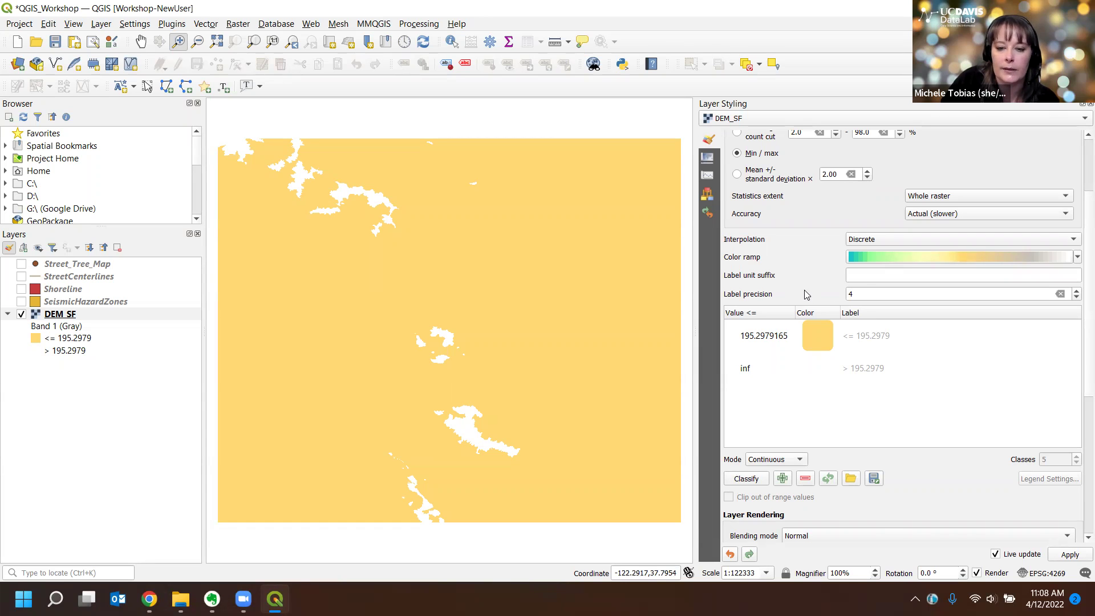
click(783, 461)
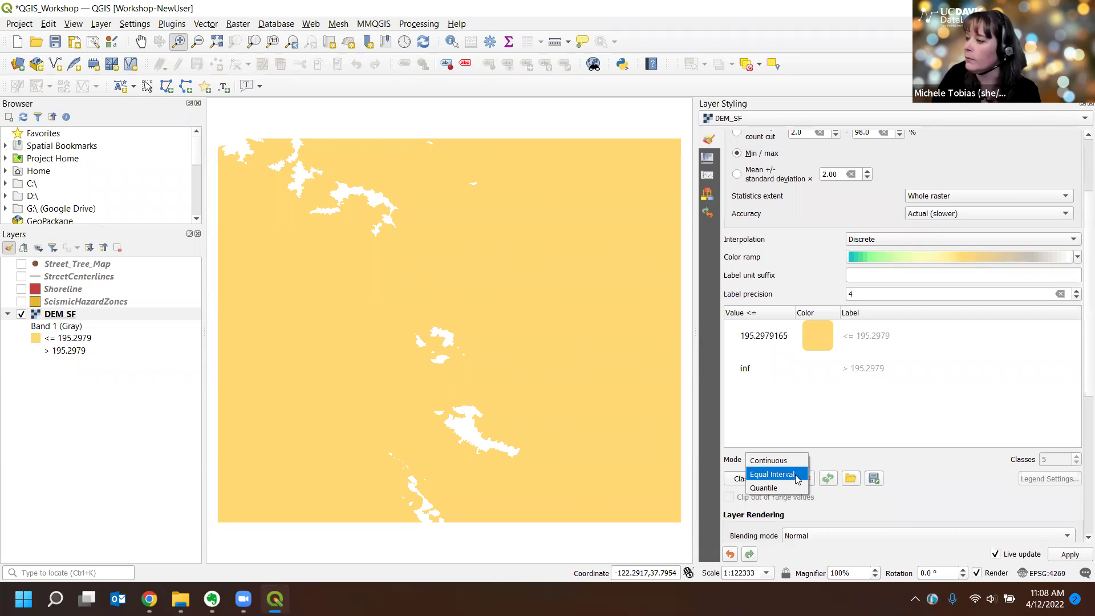
key(alt+Tab)
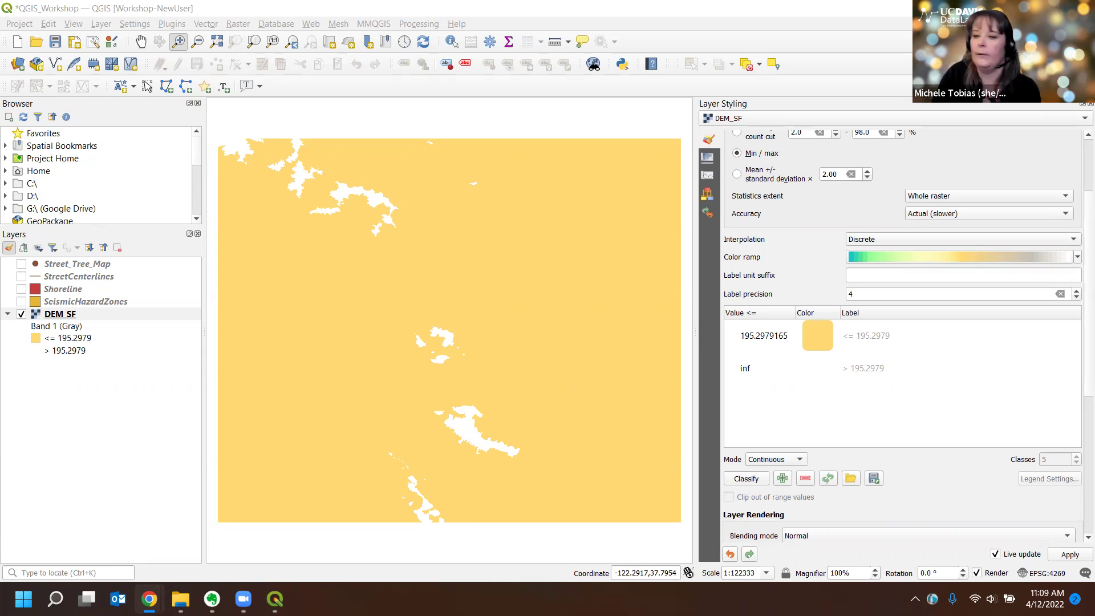
click(802, 460)
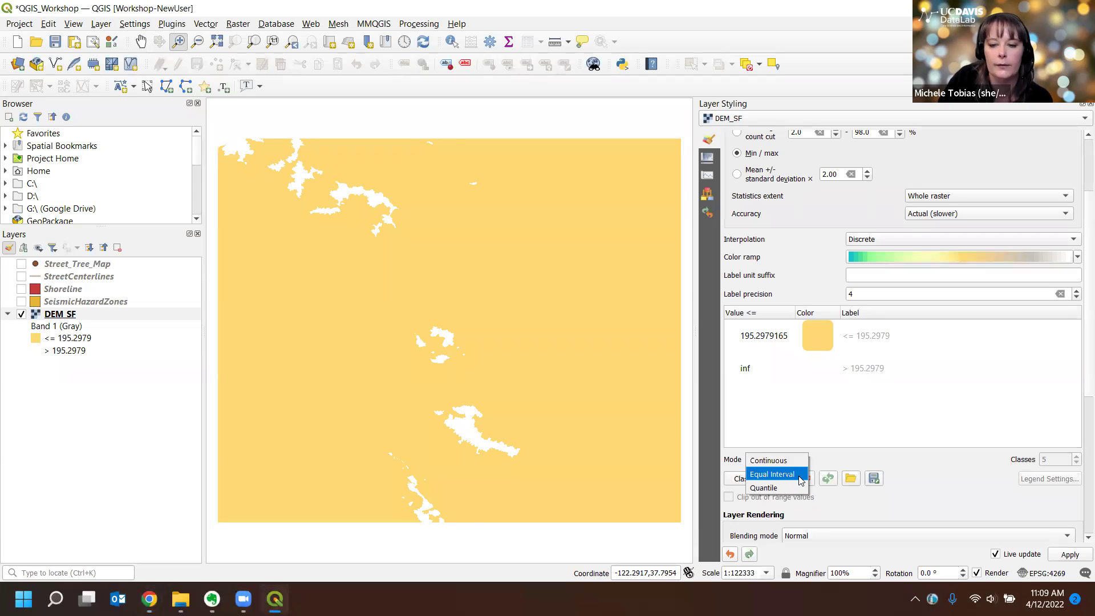
click(802, 475)
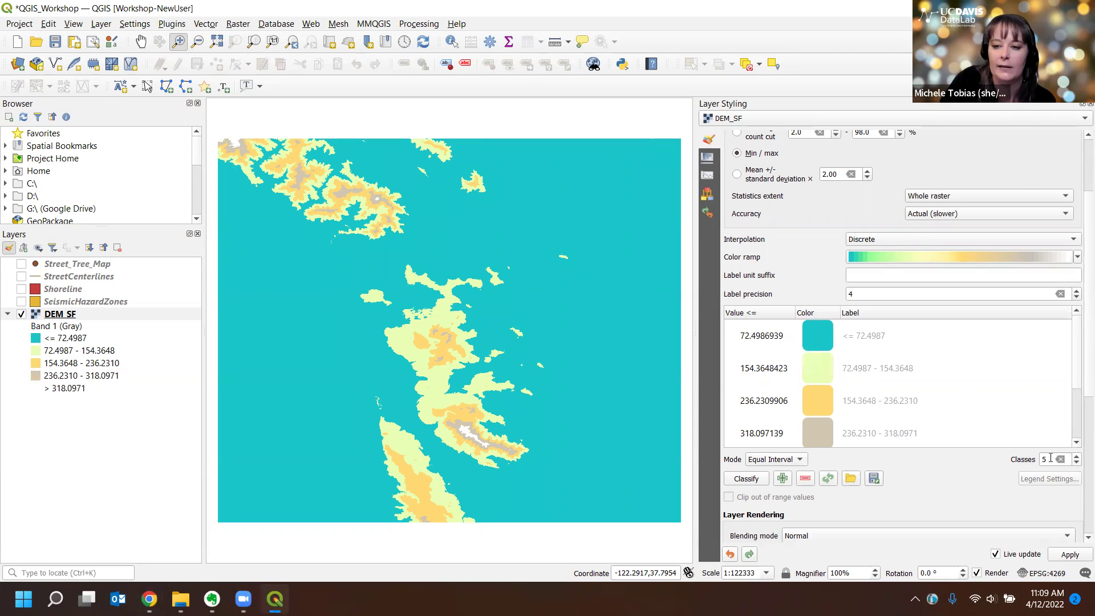
Set the number of DEM_SF classes to 10 and switch to the Pan Map tool
click(1077, 457)
click(1077, 457)
click(1077, 457)
click(1077, 457)
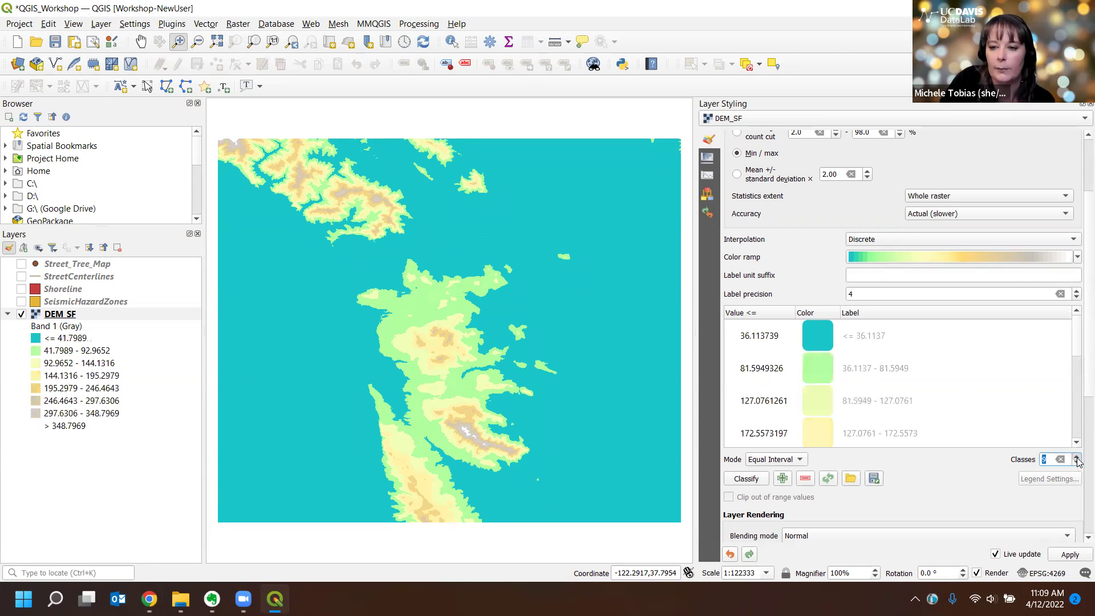
click(1077, 457)
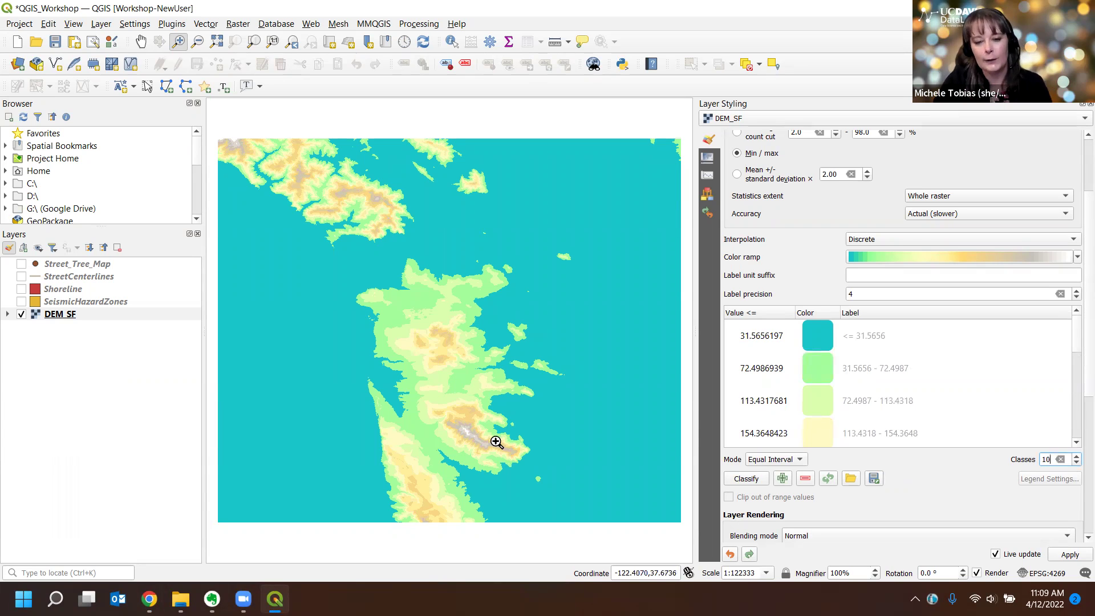
click(140, 41)
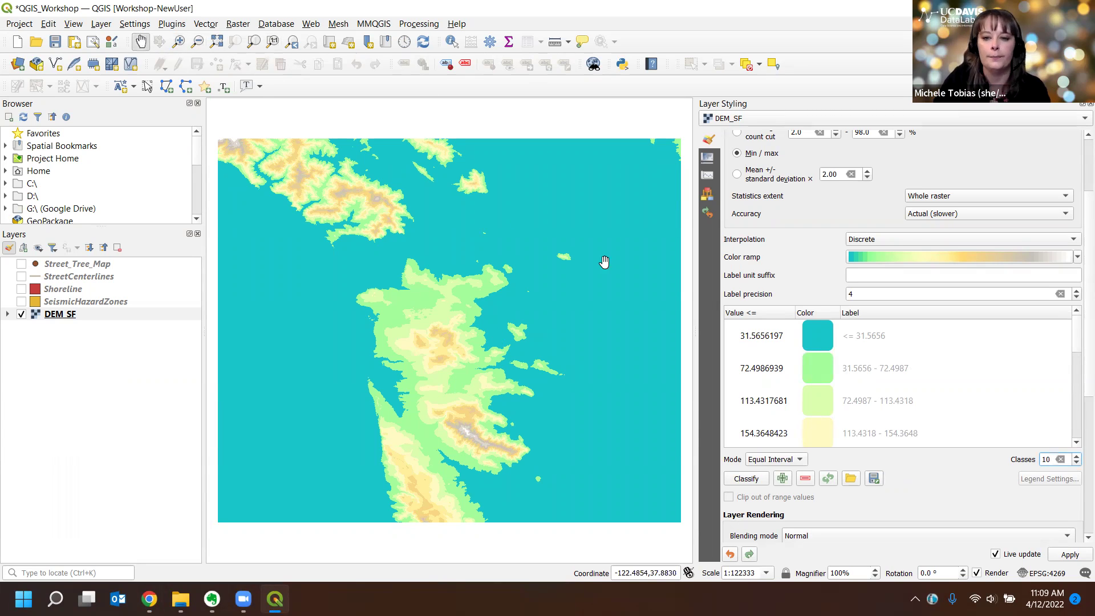
Set the upper value of DEM_SF's first, blue class to 0
scroll(903, 369, up, 1)
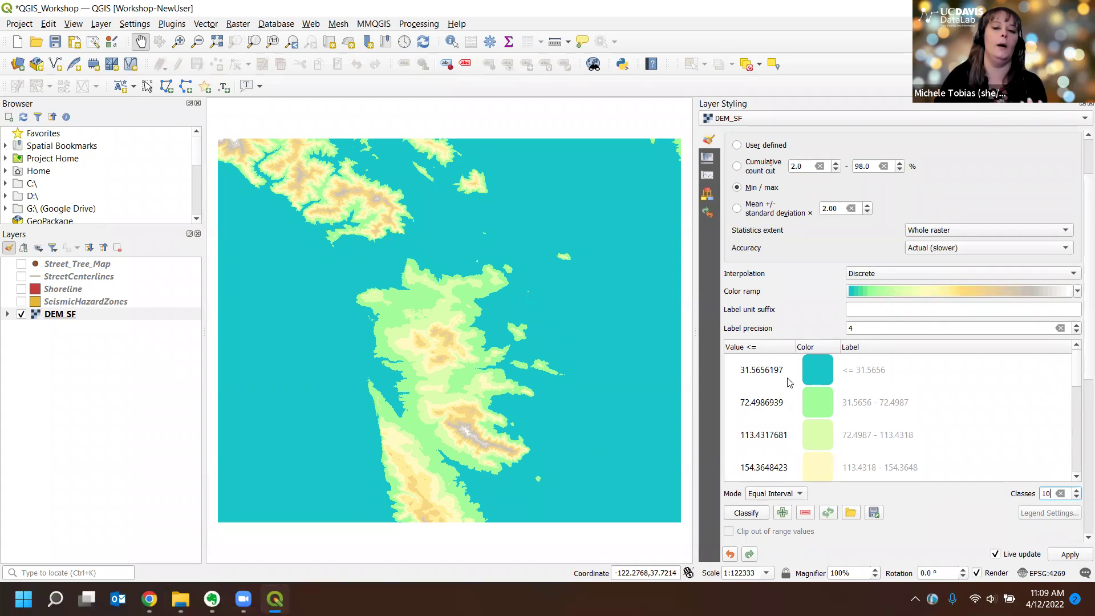
click(754, 373)
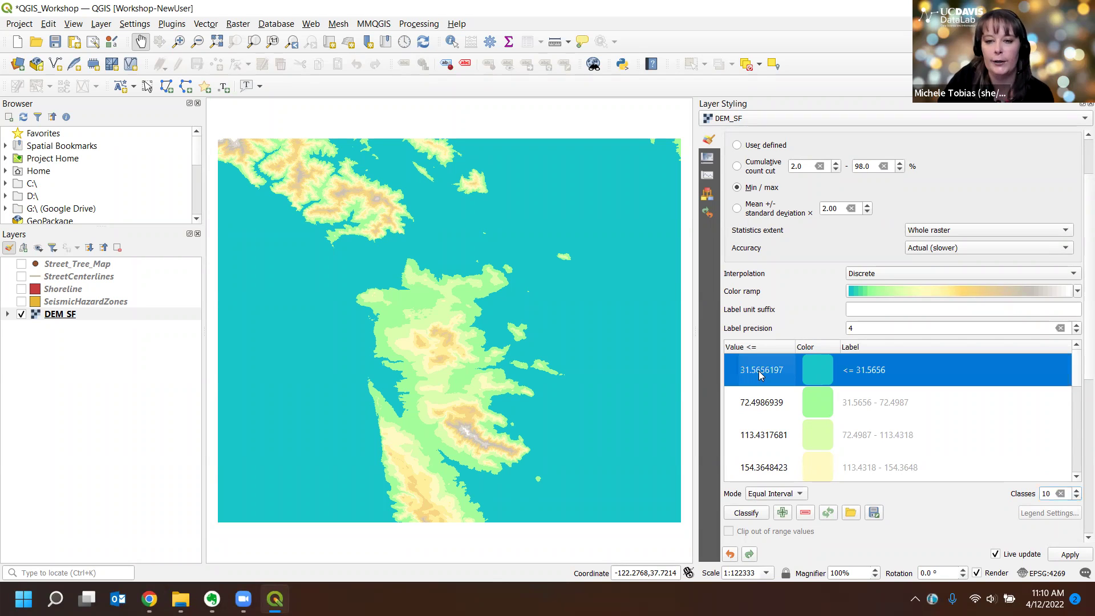
double_click(754, 372)
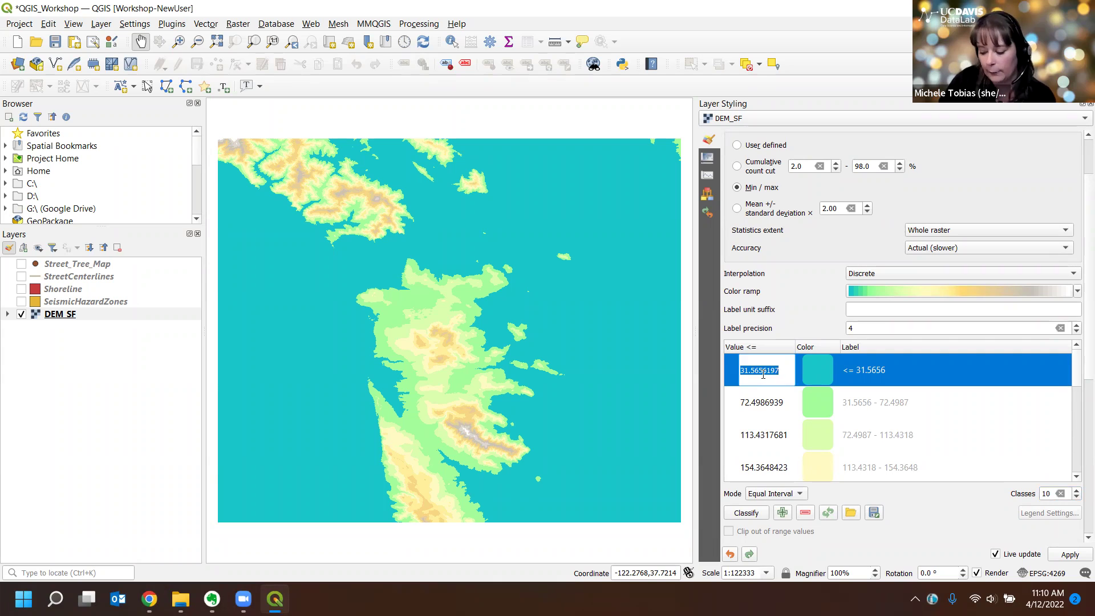
text(0)
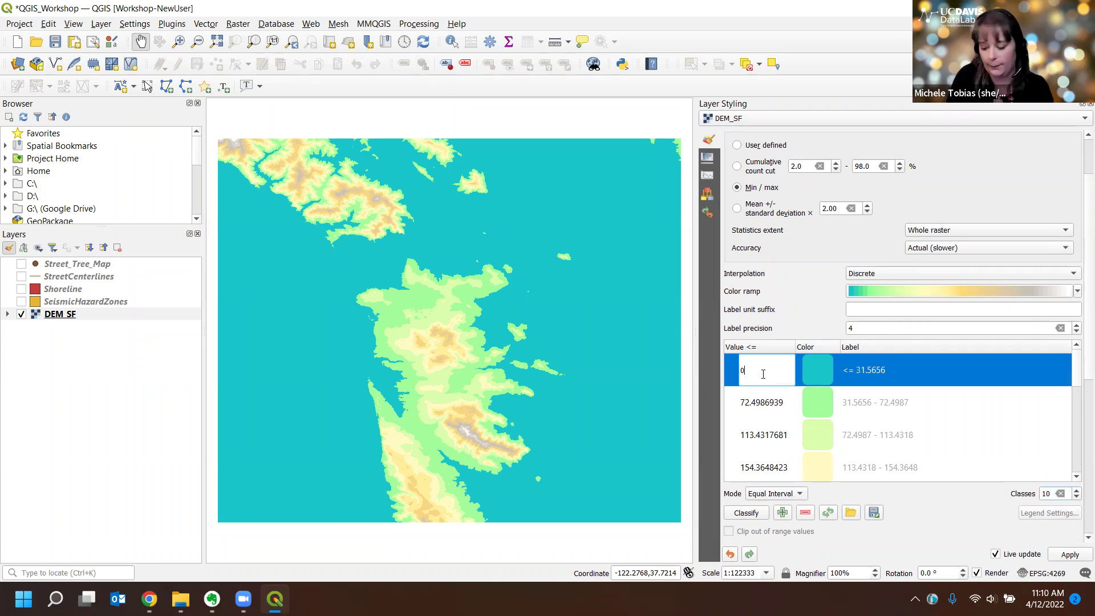
key(Return)
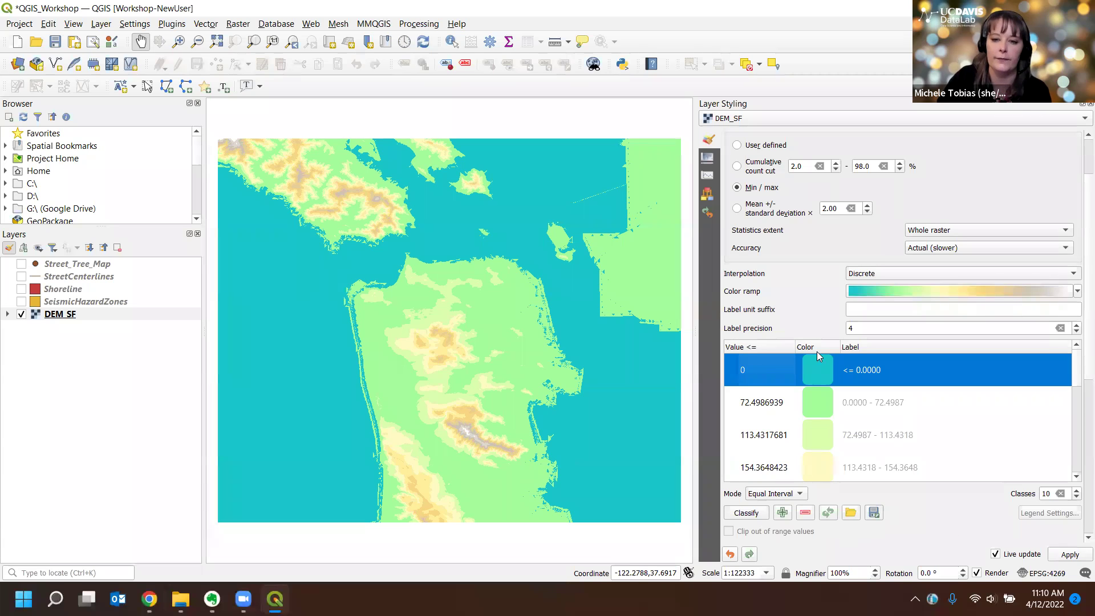
Set the upper values of DEM_SF's second and third classes to 50 and 75
double_click(754, 403)
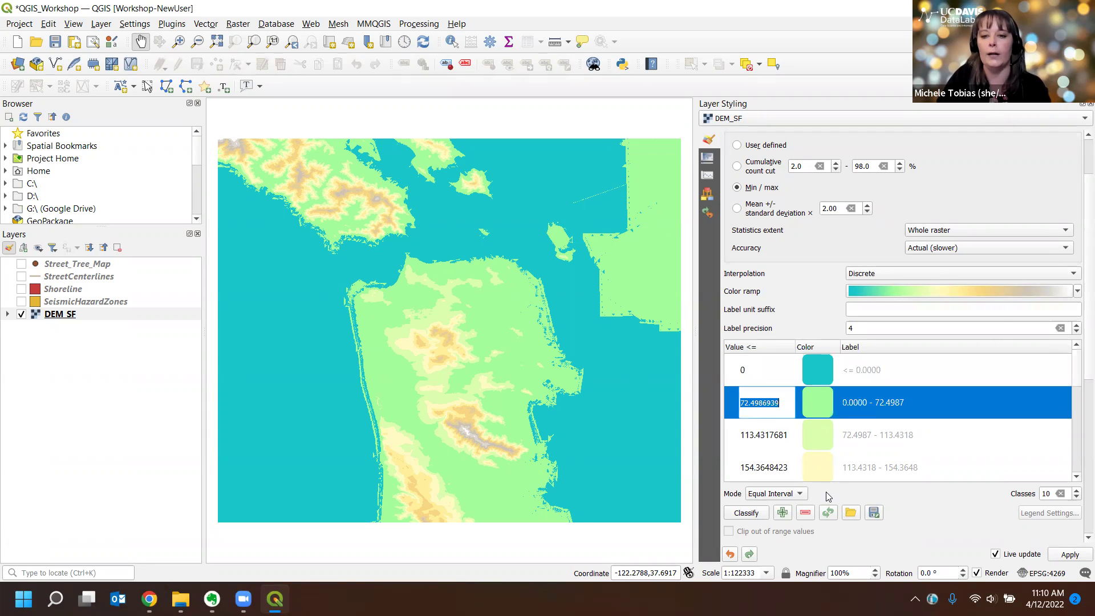
text(50)
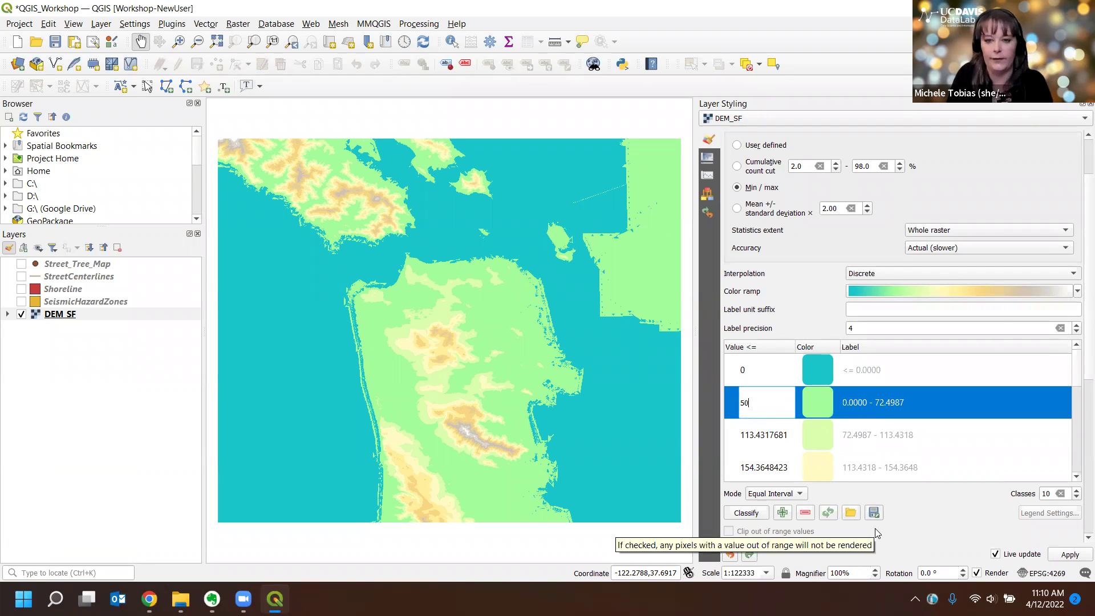
key(Return)
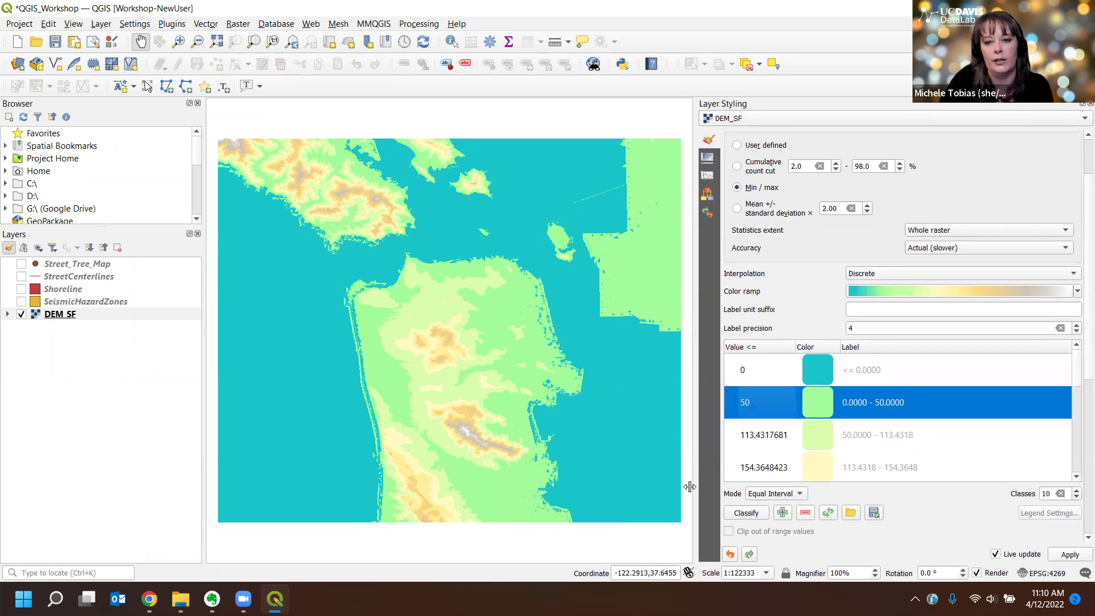
double_click(753, 435)
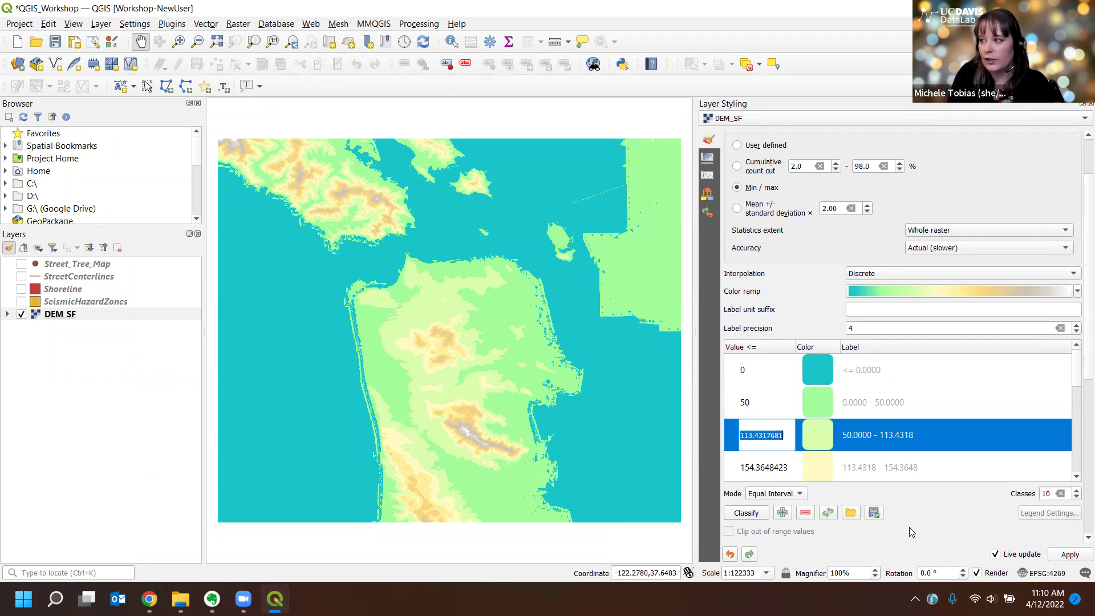
text(75)
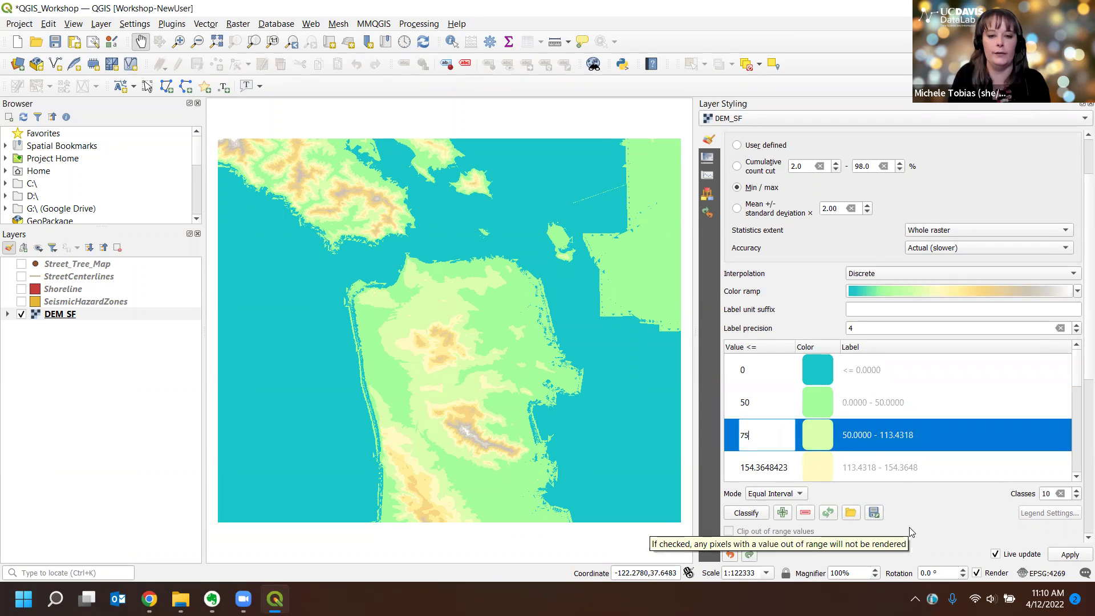
key(Return)
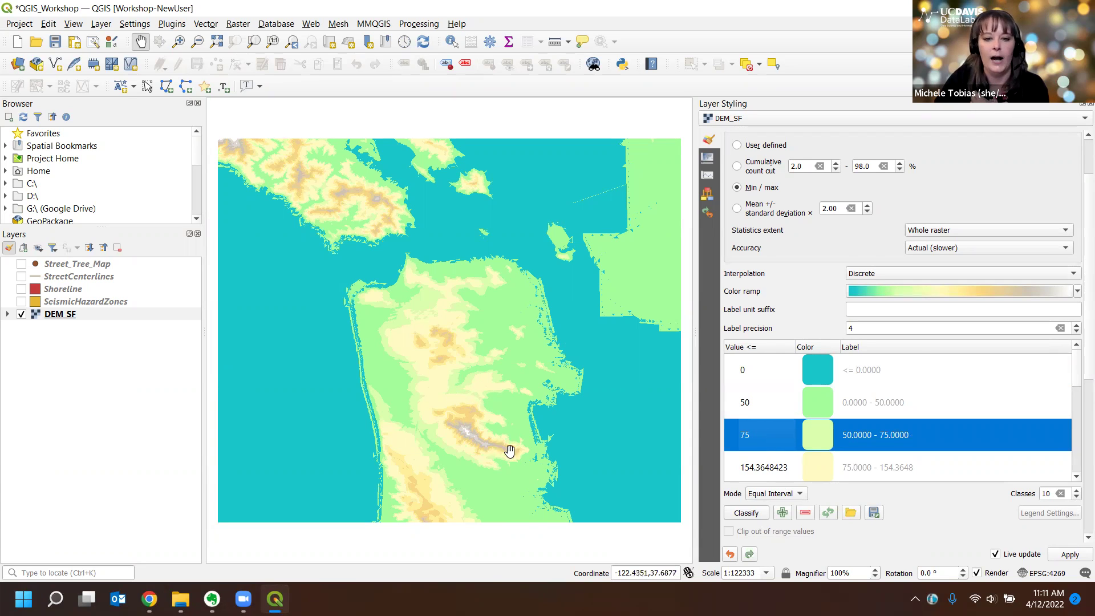
Set the upper value of DEM_SF's fourth, pale yellow class to 125
click(755, 473)
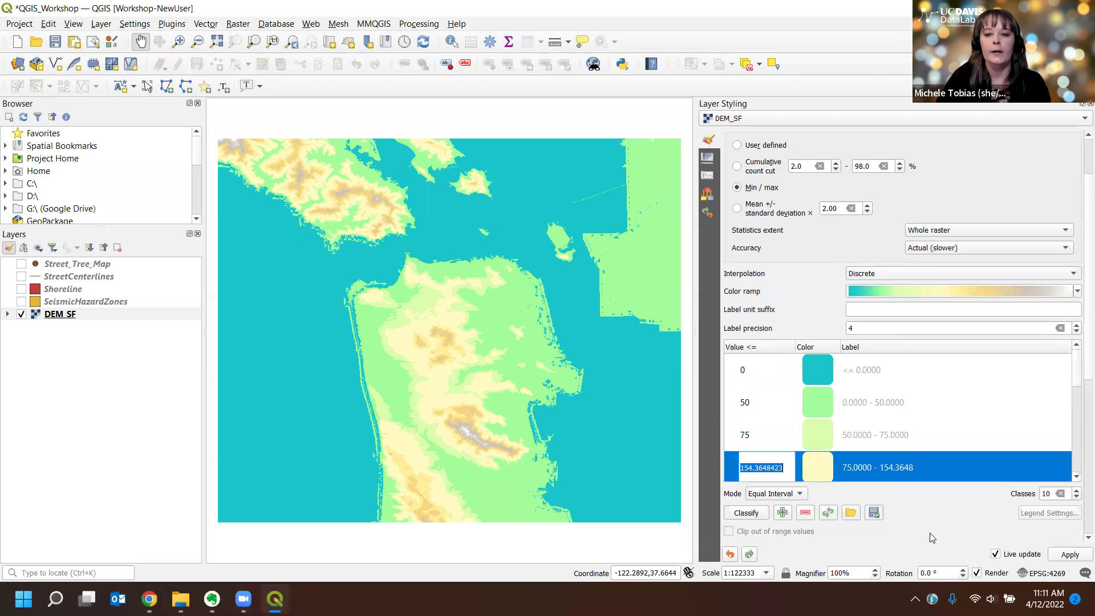
scroll(979, 444, down, 1)
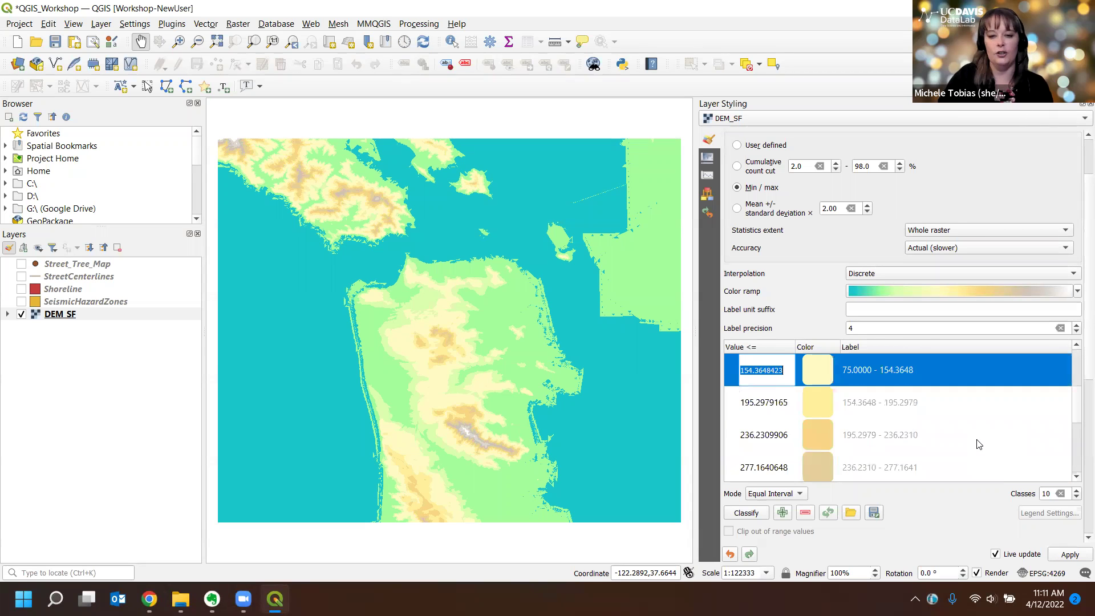
scroll(979, 444, up, 1)
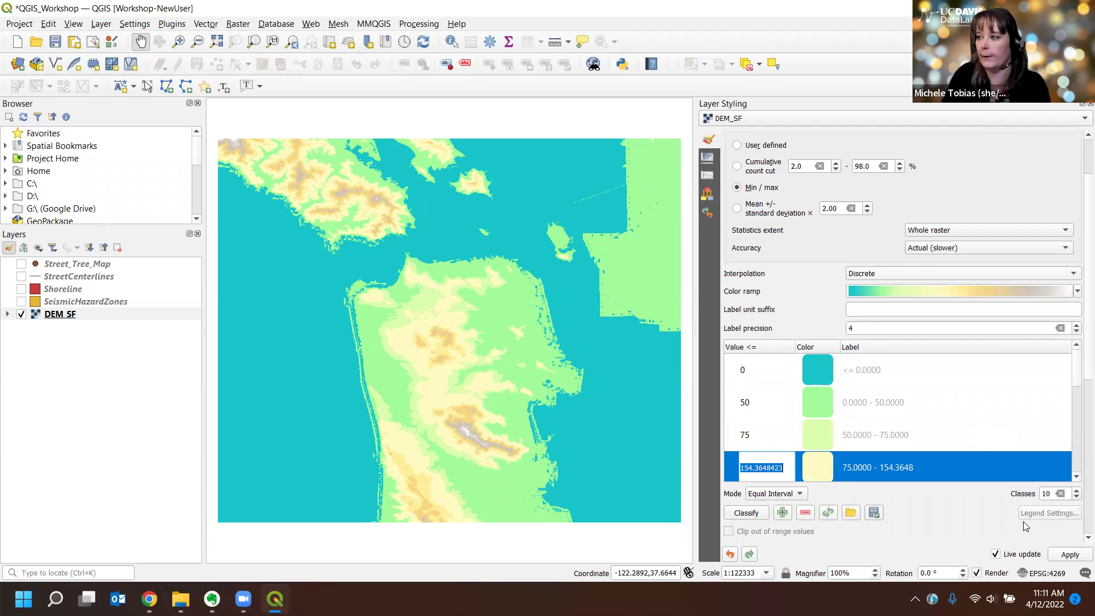
text(125)
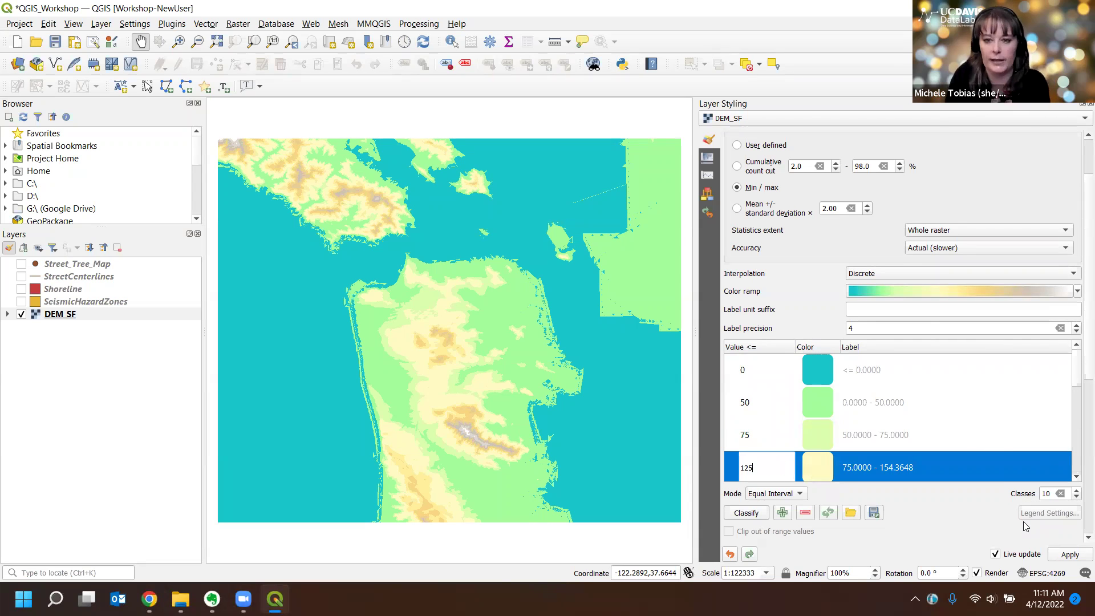
key(Return)
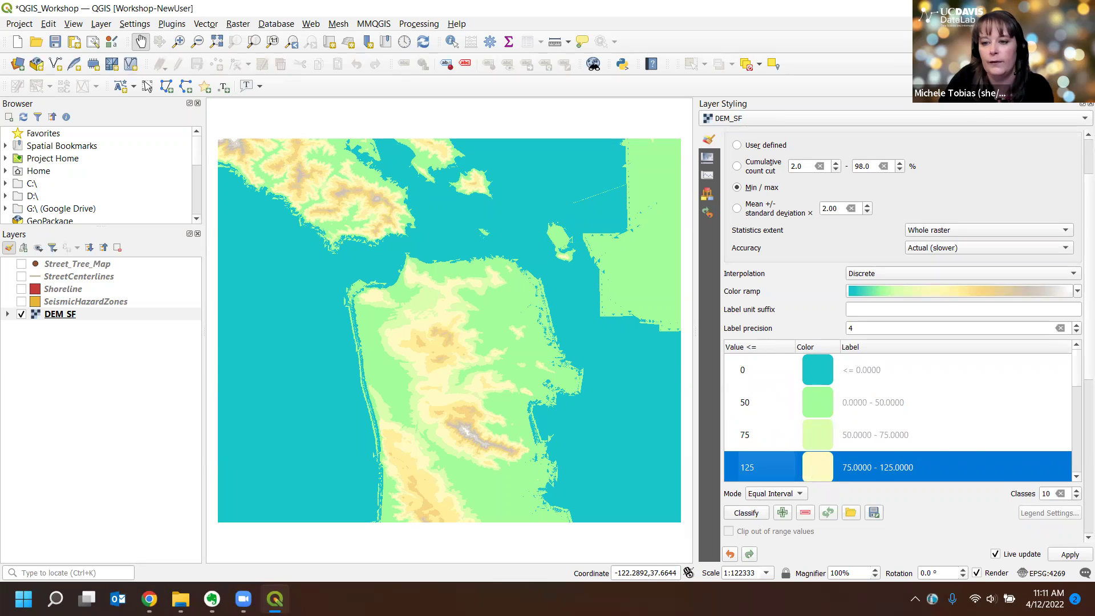
Set the upper values of DEM_SF's fifth and sixth classes to 175 and 225
drag(1078, 378, 1076, 406)
double_click(765, 435)
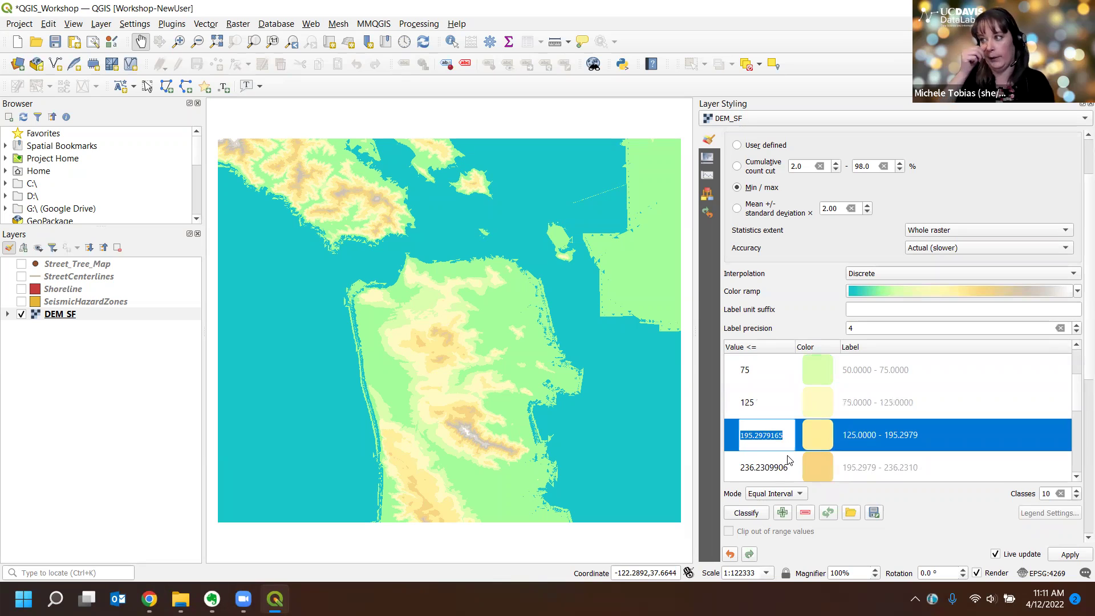
text(175)
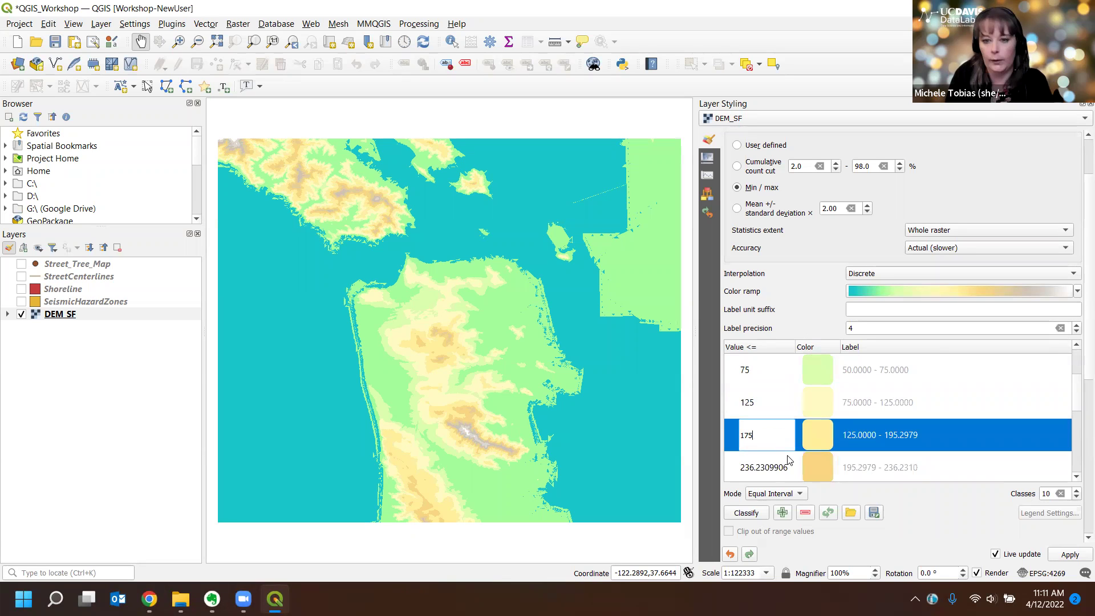
key(Return)
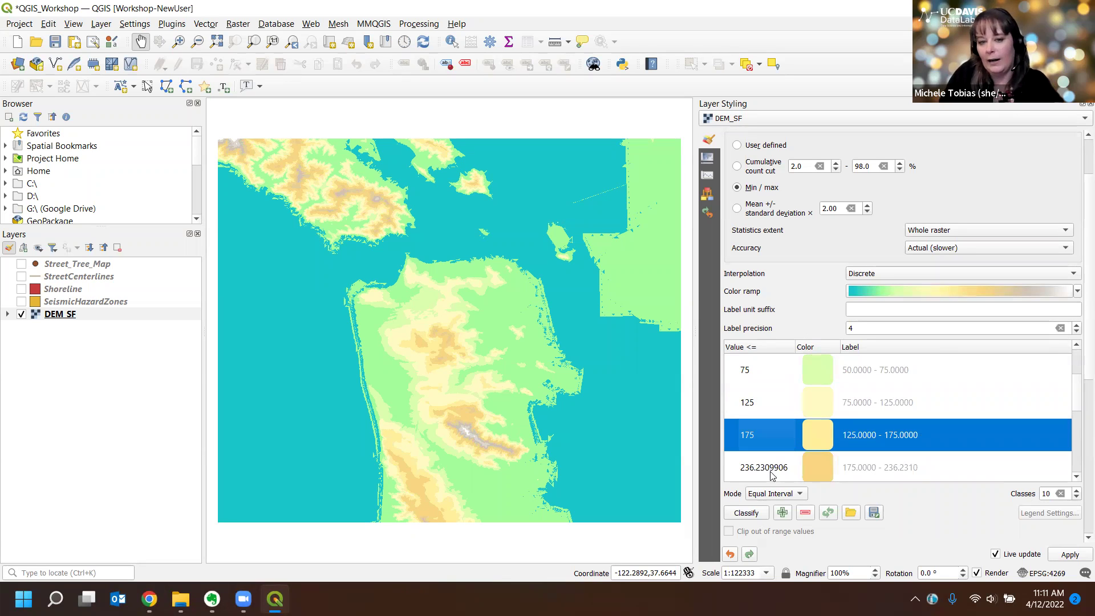
double_click(771, 469)
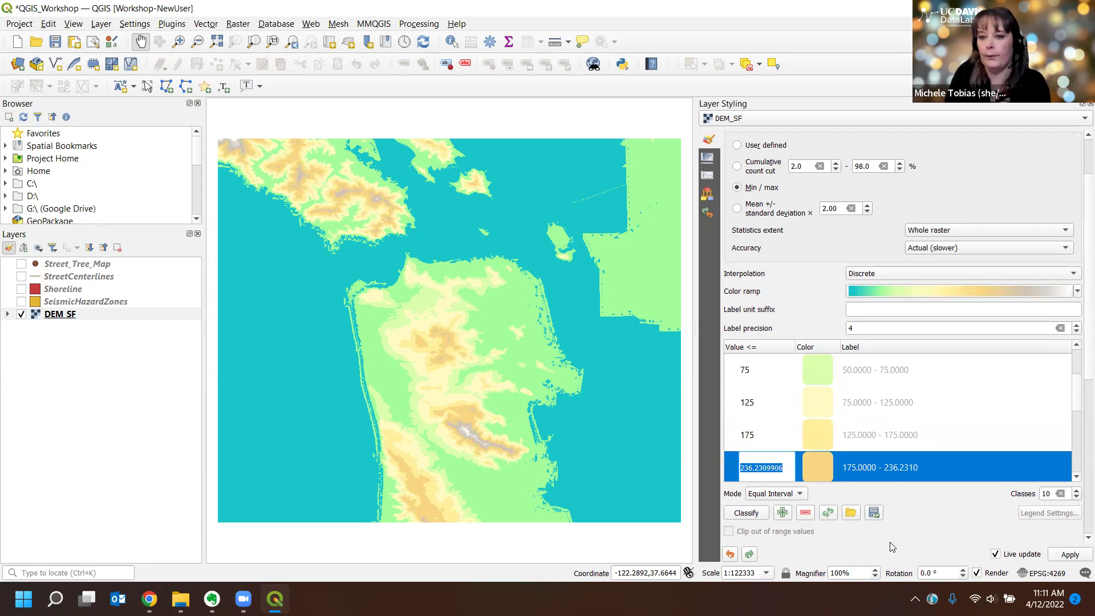
text(225)
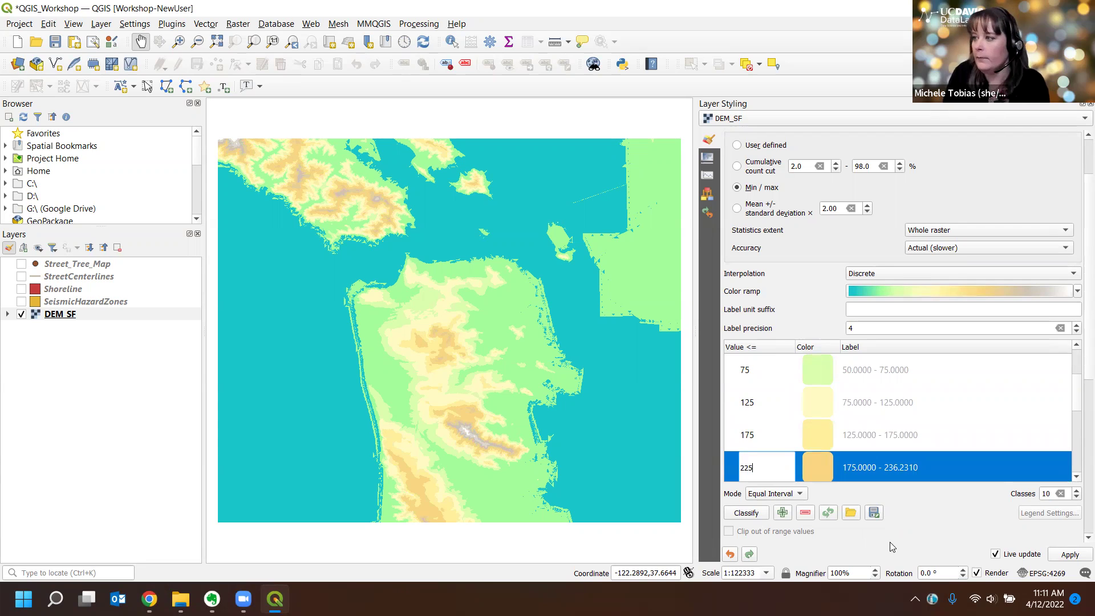
key(Return)
Set the upper values of DEM_SF's seventh and eighth classes to 275 and 325
drag(1079, 400, 1079, 434)
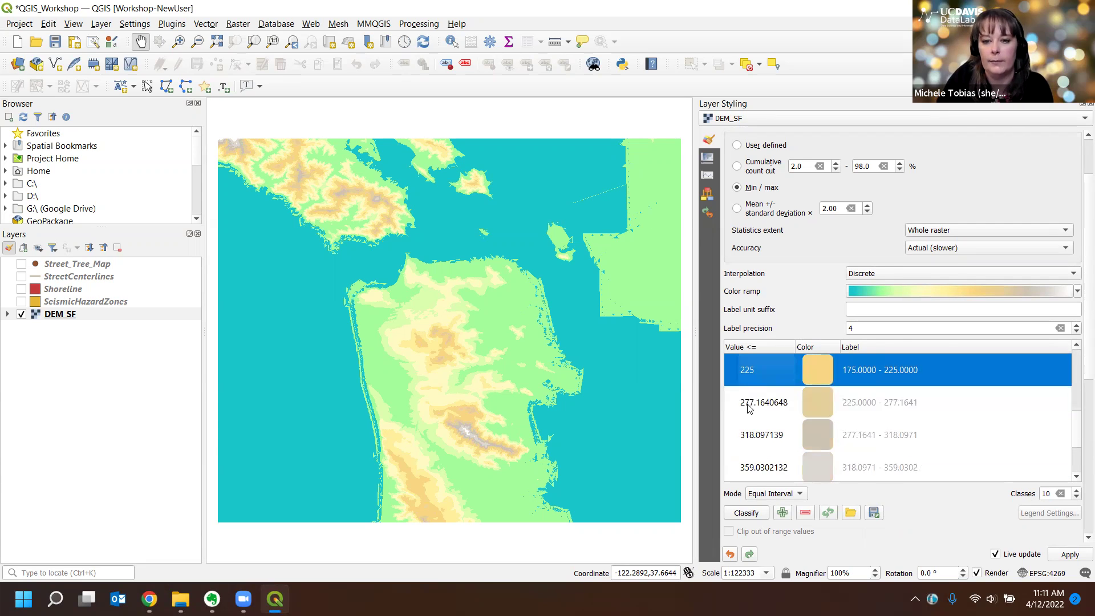
double_click(750, 406)
text(2)
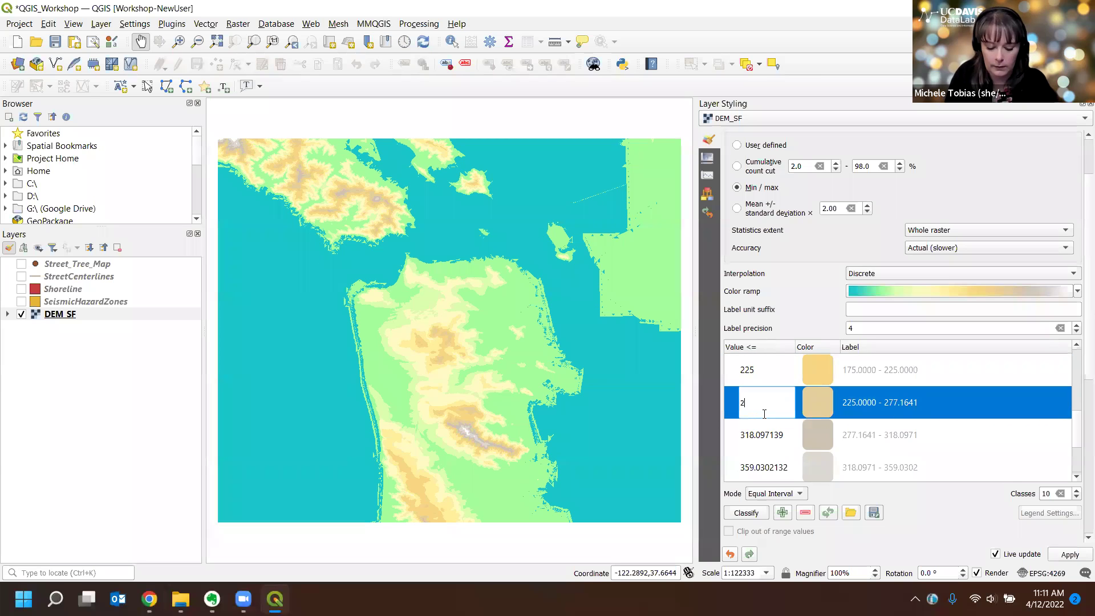
text(75)
double_click(764, 435)
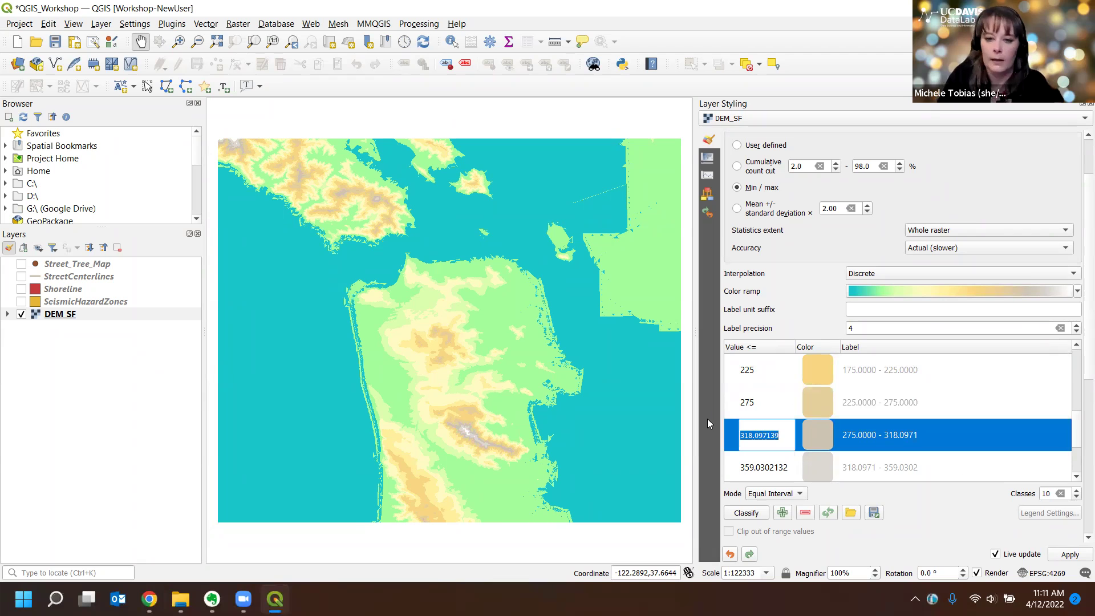
text(325)
key(Return)
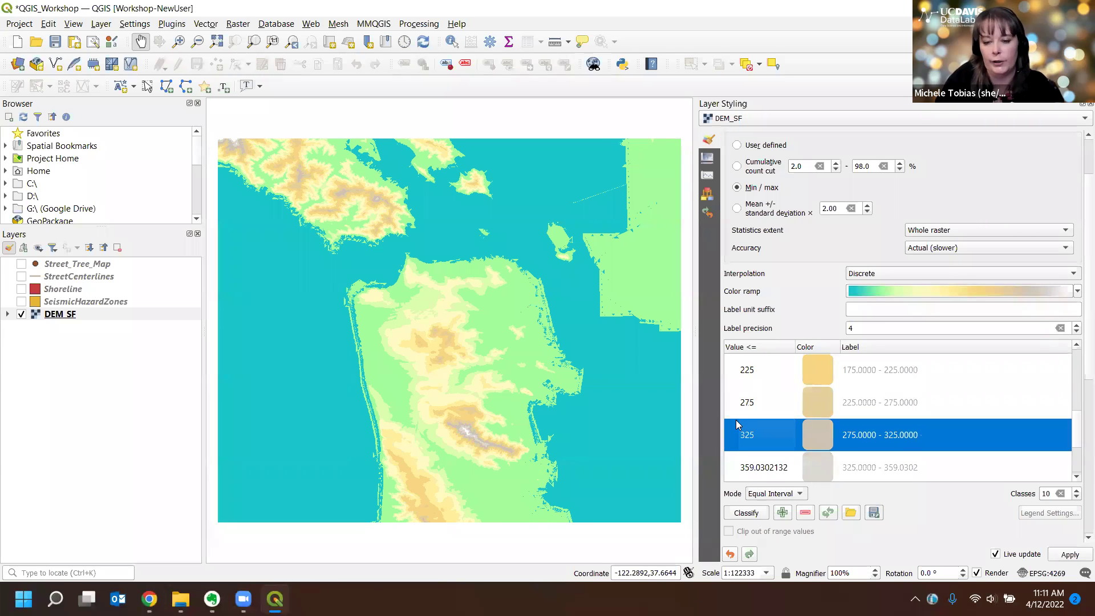
Set the upper value of DEM_SF's ninth class to 350 and review the full class list
double_click(761, 468)
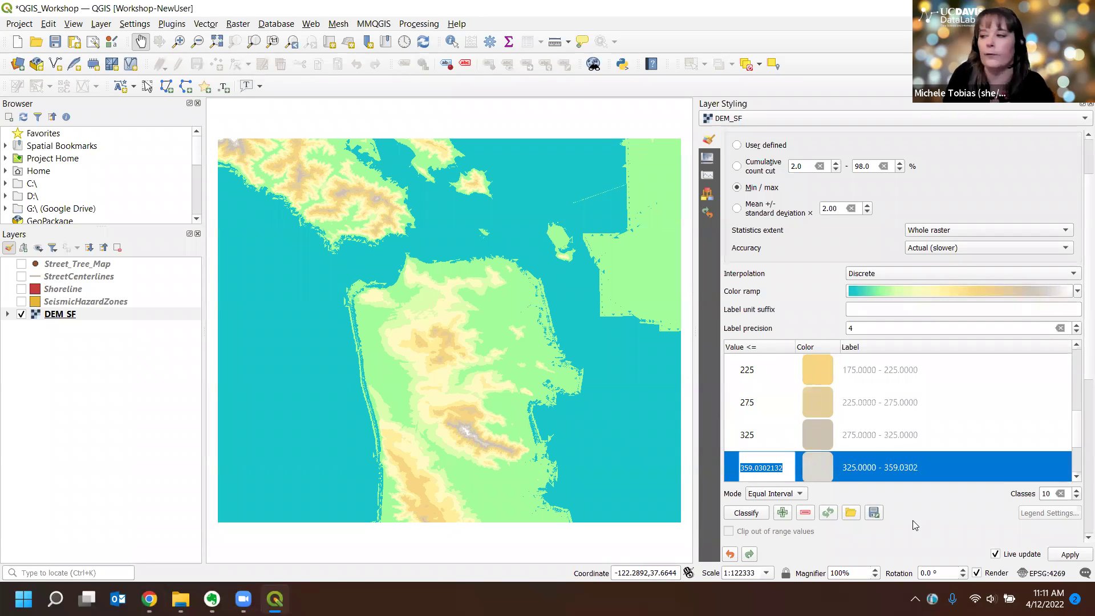
text(350)
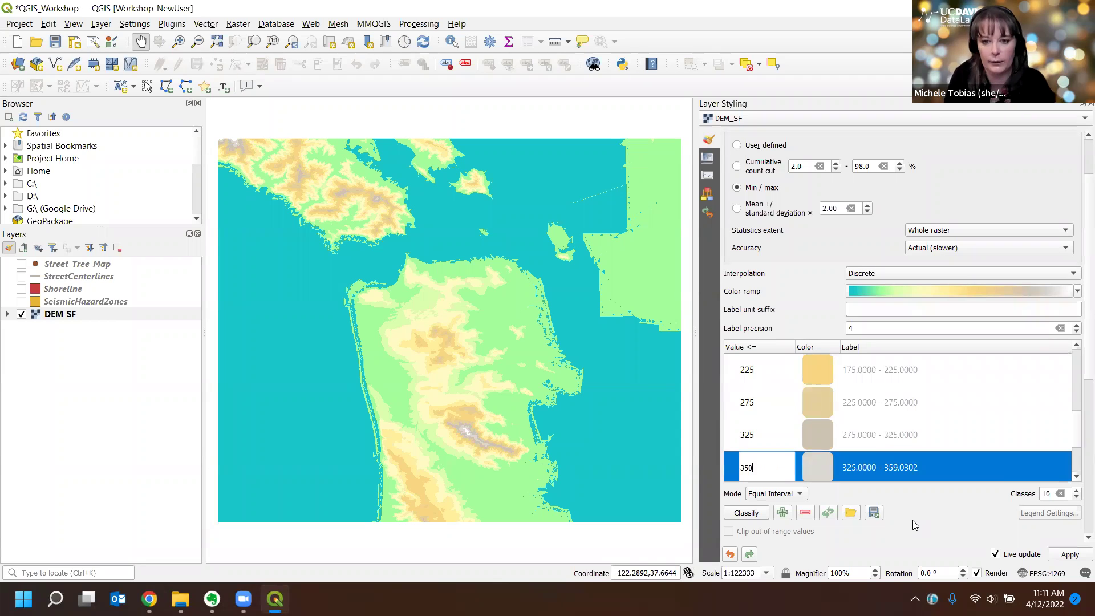
key(Return)
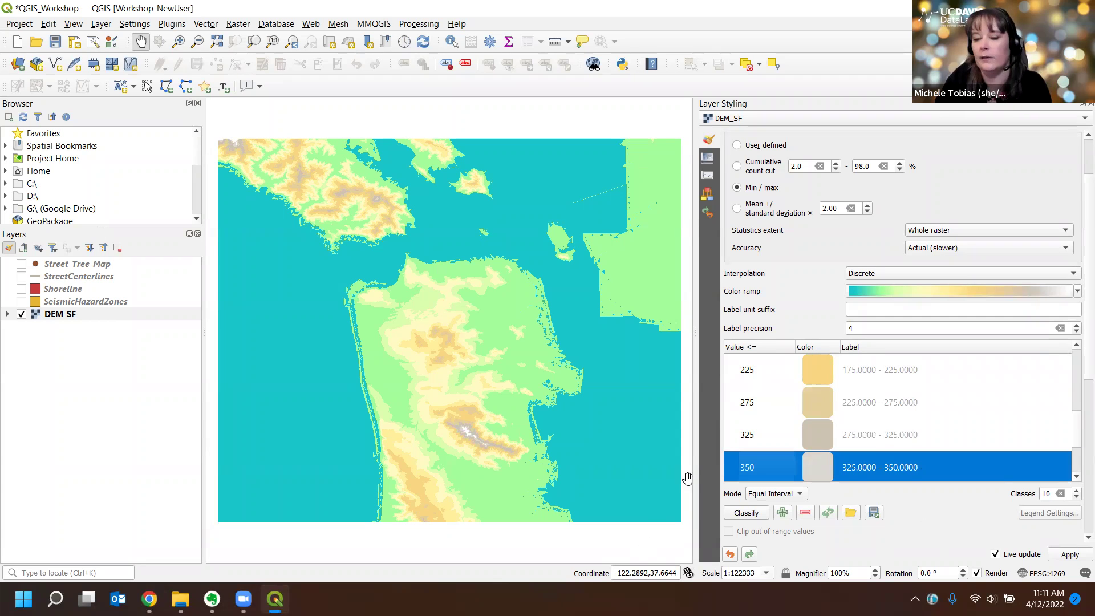
scroll(856, 470, down, 3)
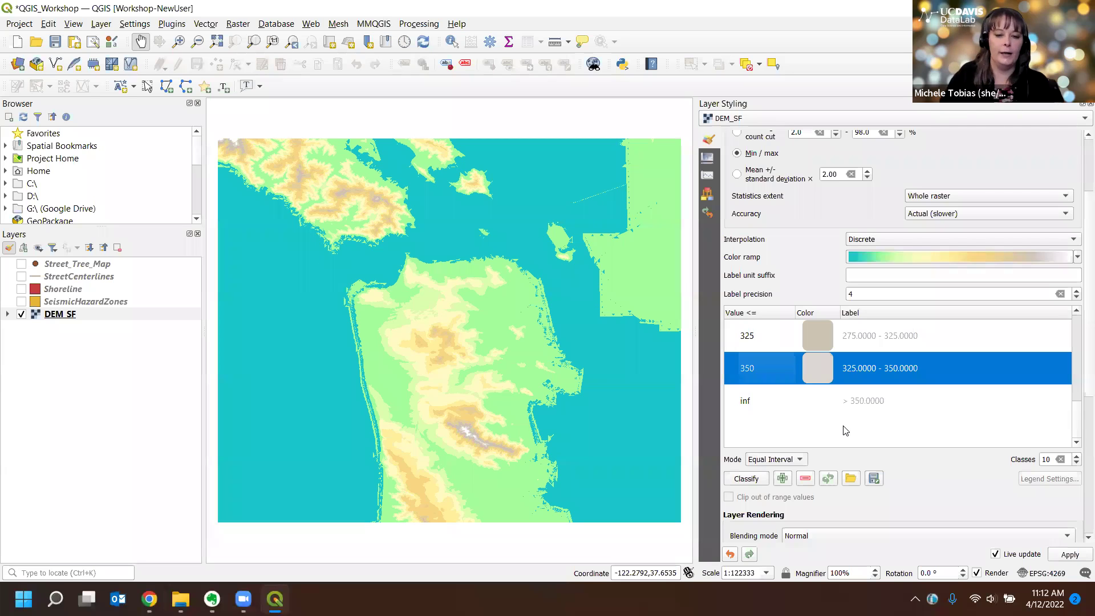
scroll(915, 411, up, 3)
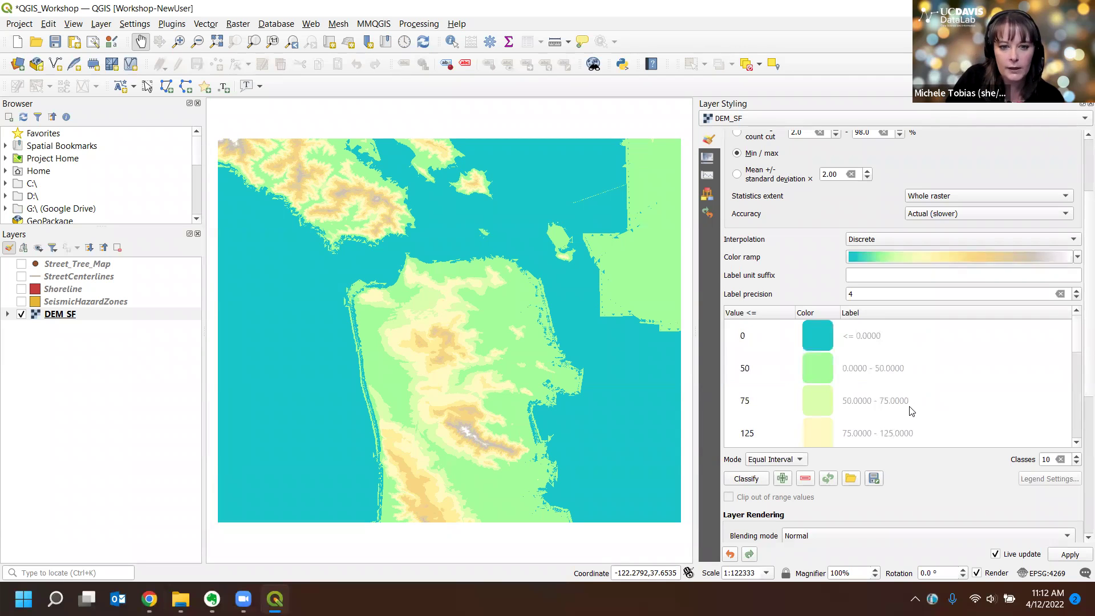
scroll(911, 411, up, 1)
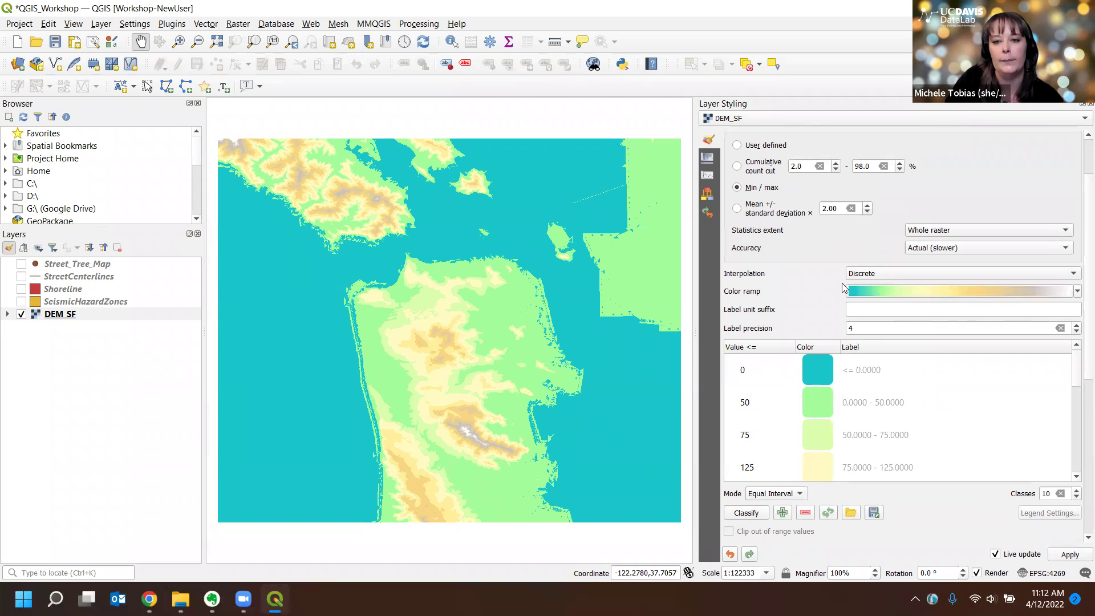
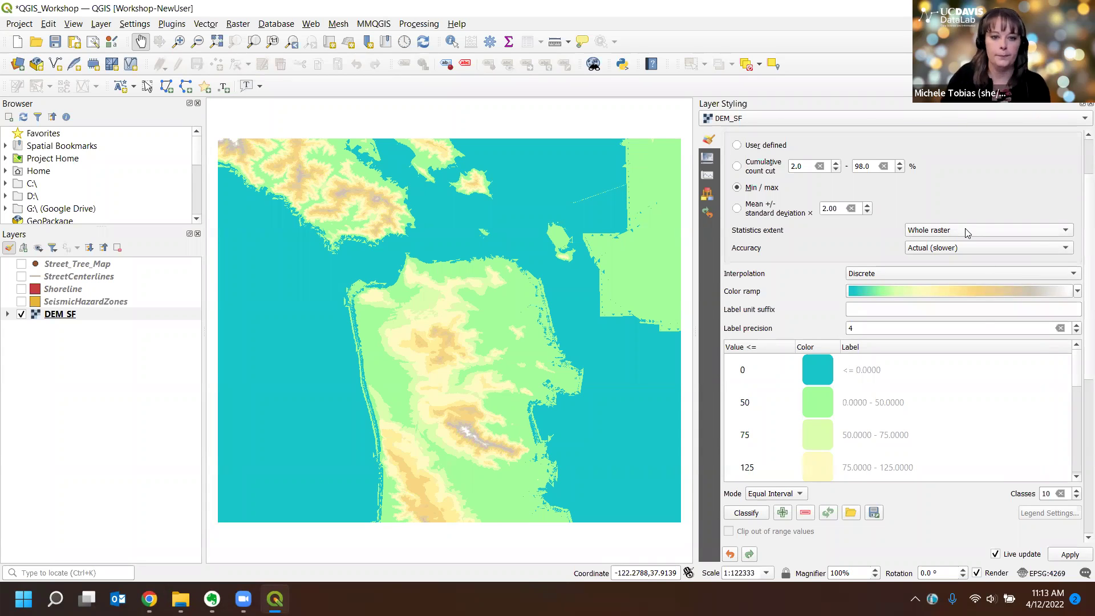
click(54, 44)
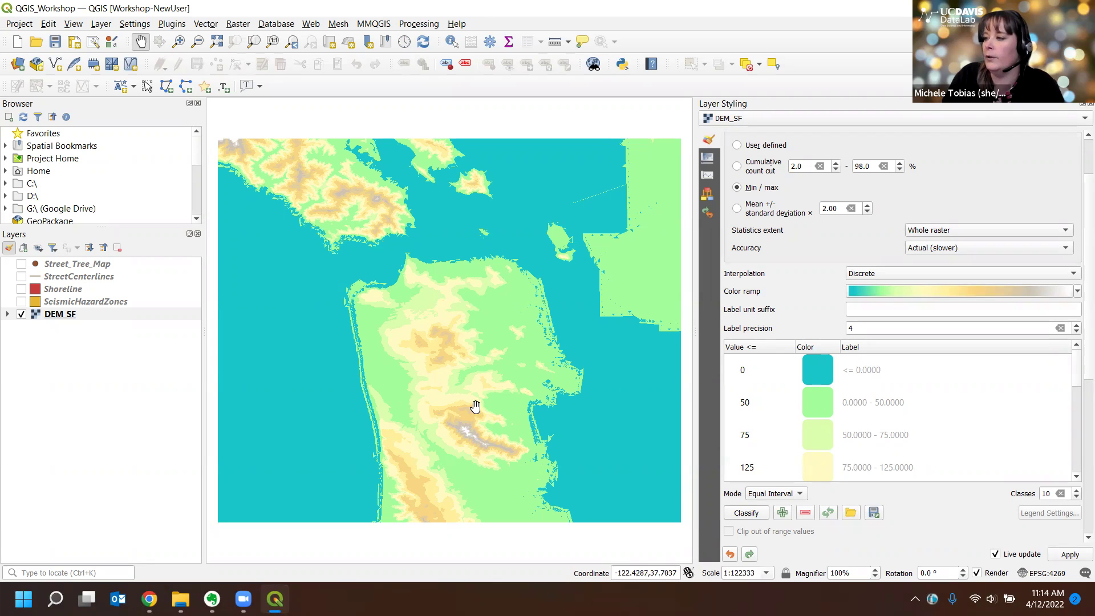
Hide DEM_SF, display the StreetCenterlines layer and zoom the map to its extent
click(21, 315)
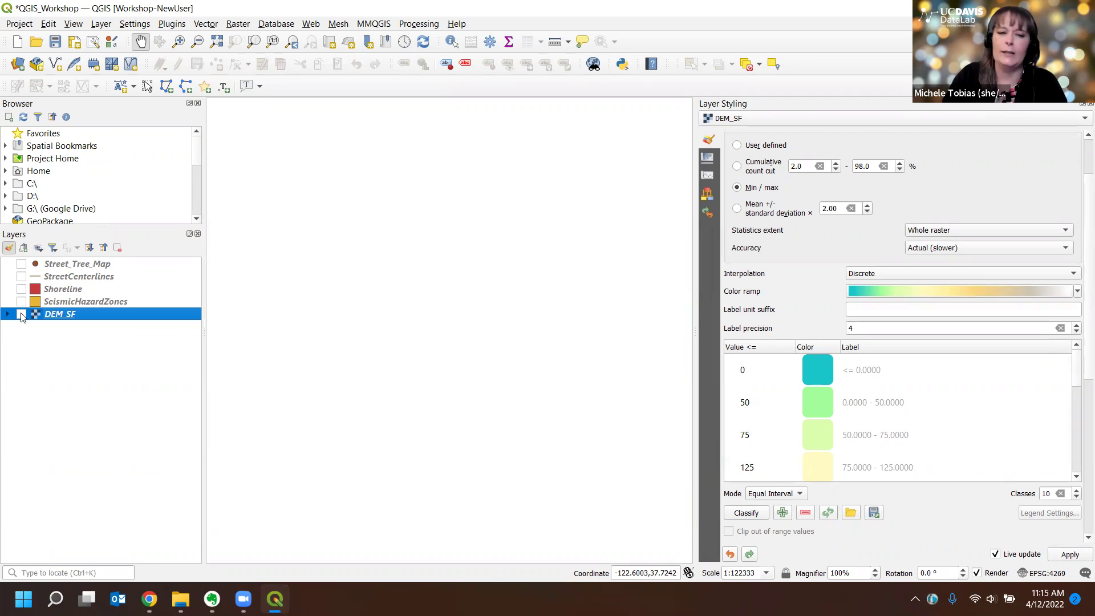
click(22, 277)
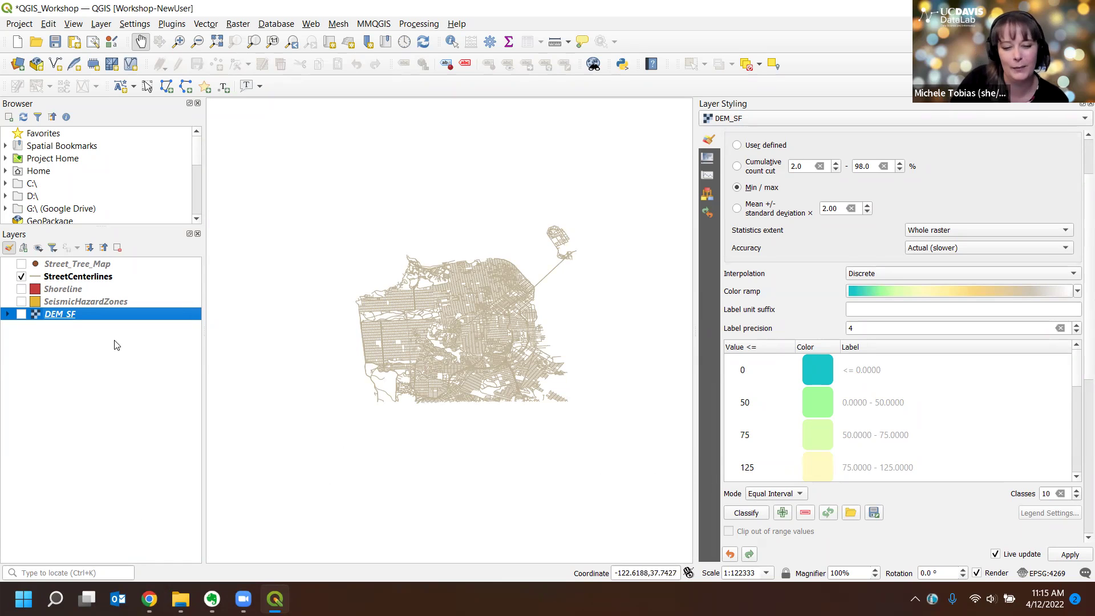
click(57, 279)
right_click(57, 280)
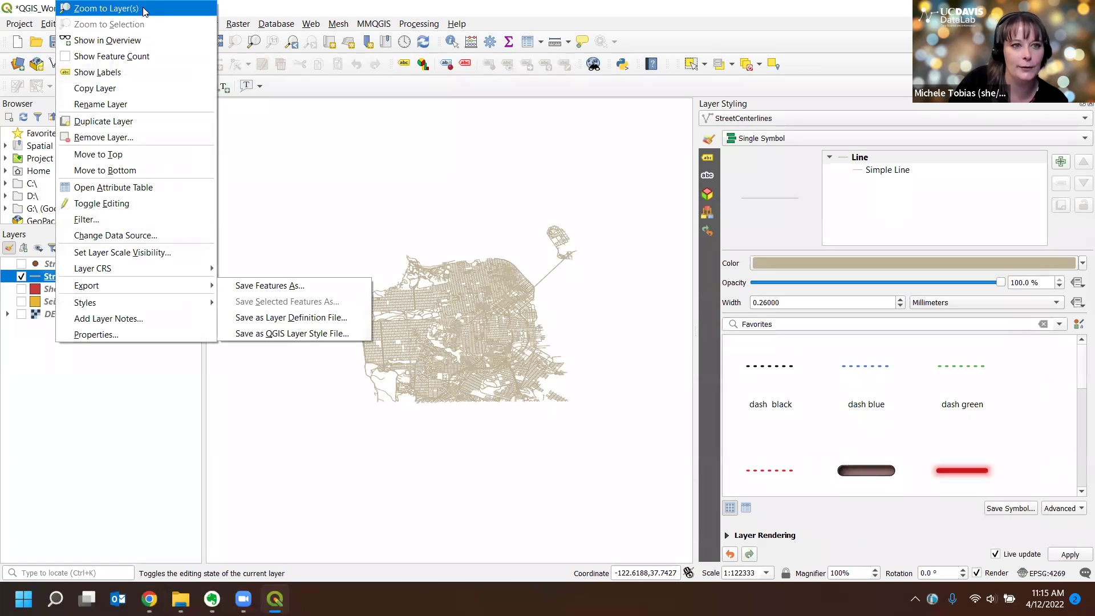
click(107, 8)
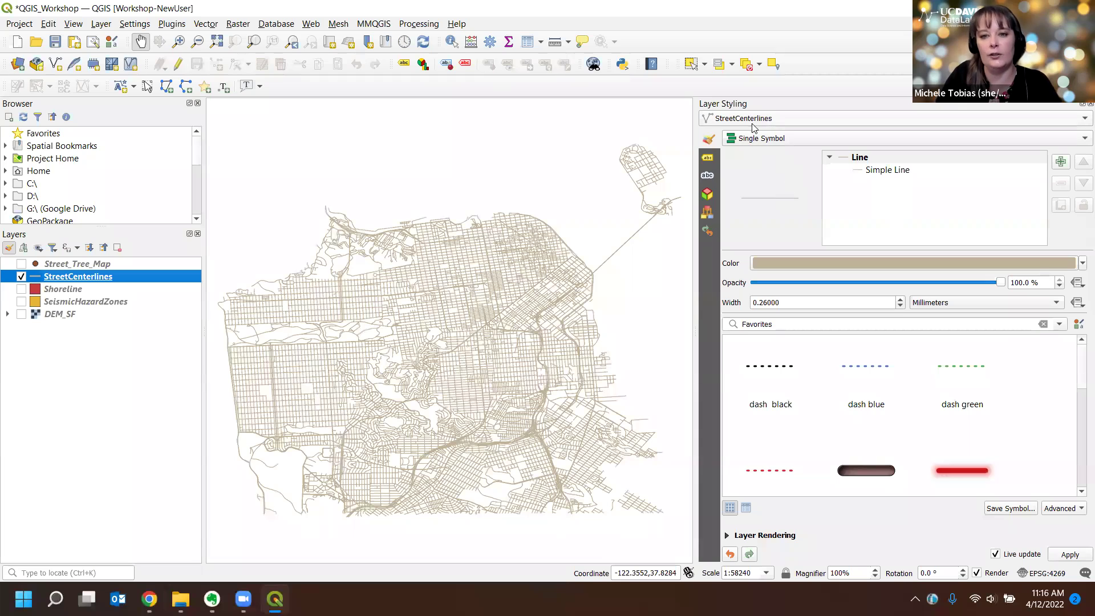
Open the line color settings of the Simple Line component in the StreetCenterlines symbol
click(816, 119)
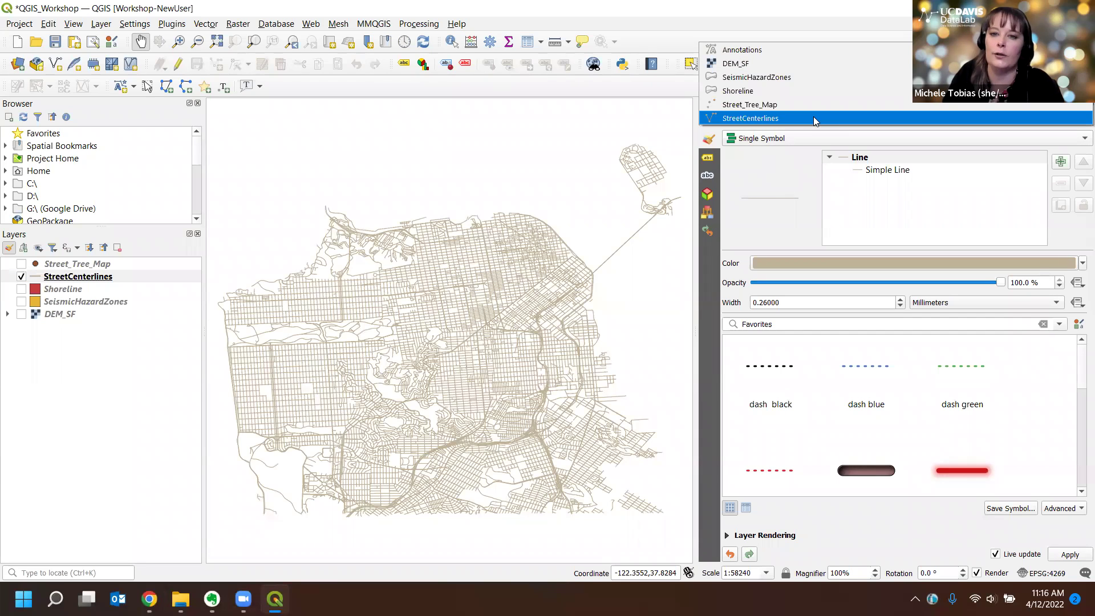
click(740, 117)
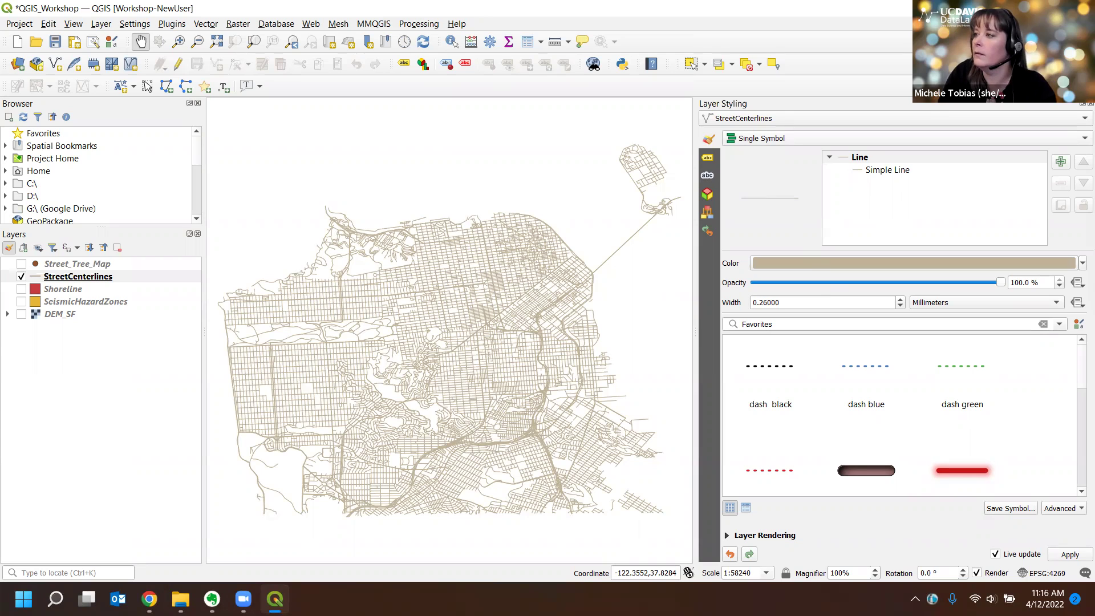
click(862, 162)
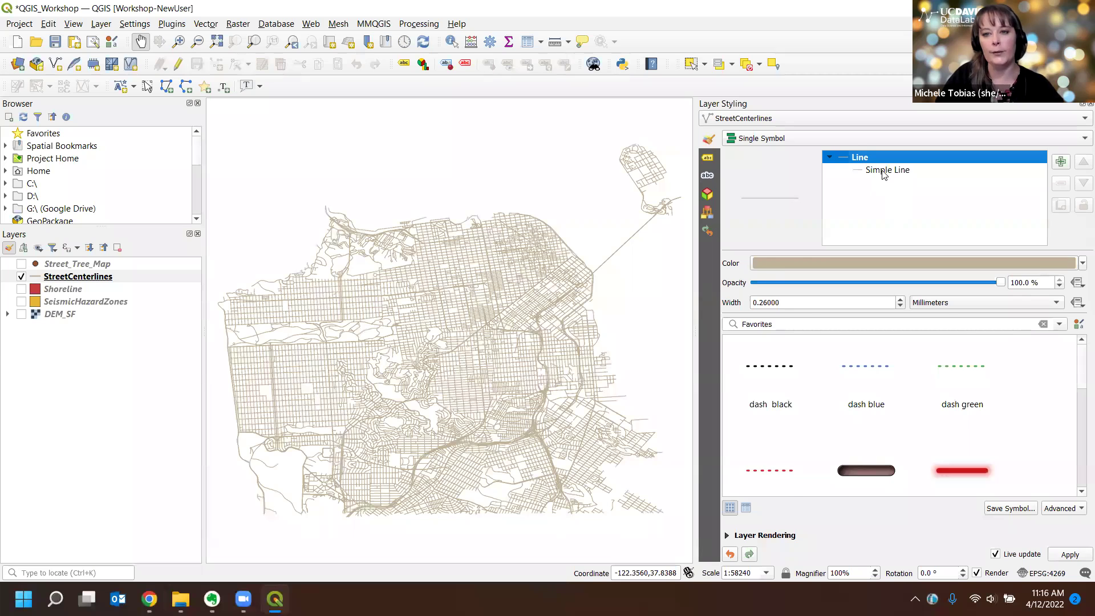
click(884, 174)
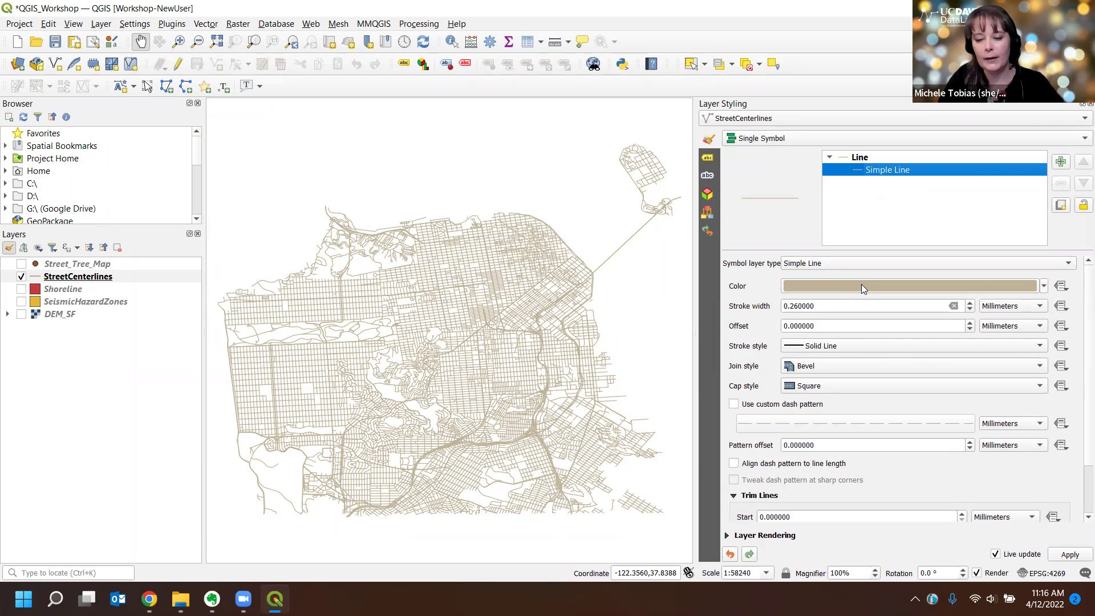
mouse_move(861, 284)
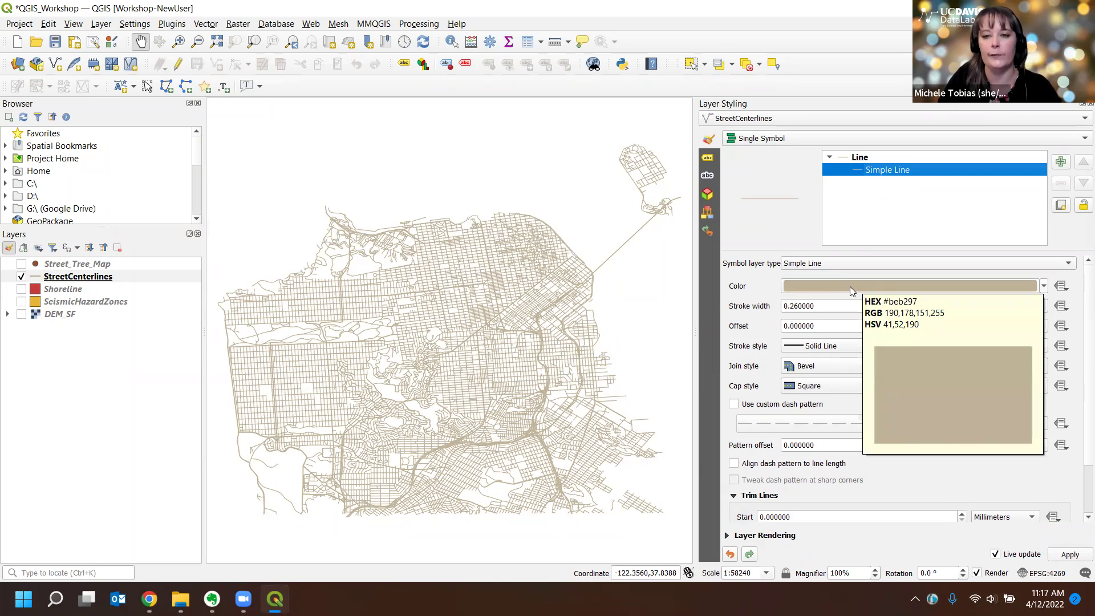
click(820, 284)
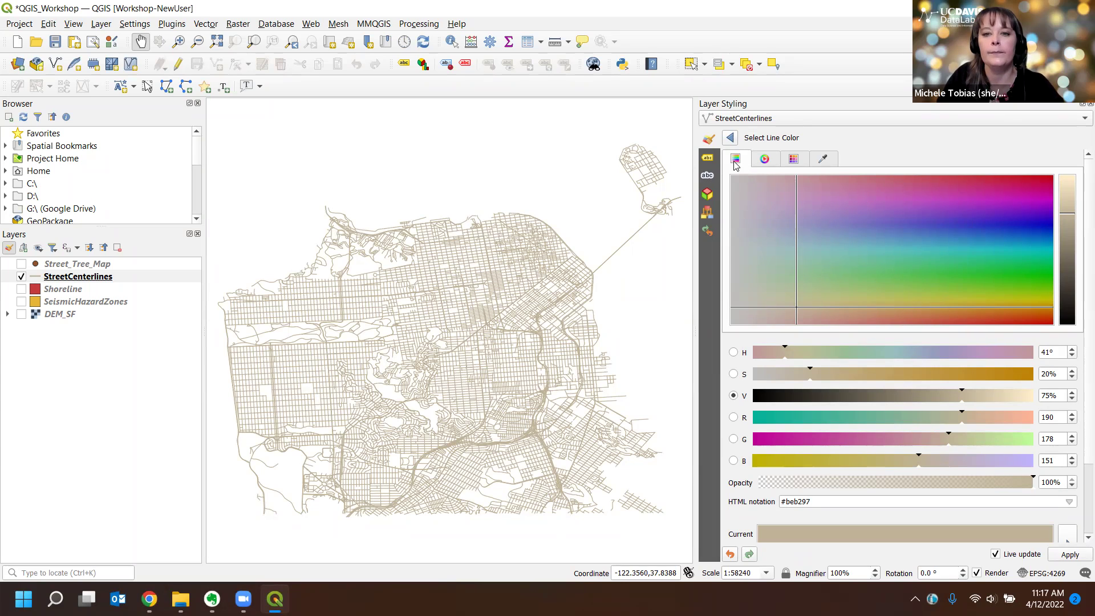
Examine the available color selection methods: color box, color wheel, recent color swatches and color sampler
click(763, 160)
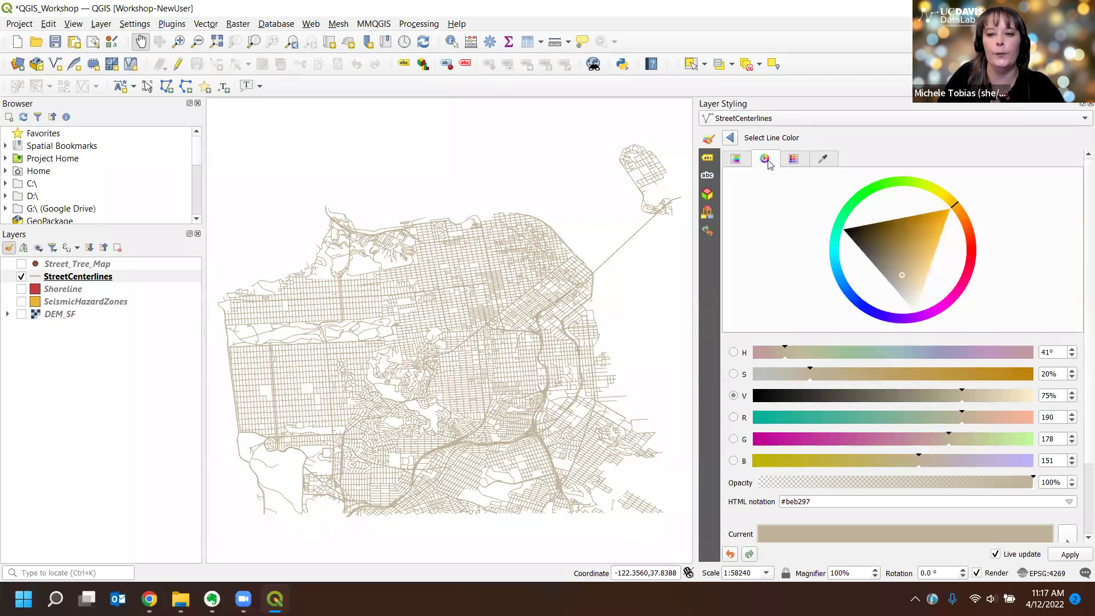
click(793, 162)
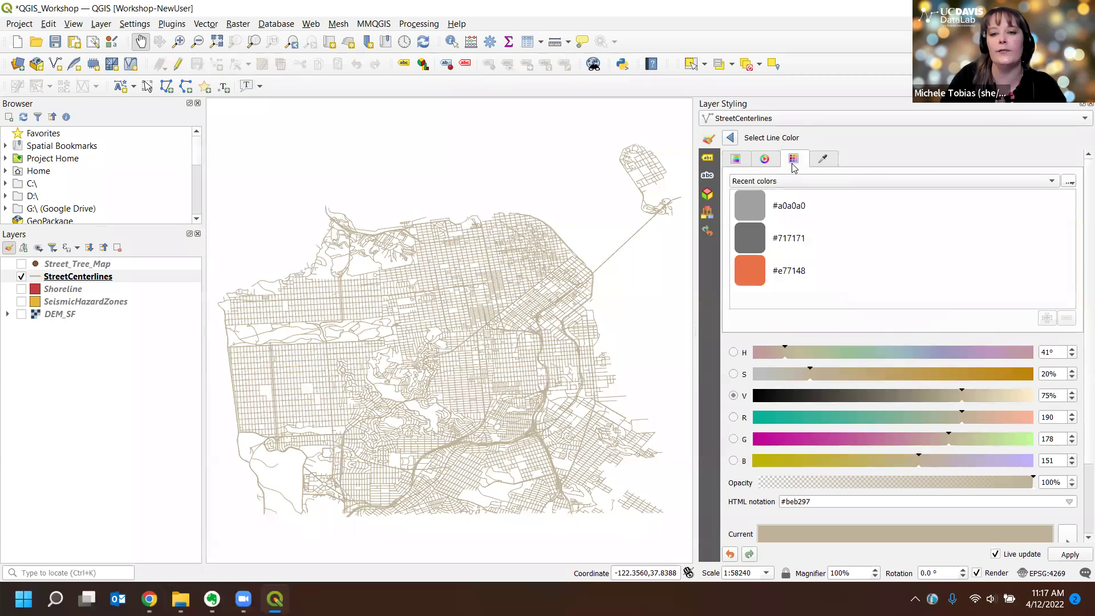
click(825, 161)
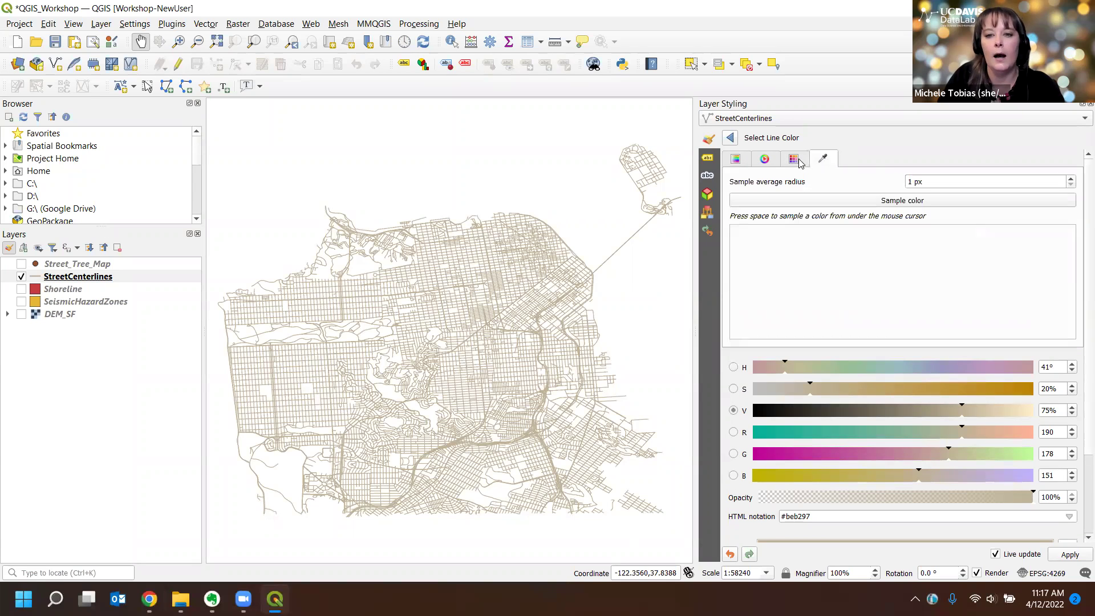
click(739, 162)
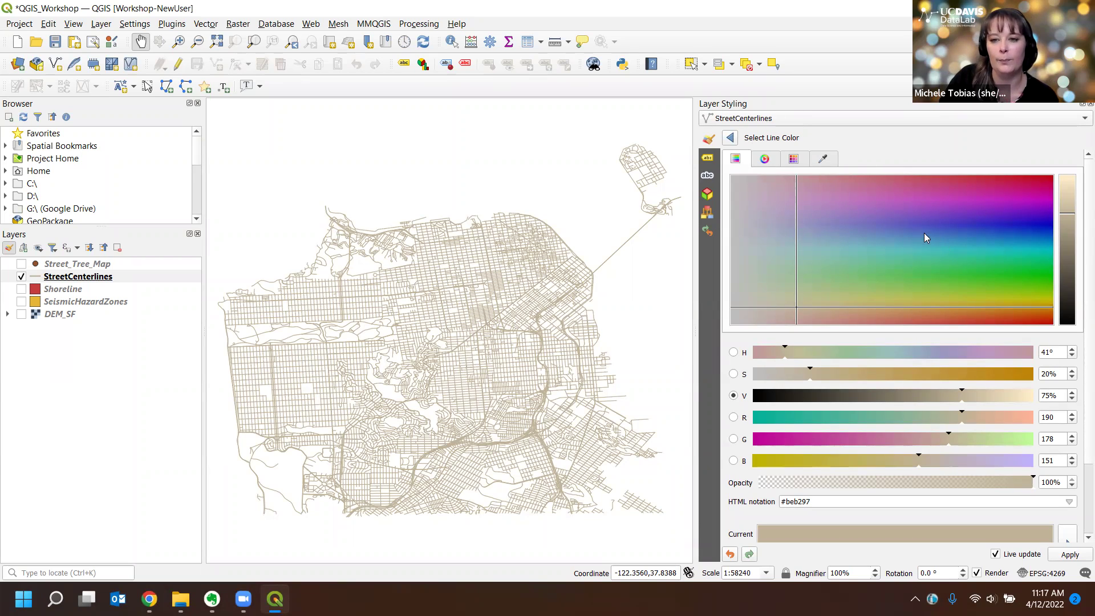
click(765, 163)
click(733, 161)
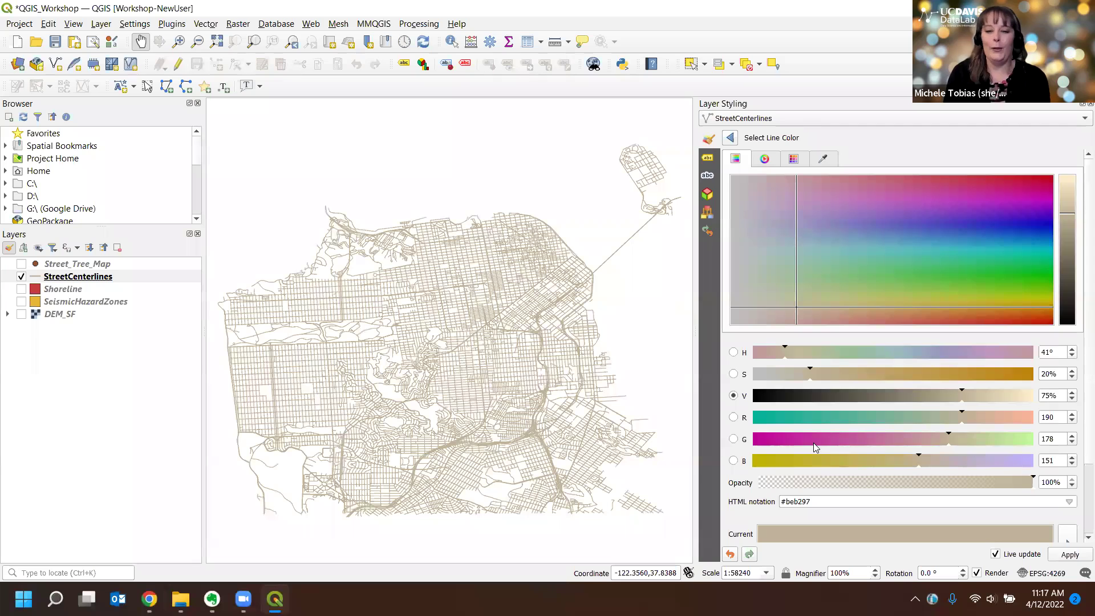
Set the StreetCenterlines line color to the neutral light gray #bebebe
click(816, 503)
drag(823, 500, 779, 502)
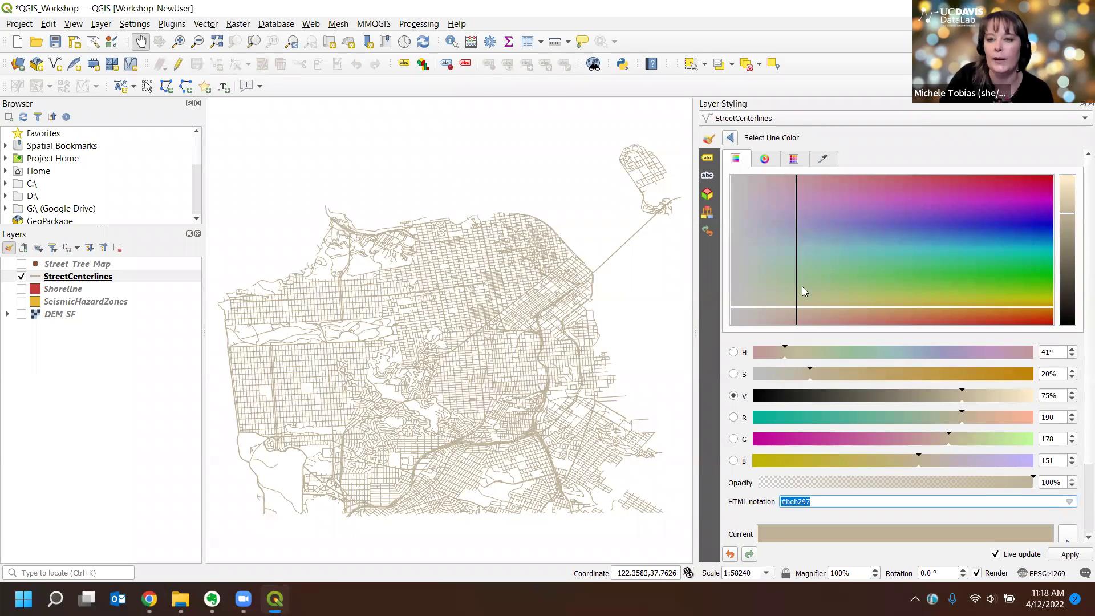
drag(742, 193, 731, 196)
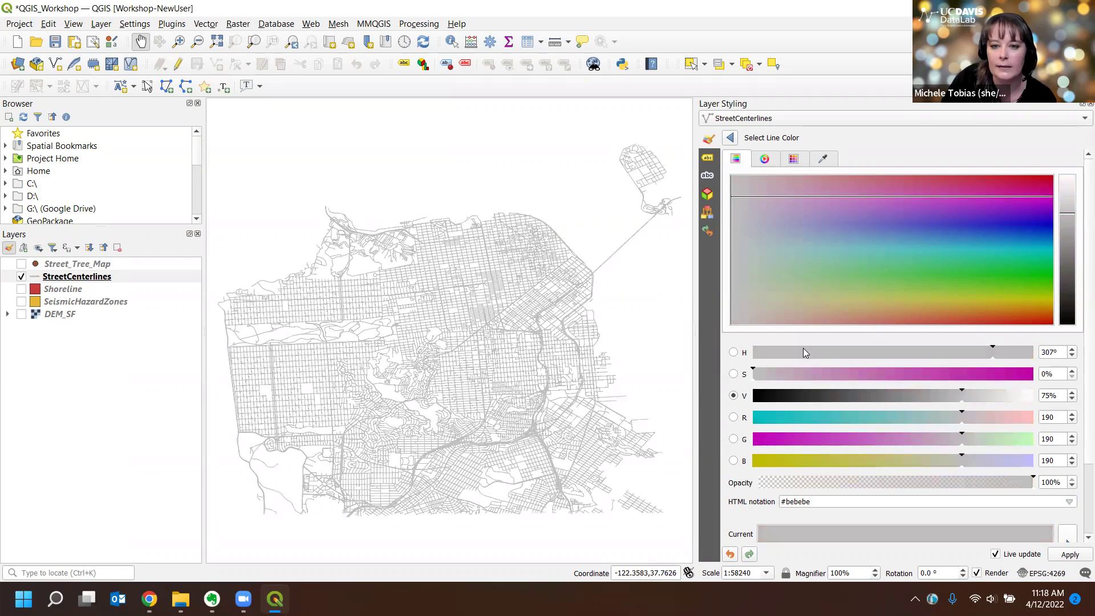
click(734, 396)
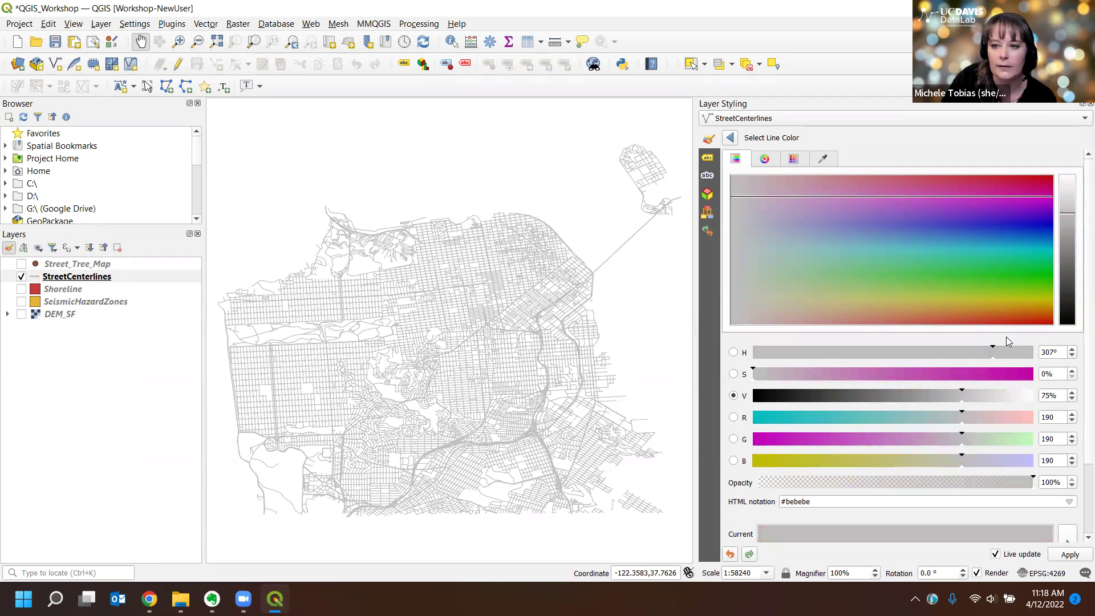
Darken the StreetCenterlines line color to the gray #969696, and try 19% opacity before restoring it to 100%
click(943, 401)
click(911, 396)
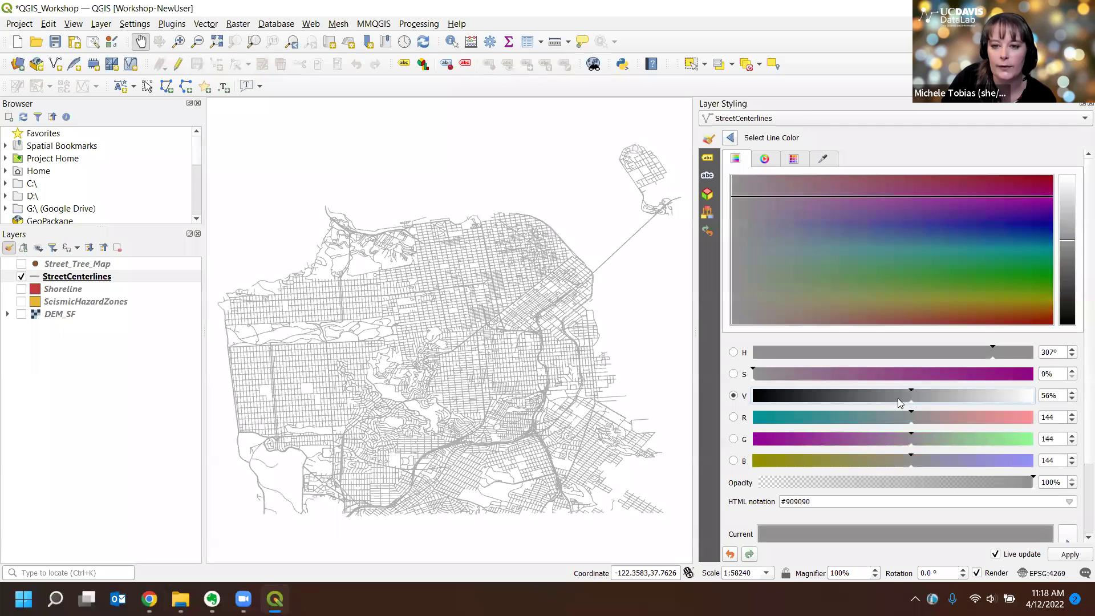
click(889, 398)
click(918, 396)
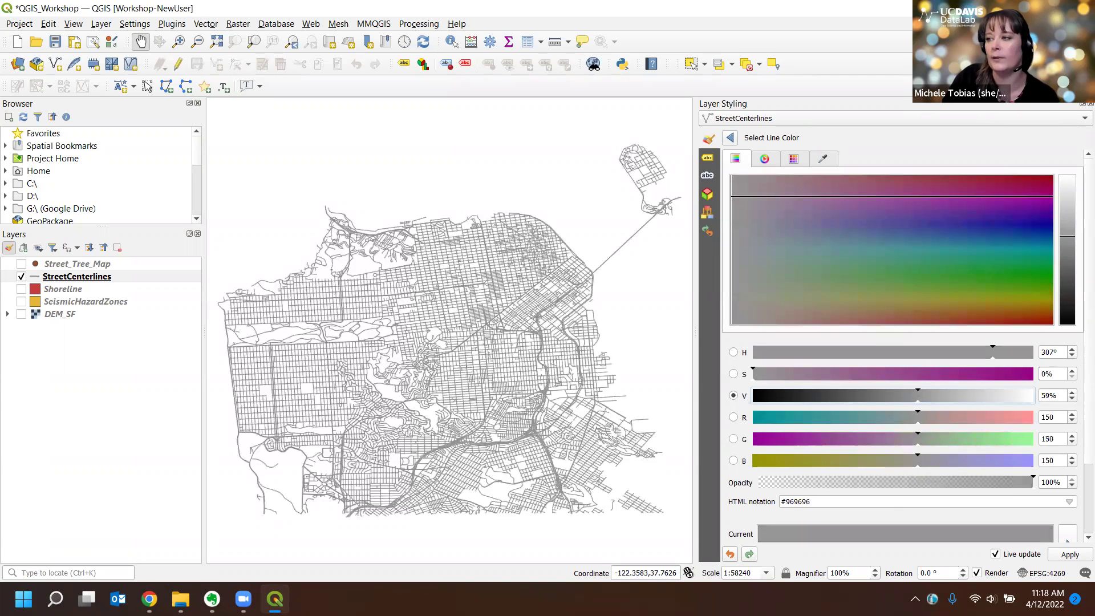
click(811, 482)
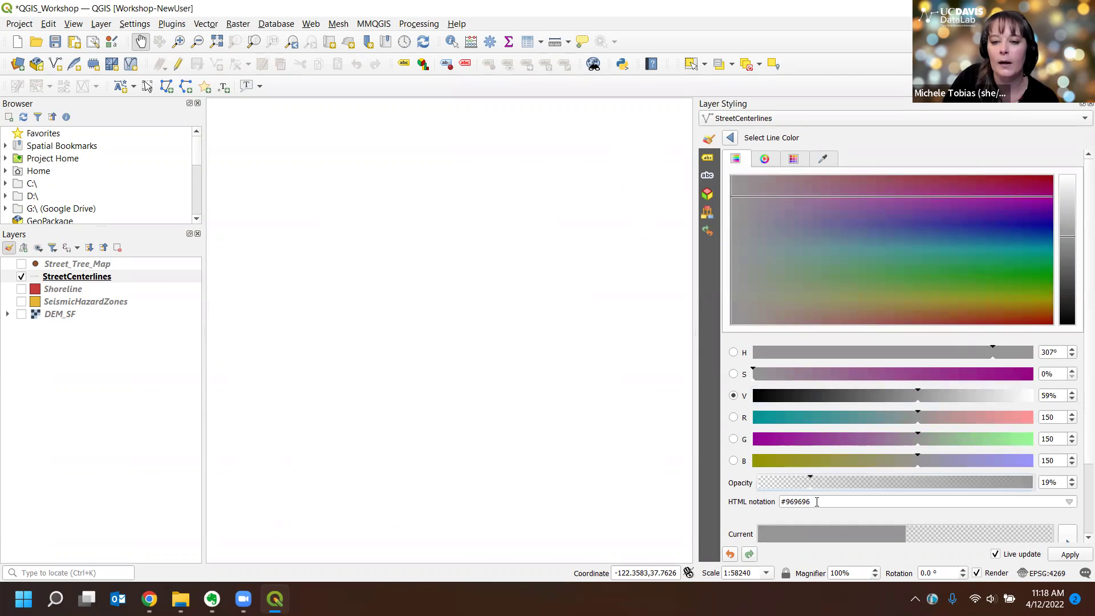
drag(810, 482, 1020, 486)
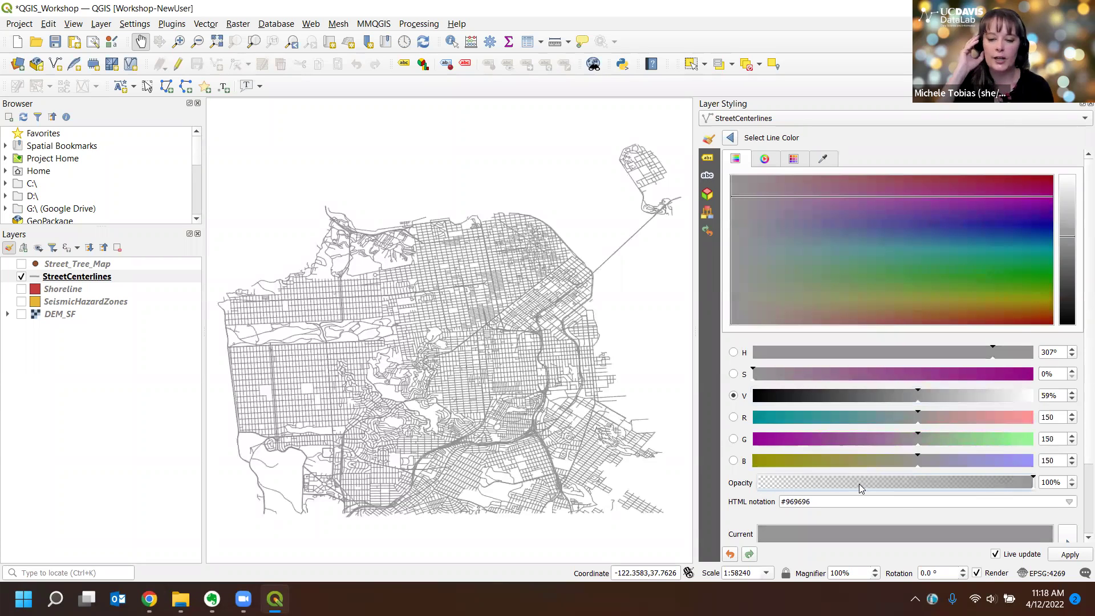
Set the StreetCenterlines line color to the dark gray #666666 using its HTML notation
click(819, 502)
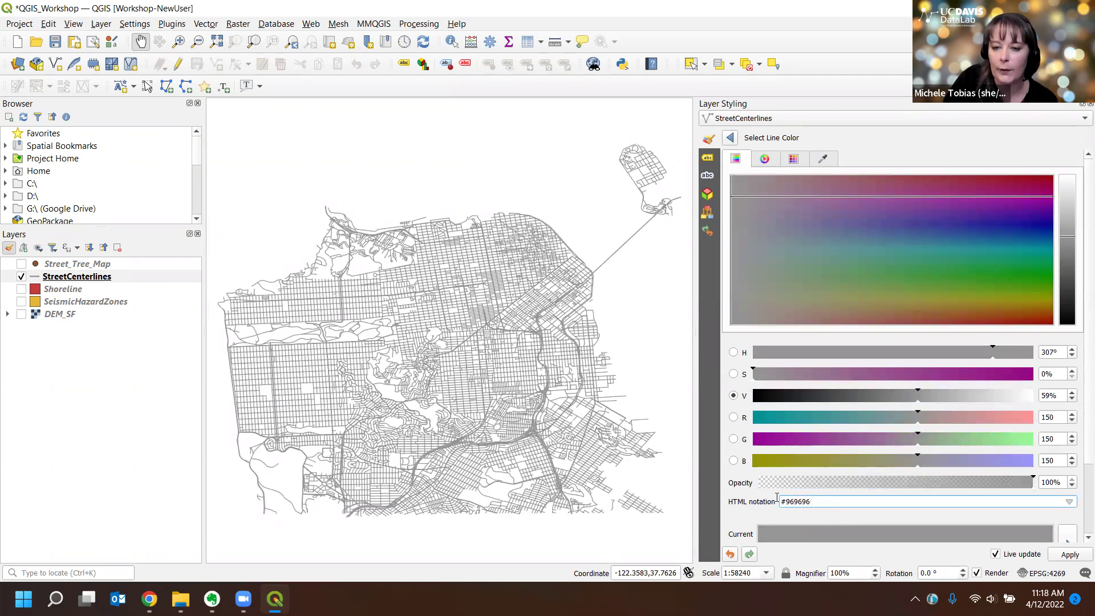
drag(811, 503, 789, 504)
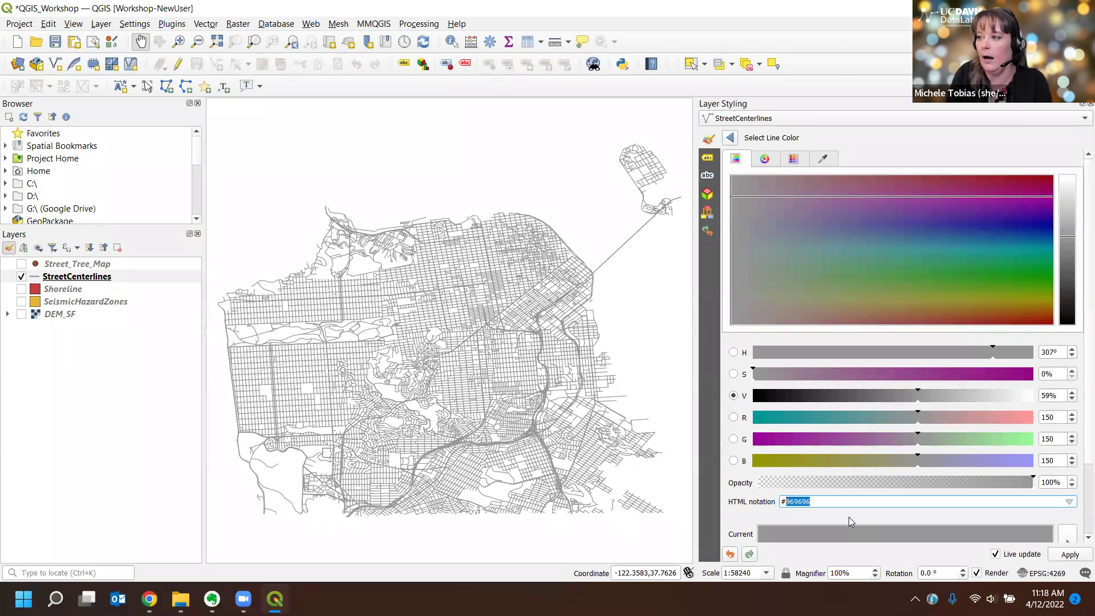
text(6666)
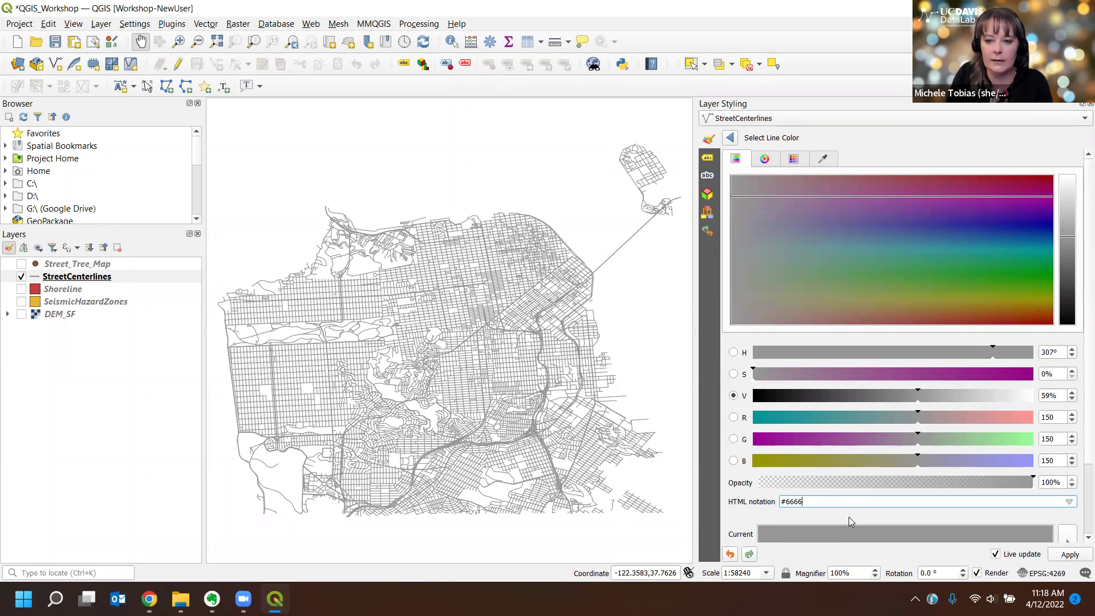
text(66)
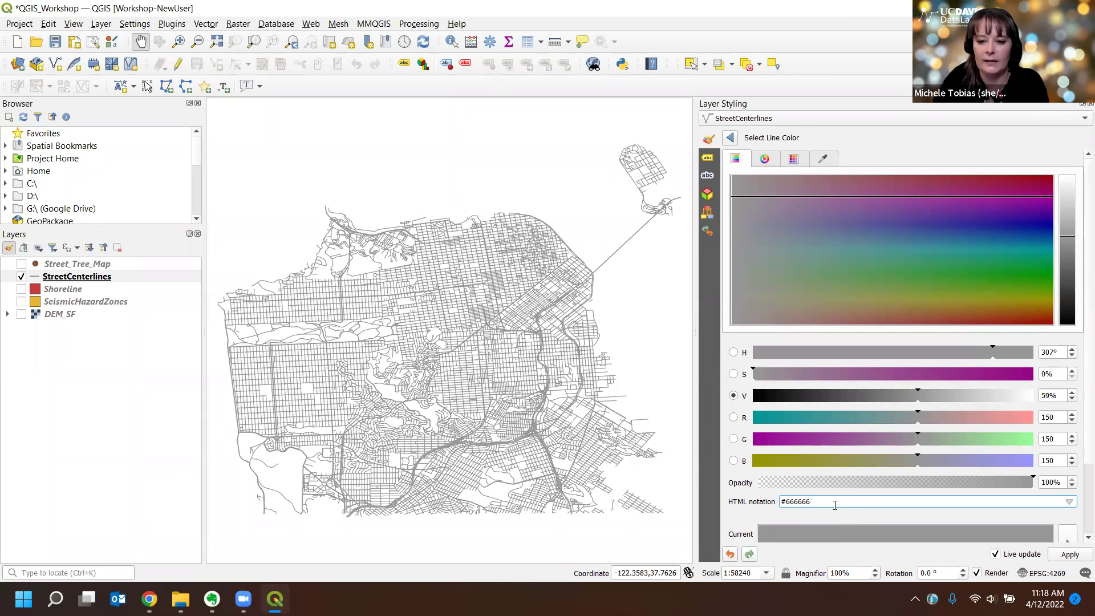
key(Return)
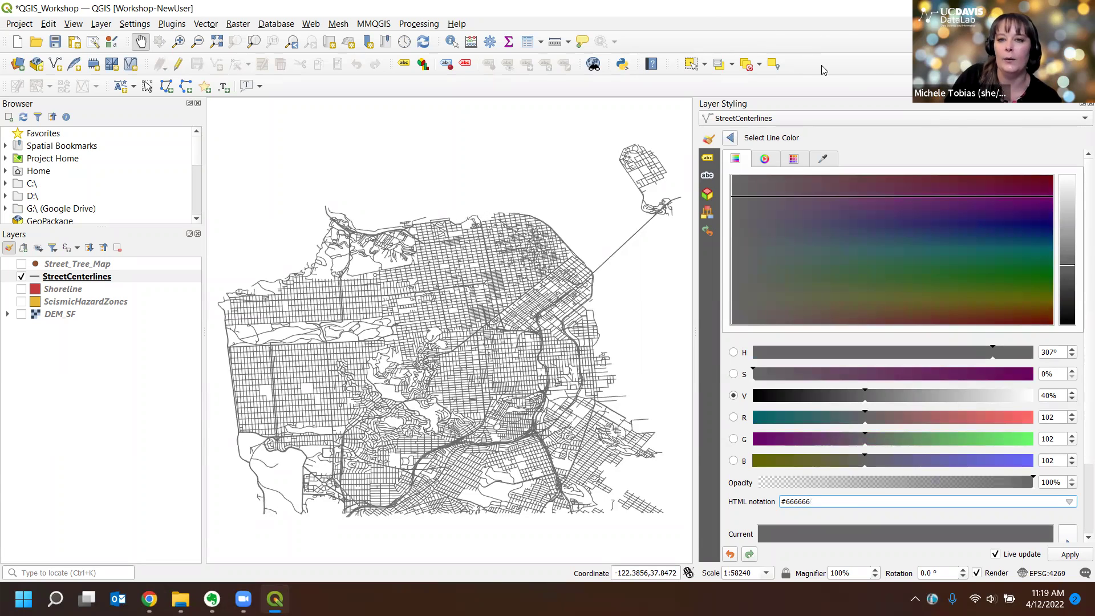
click(94, 24)
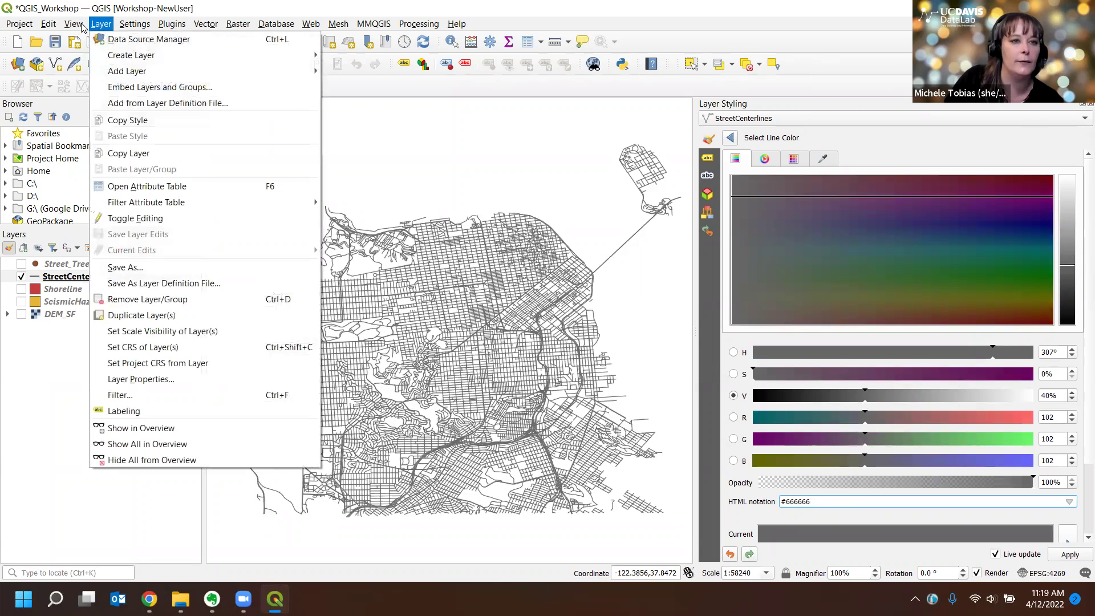
mouse_move(81, 27)
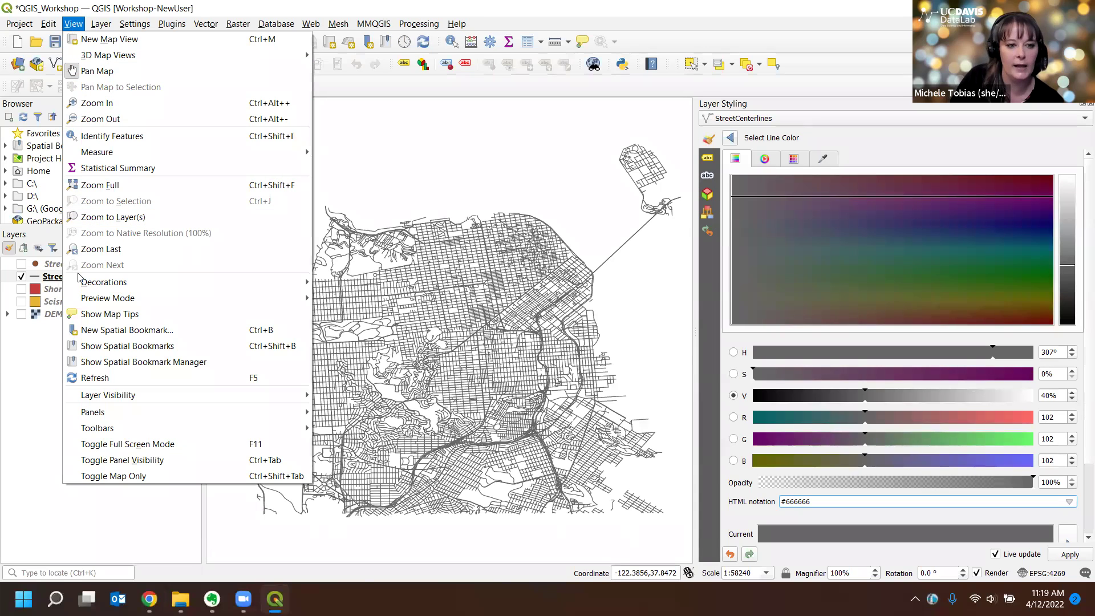
mouse_move(163, 415)
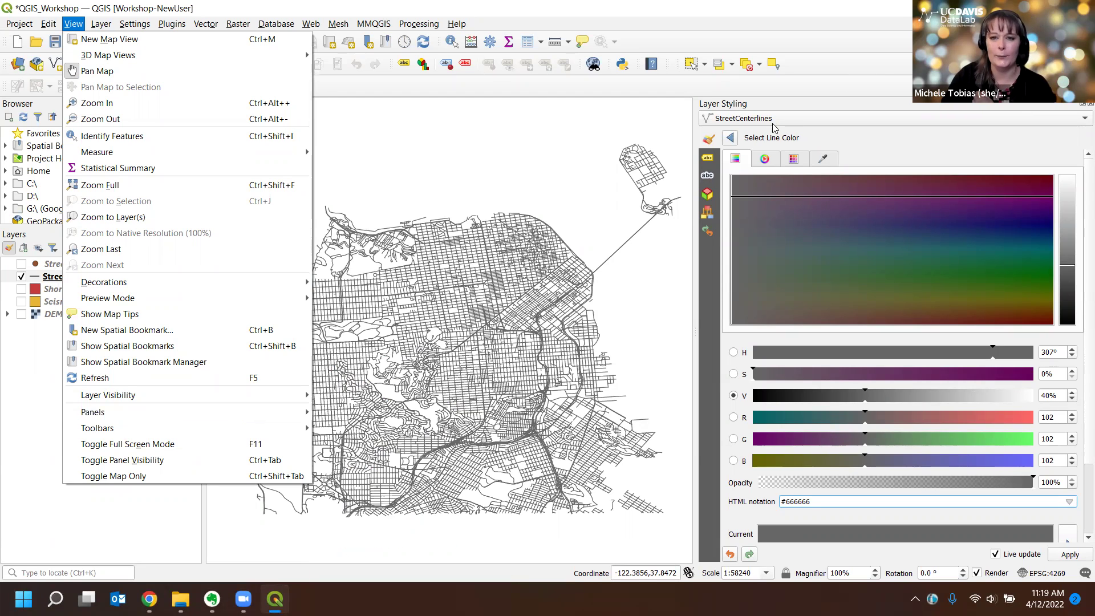
click(813, 92)
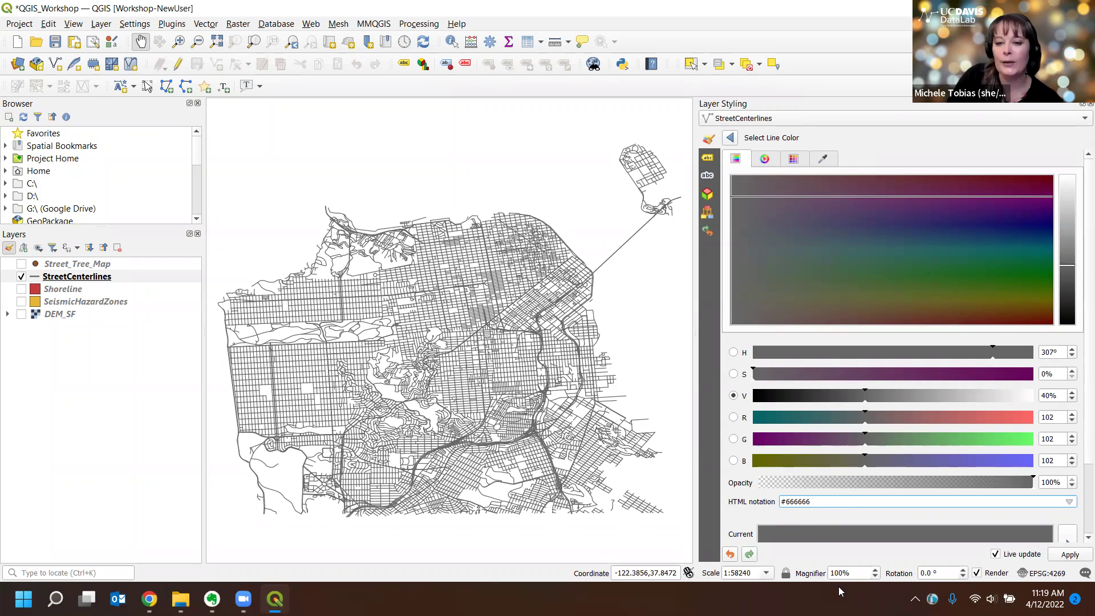
drag(833, 505, 780, 505)
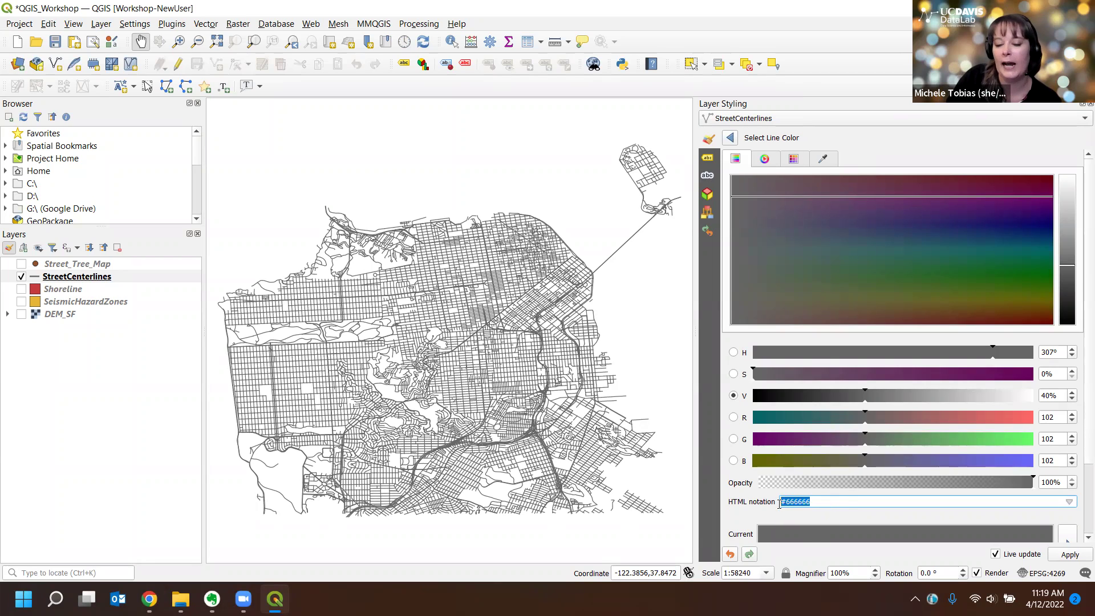
click(820, 502)
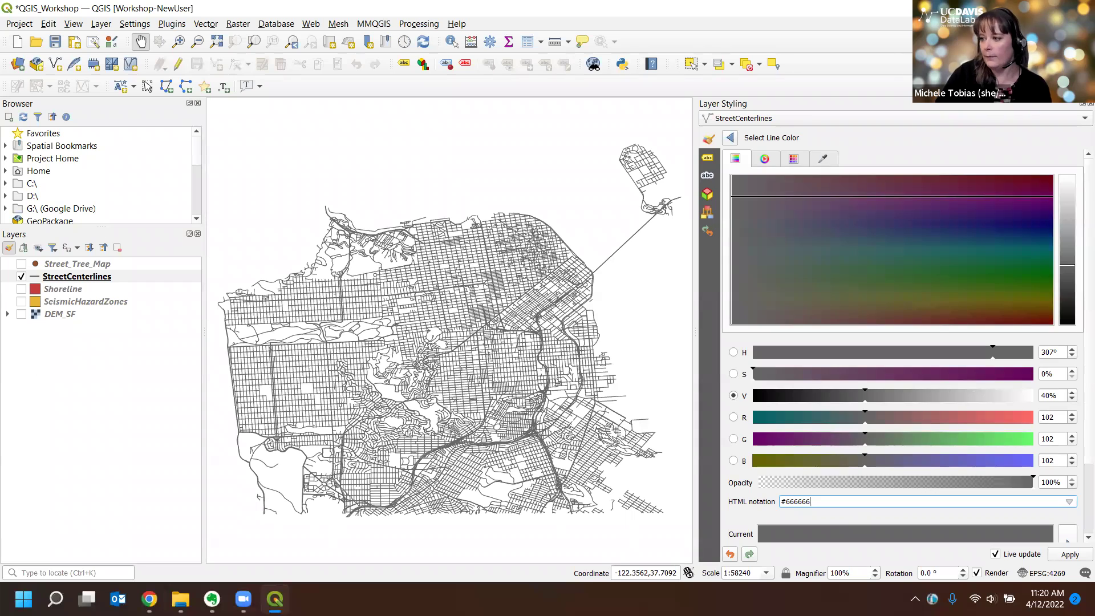
Leave the line color settings and open the attribute table of the StreetCenterlines layer
click(730, 140)
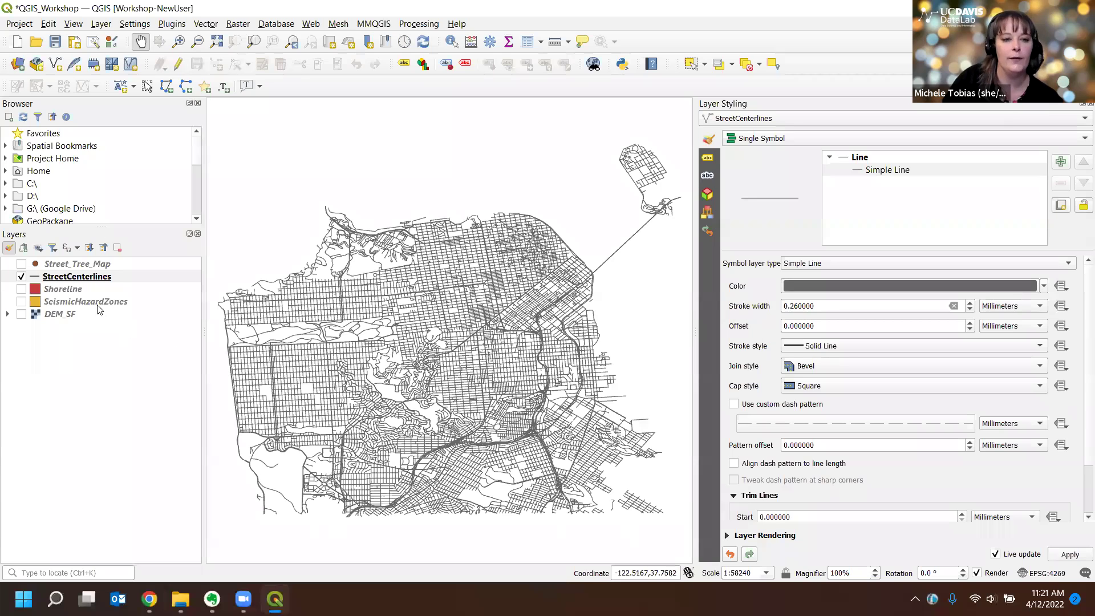
right_click(57, 280)
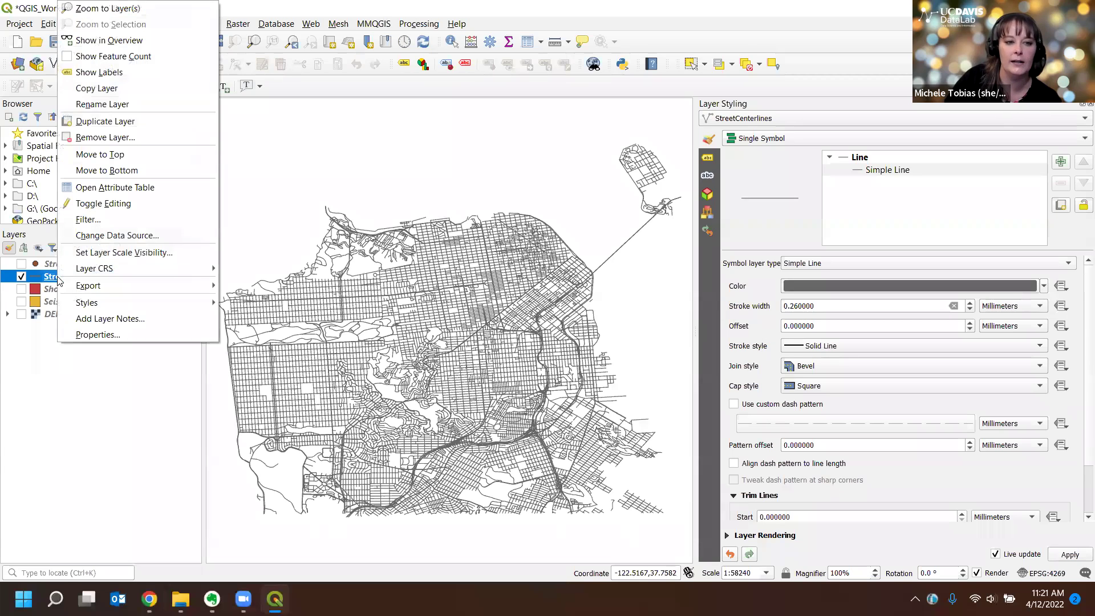
click(132, 190)
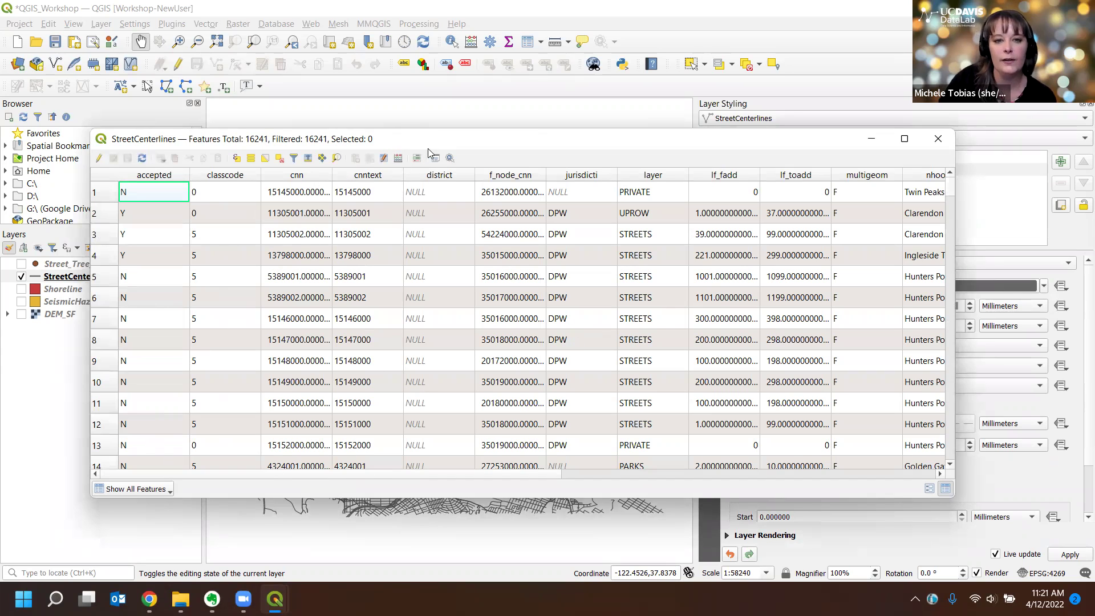
Look through the columns of the StreetCenterlines attribute table, from the first field across to zip_code and back
drag(428, 149, 451, 310)
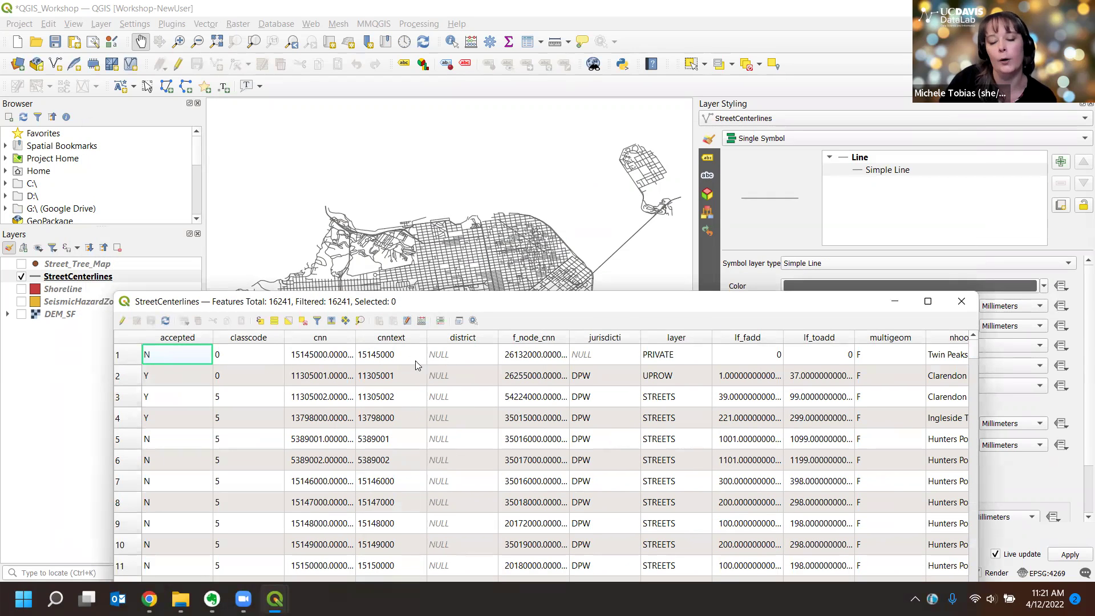
drag(599, 298, 664, 127)
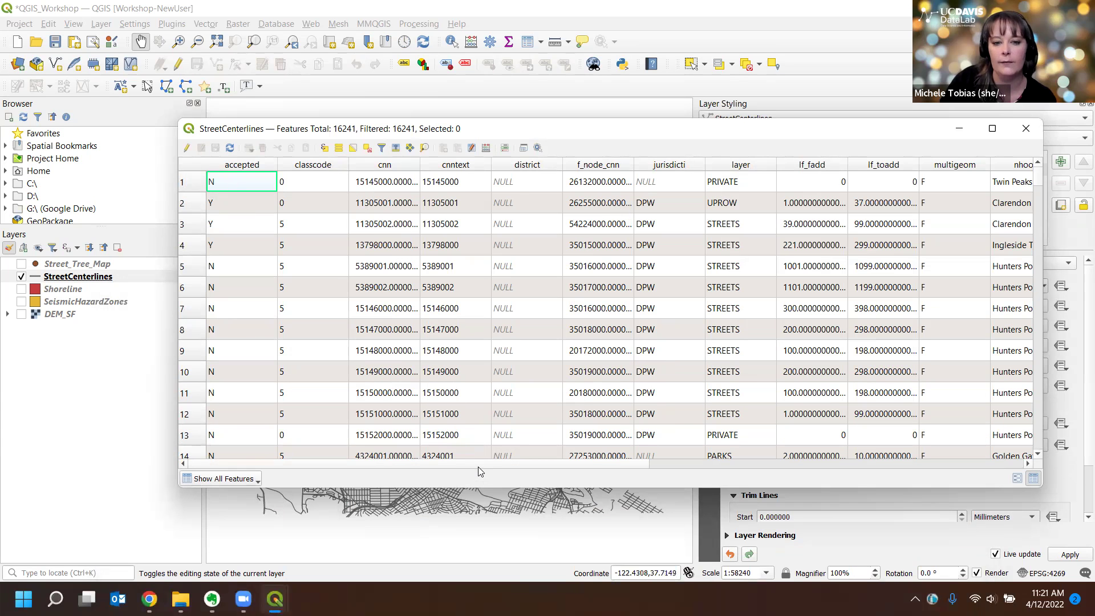
drag(479, 471, 757, 468)
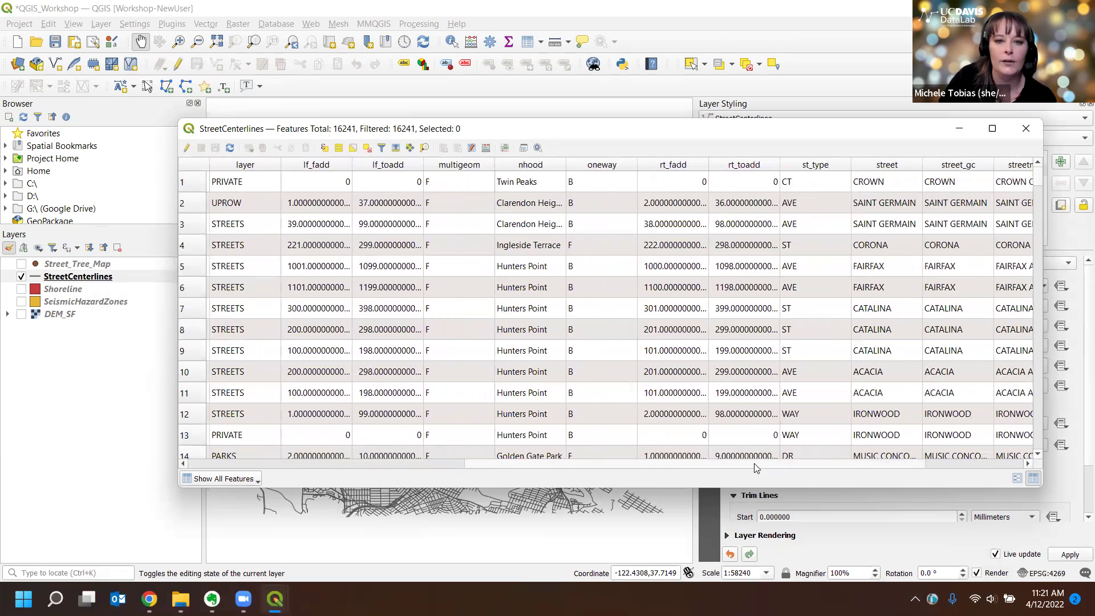
drag(582, 469, 686, 482)
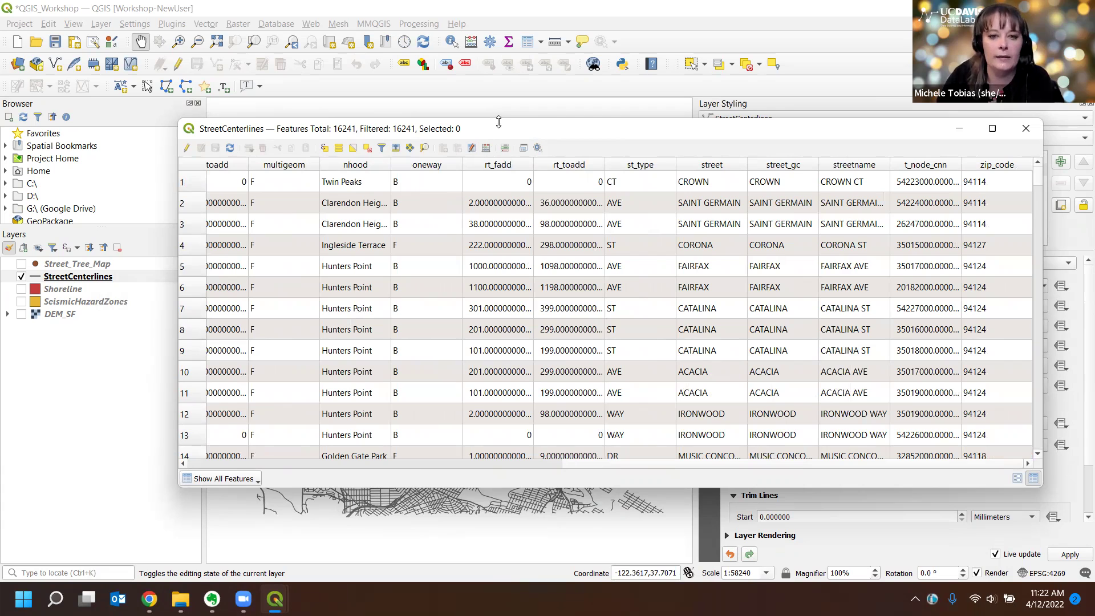
drag(499, 121, 549, 222)
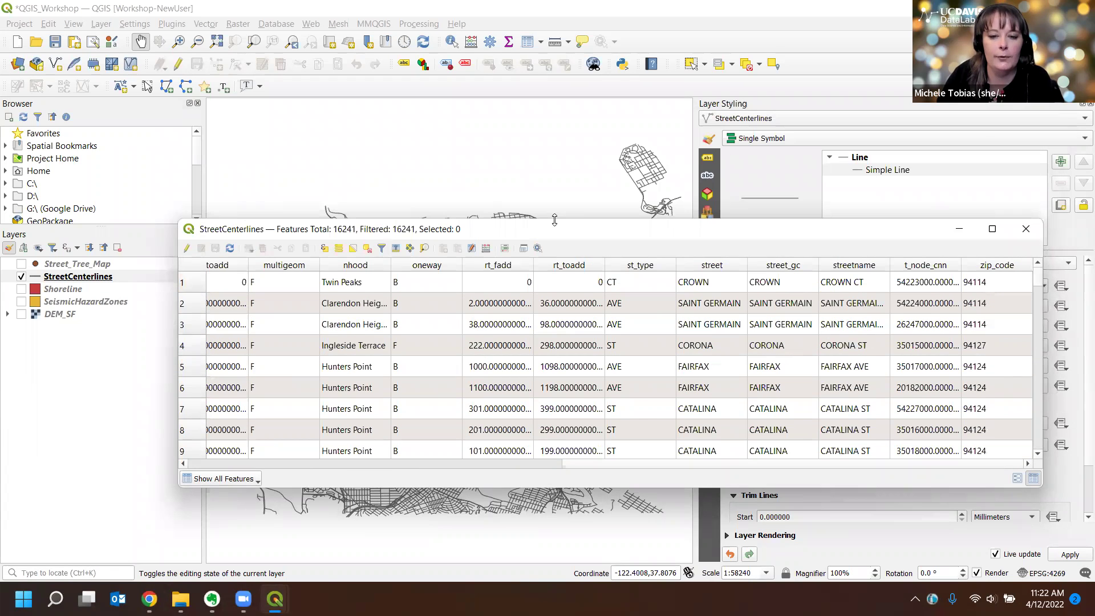
drag(555, 220, 584, 312)
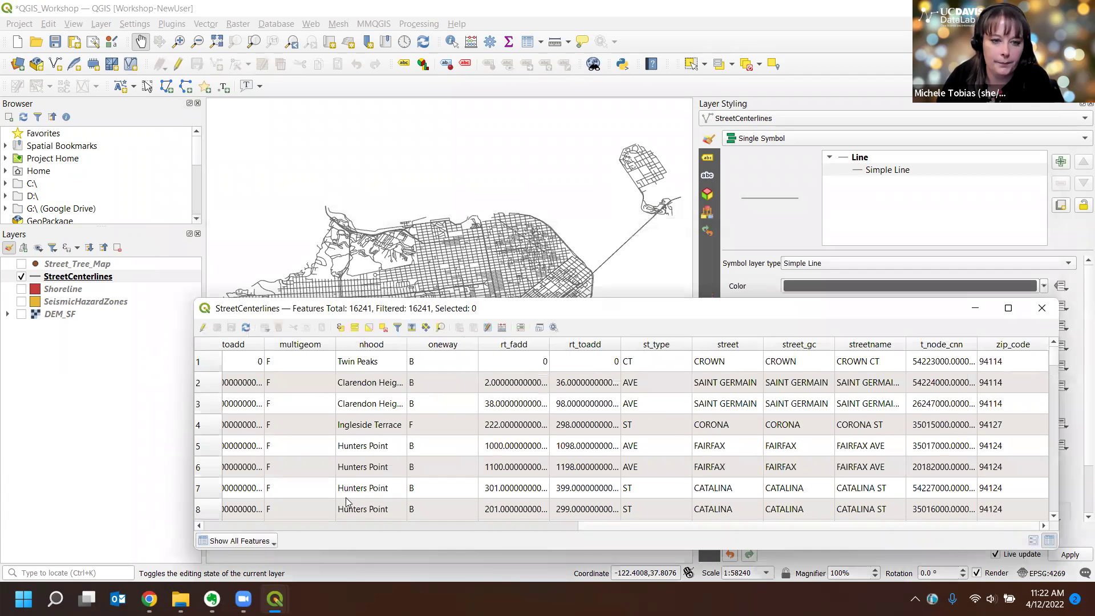
drag(598, 529, 215, 546)
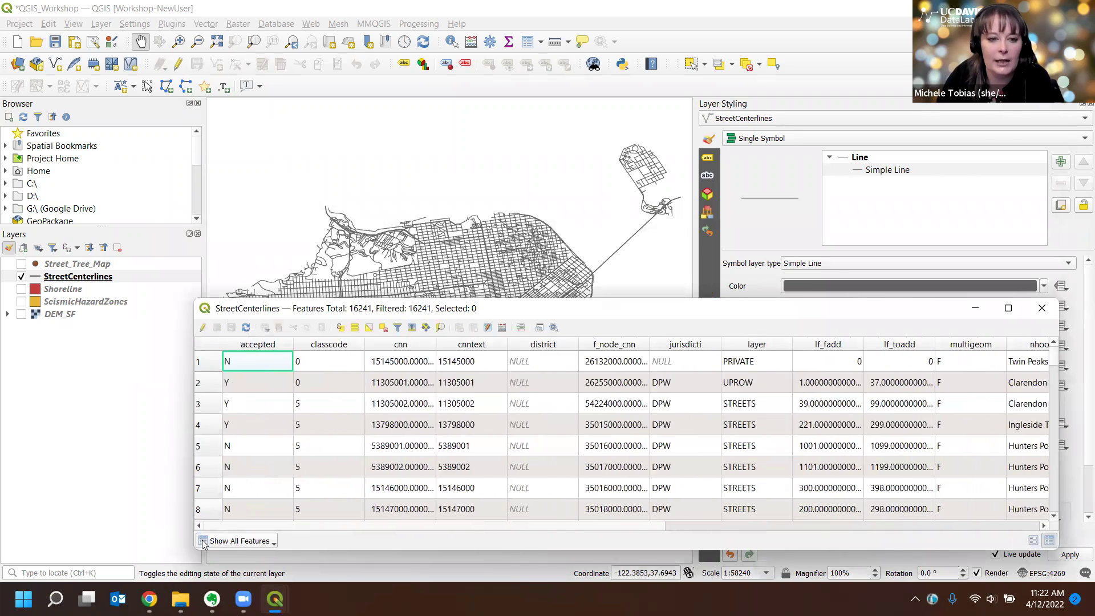
Select the first record in the StreetCenterlines attribute table and zoom the map to that feature
click(202, 365)
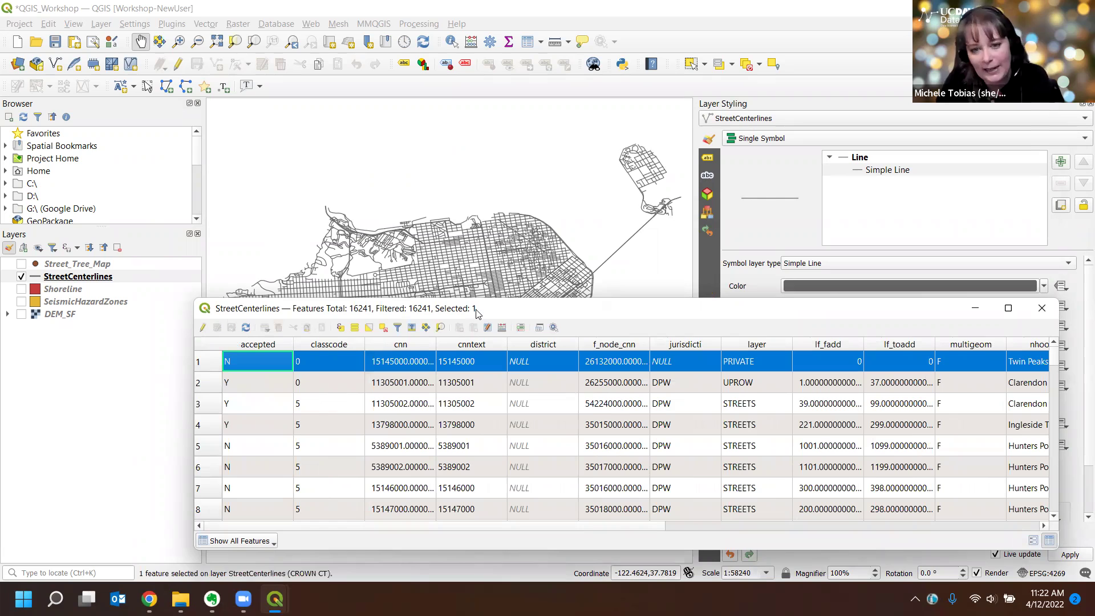
drag(477, 313, 485, 272)
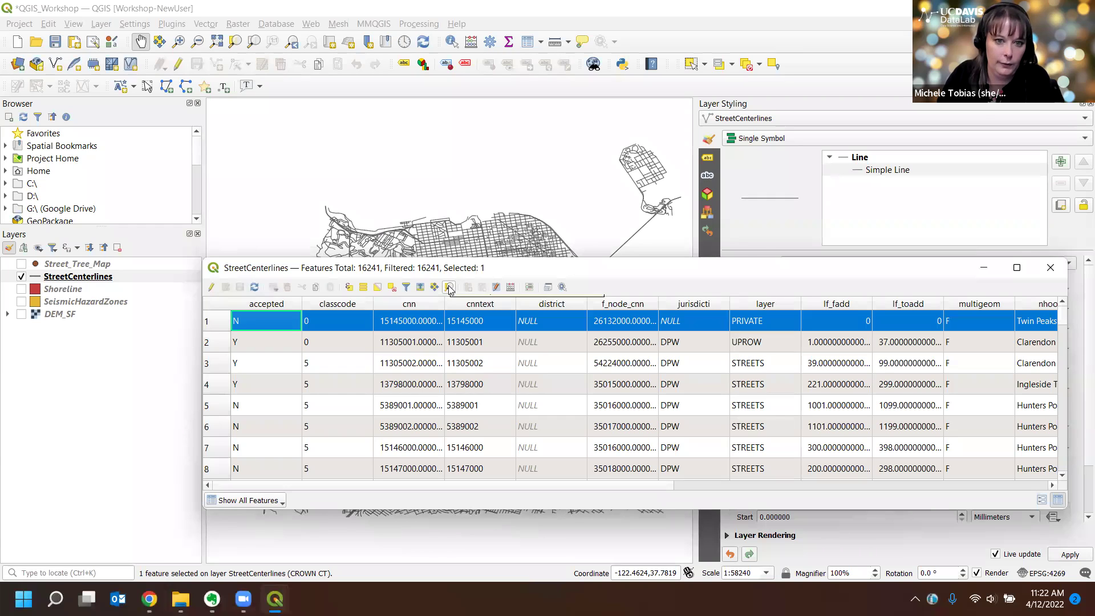
click(449, 287)
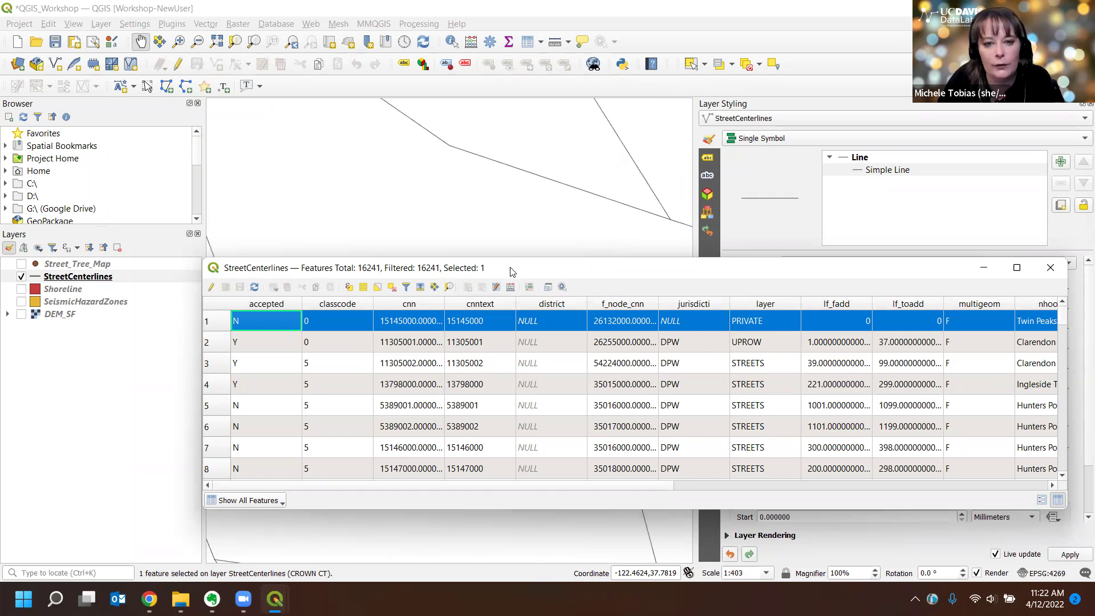
Uncover the map and zoom out around the selected street to a scale of 1:12910 to examine where it lies
drag(513, 271, 464, 454)
click(216, 62)
click(197, 41)
click(419, 314)
click(433, 318)
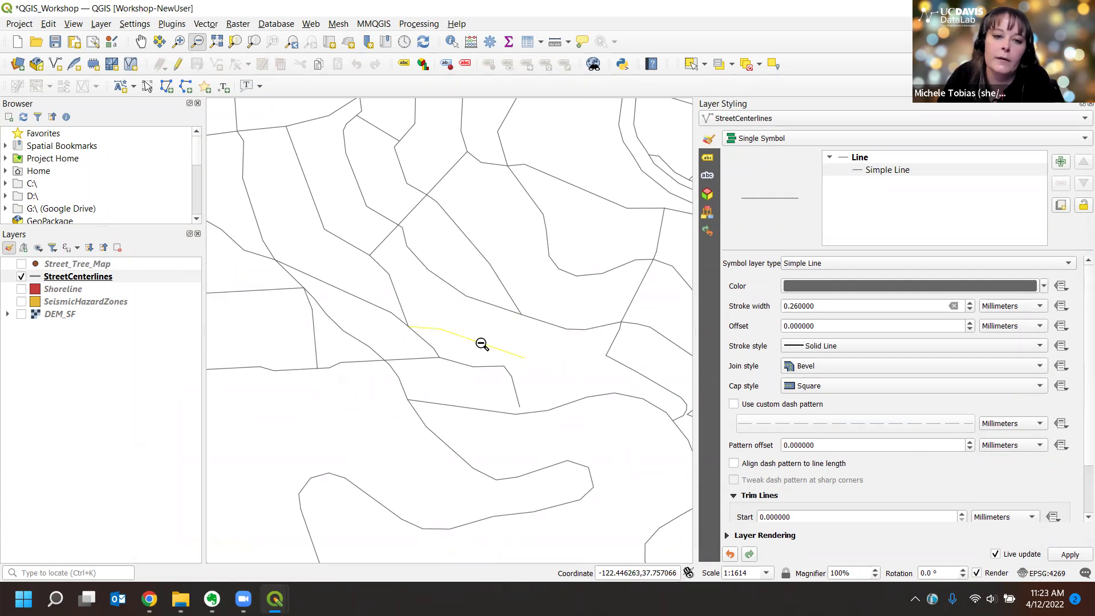
click(482, 344)
click(481, 345)
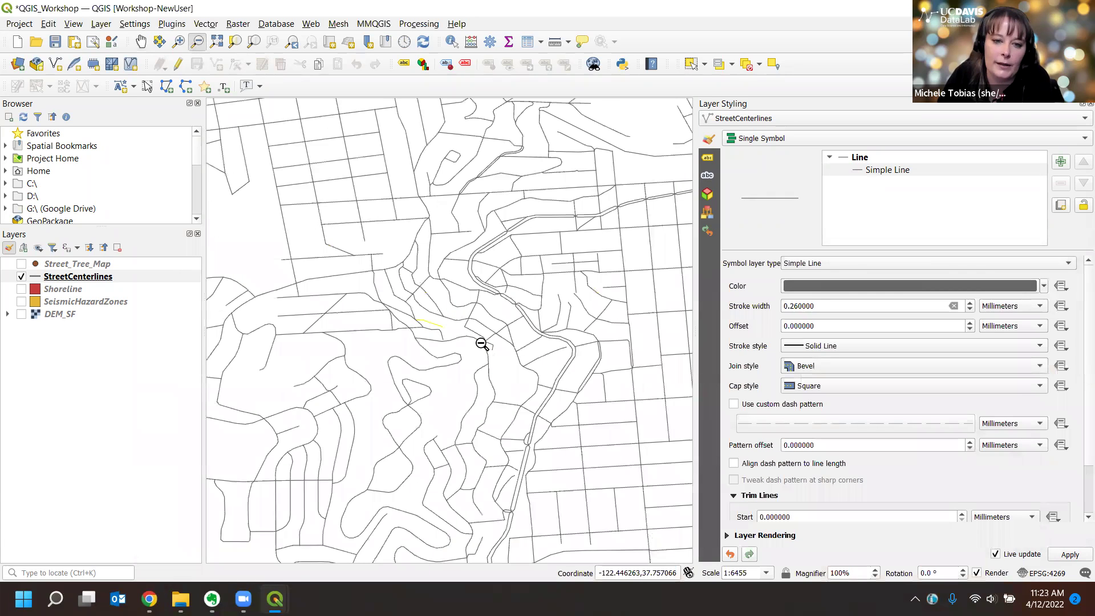
click(450, 317)
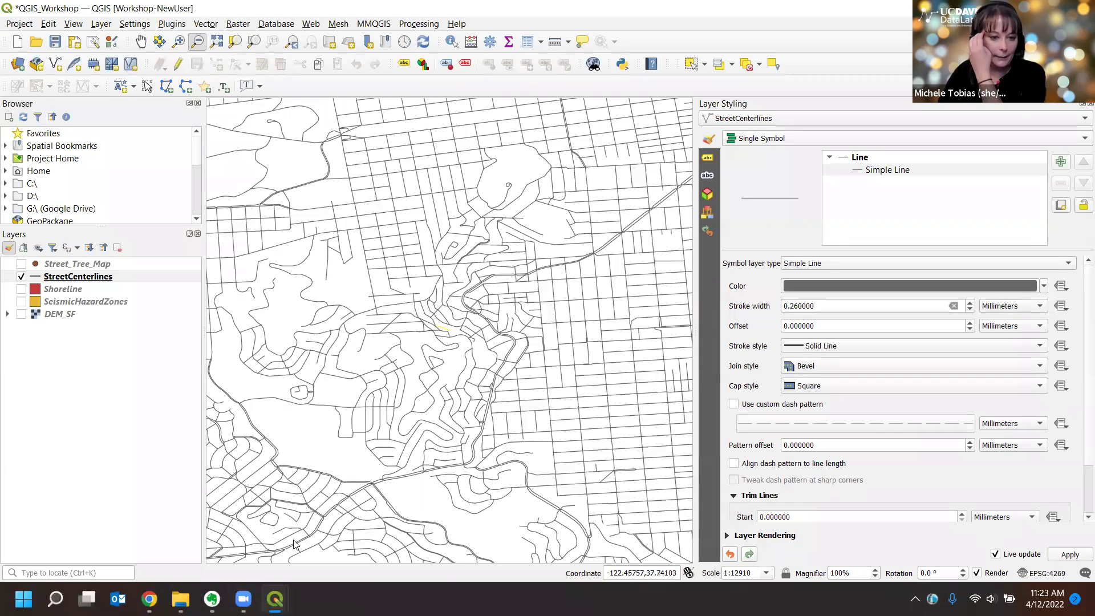
Bring back the StreetCenterlines attribute table and deselect all of its features
click(358, 529)
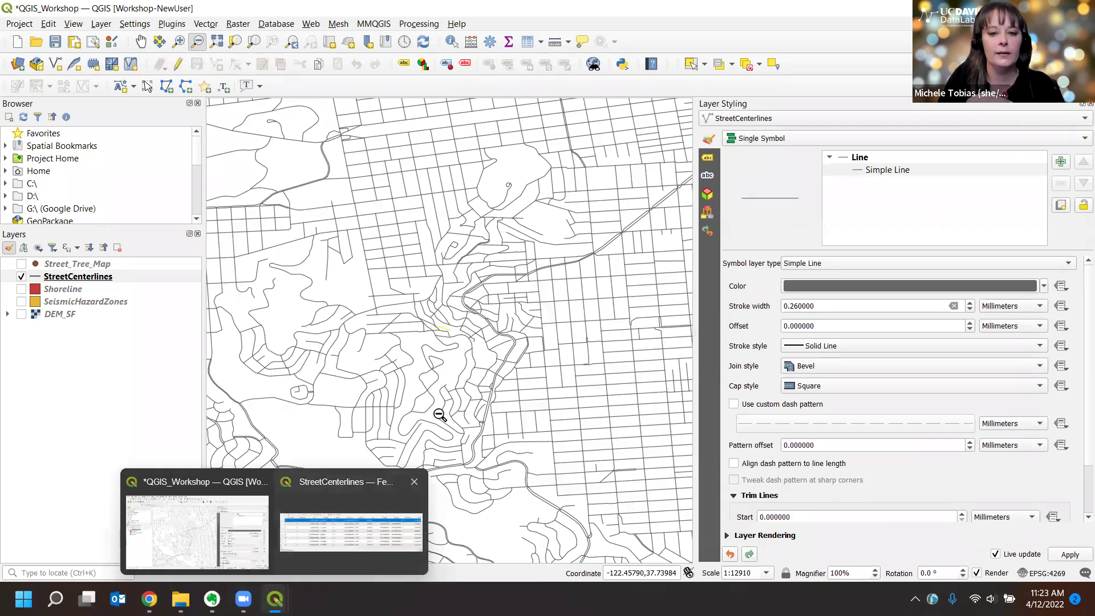
drag(528, 456, 539, 217)
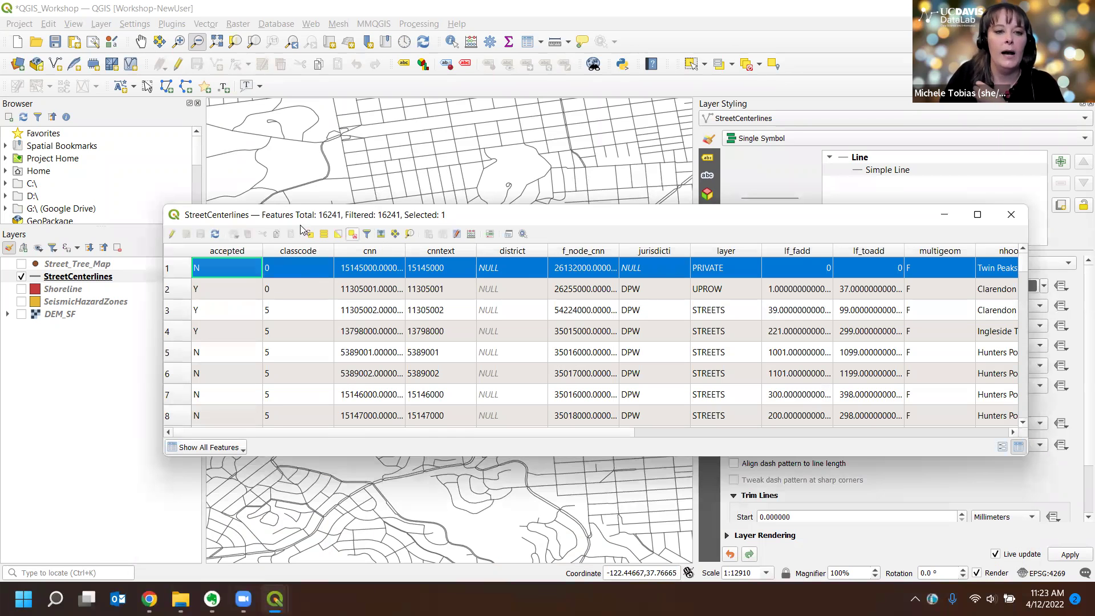
click(352, 235)
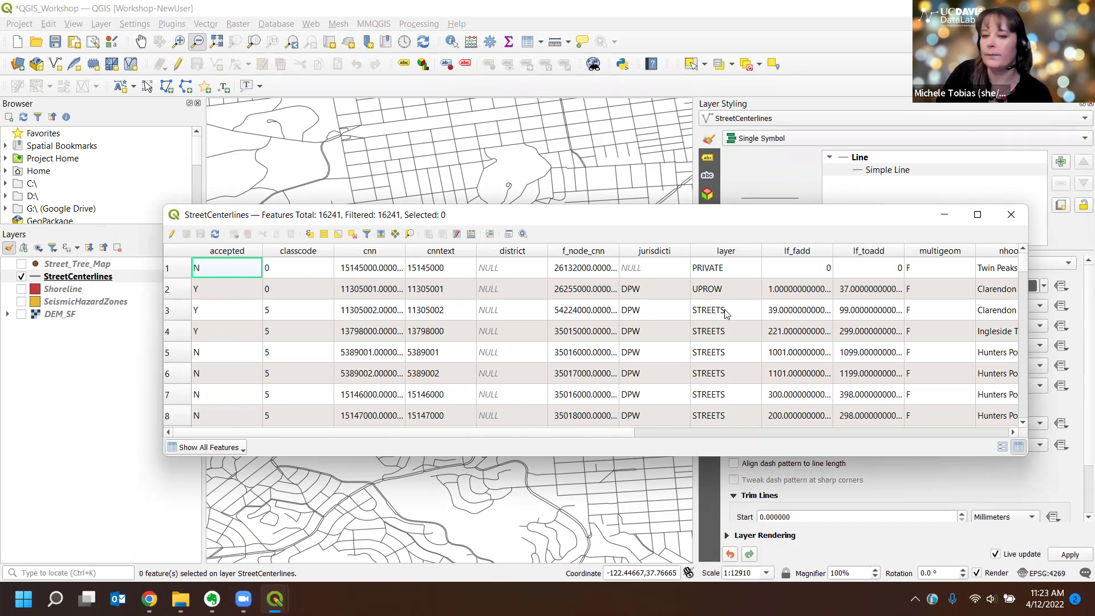
Uncover the map, zoom in on the hillside streets to 1:3227, and zoom back out to view the city at 1:51641
drag(710, 508, 710, 510)
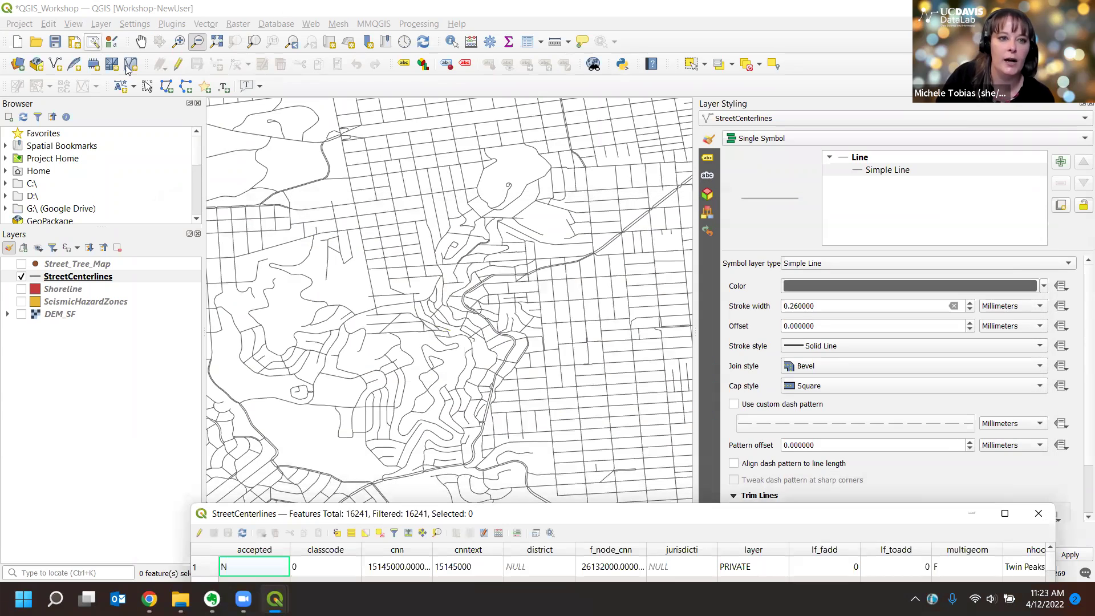
click(179, 42)
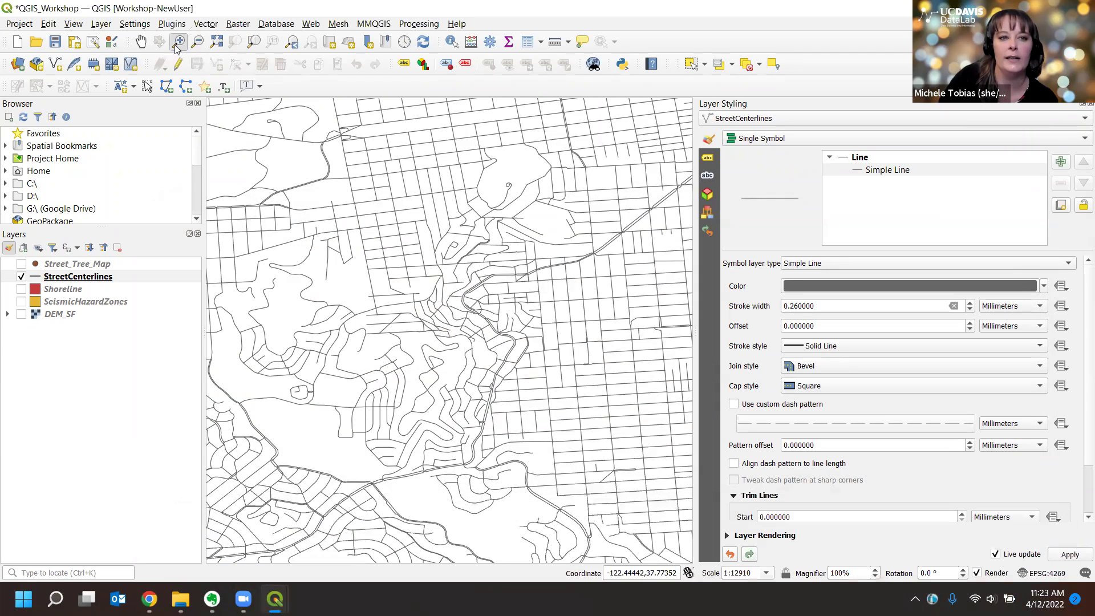
click(360, 330)
click(362, 328)
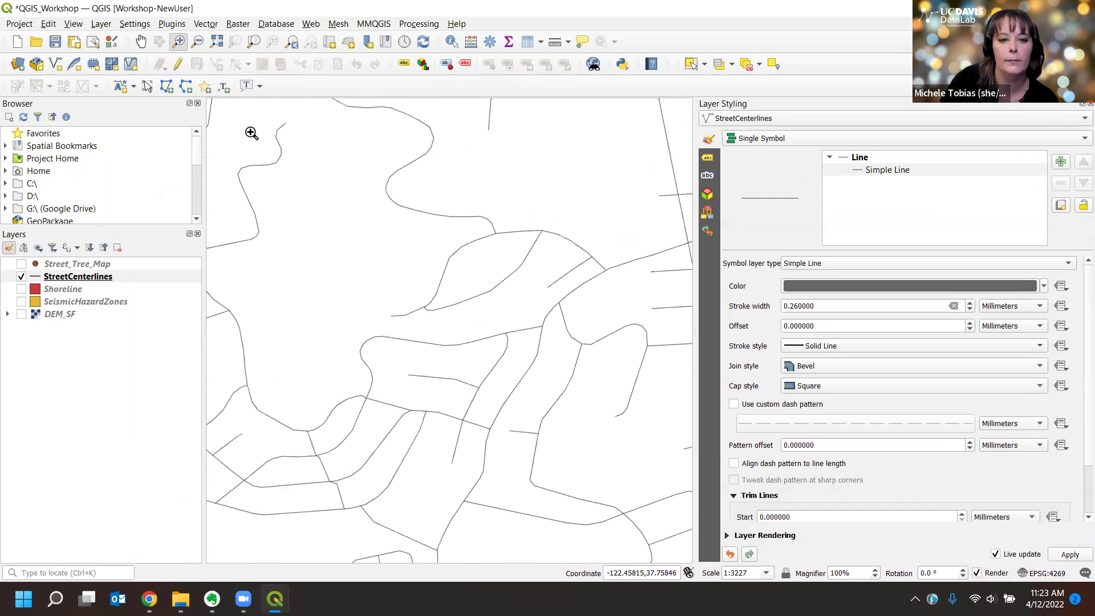
click(197, 42)
click(472, 337)
click(472, 337)
click(473, 337)
click(472, 338)
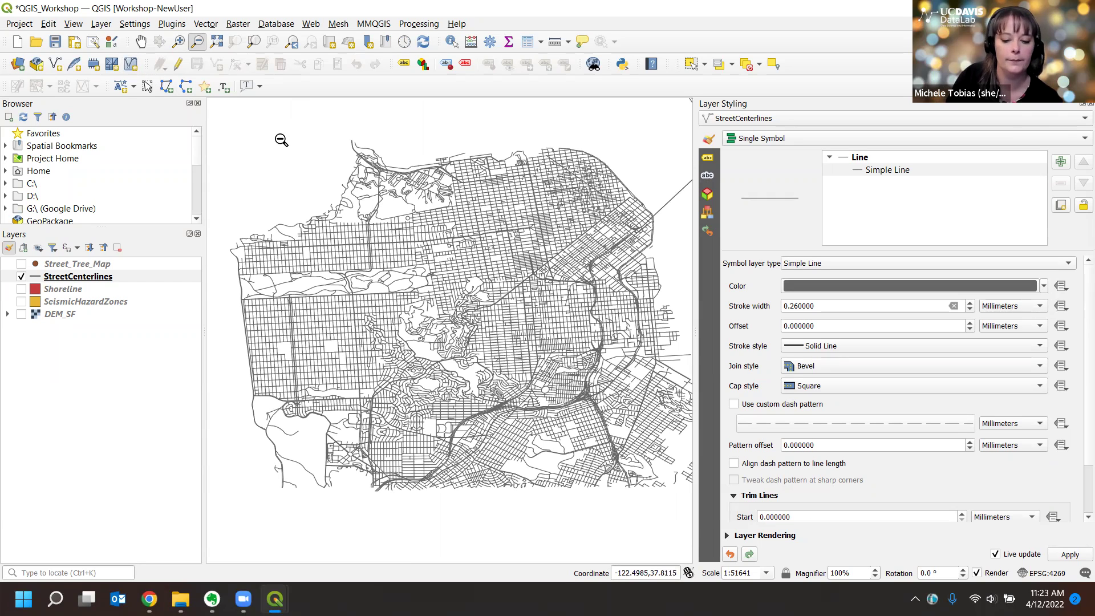
Pan the map a short distance and zoom it to the full extent of the StreetCenterlines layer
click(140, 43)
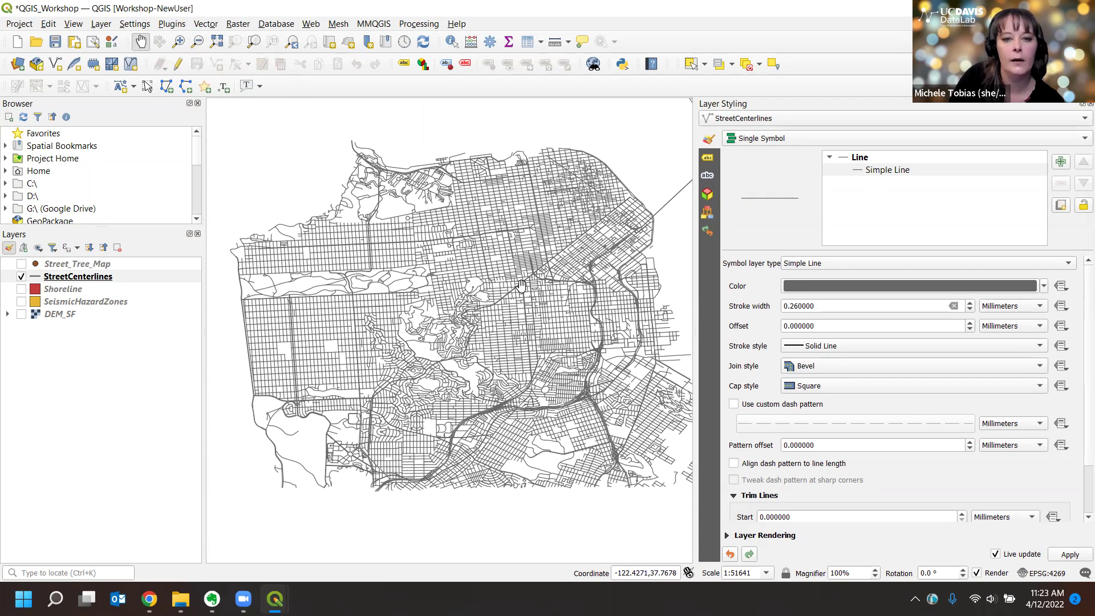
mouse_move(500, 309)
mouse_down()
mouse_move(490, 323)
mouse_move(494, 304)
mouse_up()
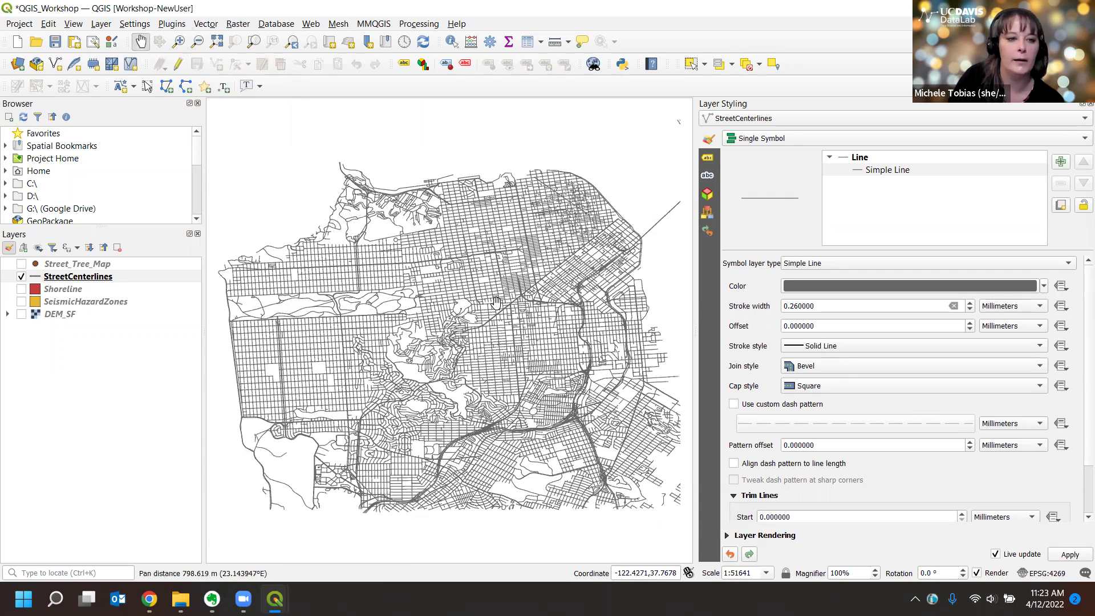
right_click(90, 279)
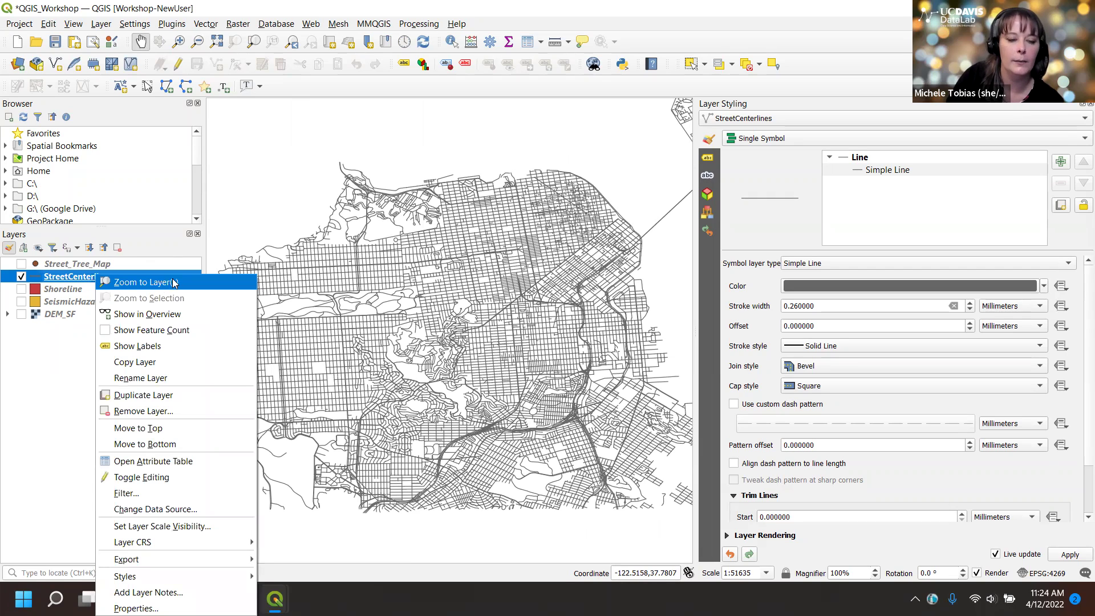
click(175, 284)
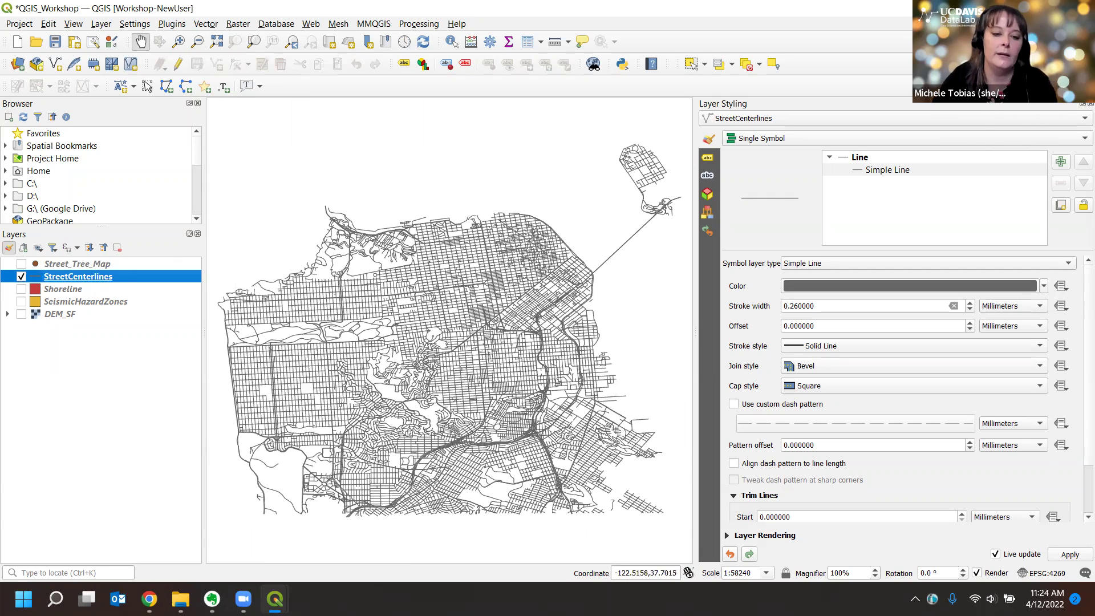
Return to the StreetCenterlines attribute table and start selecting its features by expression
mouse_move(181, 599)
mouse_move(275, 599)
click(357, 542)
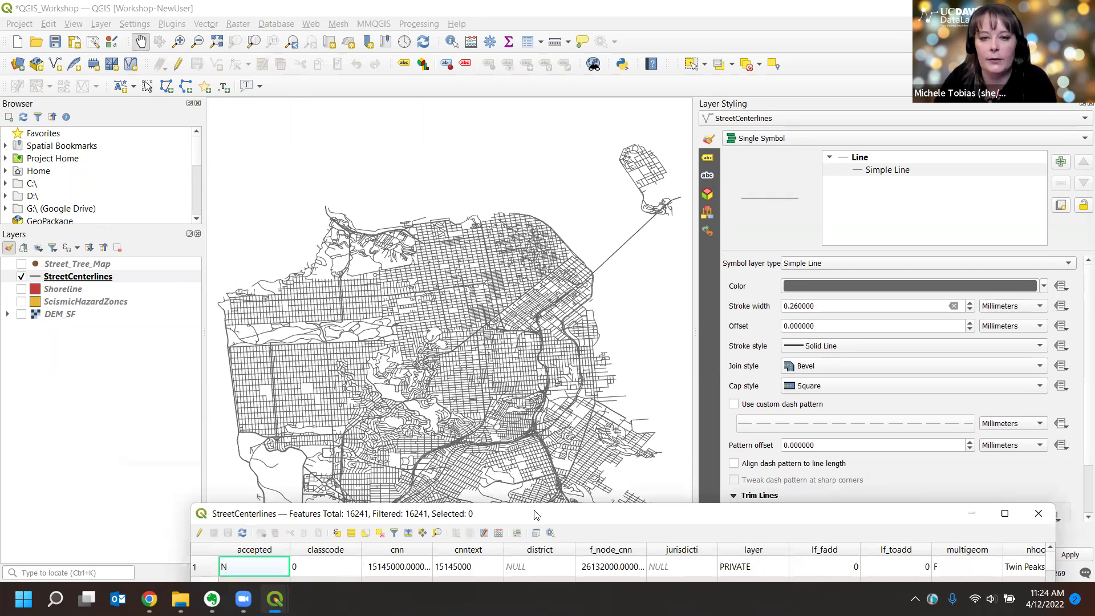
drag(536, 515, 515, 308)
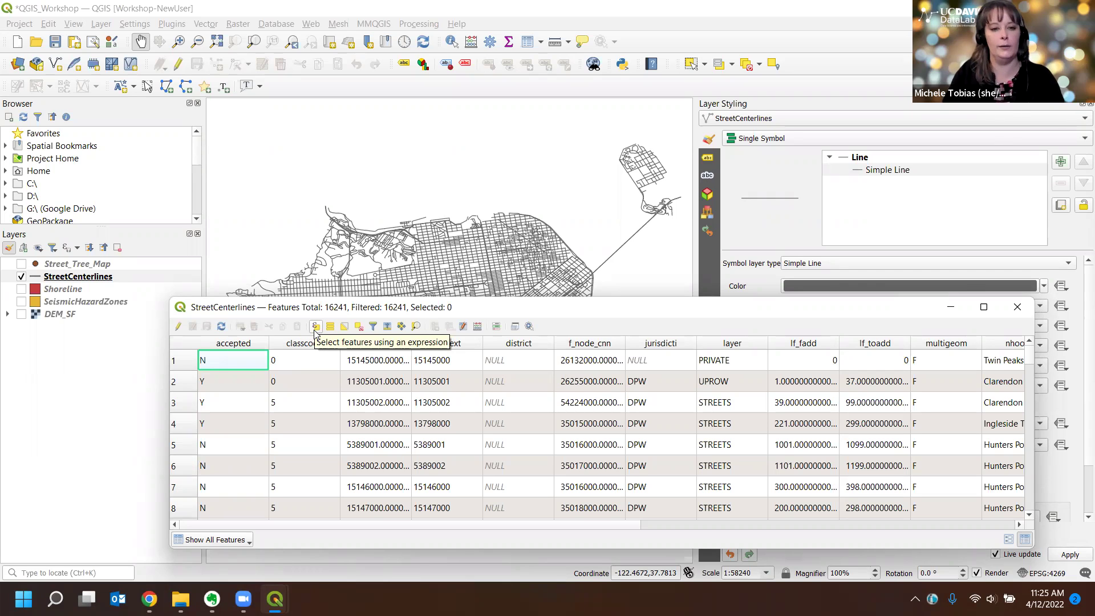
click(316, 327)
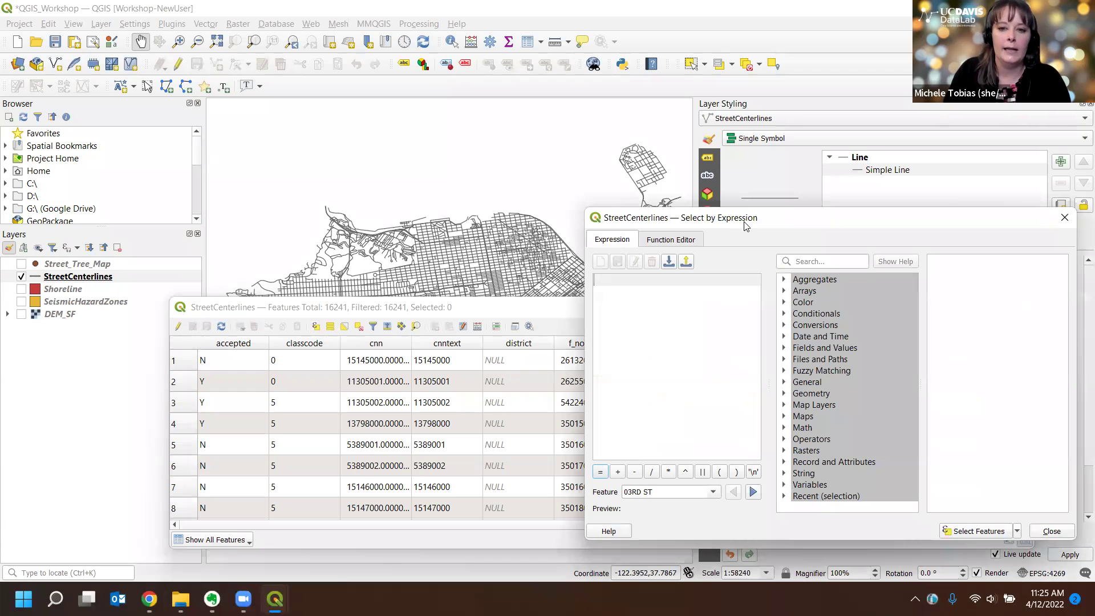
drag(740, 223, 662, 171)
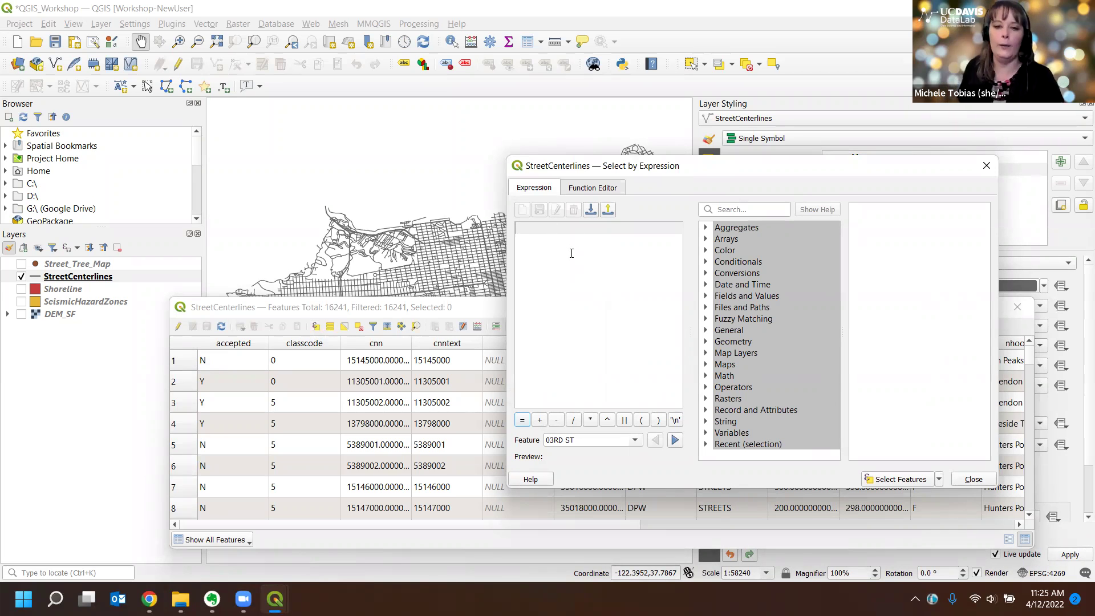
Browse the layer's available fields and values and insert the "classcode" field into the selection expression
click(706, 297)
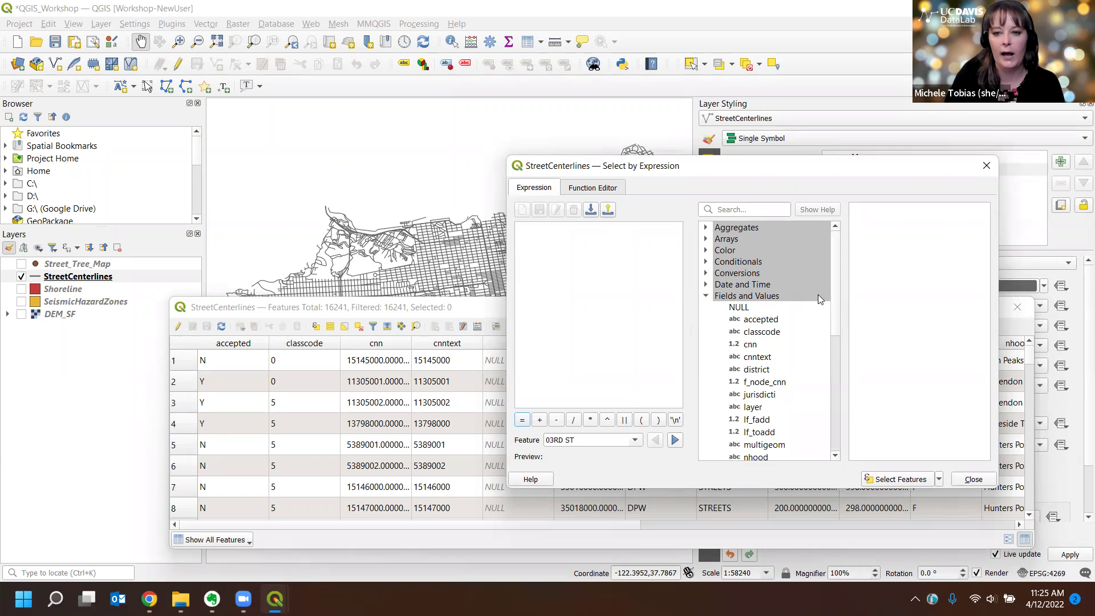
scroll(838, 289, down, 3)
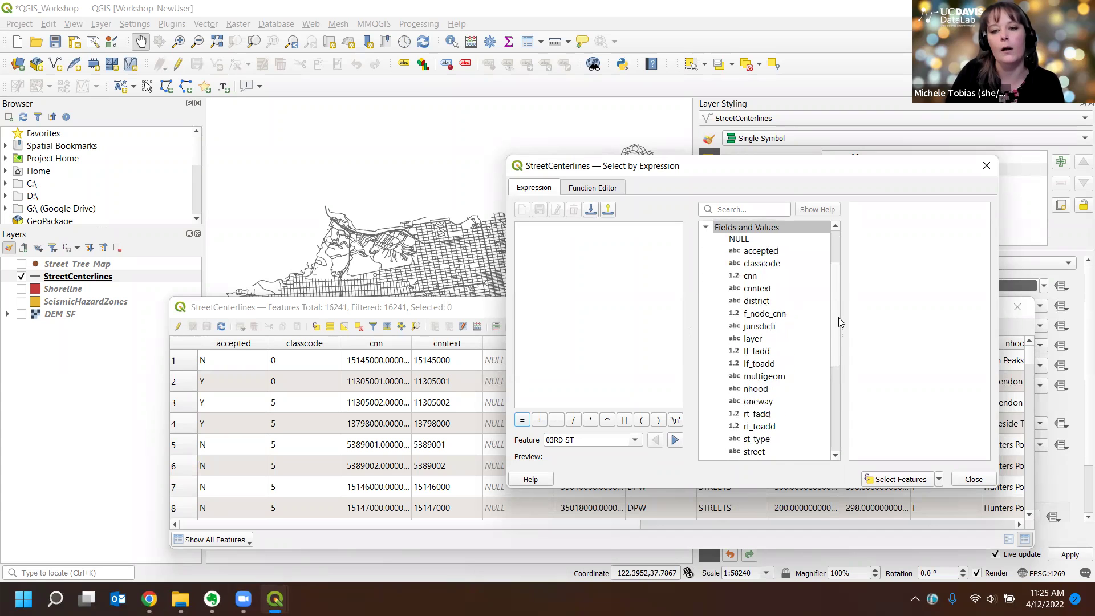
scroll(839, 331, down, 1)
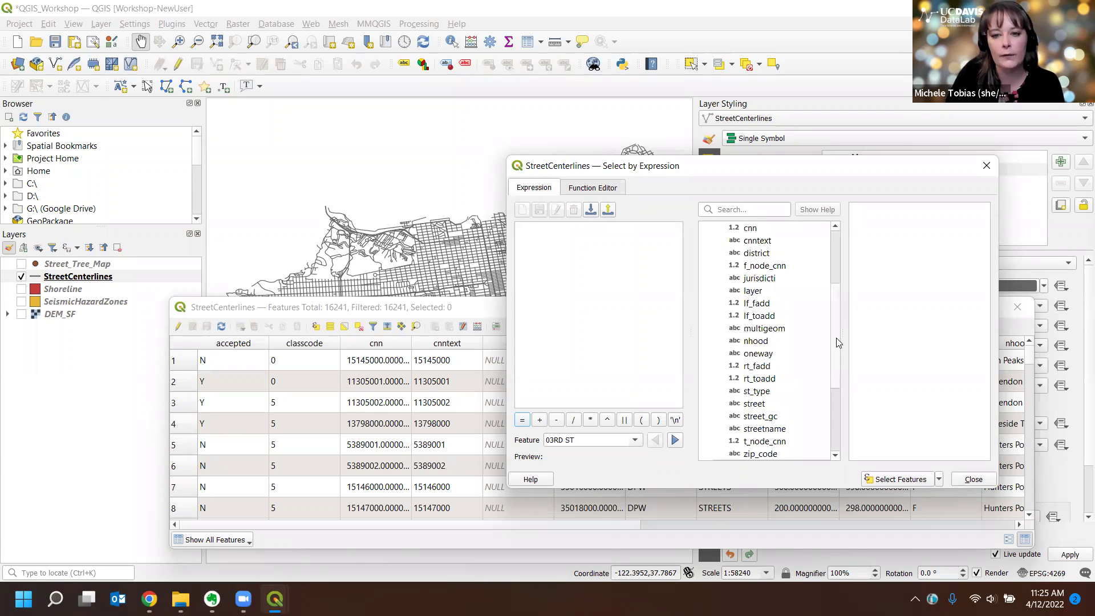
scroll(837, 336, up, 3)
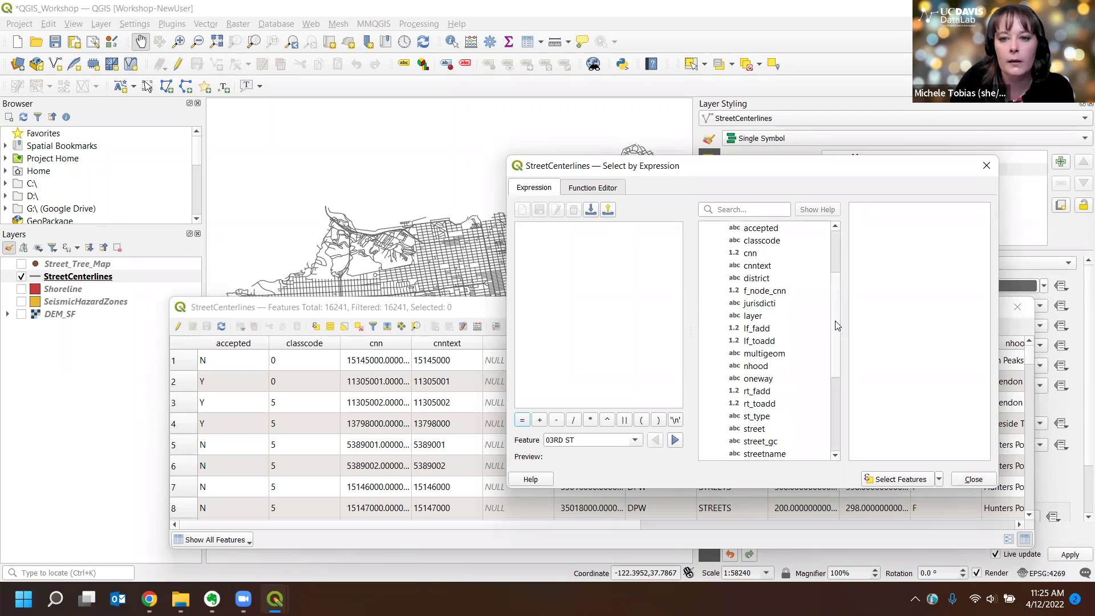
scroll(835, 325, down, 2)
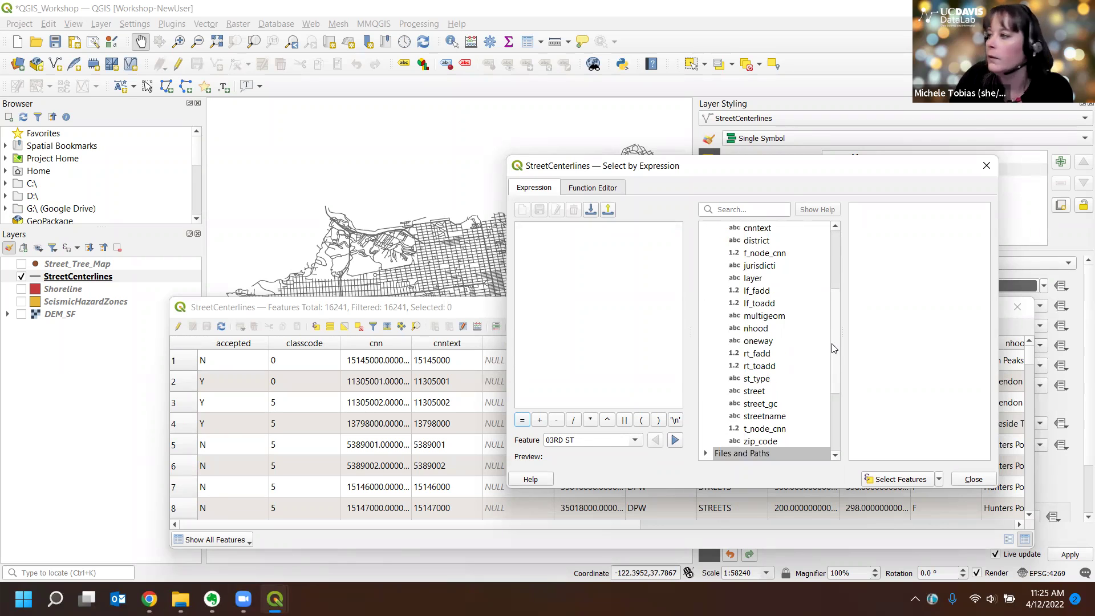
scroll(830, 340, up, 2)
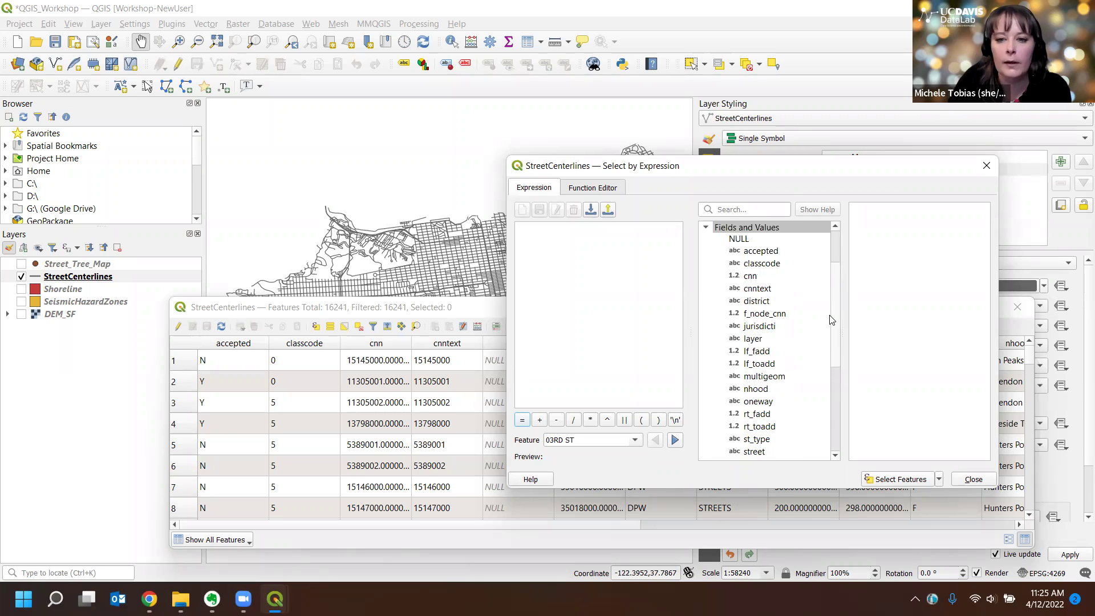
double_click(763, 266)
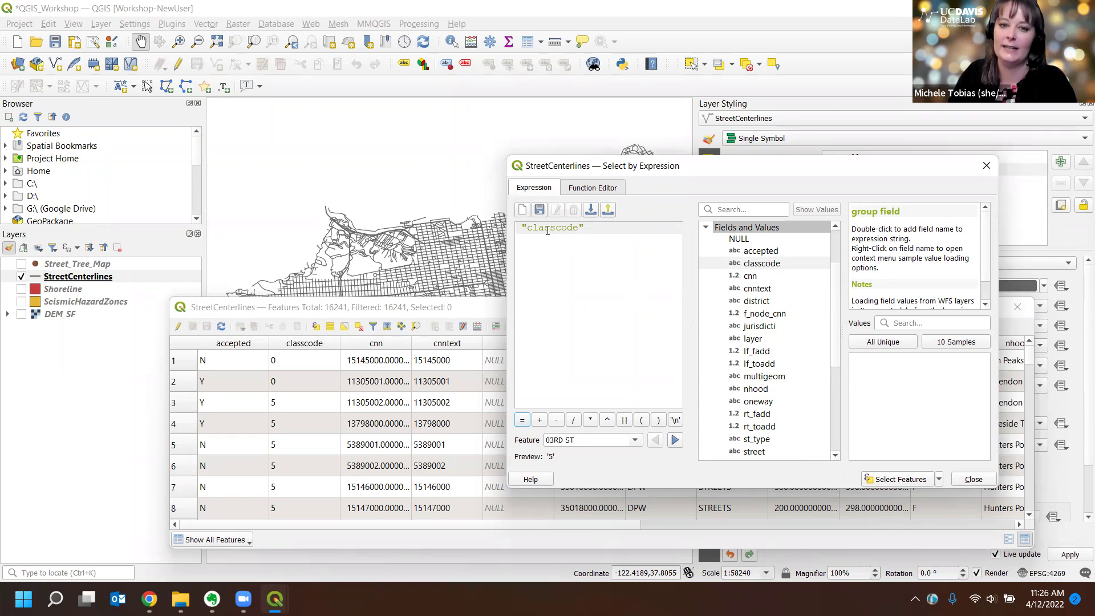
List all unique classcode values, complete the expression as "classcode" = '1', select the matching features, and close the expression window
click(882, 343)
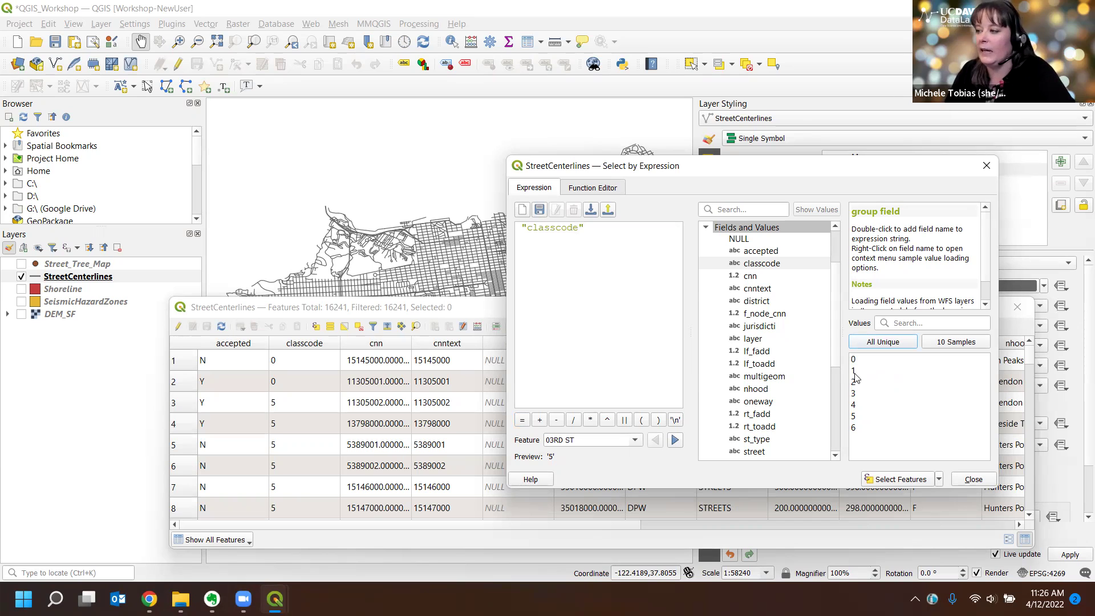
click(621, 233)
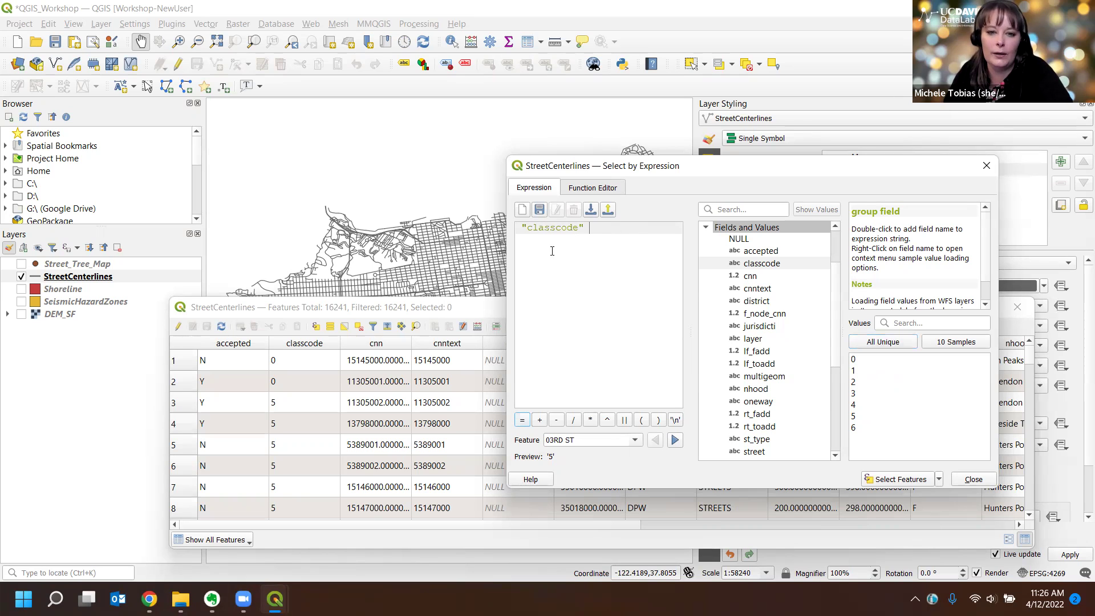
click(523, 420)
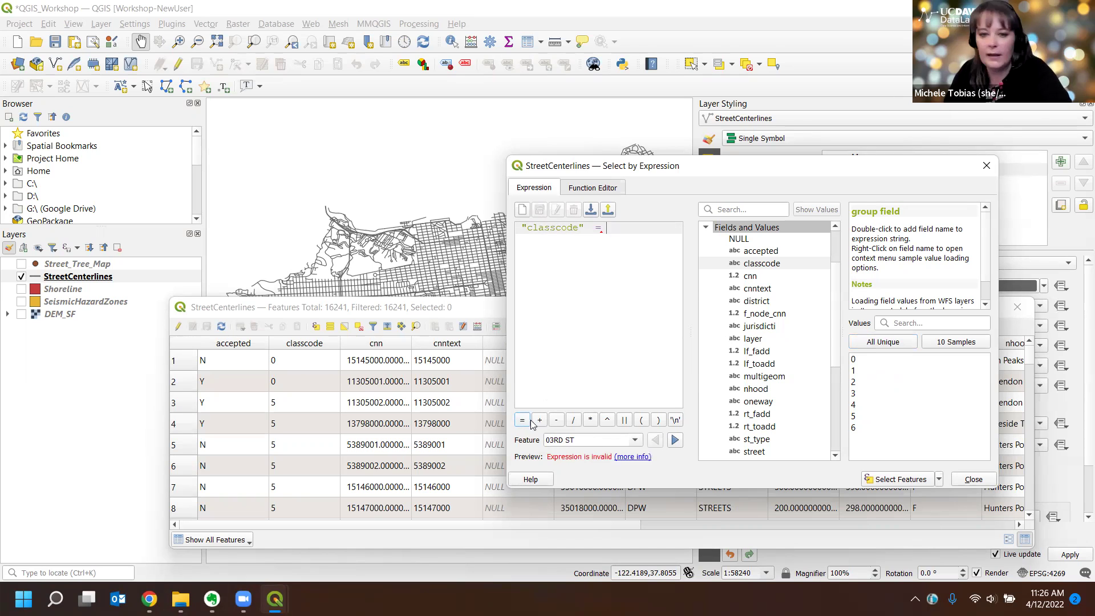
double_click(855, 372)
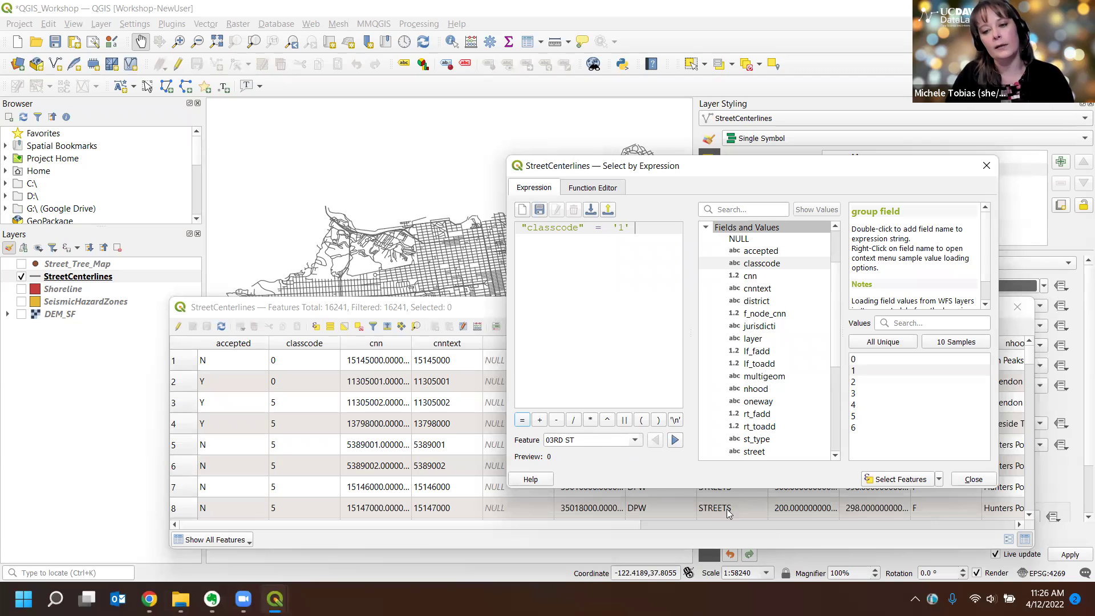
click(900, 481)
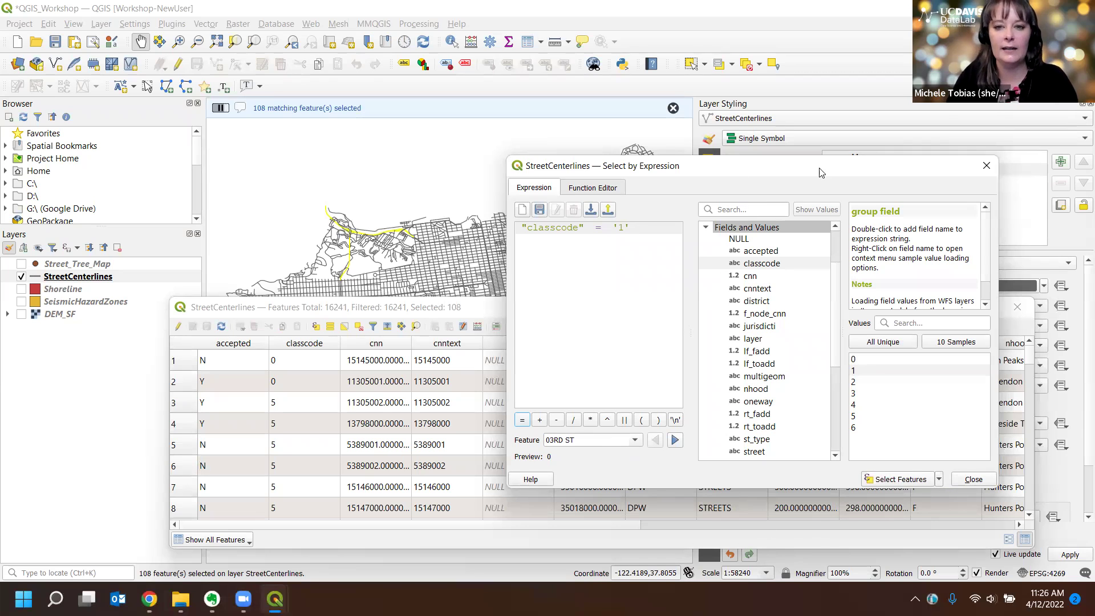
click(987, 165)
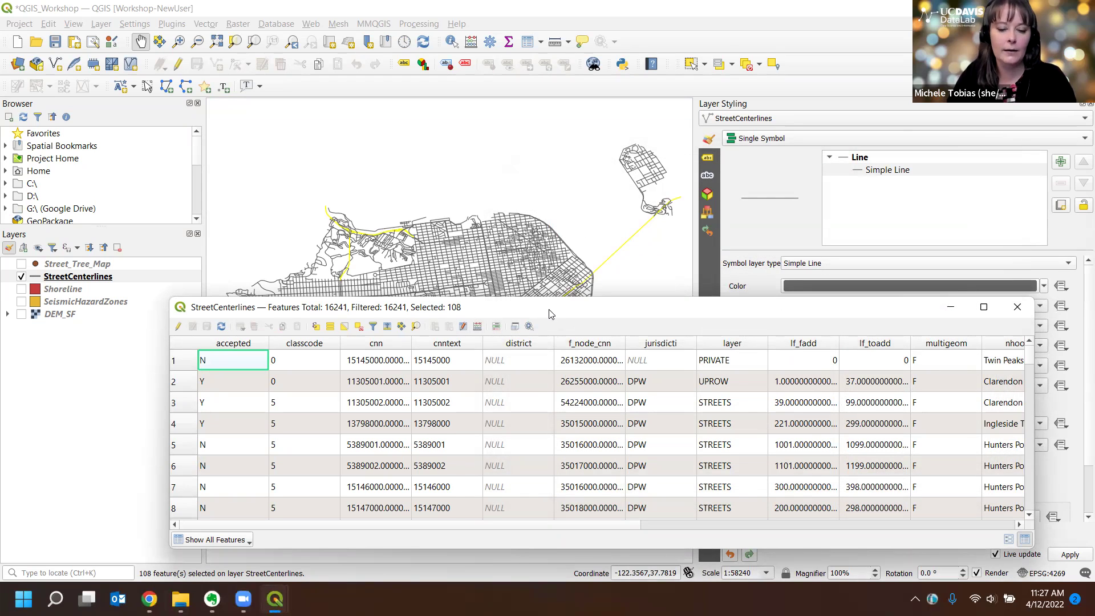
Reposition the attribute table to examine the selected streets on the map, keeping the table's selection tools accessible
drag(552, 314, 541, 525)
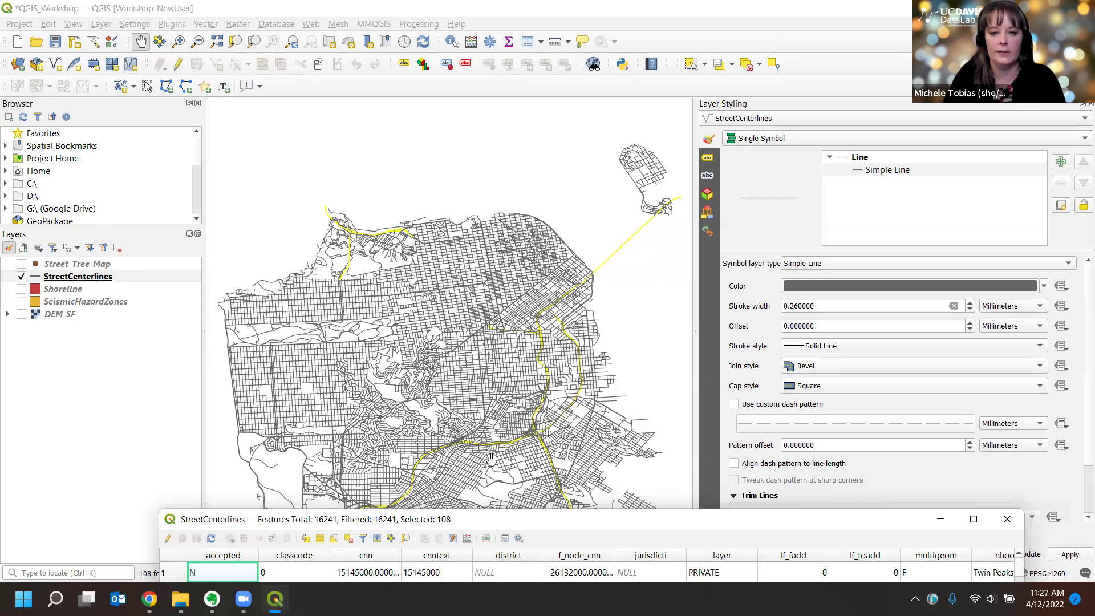
drag(530, 506, 308, 206)
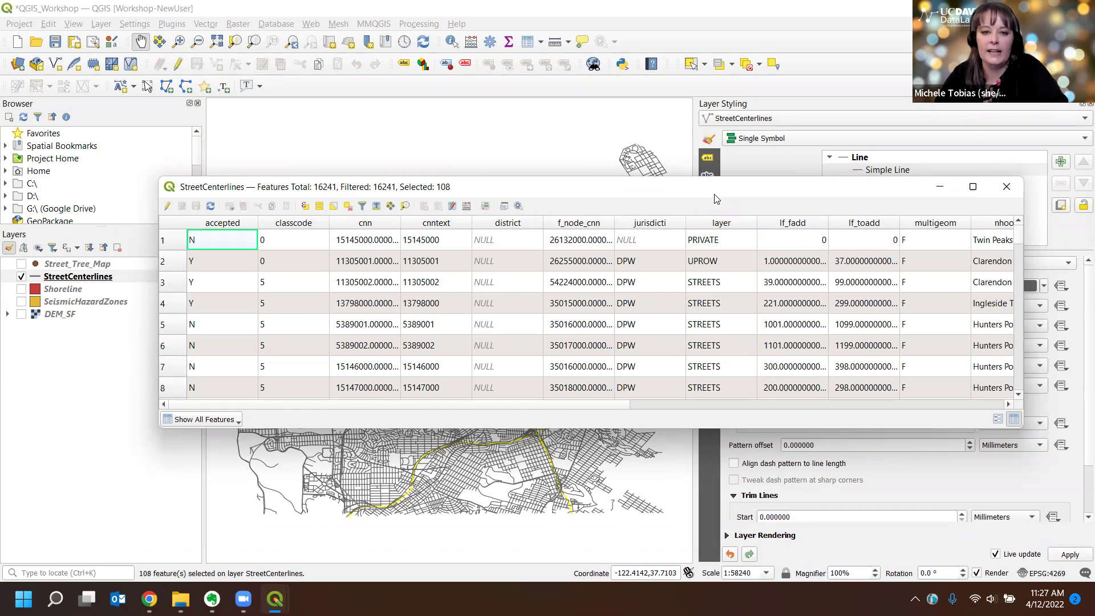
drag(717, 198, 735, 354)
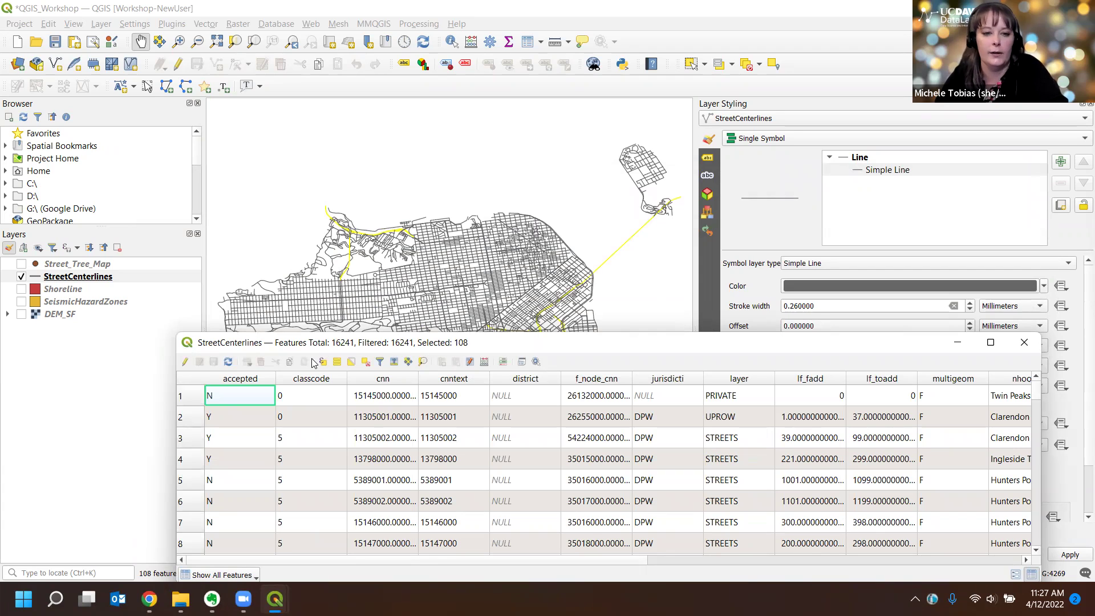
Deselect all StreetCenterlines features and close the attribute table
click(365, 367)
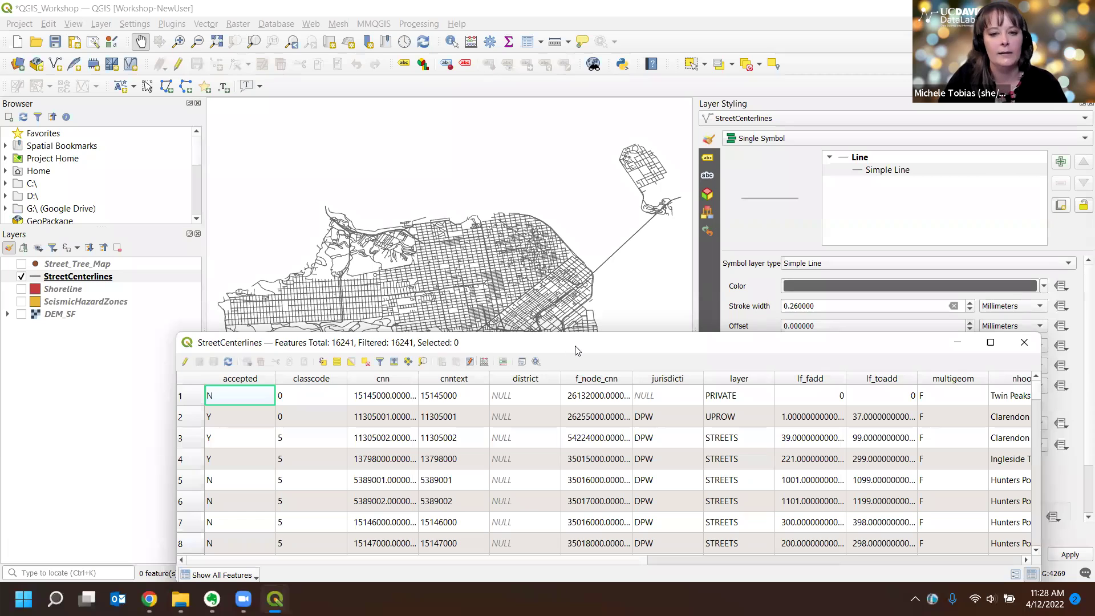
drag(575, 344, 575, 306)
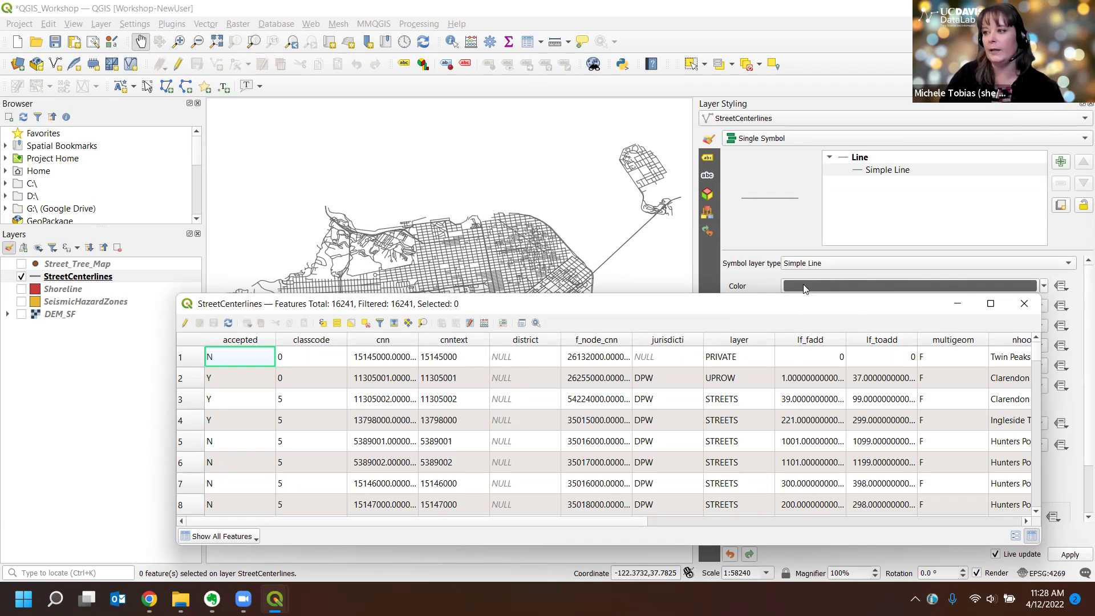
click(1024, 304)
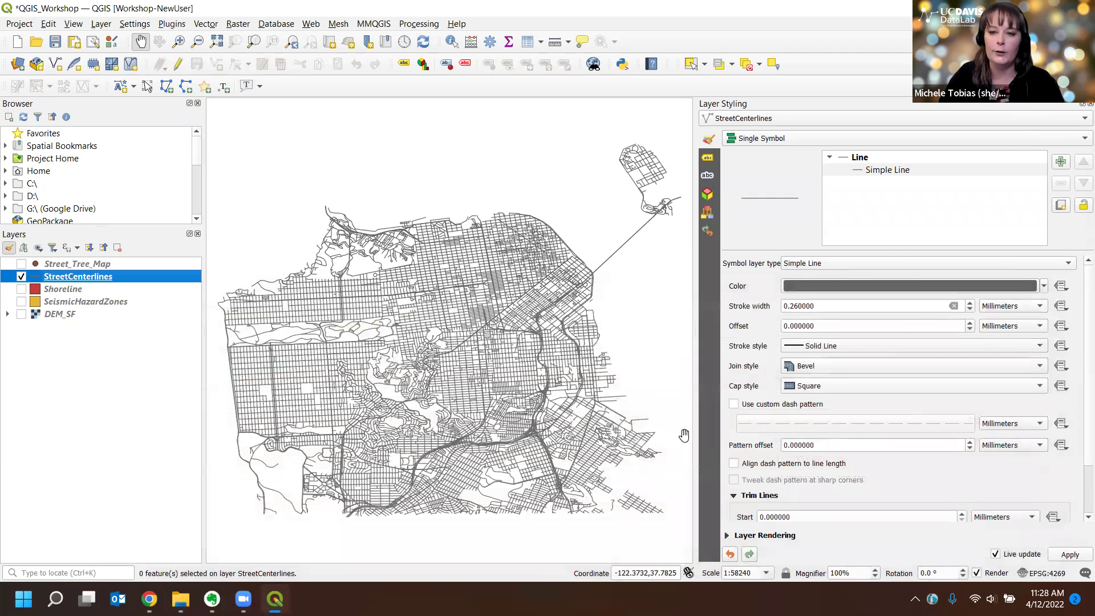
Style the StreetCenterlines layer with the Categorized renderer, using classcode as the value, and classify it with random colors
click(769, 172)
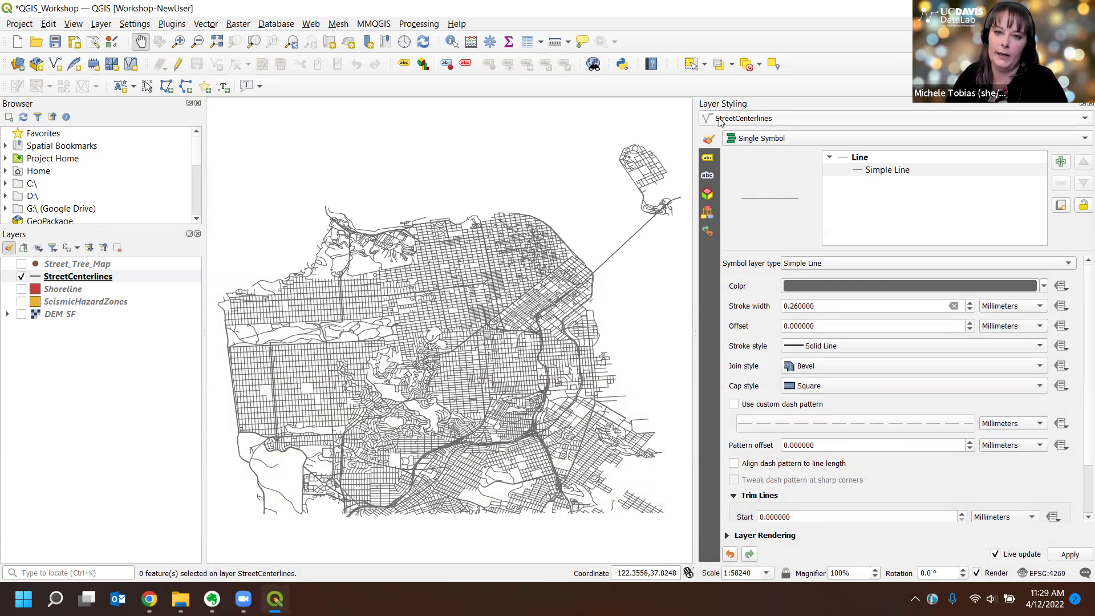
click(763, 140)
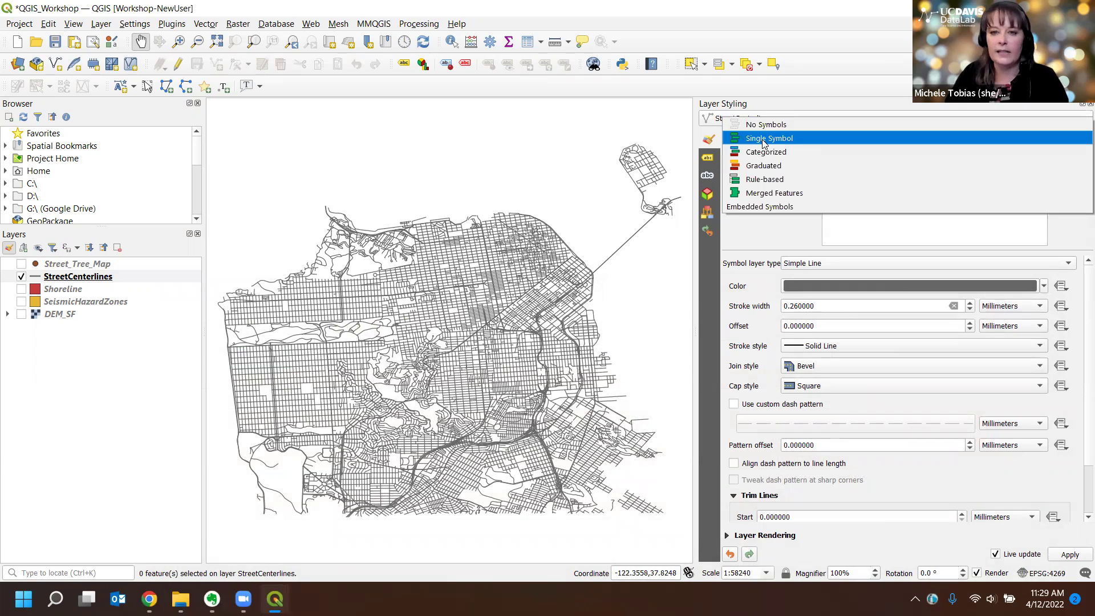
click(800, 152)
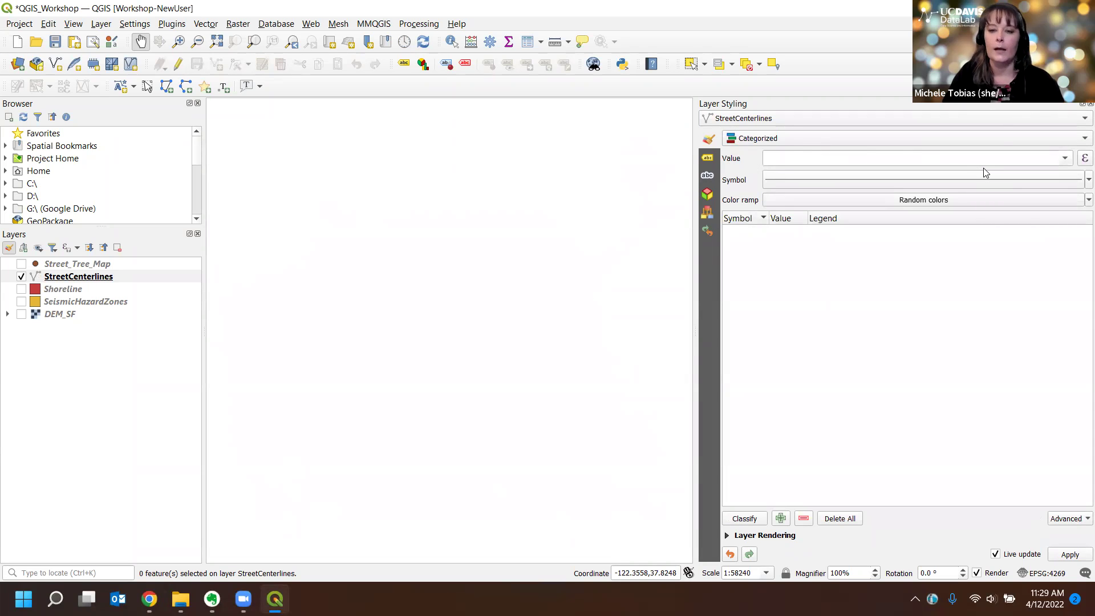
click(1065, 158)
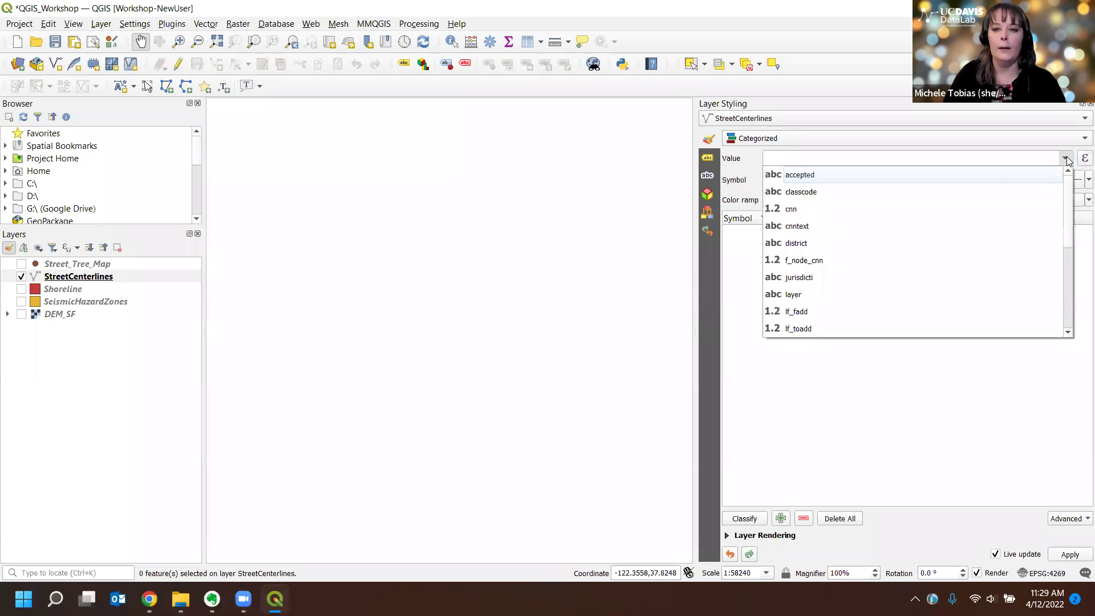
click(800, 193)
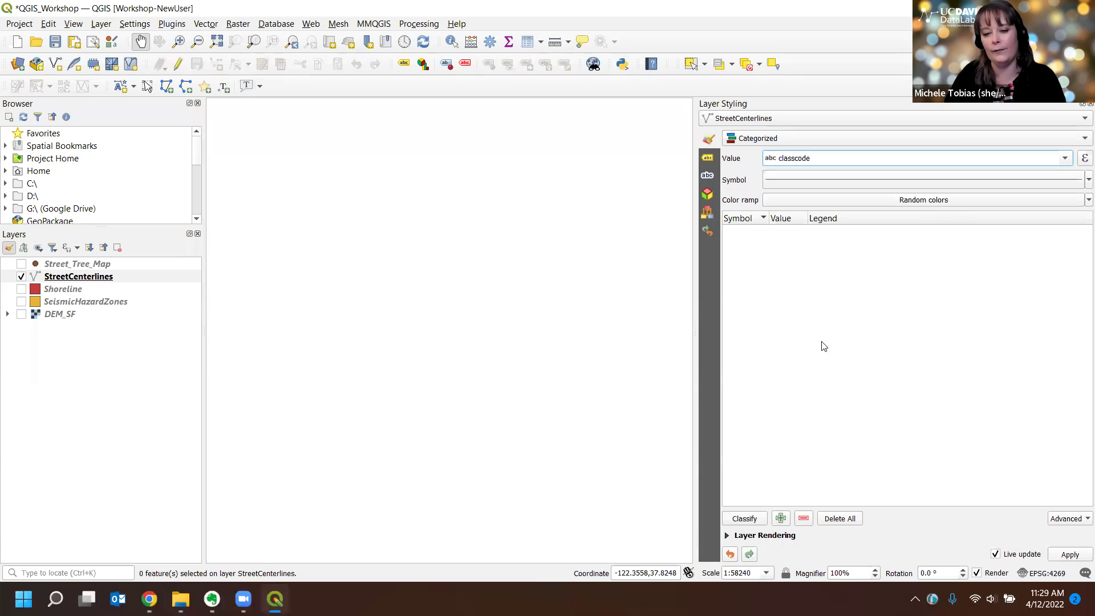
click(745, 519)
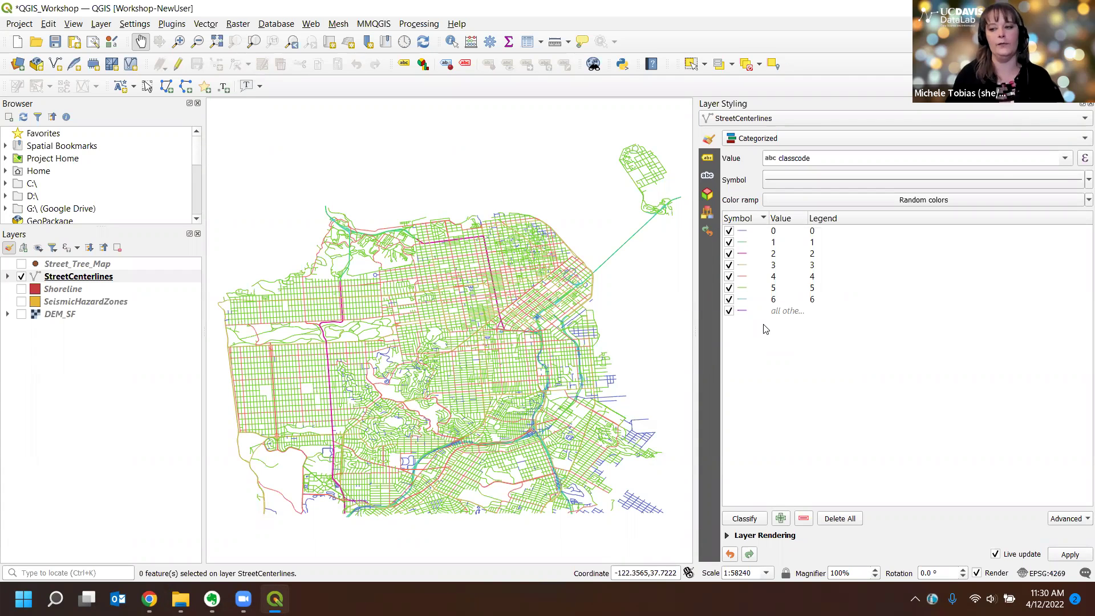
Turn off the category for all other values and set the symbol color of categories 0 through 6 to #a0a0a0
click(742, 232)
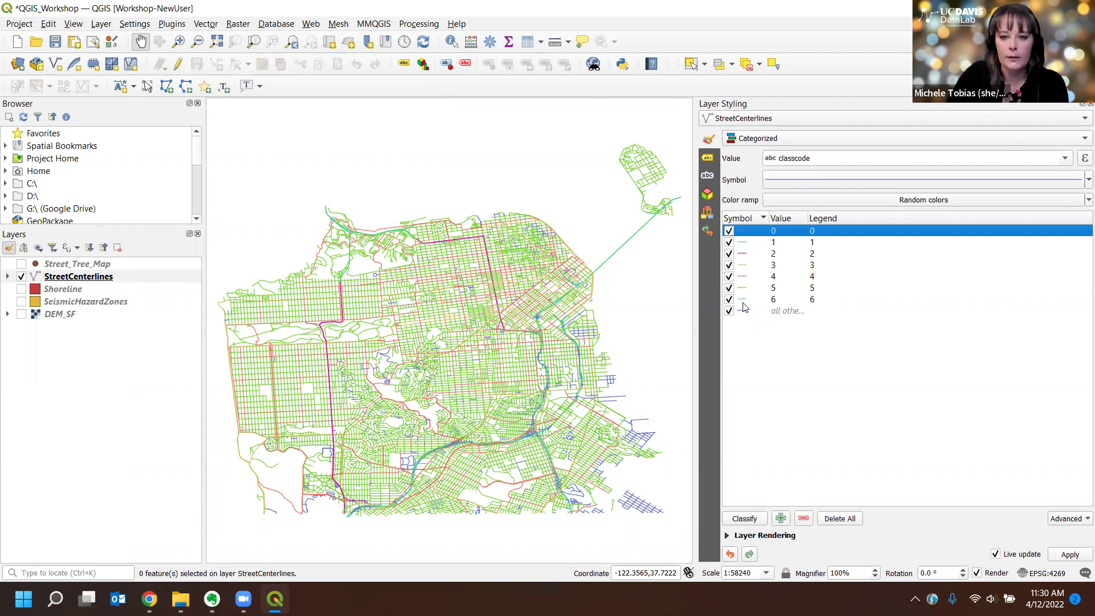
shift+click(740, 296)
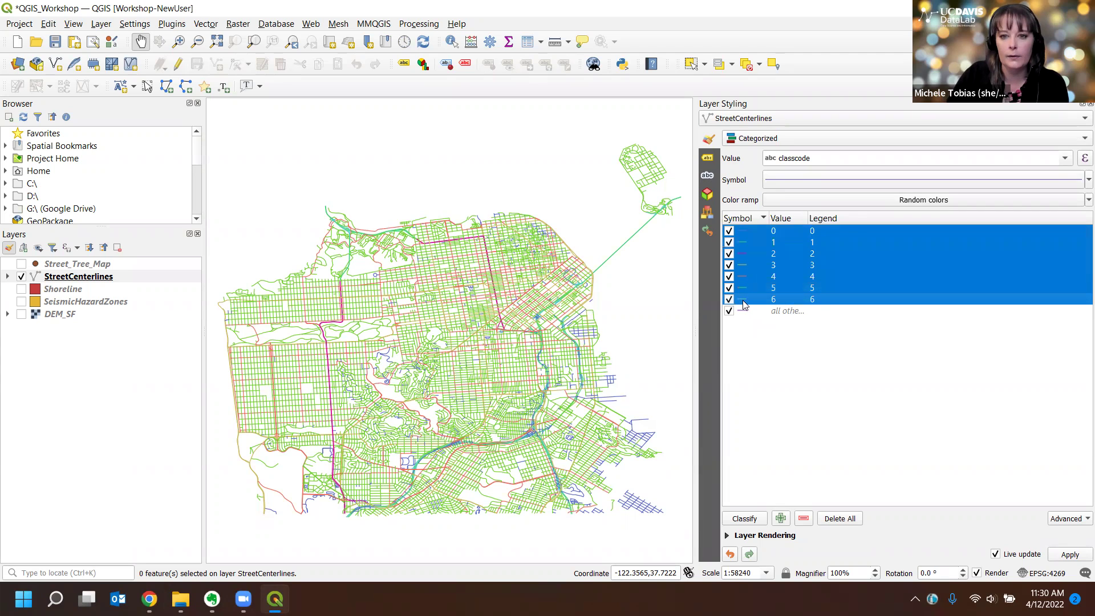
click(729, 311)
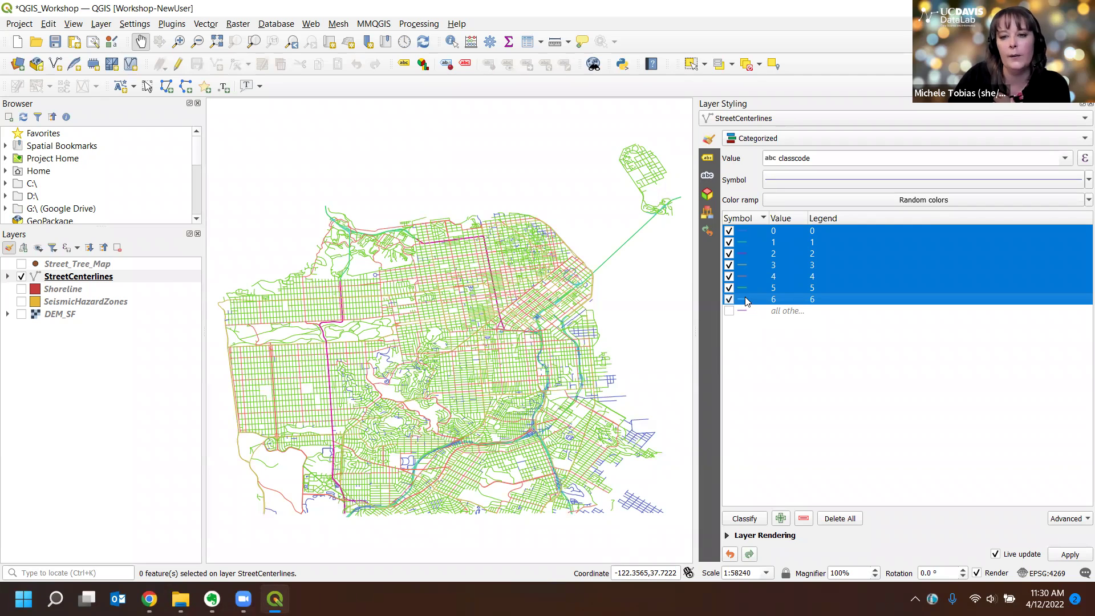
right_click(744, 260)
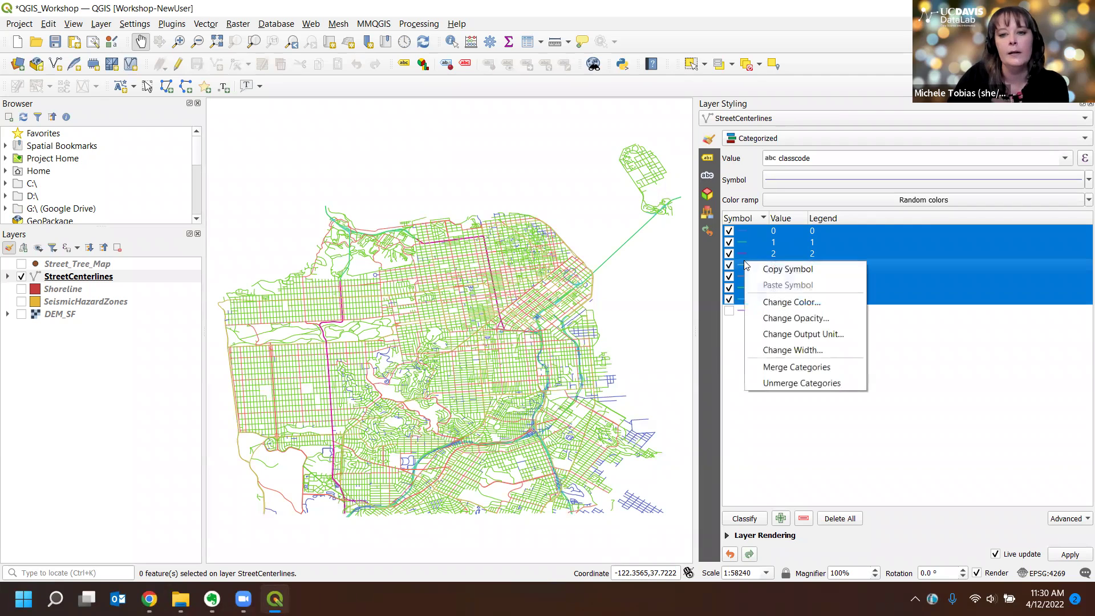
click(817, 308)
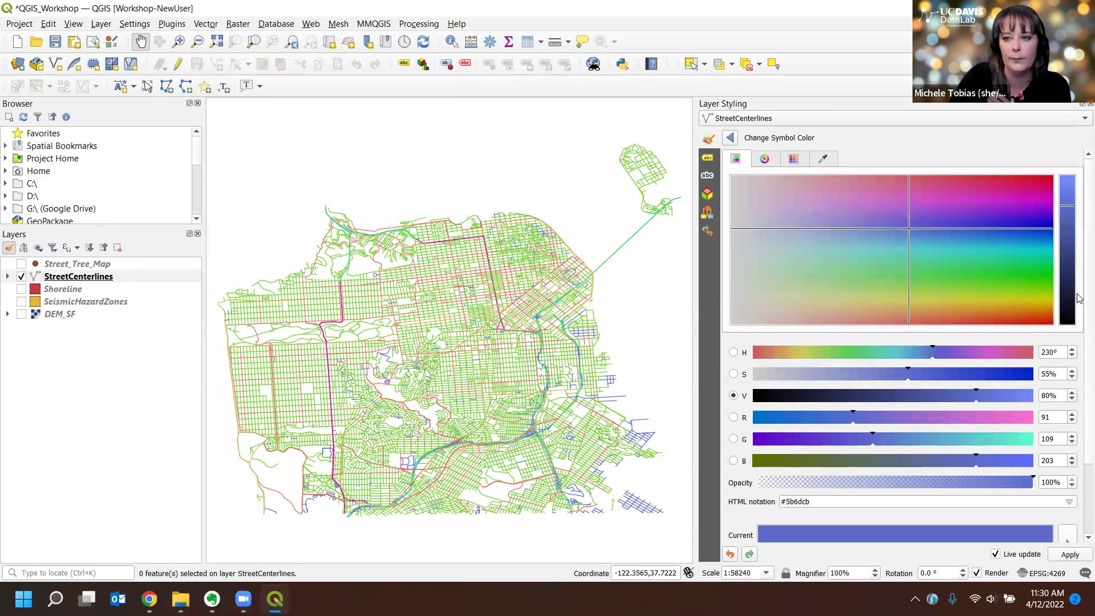
scroll(1079, 305, down, 2)
scroll(1079, 305, down, 5)
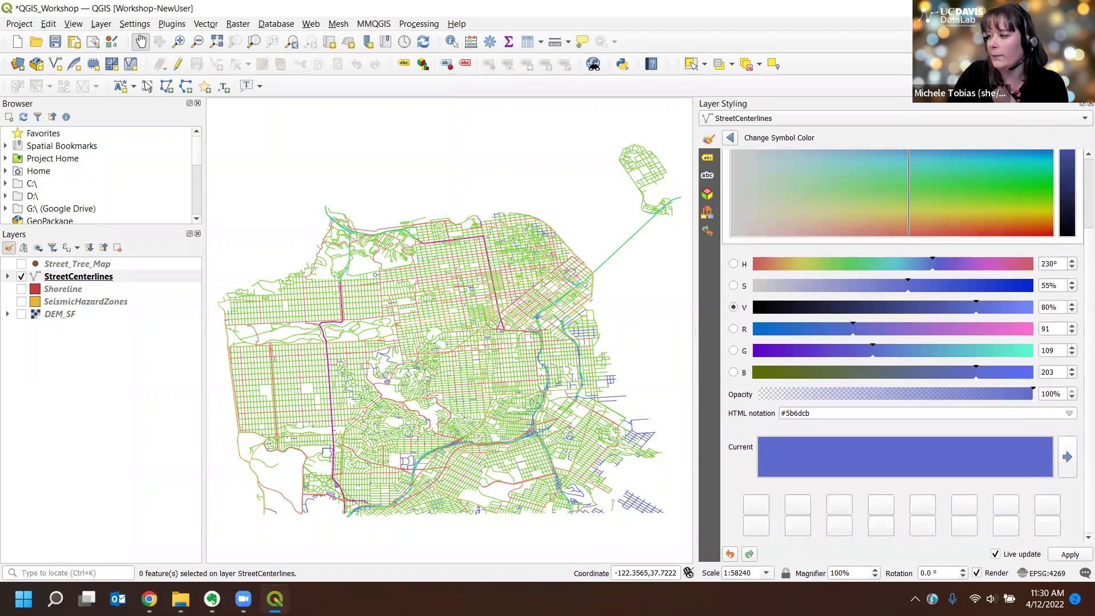
click(818, 411)
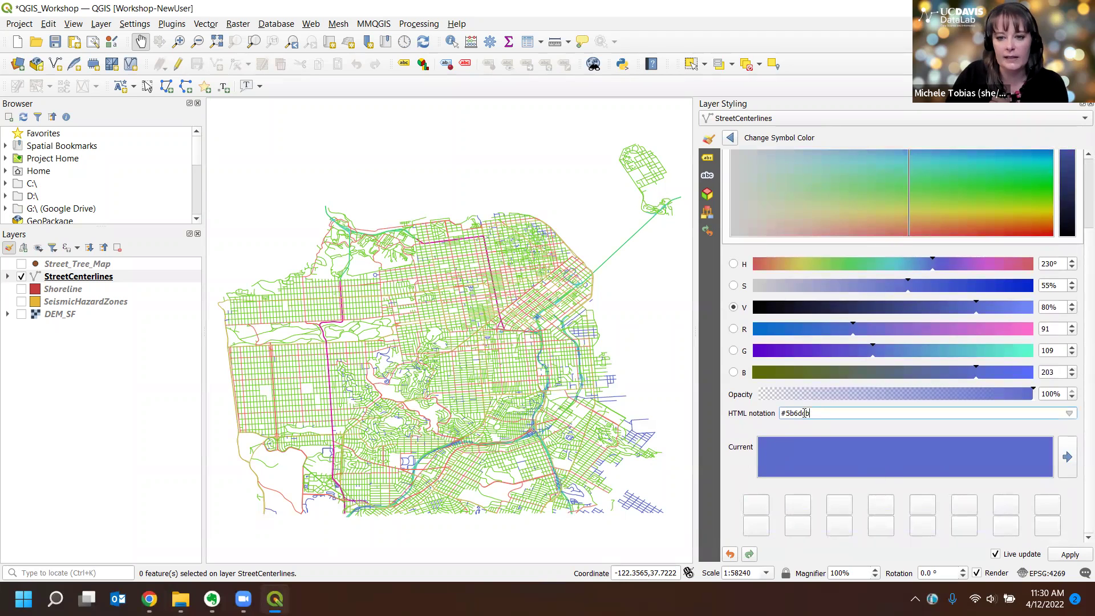
double_click(788, 414)
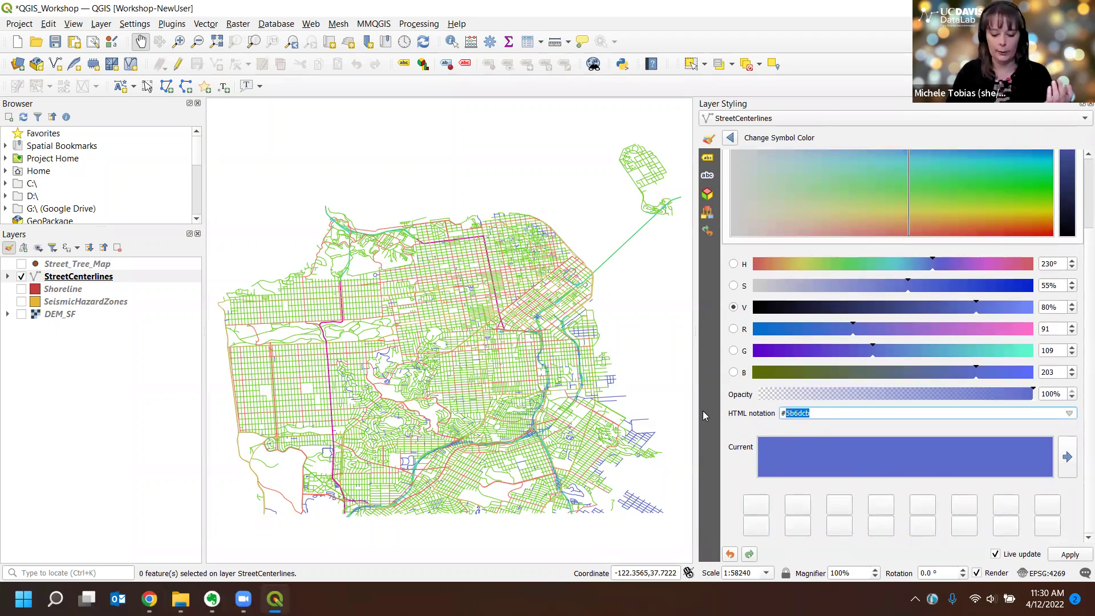
text(a0a0a0)
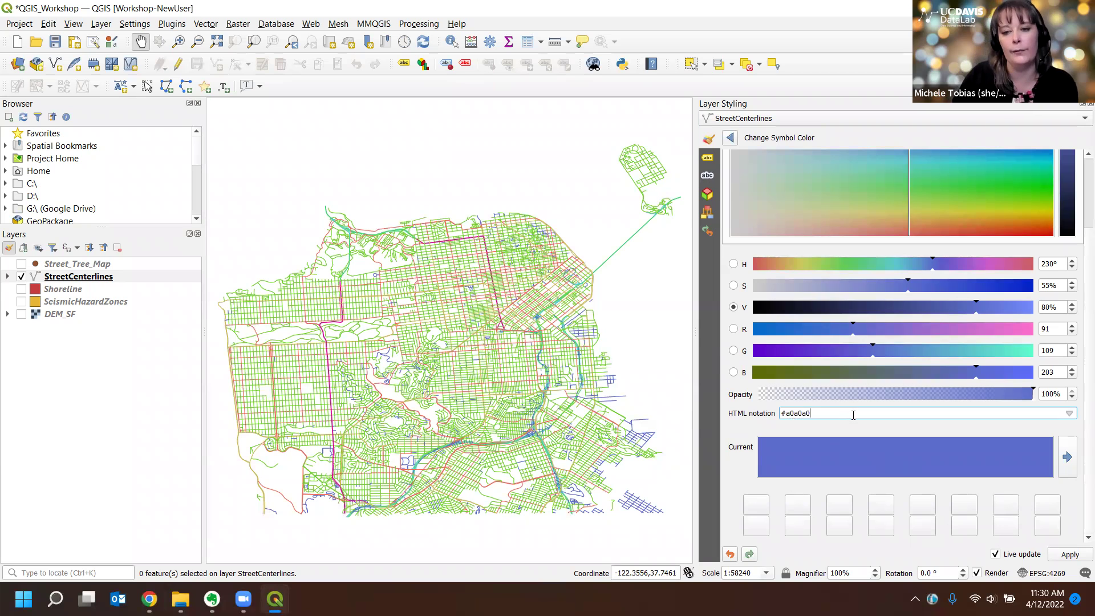
key(Return)
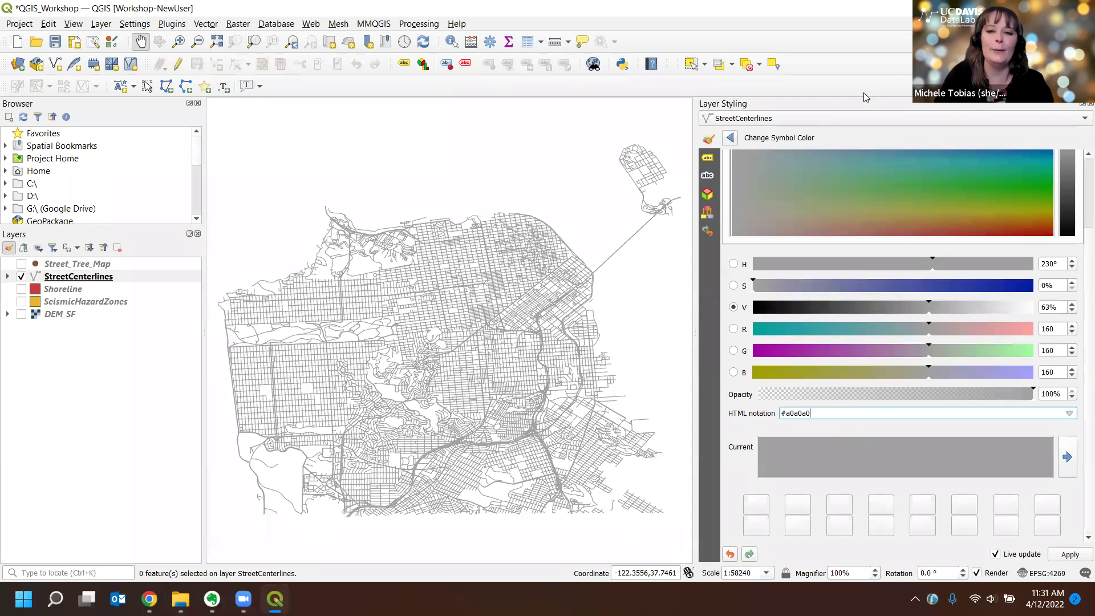
click(731, 137)
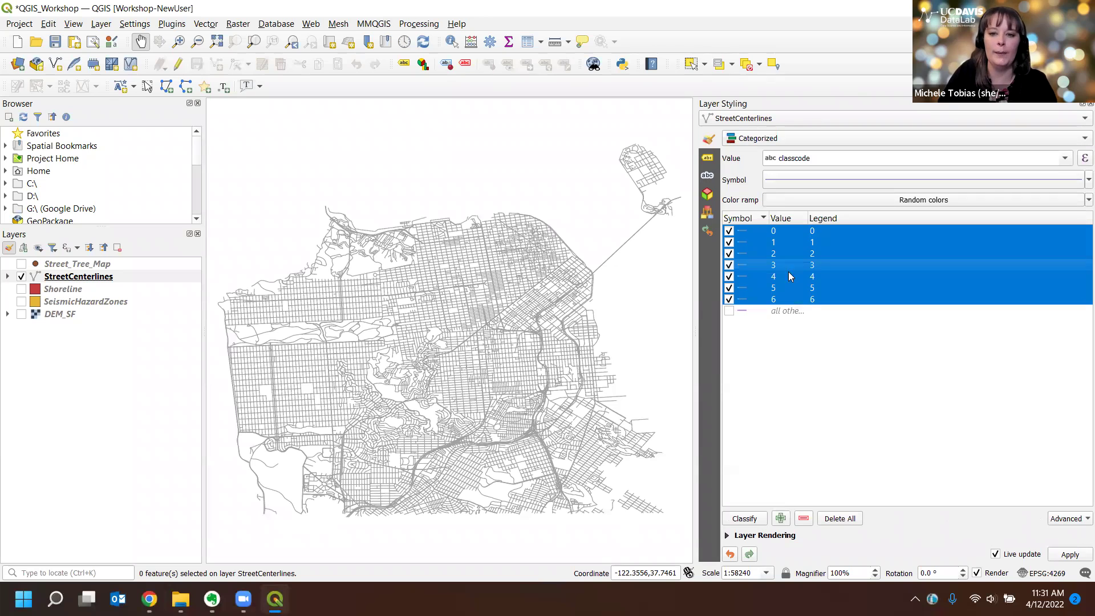
click(790, 277)
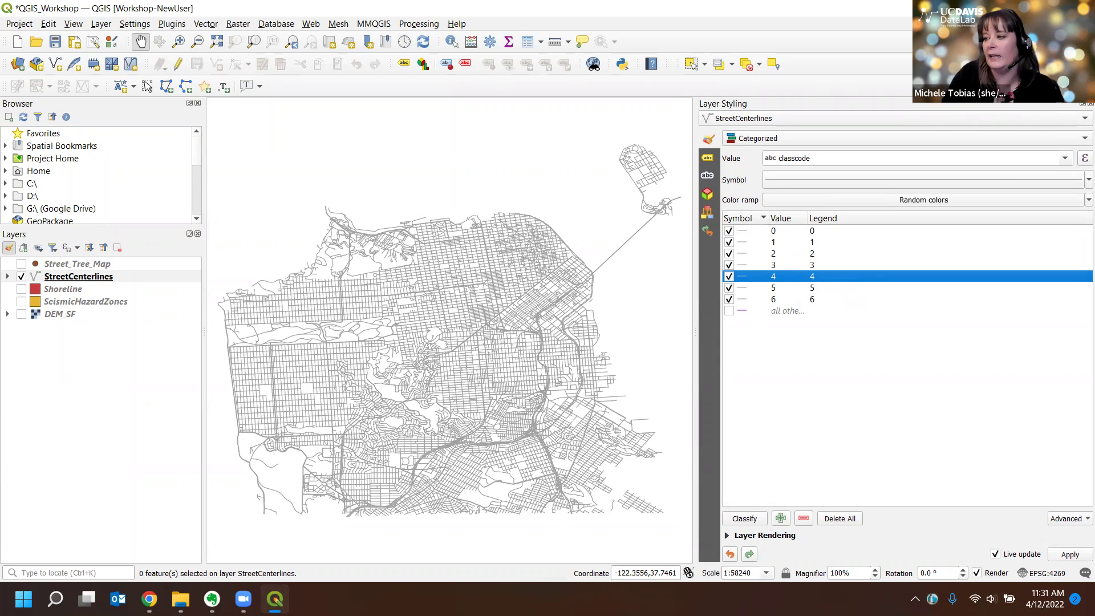
Set the legend labels of classcode categories 0, 1 and 2 to "Private Steets", "Freeways" and "Highways"
click(822, 231)
click(821, 231)
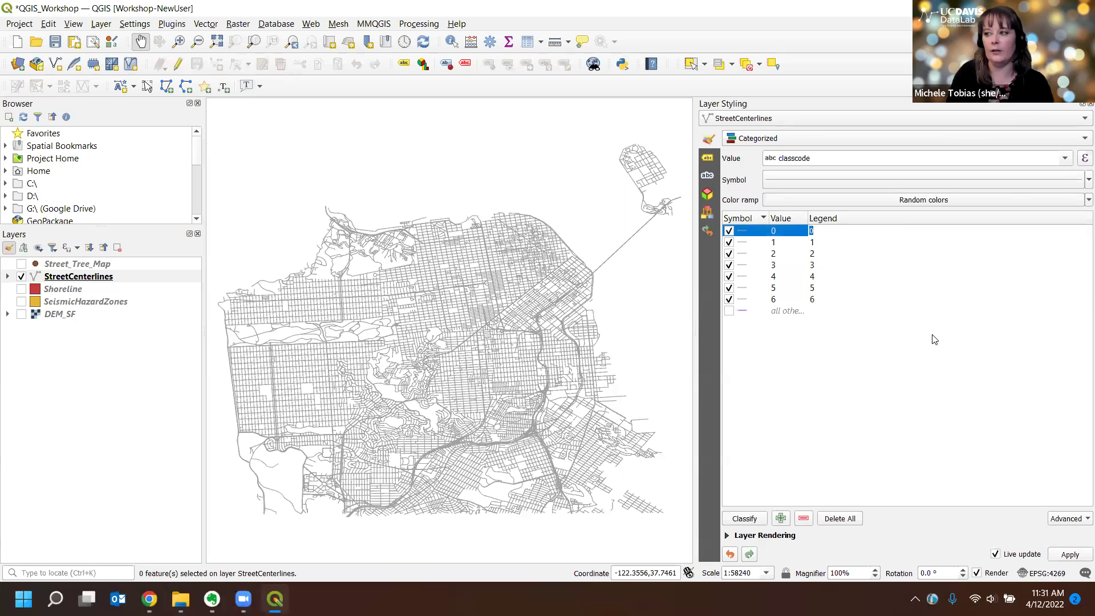
text(Private Steets)
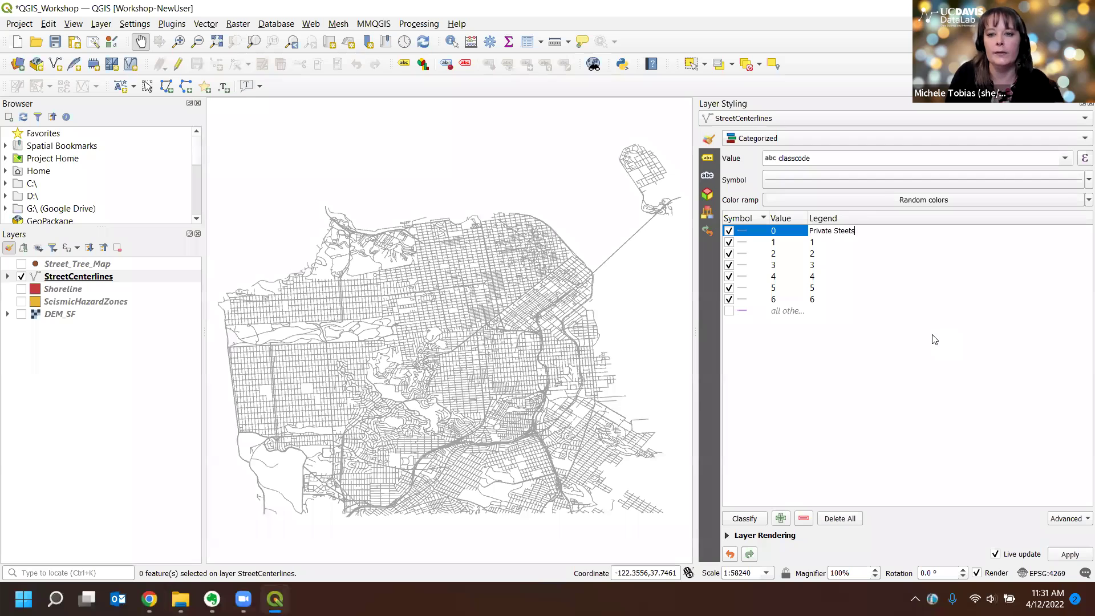
double_click(823, 239)
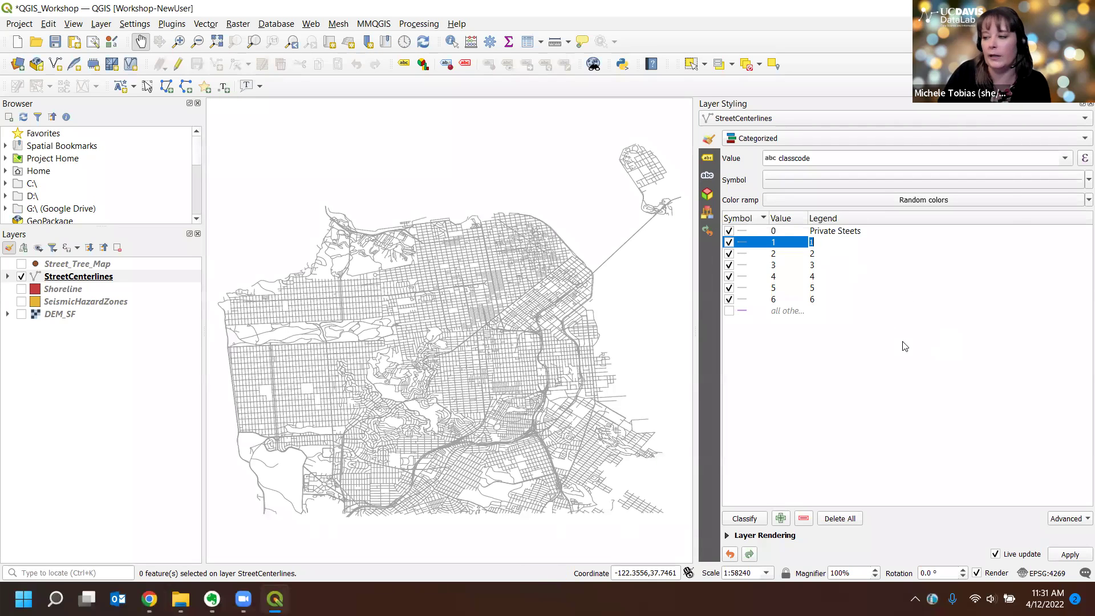
text(Freeways)
double_click(860, 255)
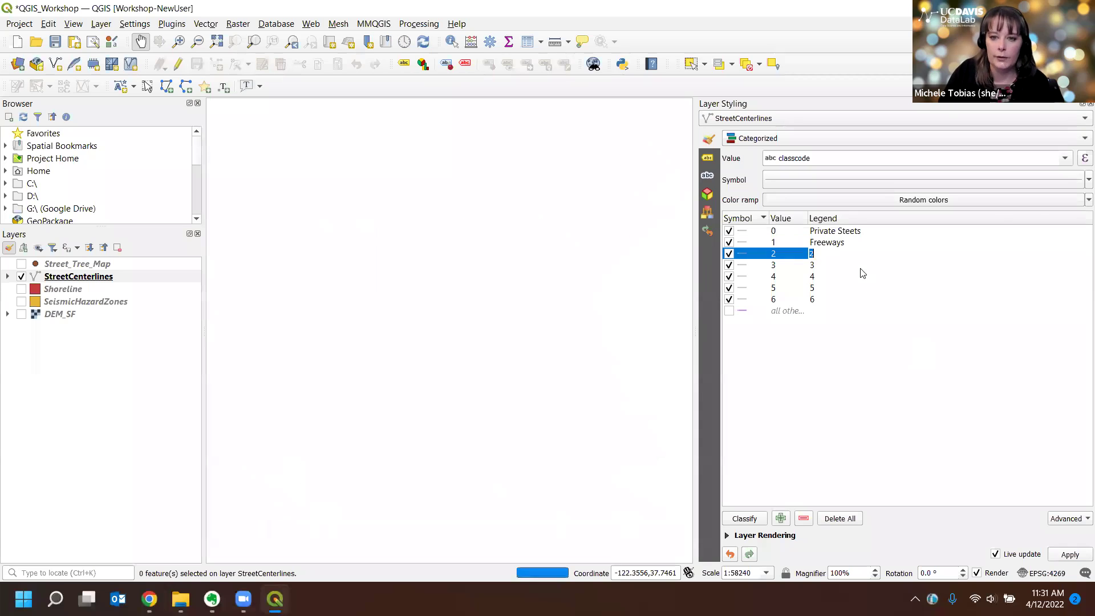
text(Highways)
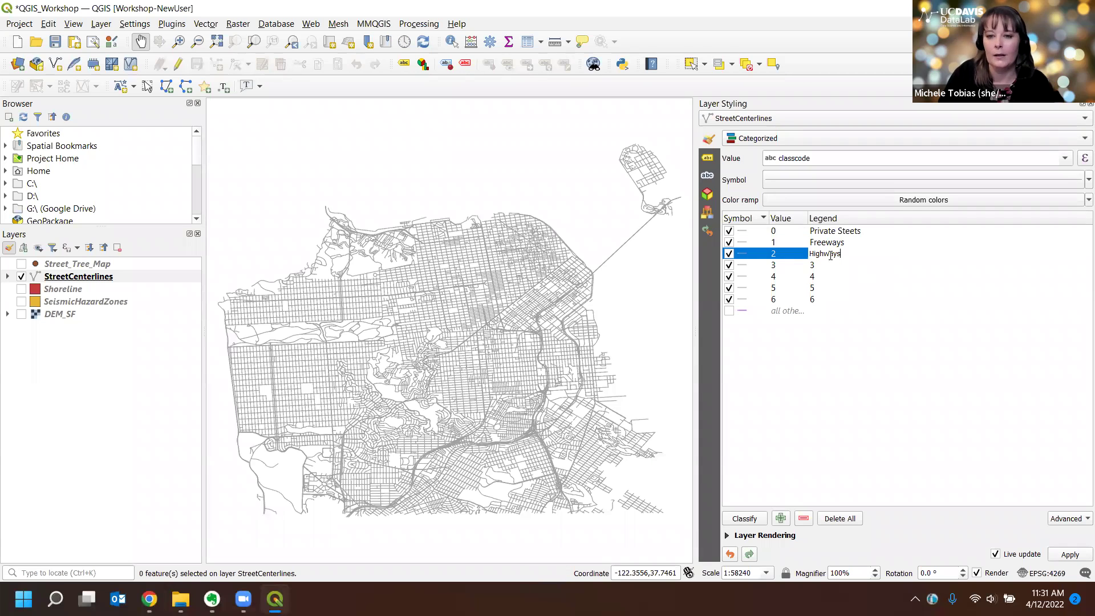
Set the legend labels of categories 3 and 4 to "Major Streets" and "Secondary Streets"
key(Tab)
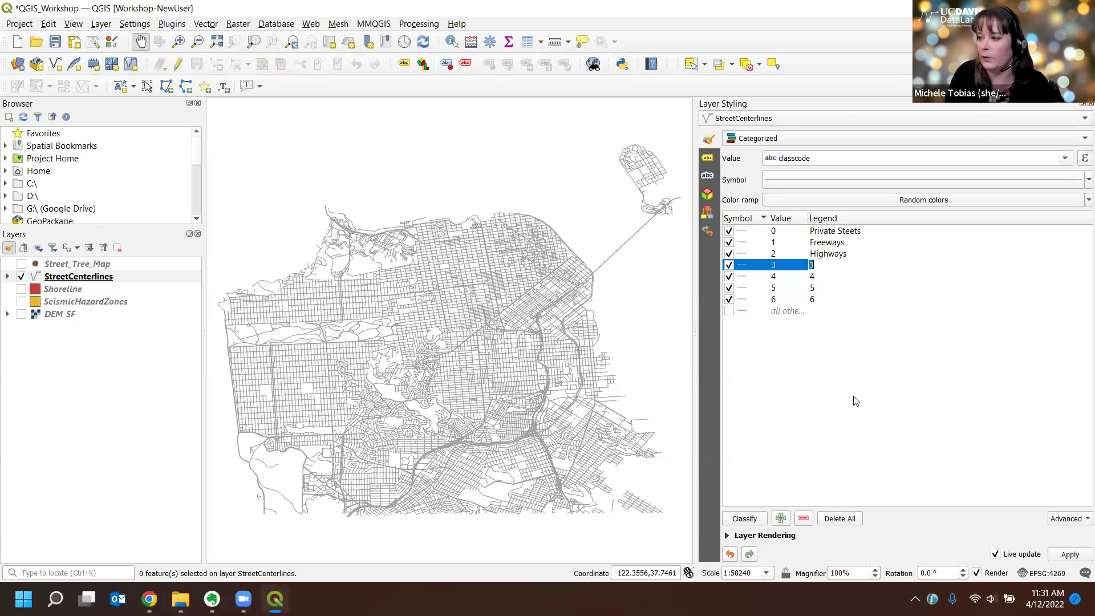
text(Ma)
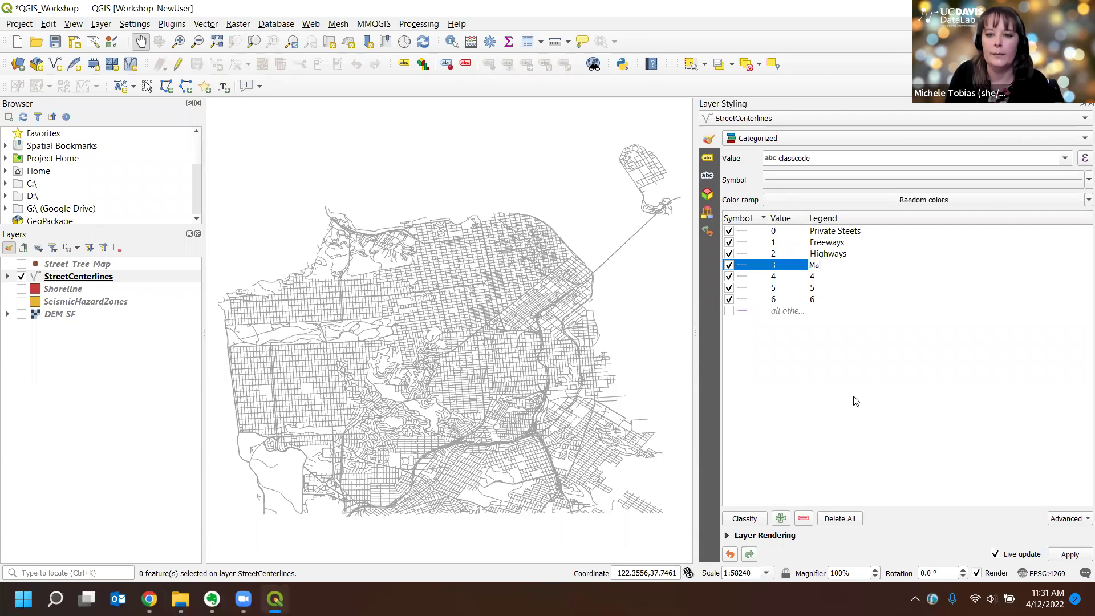
text(jor Streets)
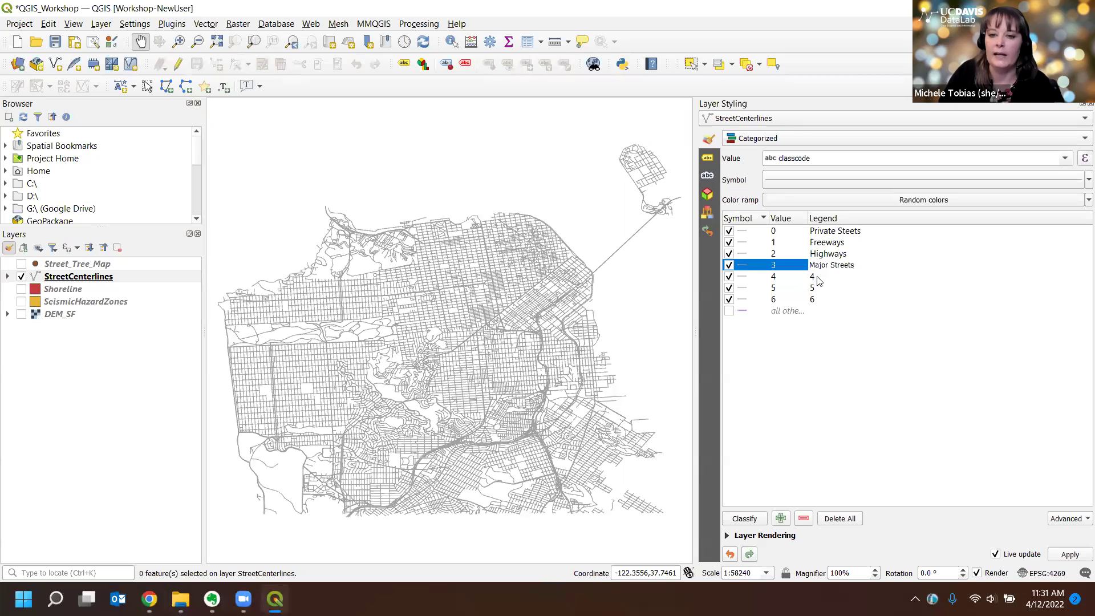
key(Tab)
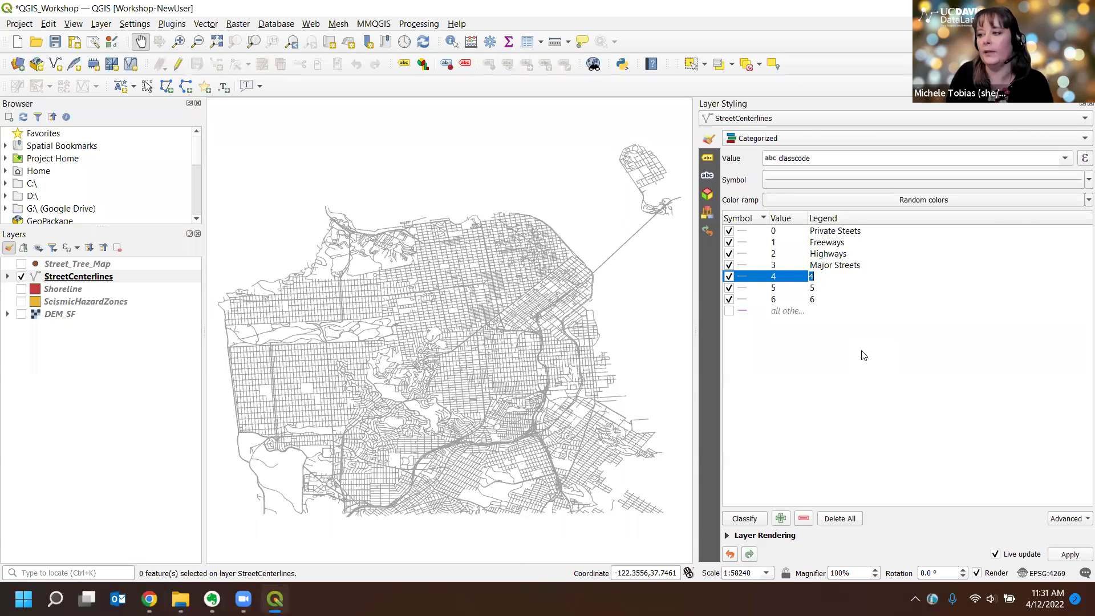
text(Secondary Streets)
Set the legend labels of categories 5 and 6 to "Local Streets" and "Freeway Ramps"
click(824, 291)
click(824, 291)
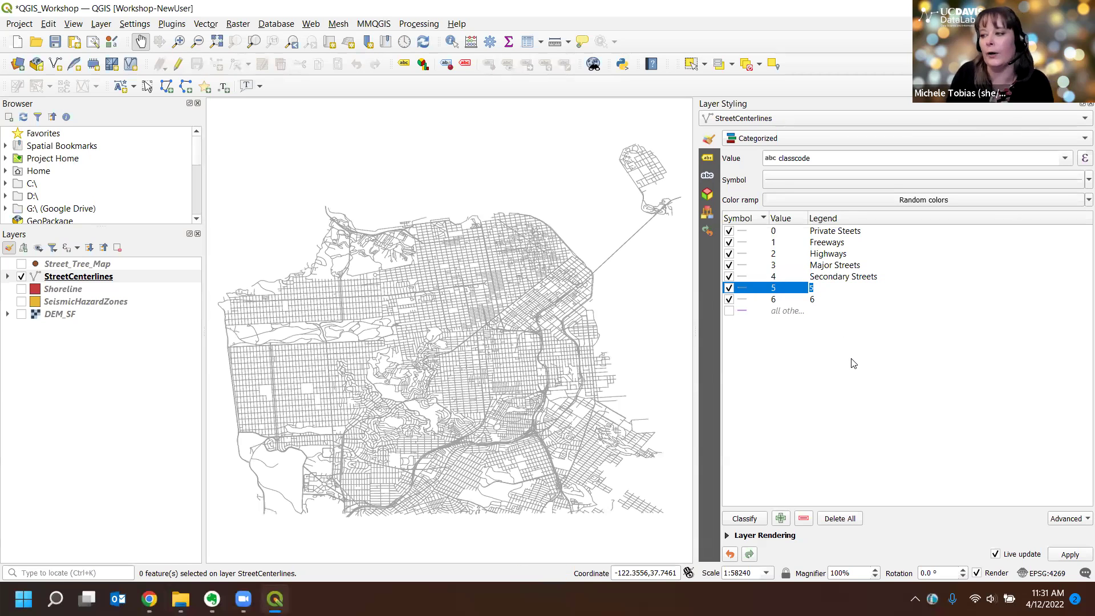
text(Local)
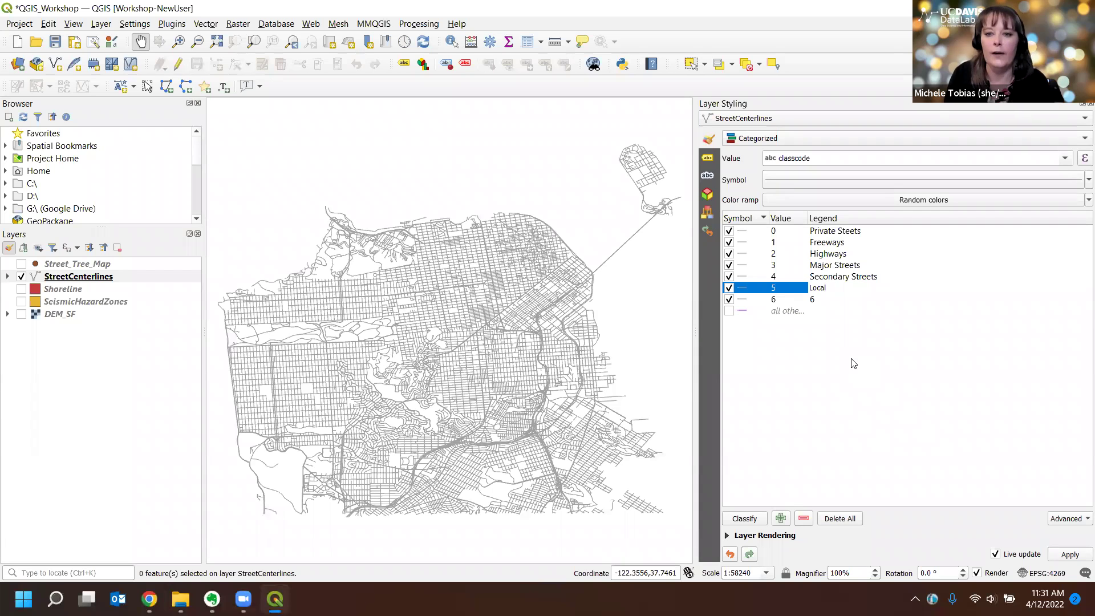
text( Stree)
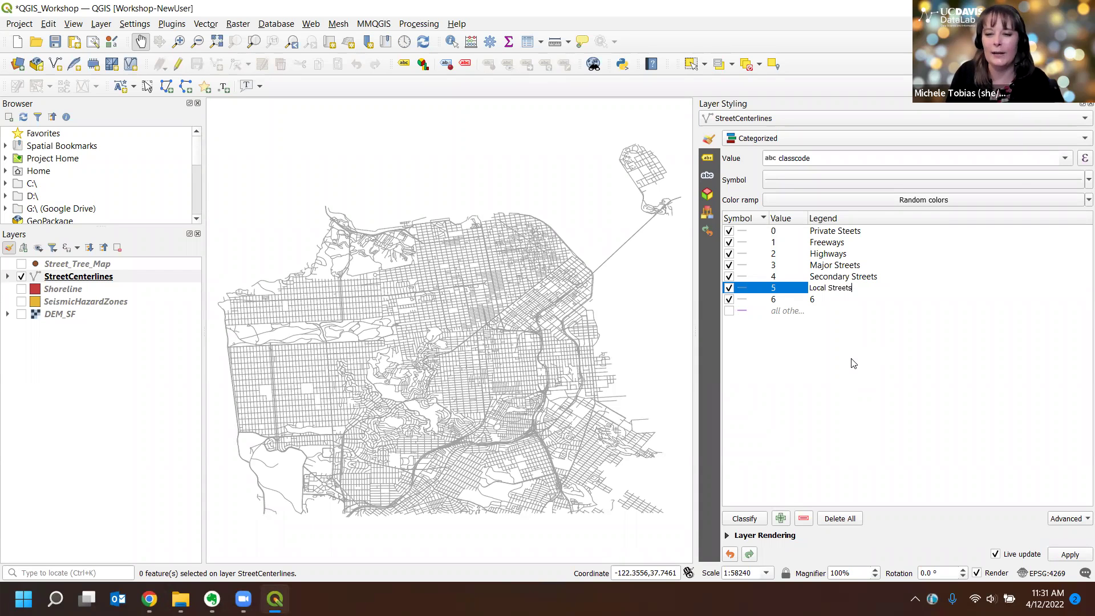
text(ts)
double_click(822, 300)
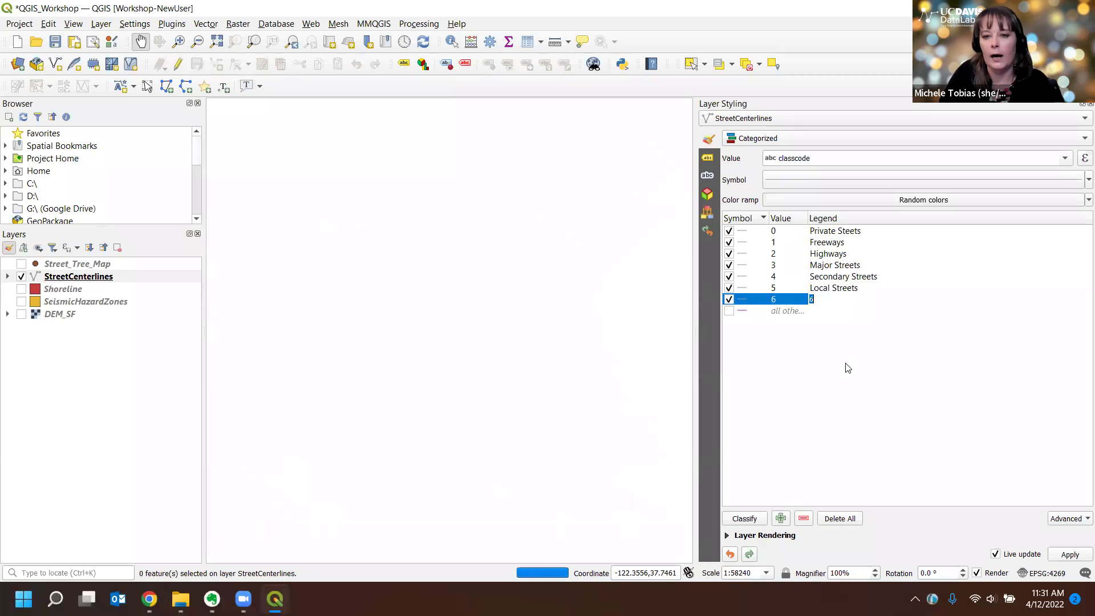
text(Freewa)
text(y 0)
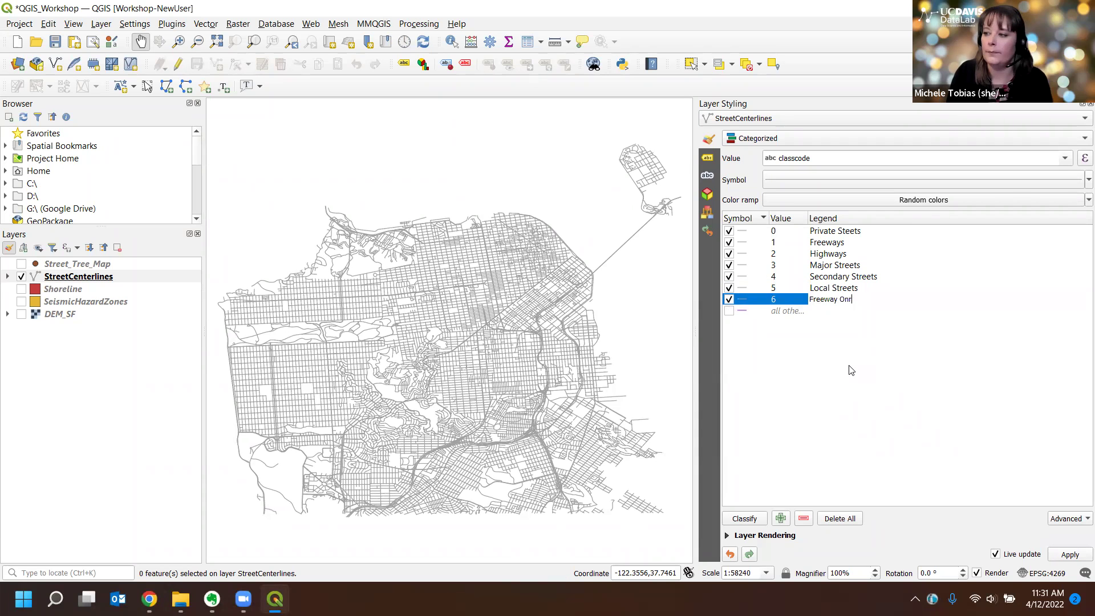
key(BackSpace)
text(Ramps)
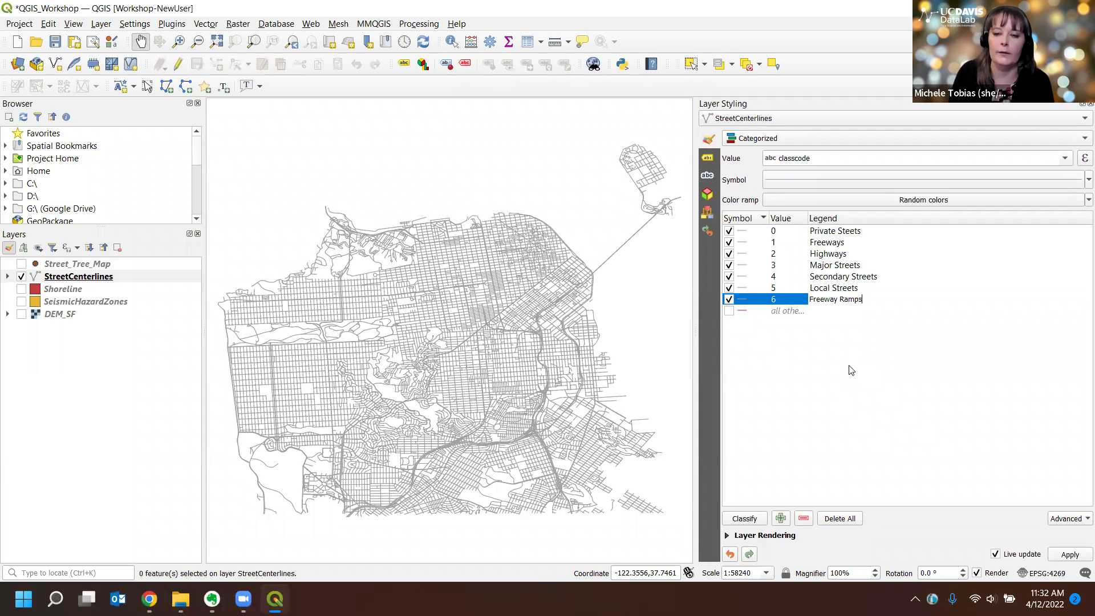
key(Return)
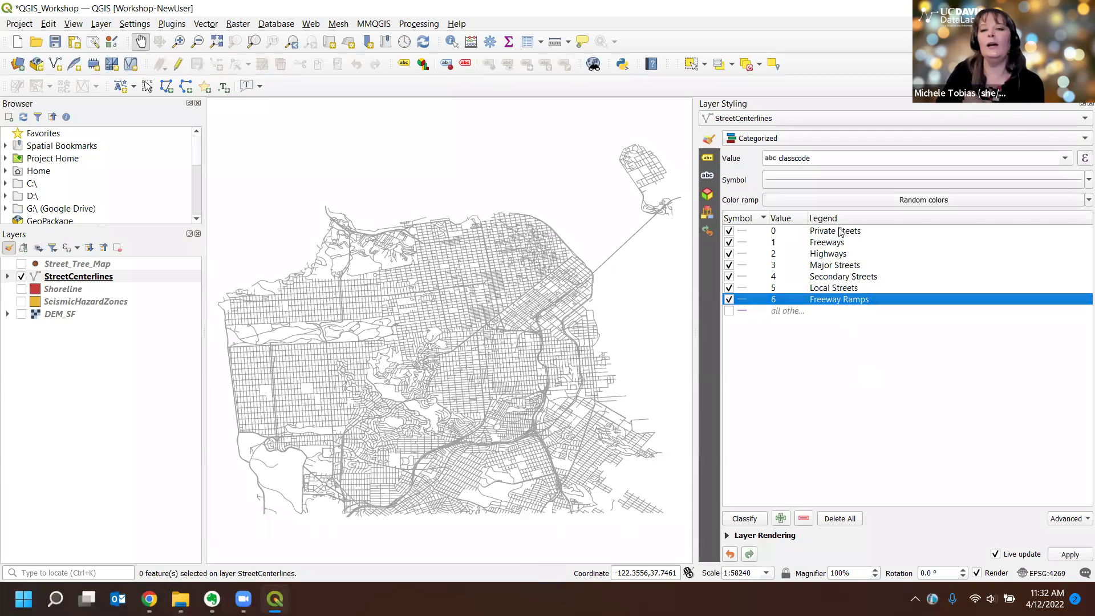
Expand the StreetCenterlines legend in the layer tree and inspect the line width of the Private Steets symbol
click(7, 277)
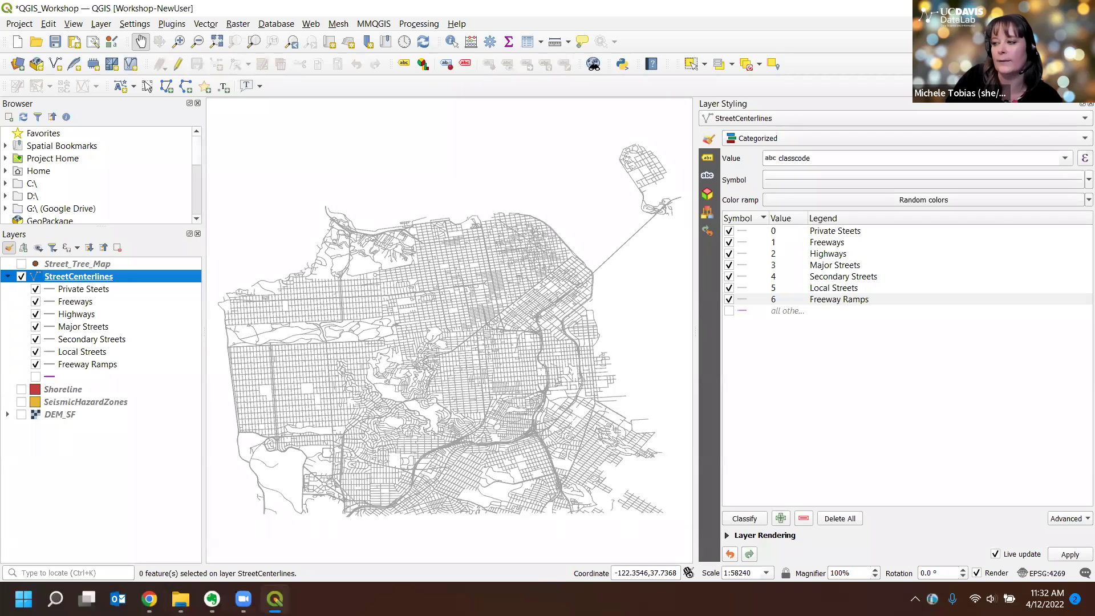
double_click(744, 235)
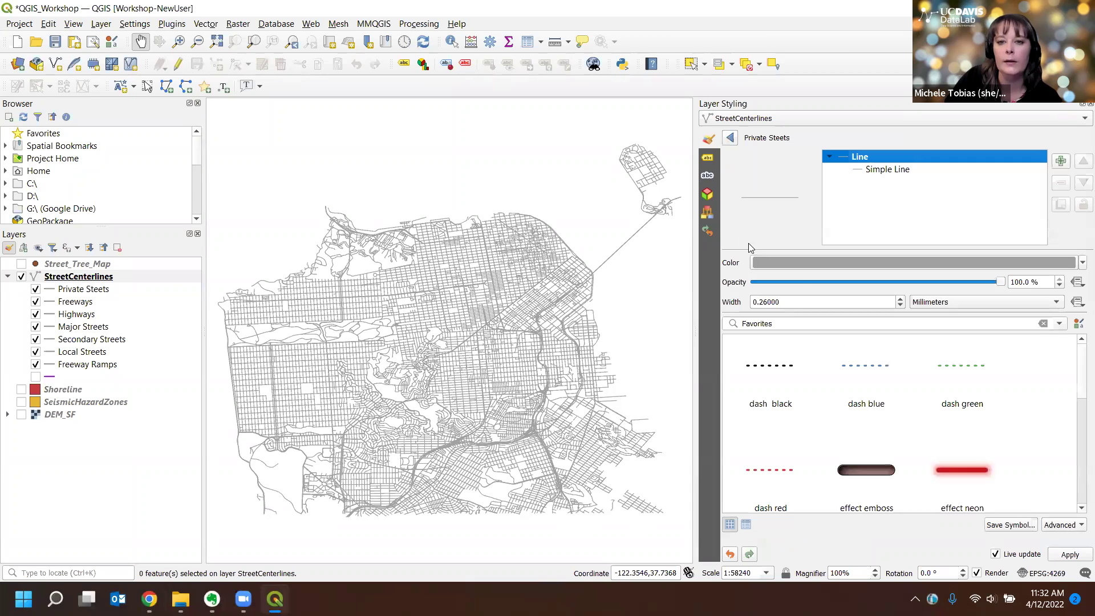
click(808, 303)
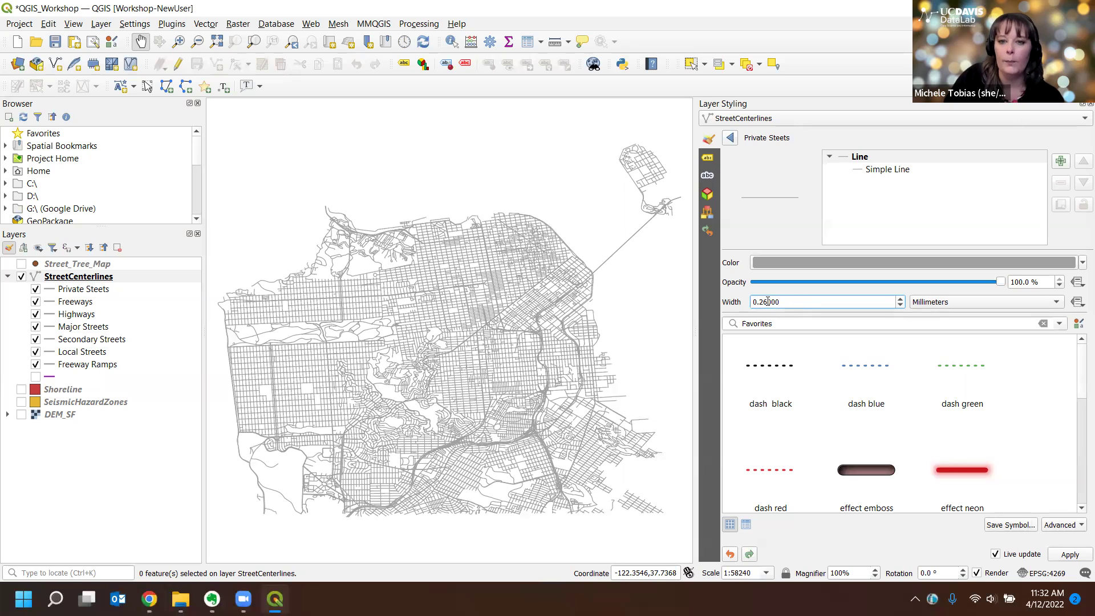
click(730, 140)
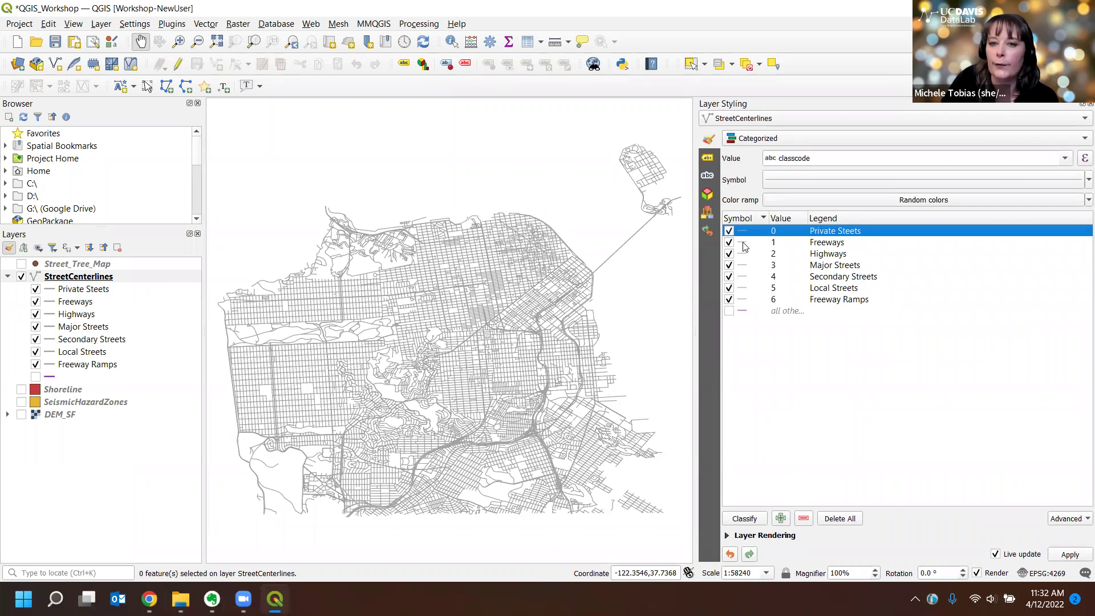
Set the line width of the Freeways category symbol to 2.0 millimeters
double_click(744, 244)
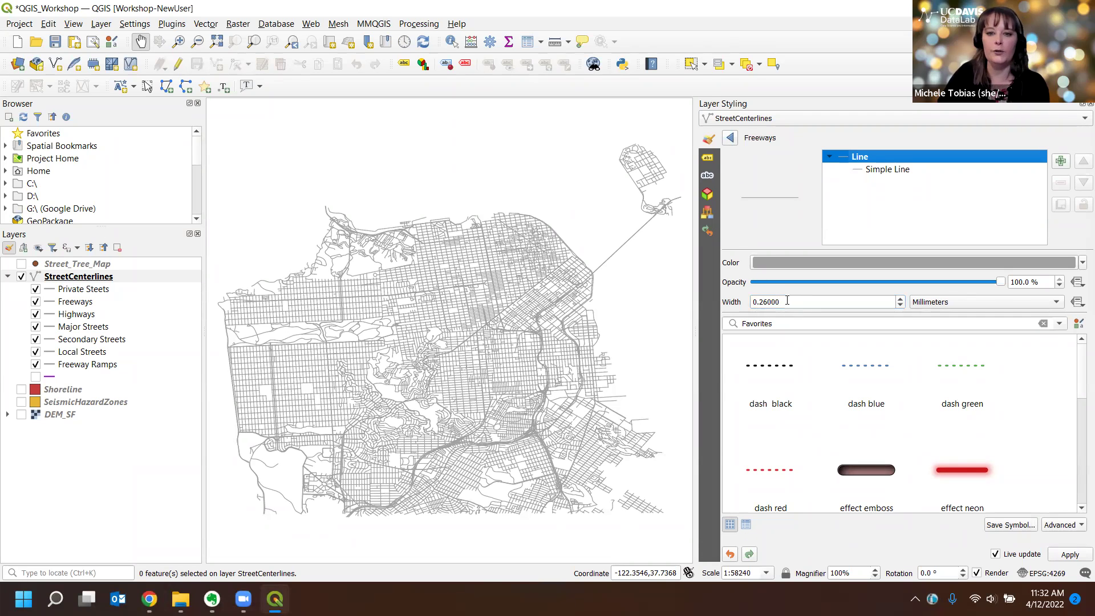
drag(782, 302, 720, 306)
text(2.0)
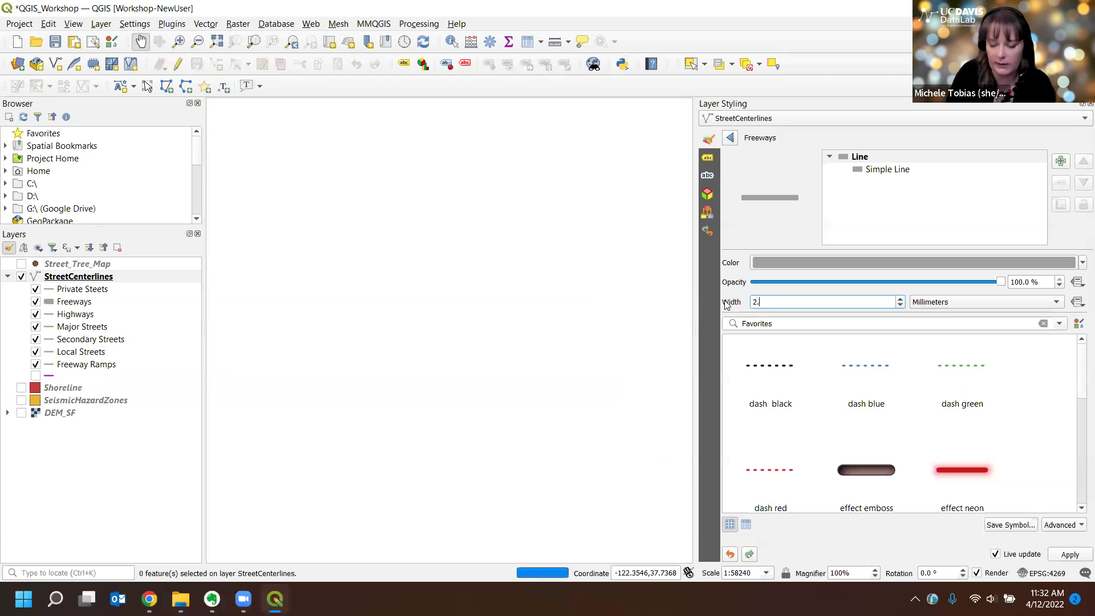
click(731, 138)
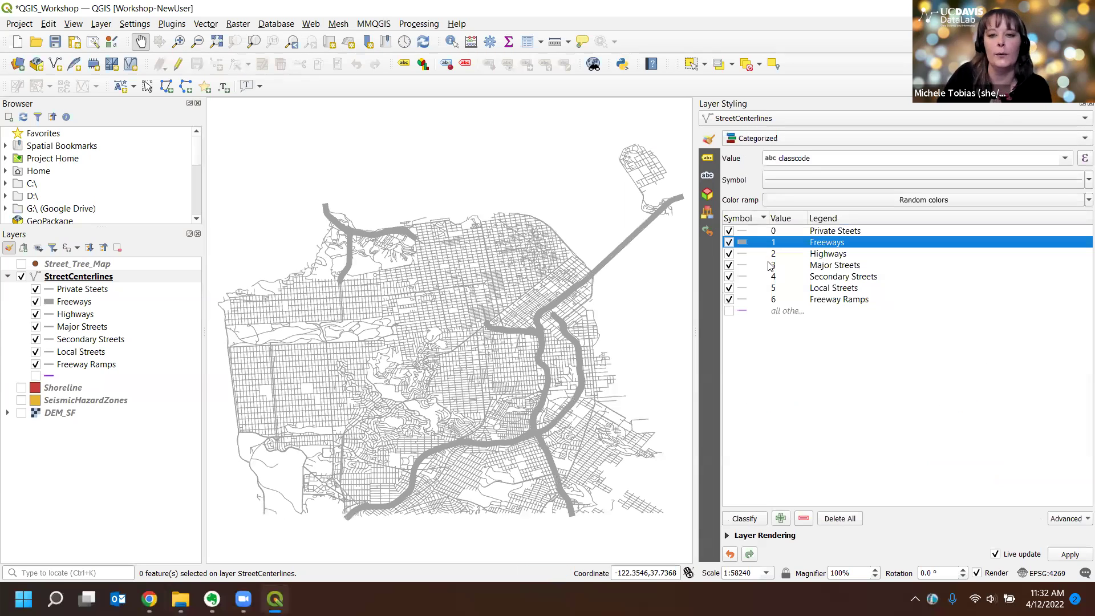
Set the line width of the Highways category symbol to 2.0 millimeters
click(745, 256)
double_click(743, 255)
drag(790, 301, 735, 290)
text(2.0)
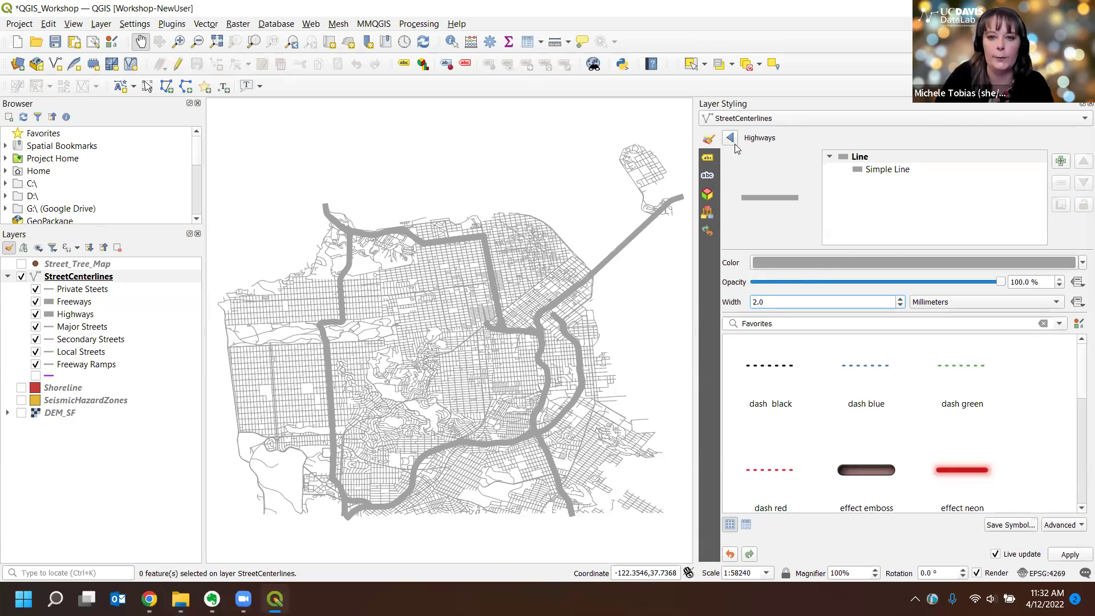
click(731, 138)
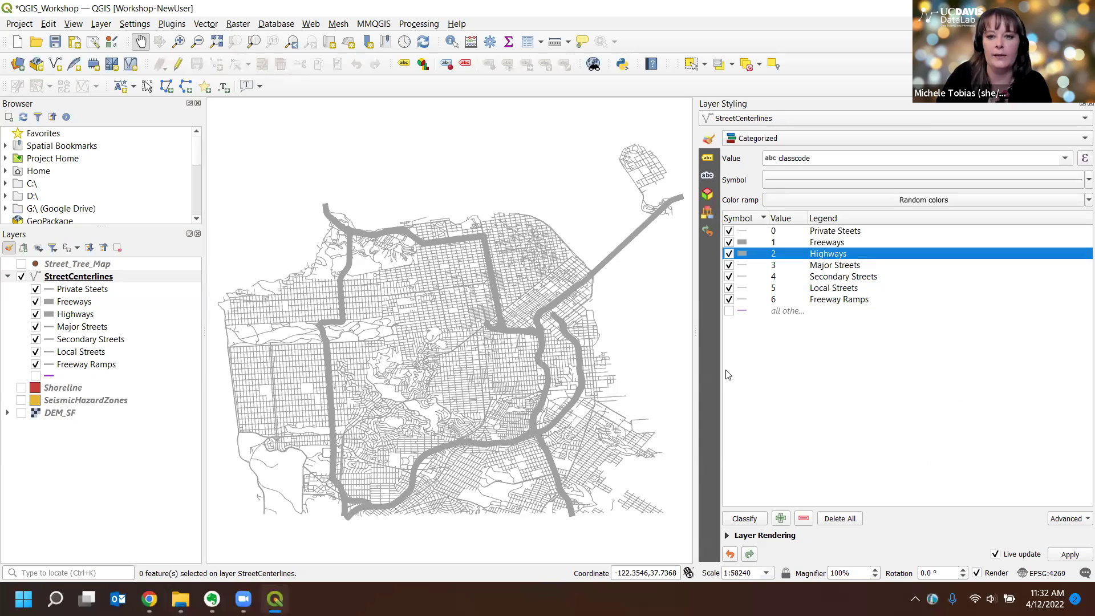
Set the line width of the Major Streets category symbol to 1 millimeter
double_click(742, 265)
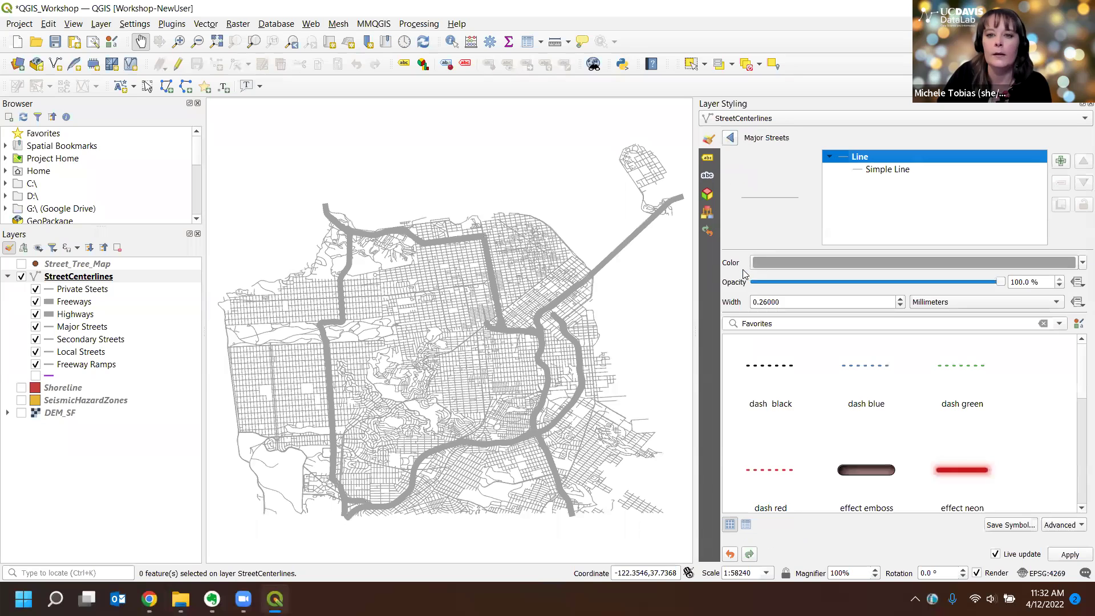
click(753, 303)
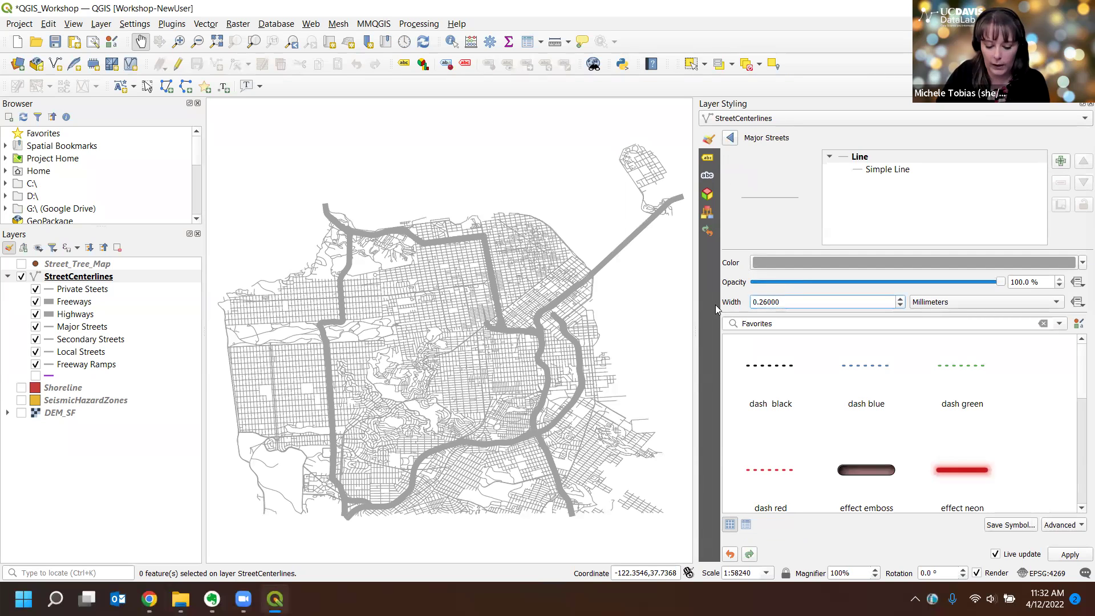
text(1)
double_click(756, 302)
text(1)
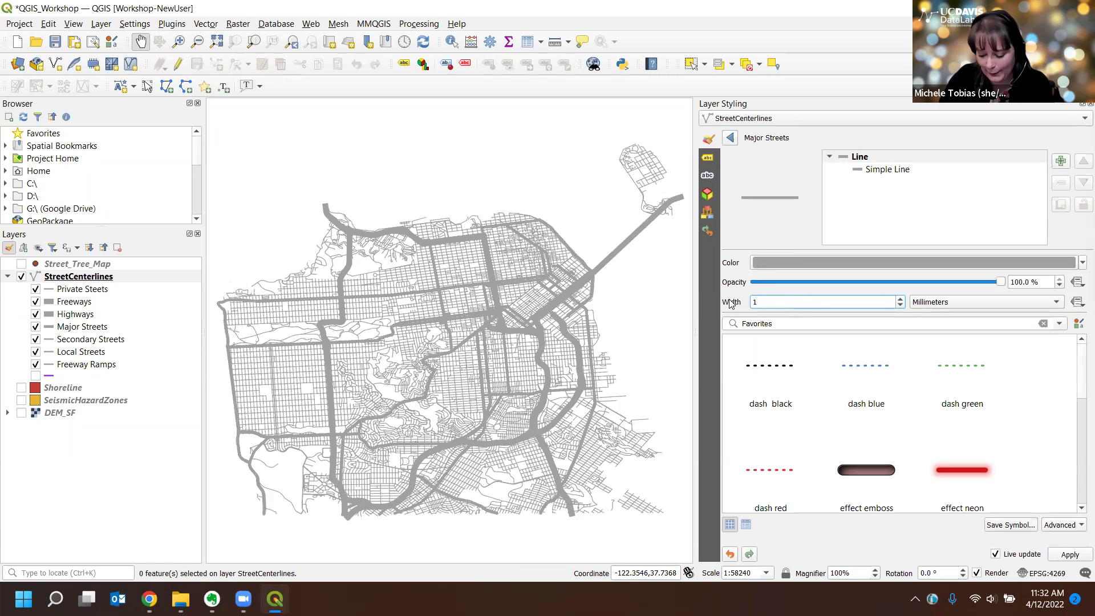
key(Return)
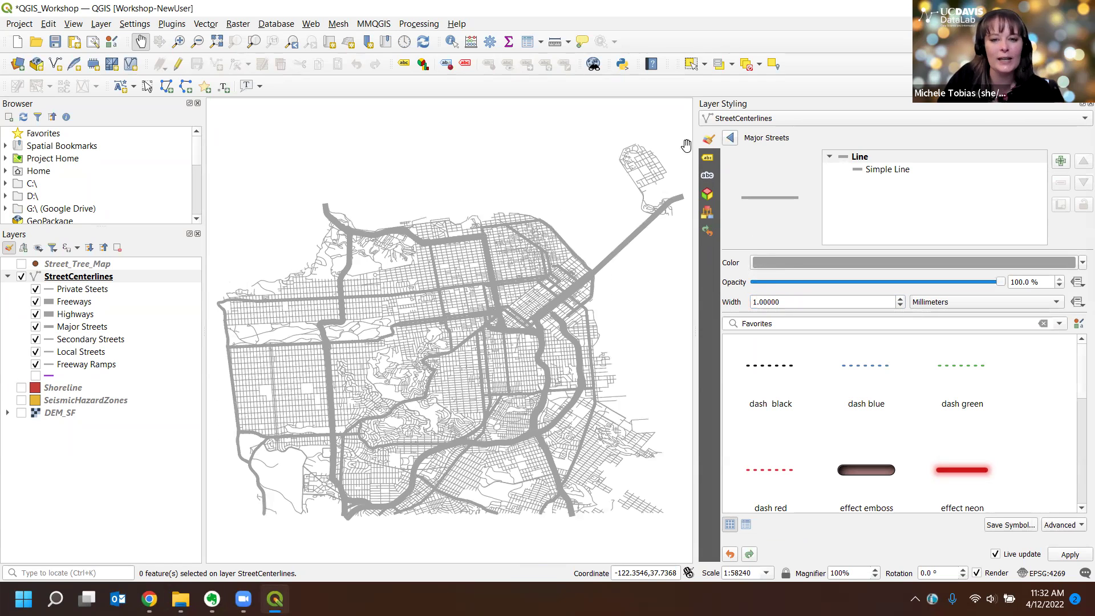
click(730, 138)
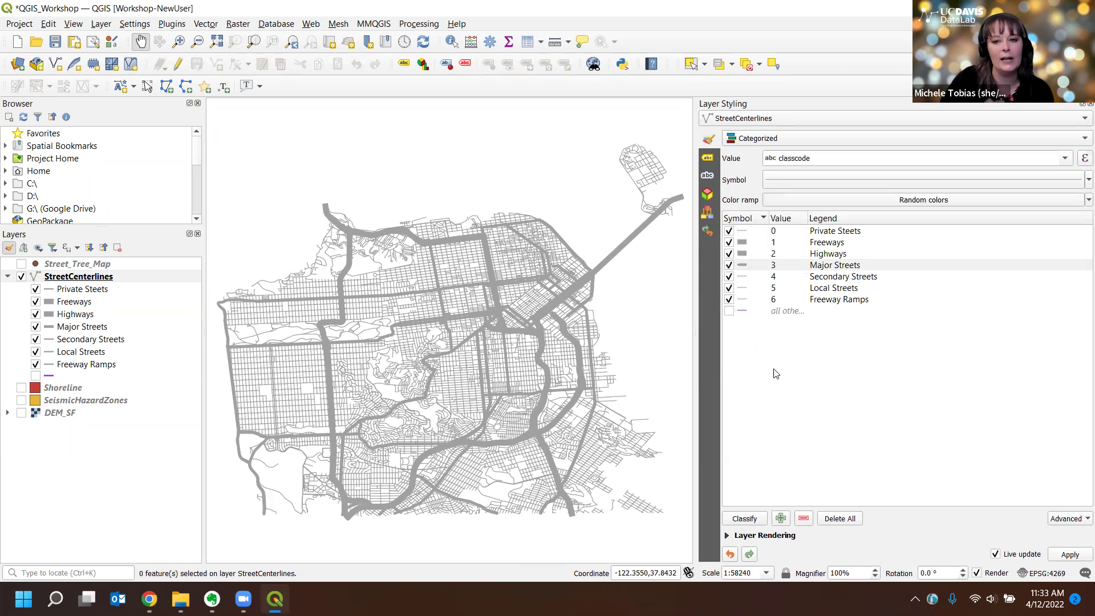
Set the line width of the Freeway Ramps category symbol to 0.5 millimeters and save the project
double_click(742, 300)
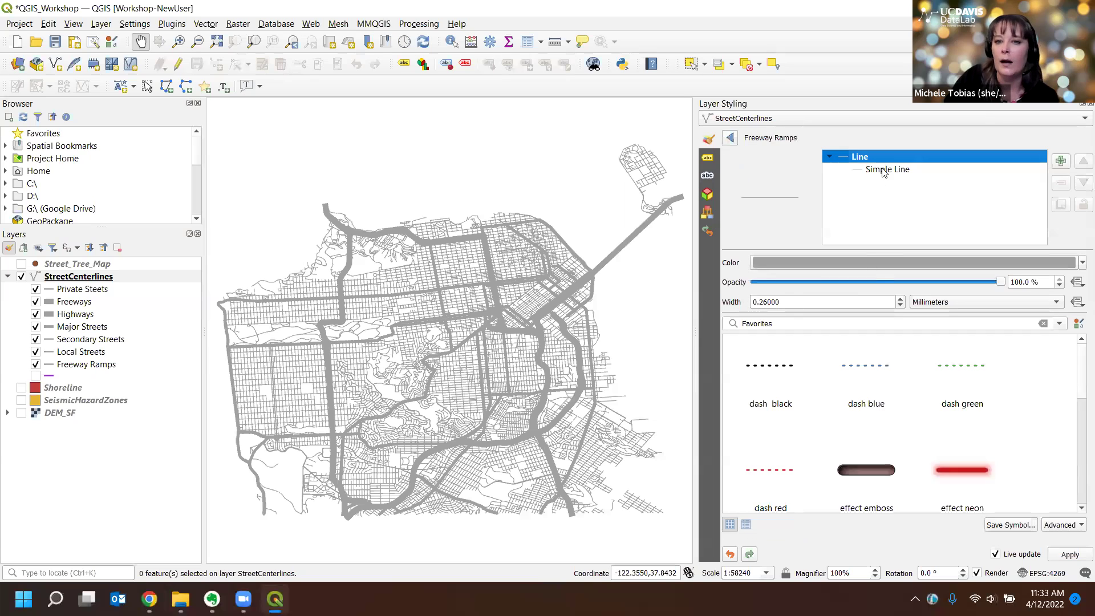
double_click(803, 302)
text(.5)
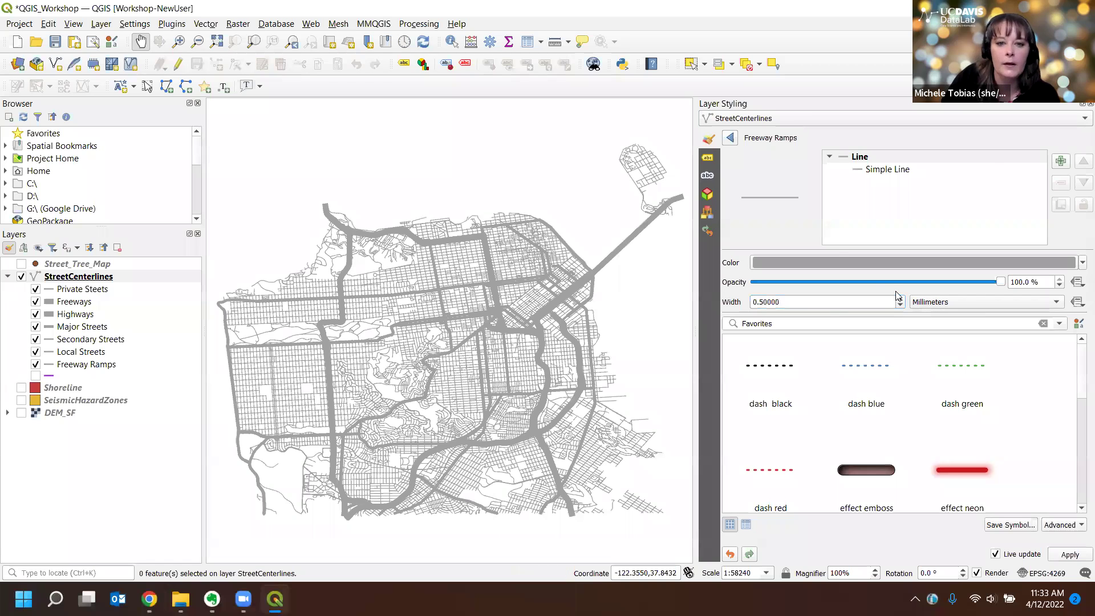
click(730, 139)
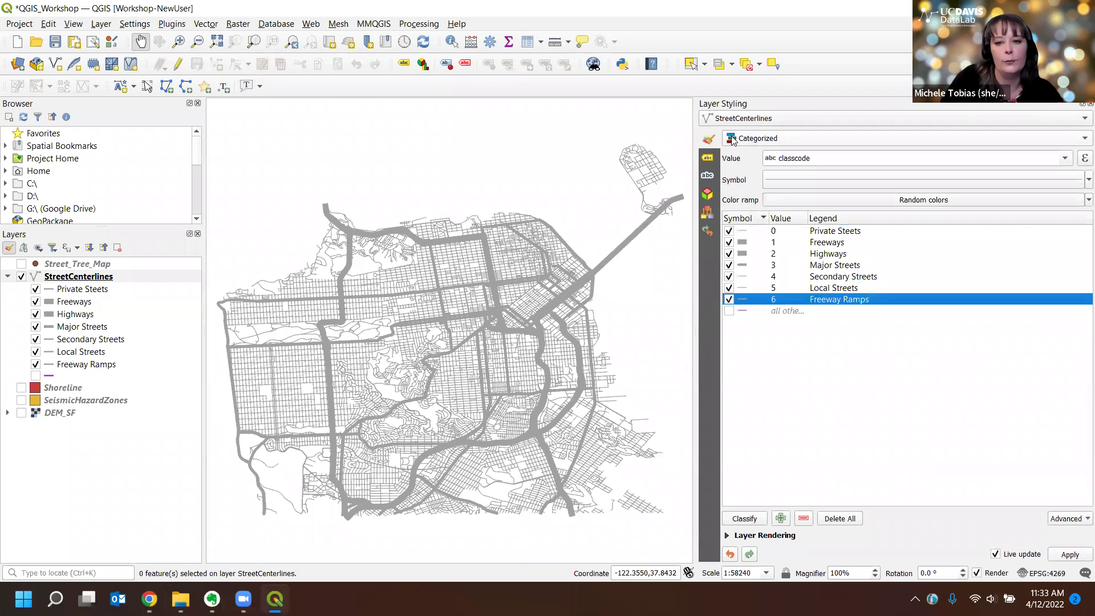
click(802, 445)
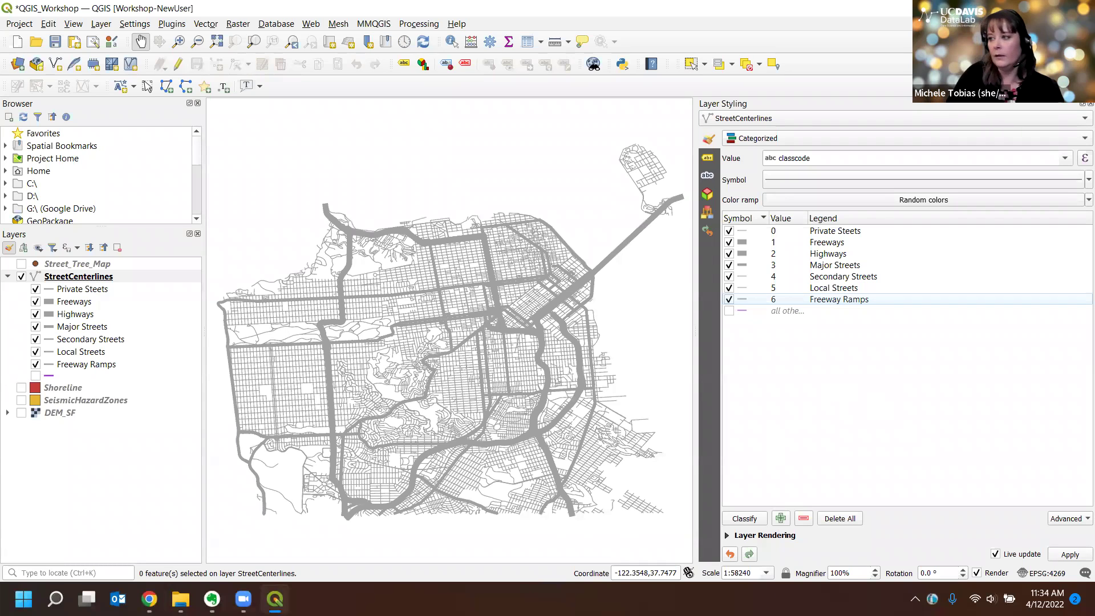
click(53, 42)
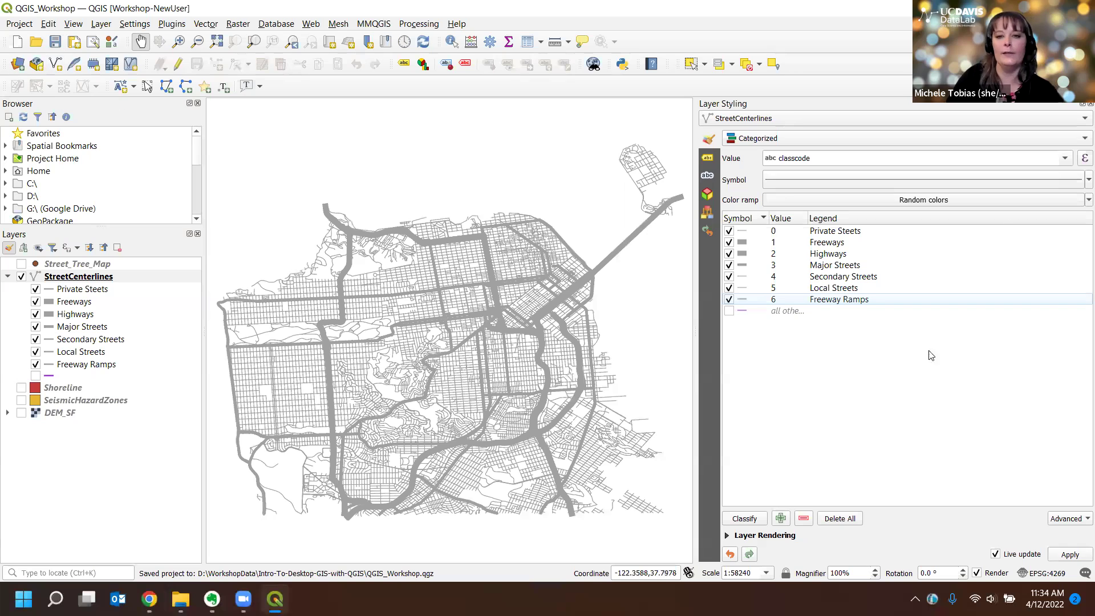
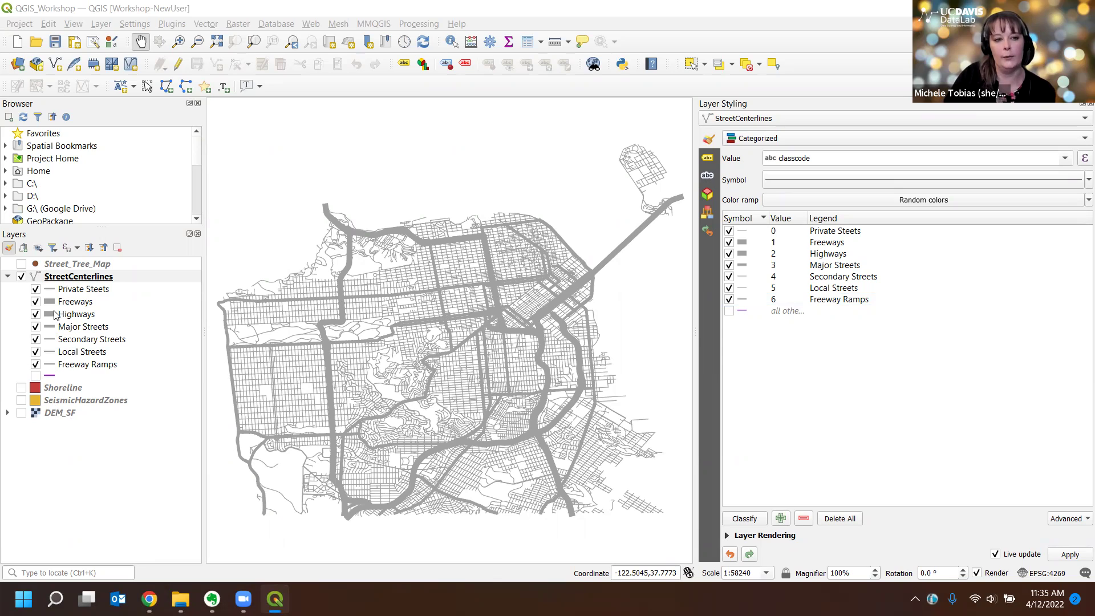
View the DEM_SF elevation raster with and without StreetCenterlines, then hide it and show StreetCenterlines again
click(63, 402)
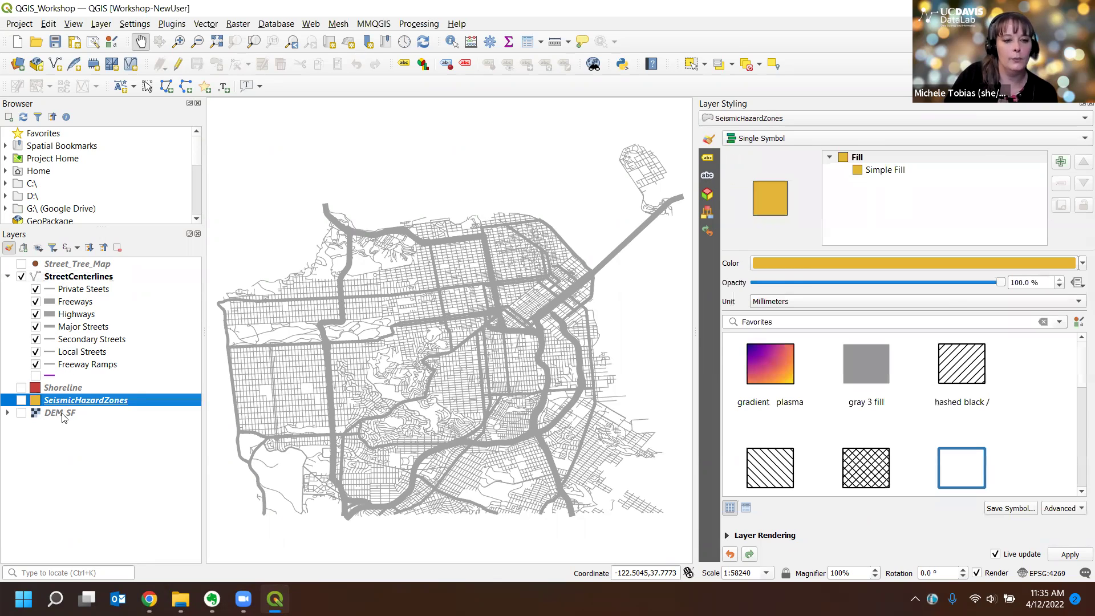
click(64, 415)
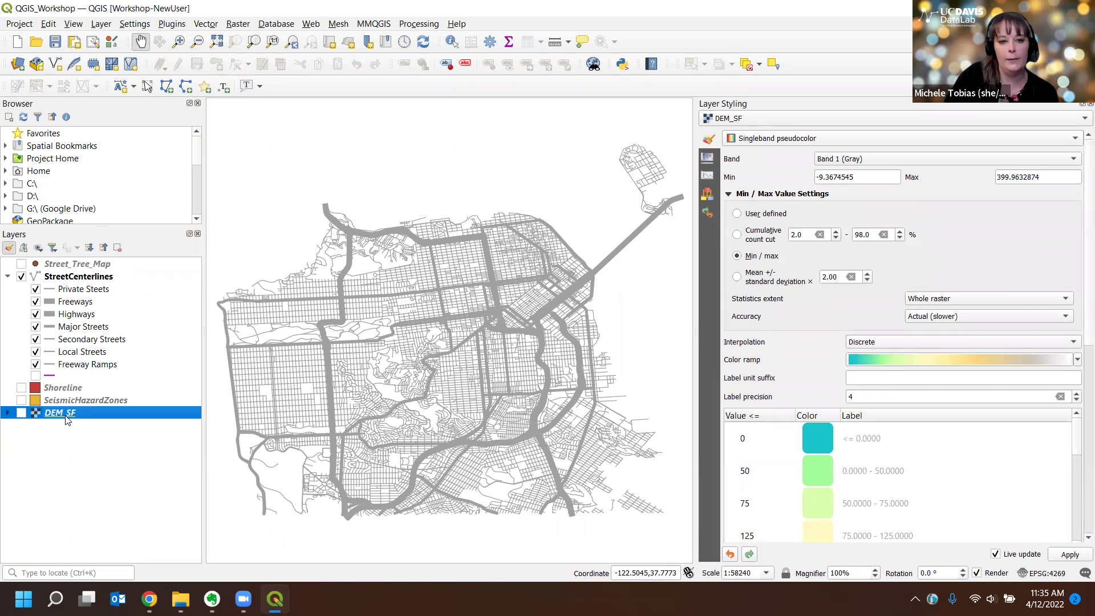
click(23, 413)
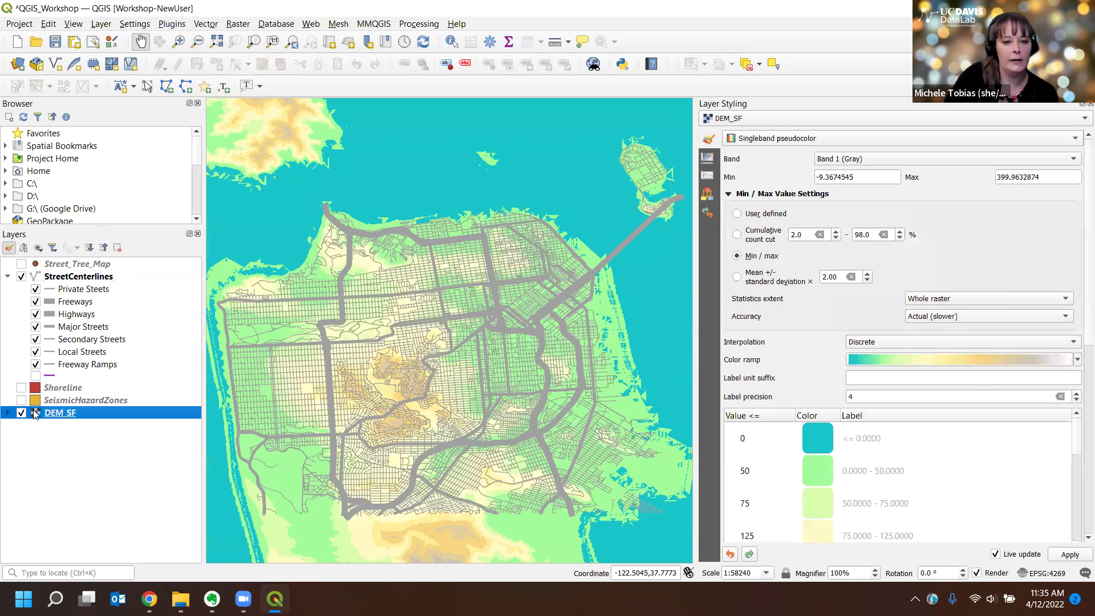
click(21, 277)
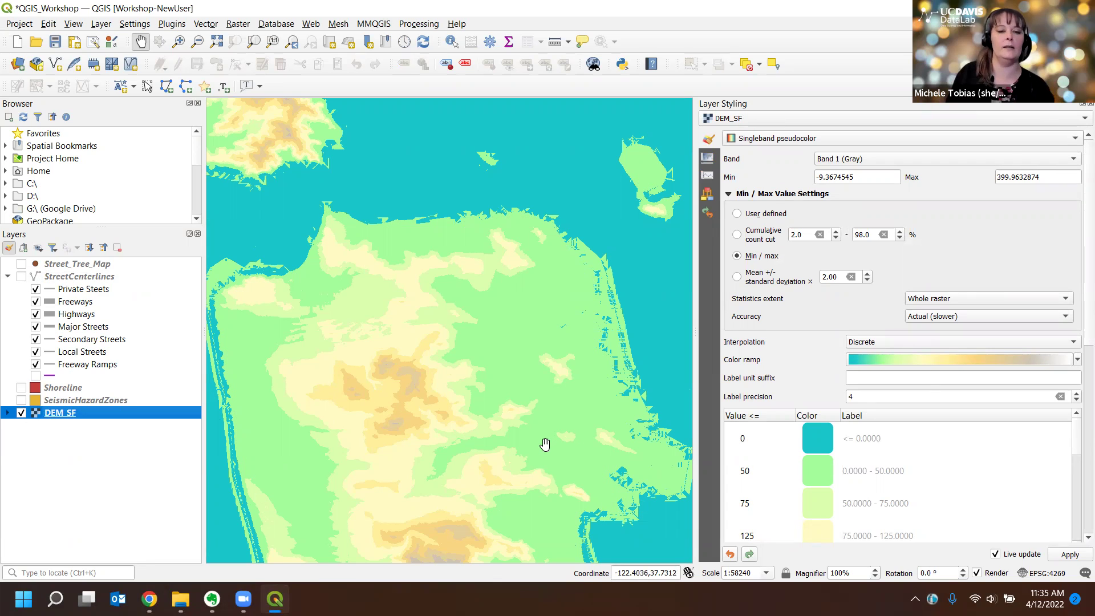
click(21, 412)
click(21, 276)
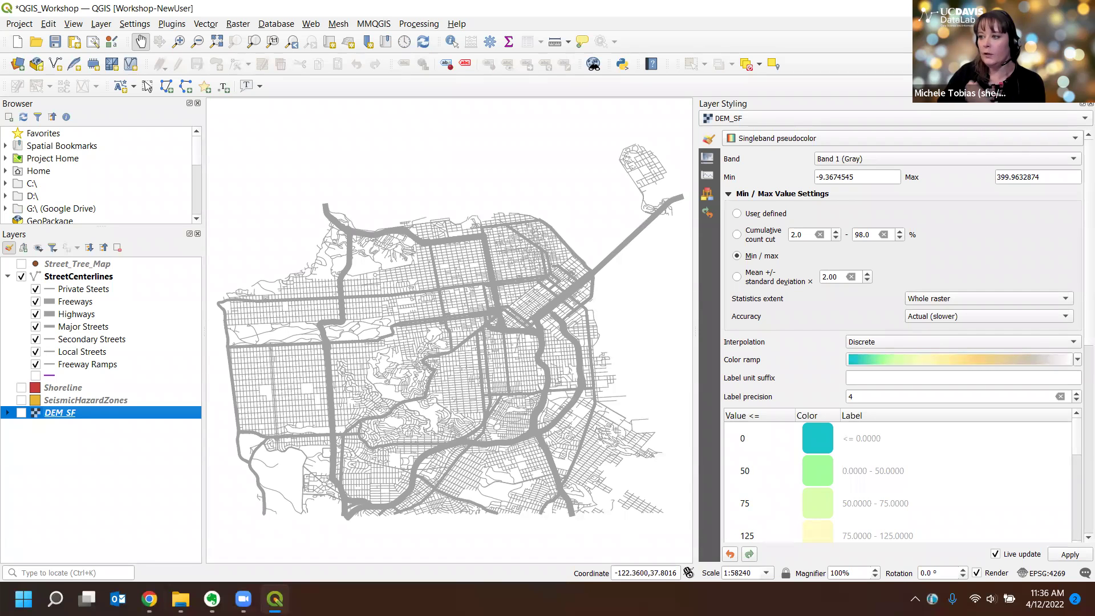
key(alt+Tab)
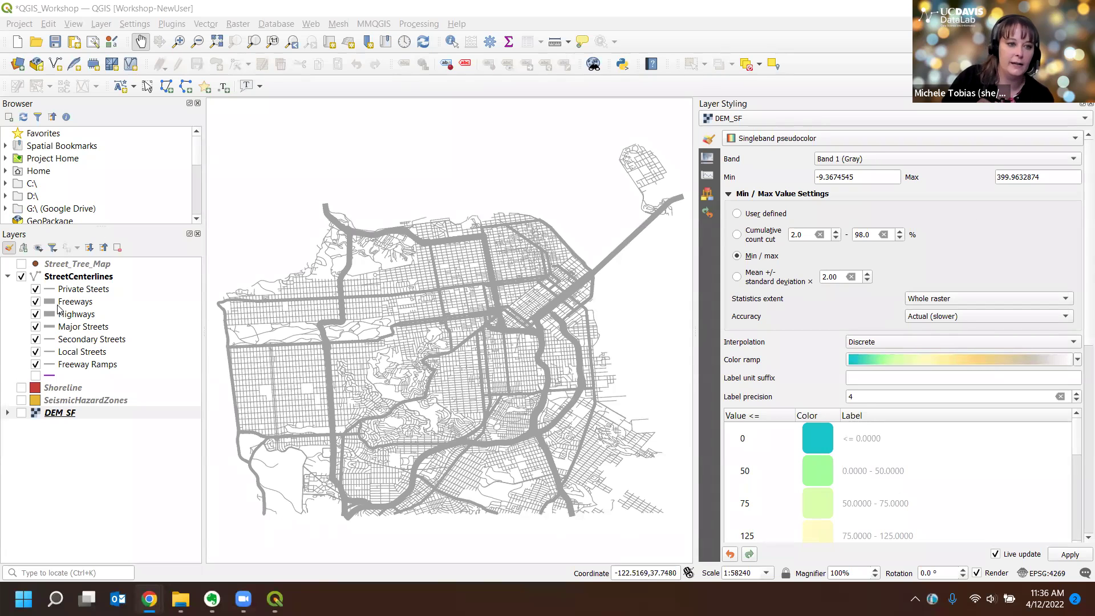
Turn on the Street_Tree_Map layer, make it the active layer and open its attribute table
click(21, 264)
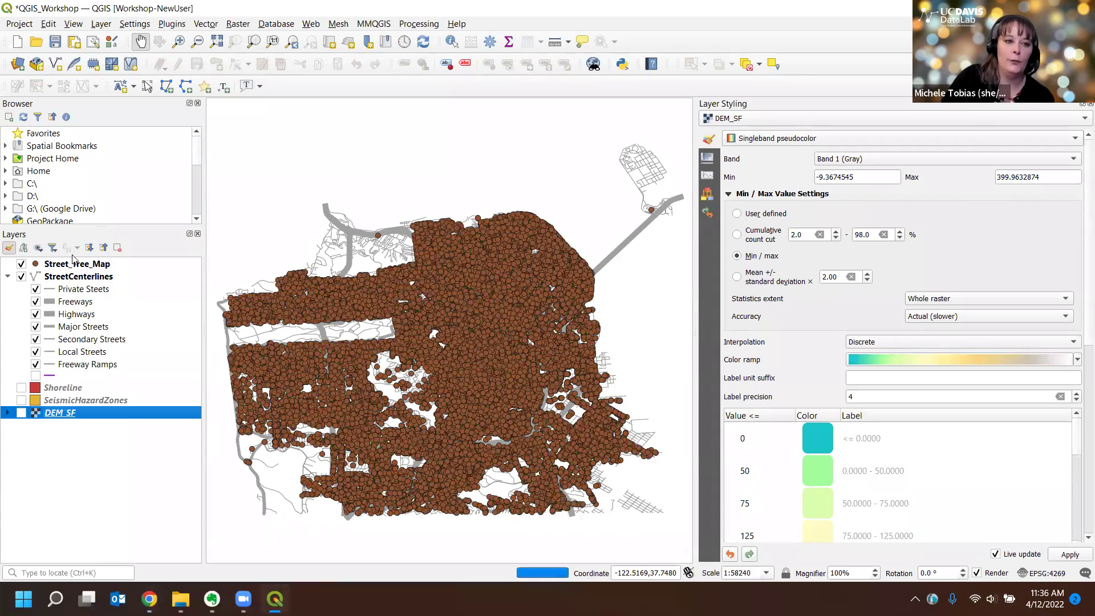
click(74, 263)
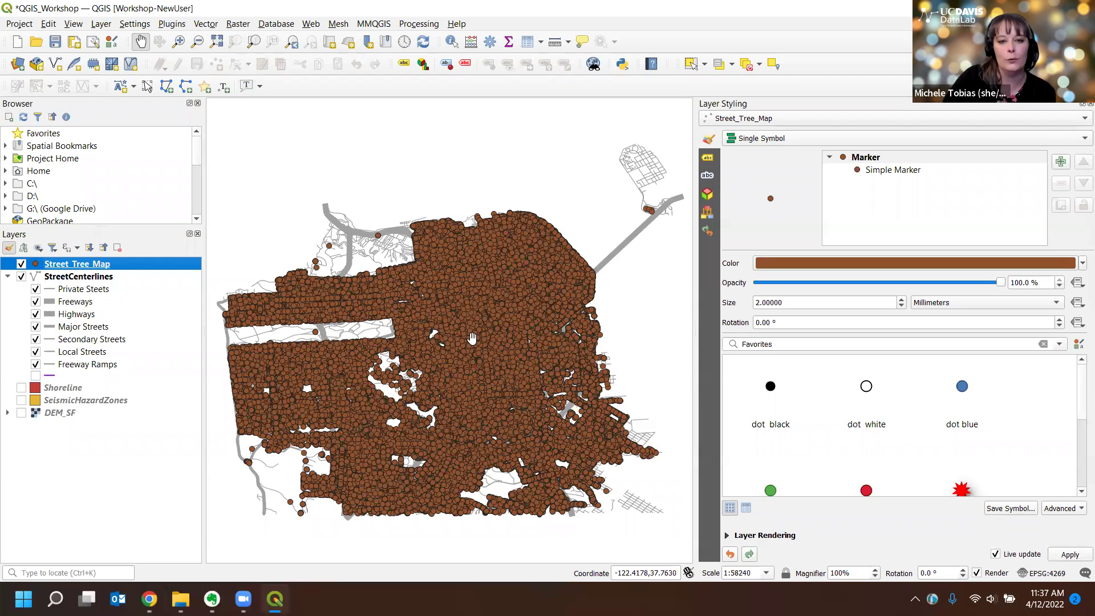
right_click(110, 268)
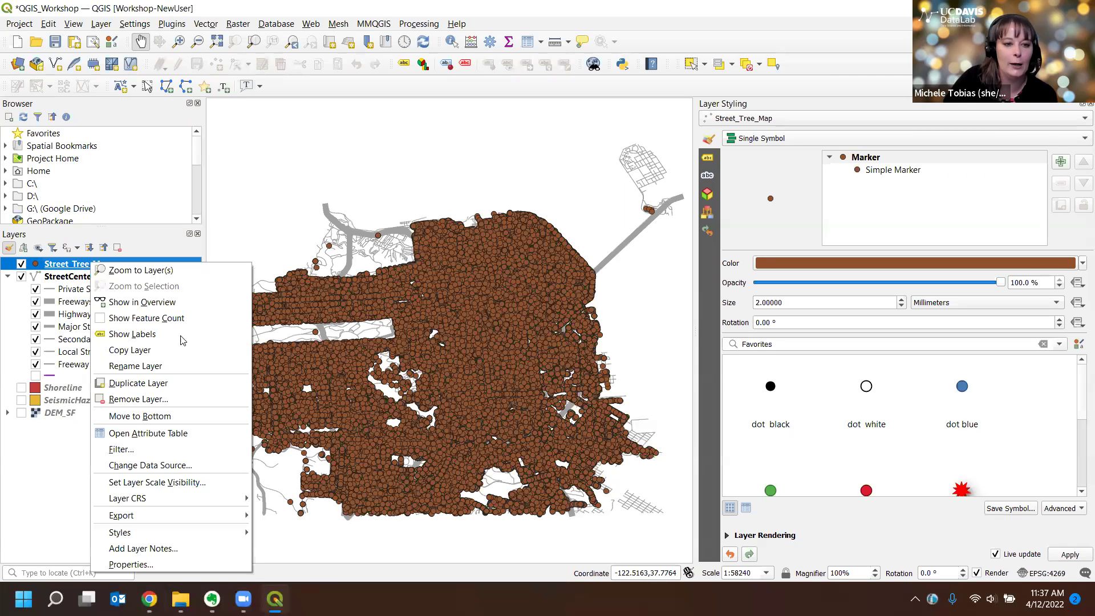
click(187, 437)
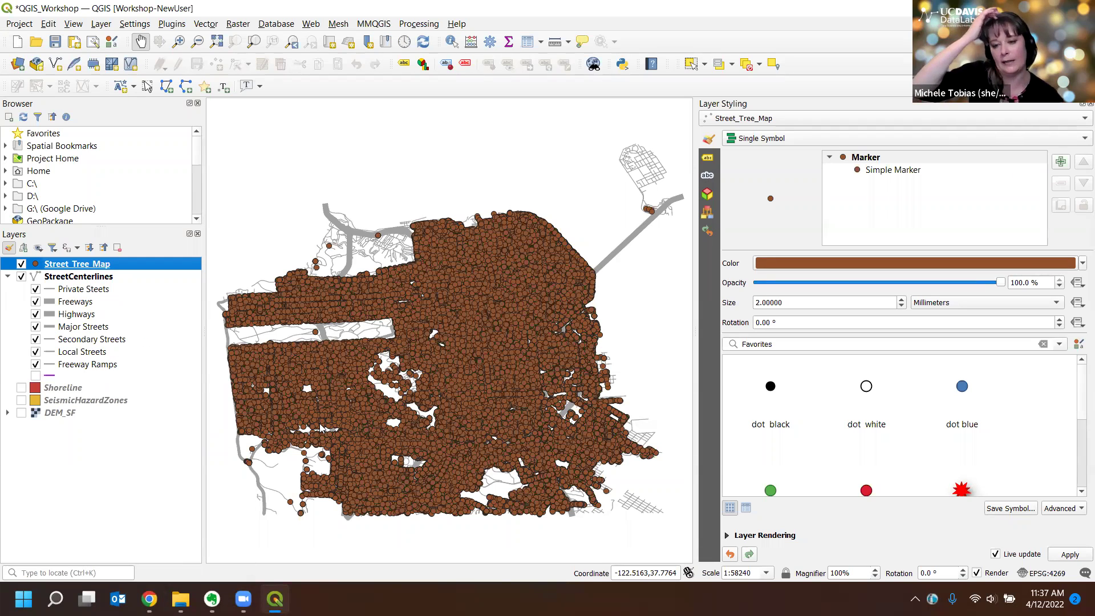
key(F6)
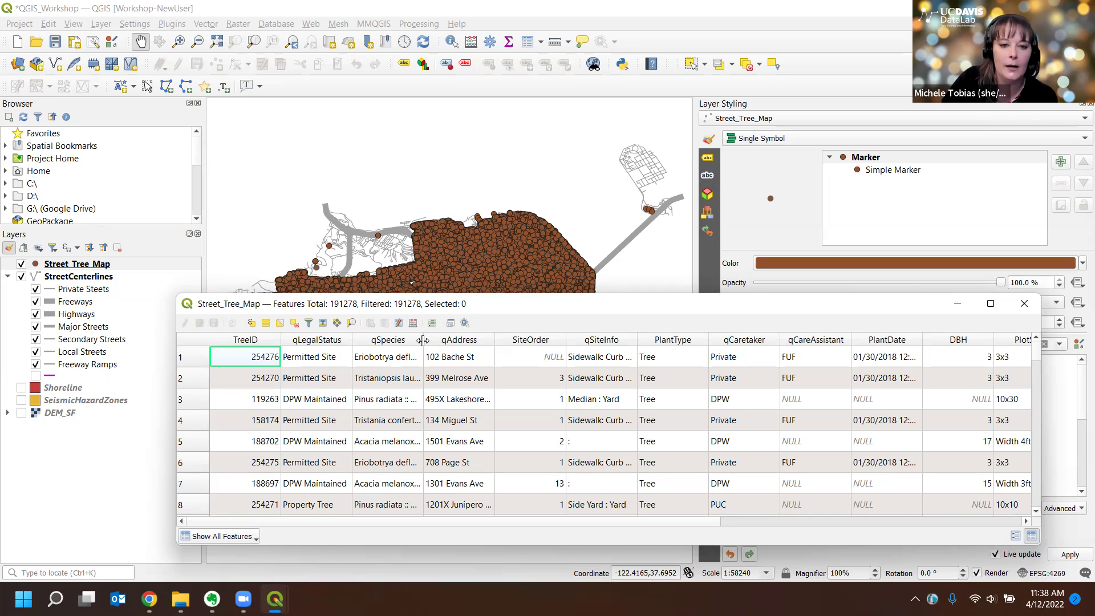
Widen the qSpecies and qSiteInfo columns, look through all the street tree attributes and close the table
drag(423, 340, 541, 340)
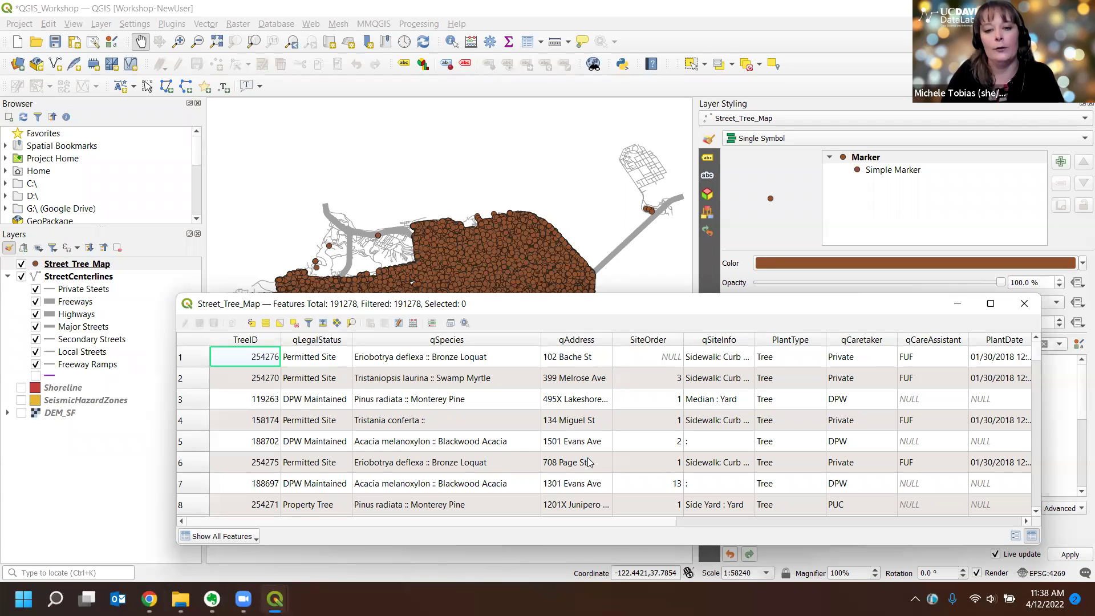
drag(562, 522, 632, 526)
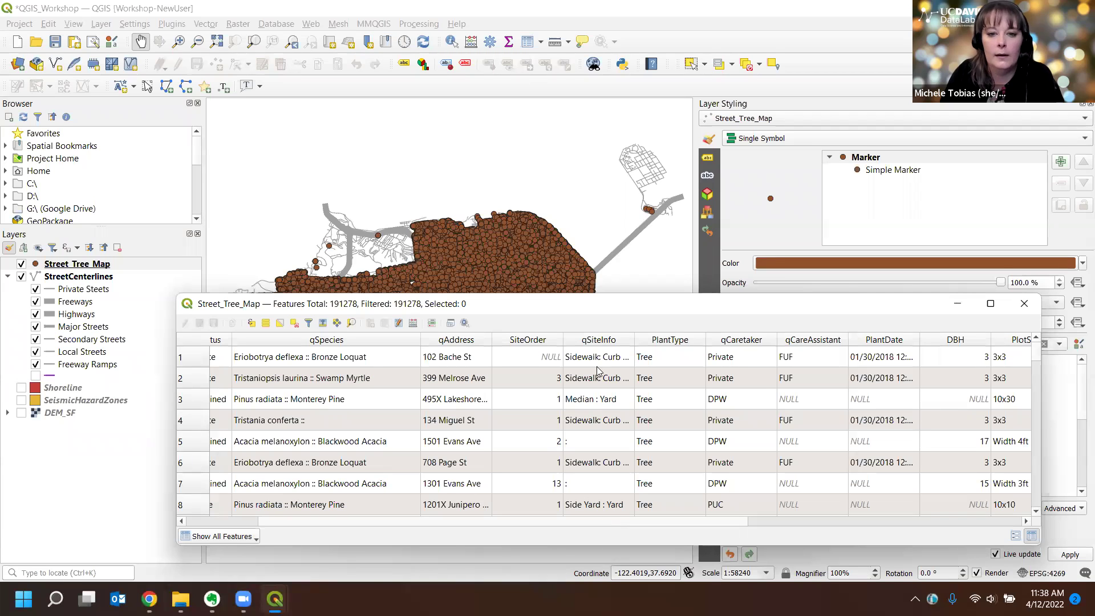
drag(635, 339, 686, 339)
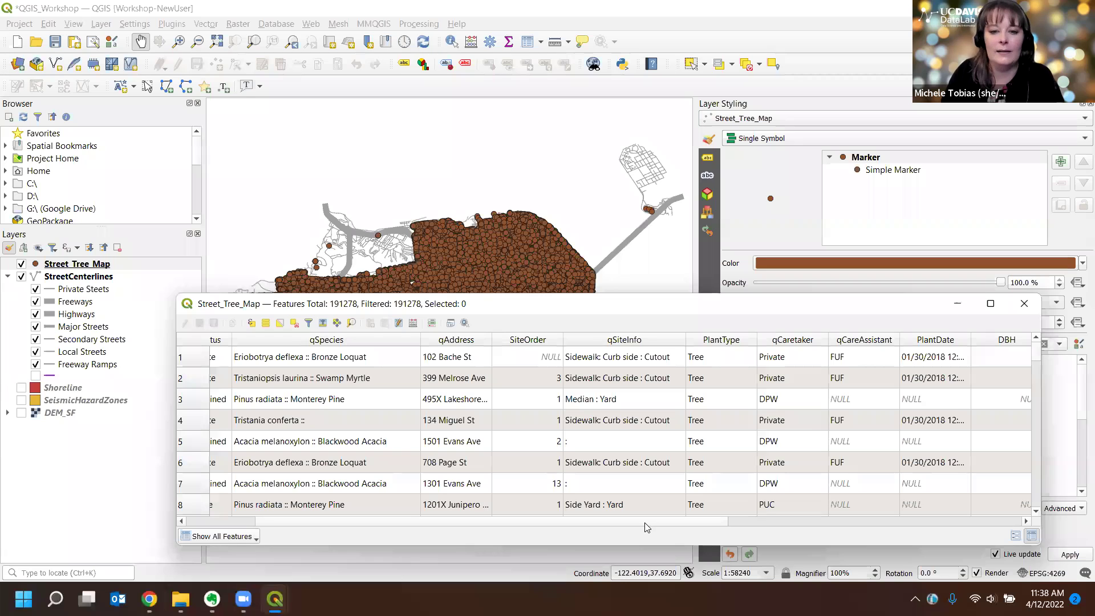
drag(647, 523, 972, 530)
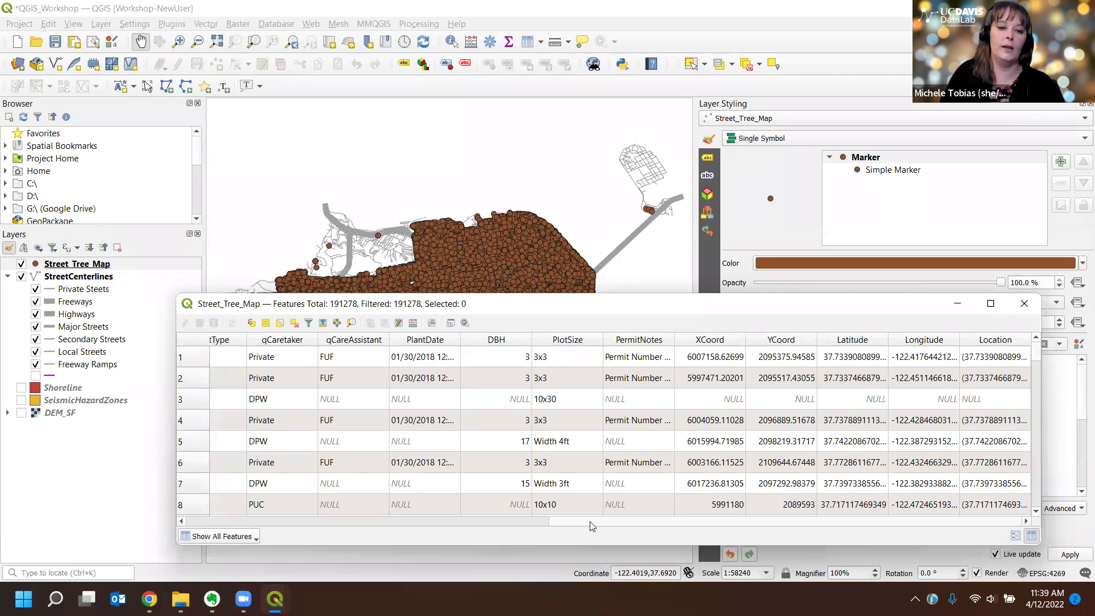
drag(590, 526, 214, 541)
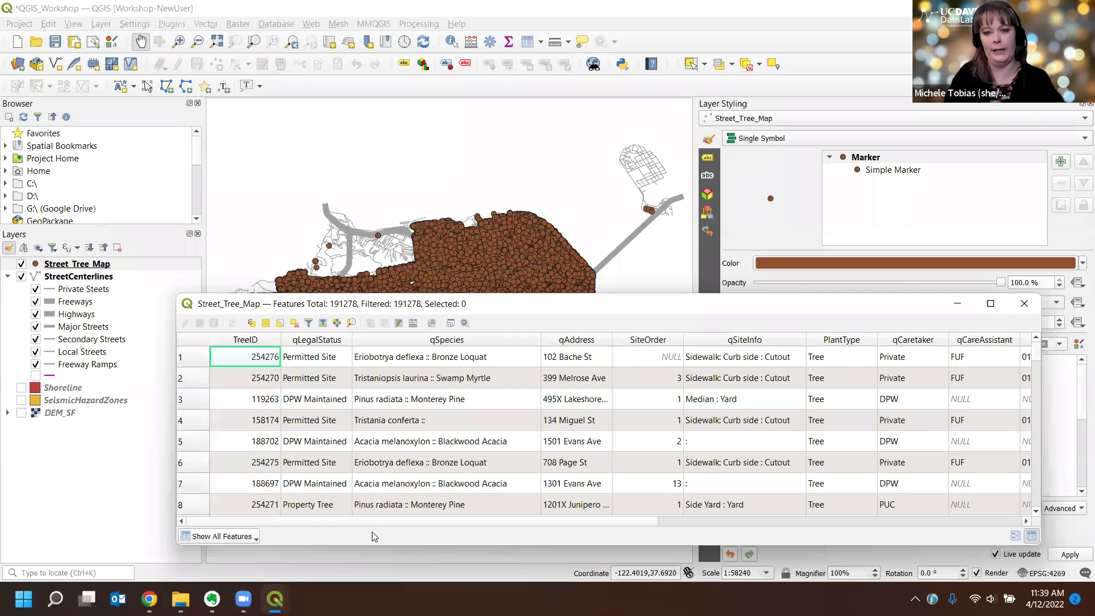
click(1021, 308)
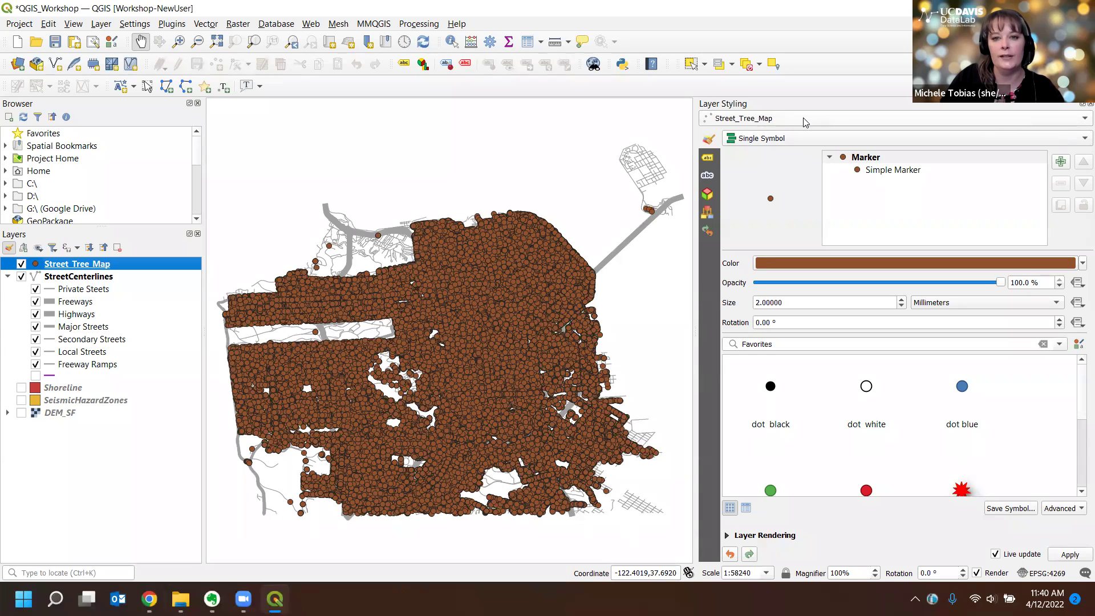
Switch the Street_Tree_Map styling to Rule-based and label the existing unfiltered rule Canary Pine
click(780, 141)
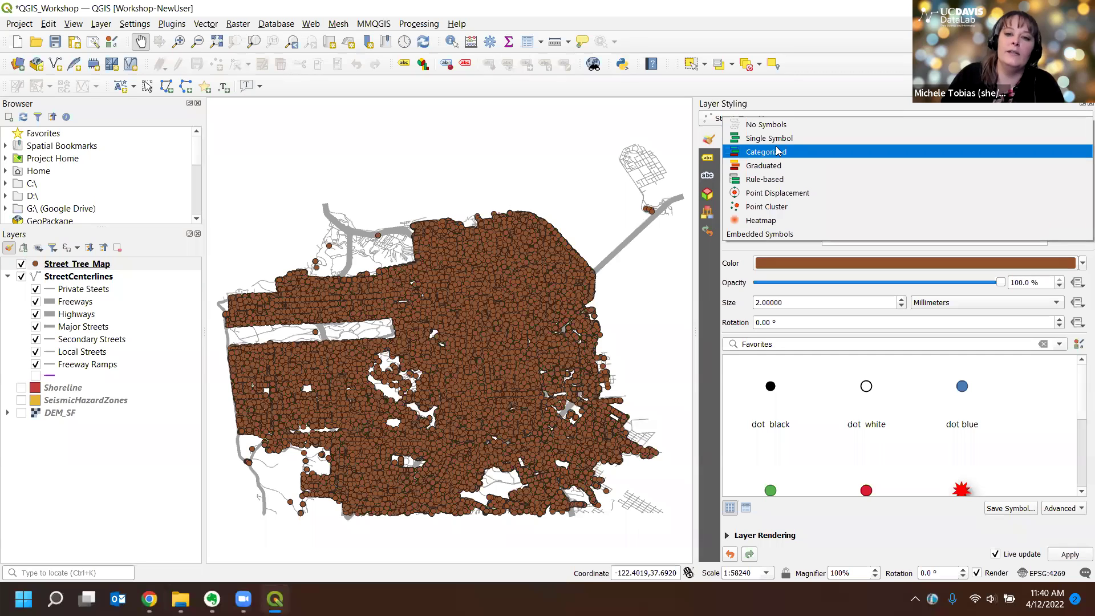
click(779, 183)
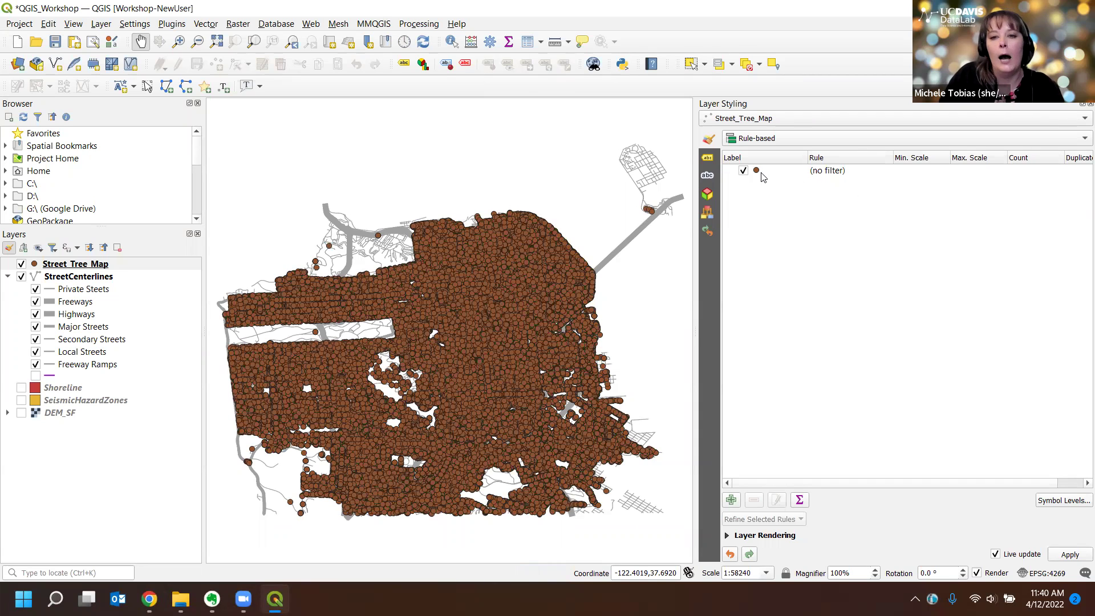
click(822, 175)
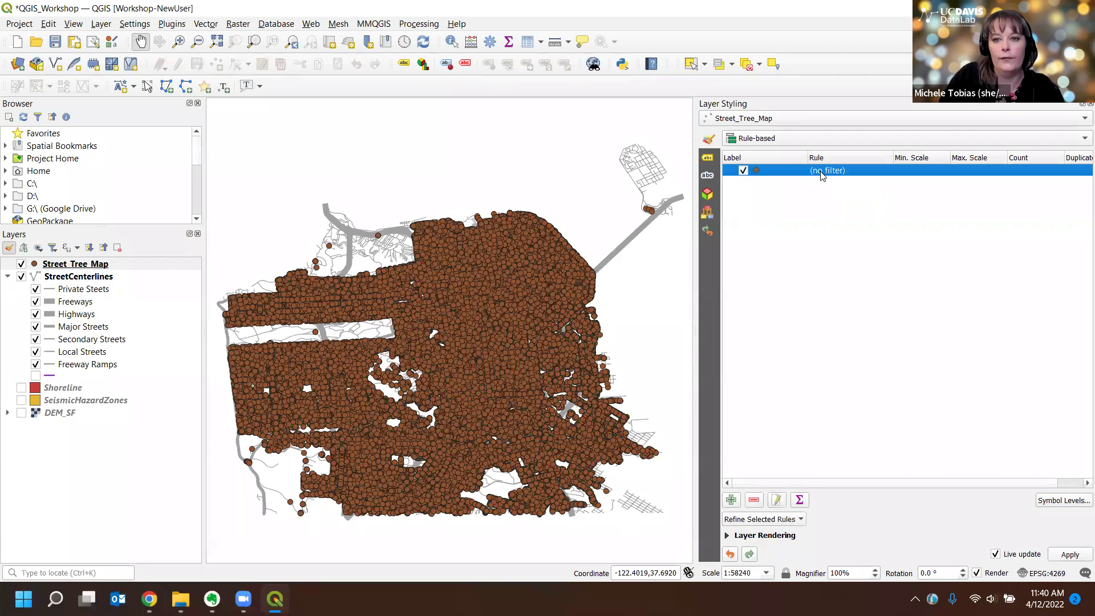
double_click(822, 171)
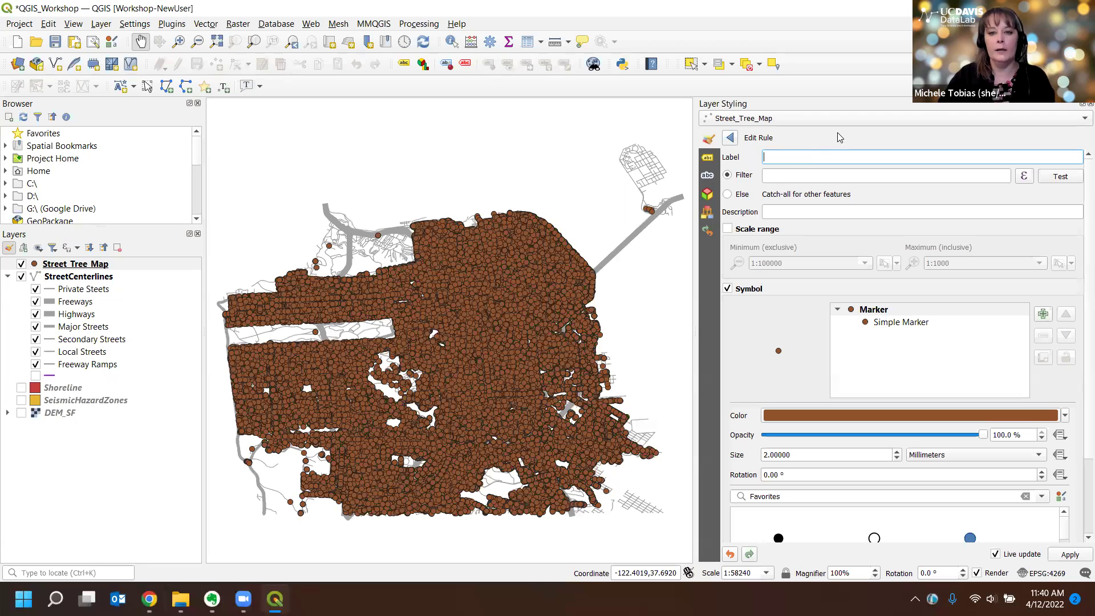
text(Canary Pine)
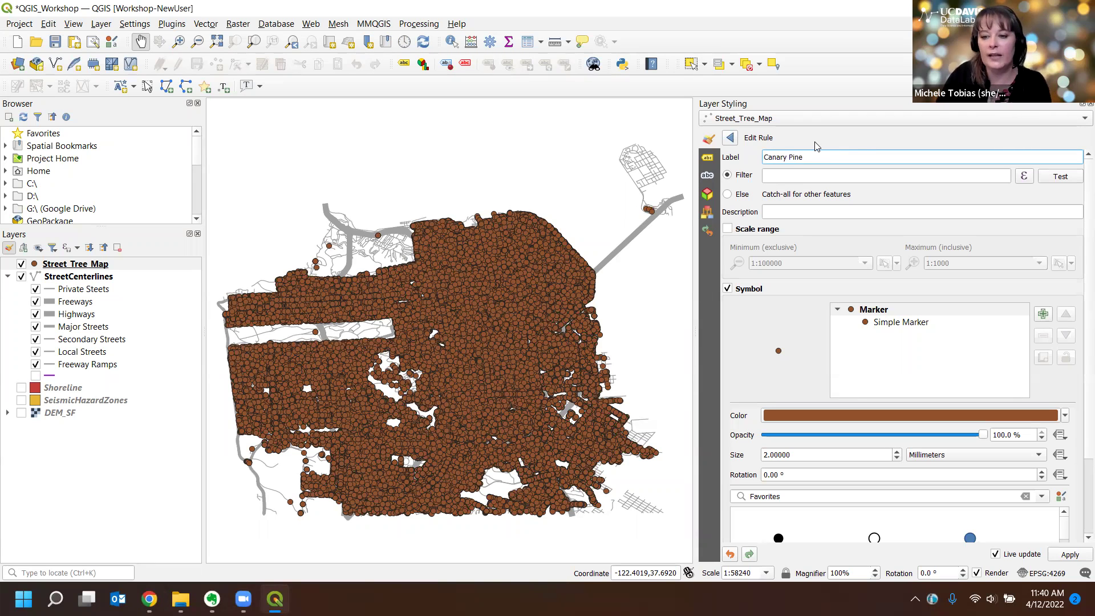
Open the expression builder for the Canary Pine rule's filter and begin the expression with "qSpecies" LIKE
click(826, 181)
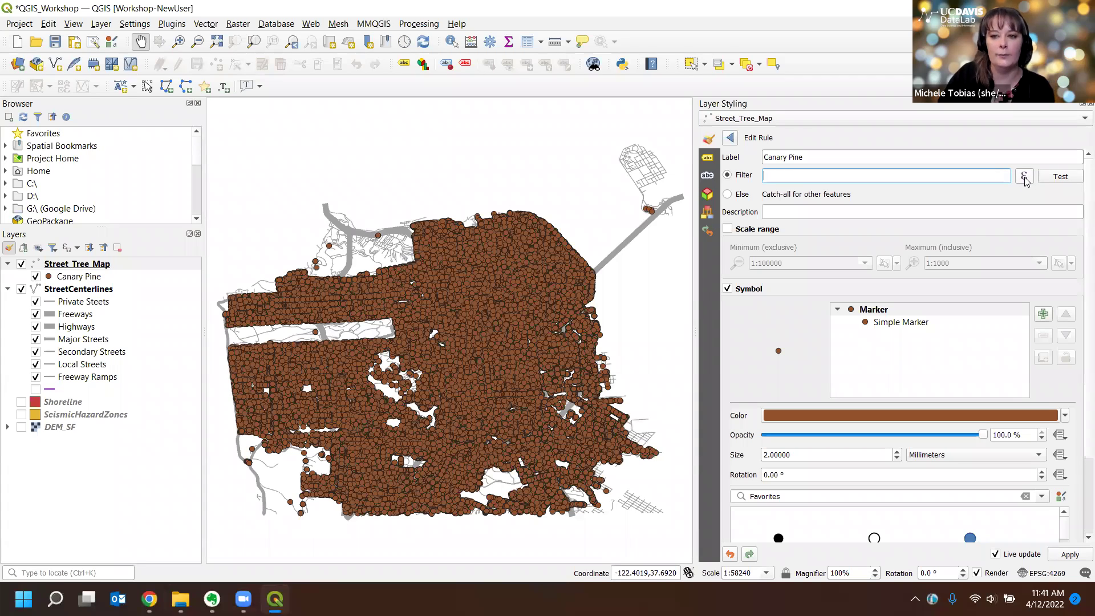
click(1025, 178)
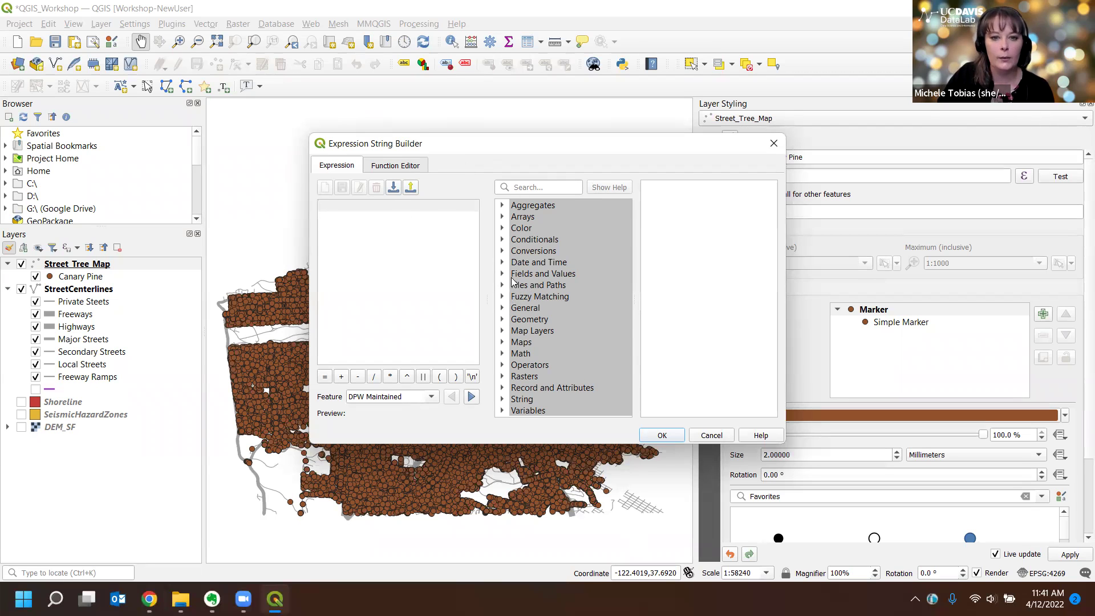
double_click(532, 275)
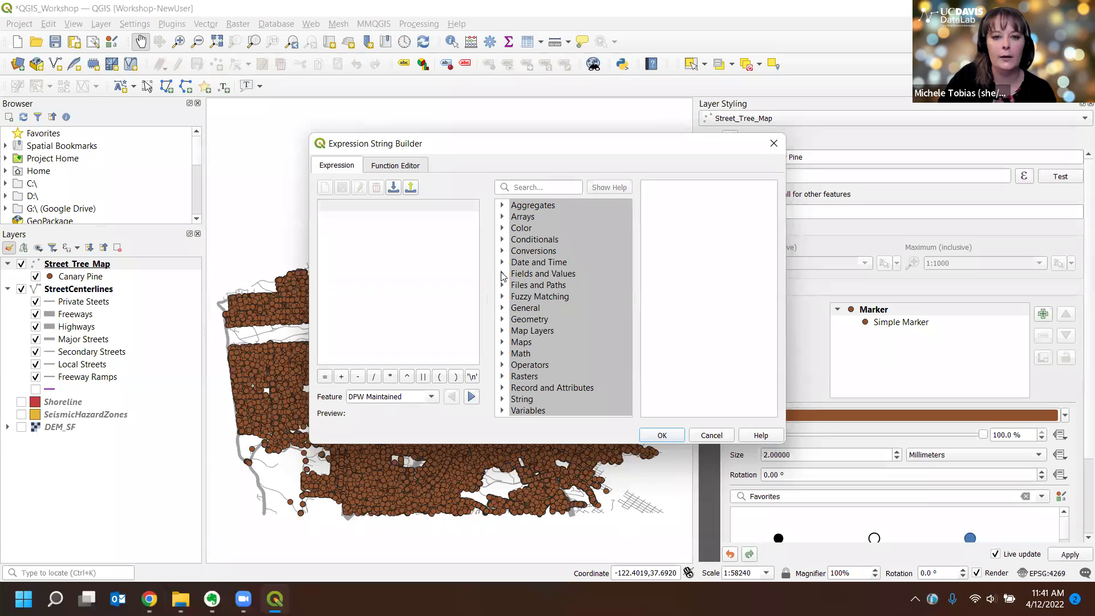
scroll(576, 292, down, 1)
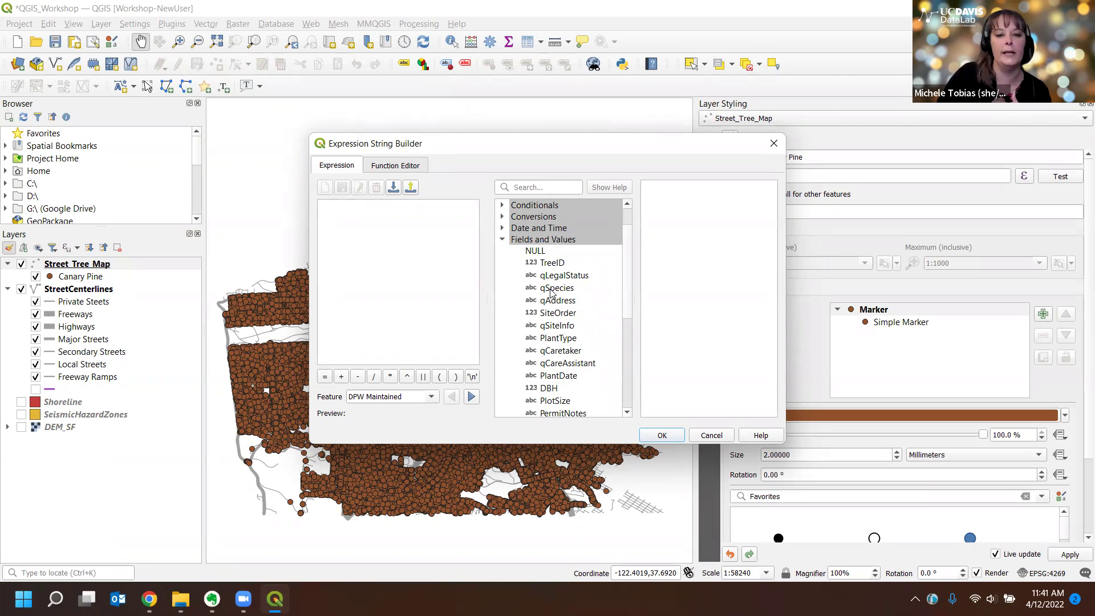
double_click(553, 288)
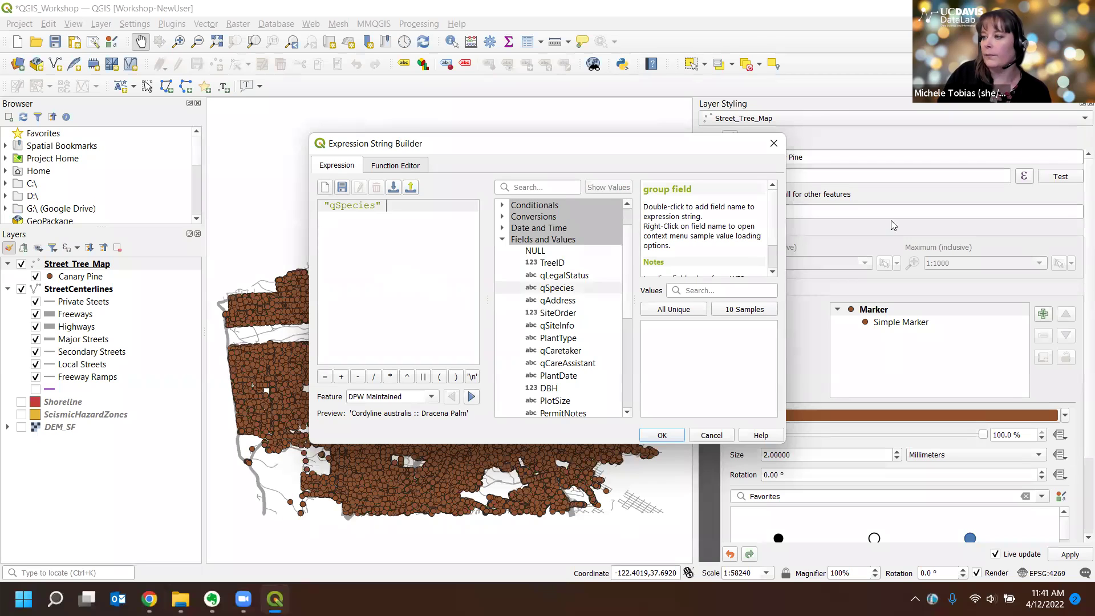
text(LIKE)
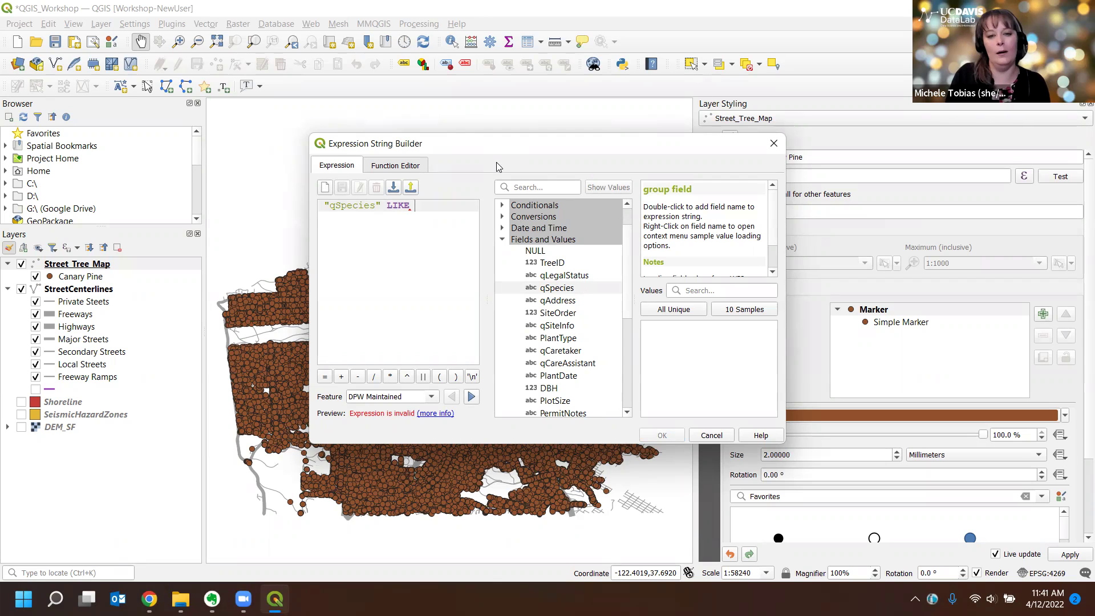
Load ten sample qSpecies values for reference and complete the filter expression as "qSpecies" LIKE 'Pinus canariensis'
click(756, 311)
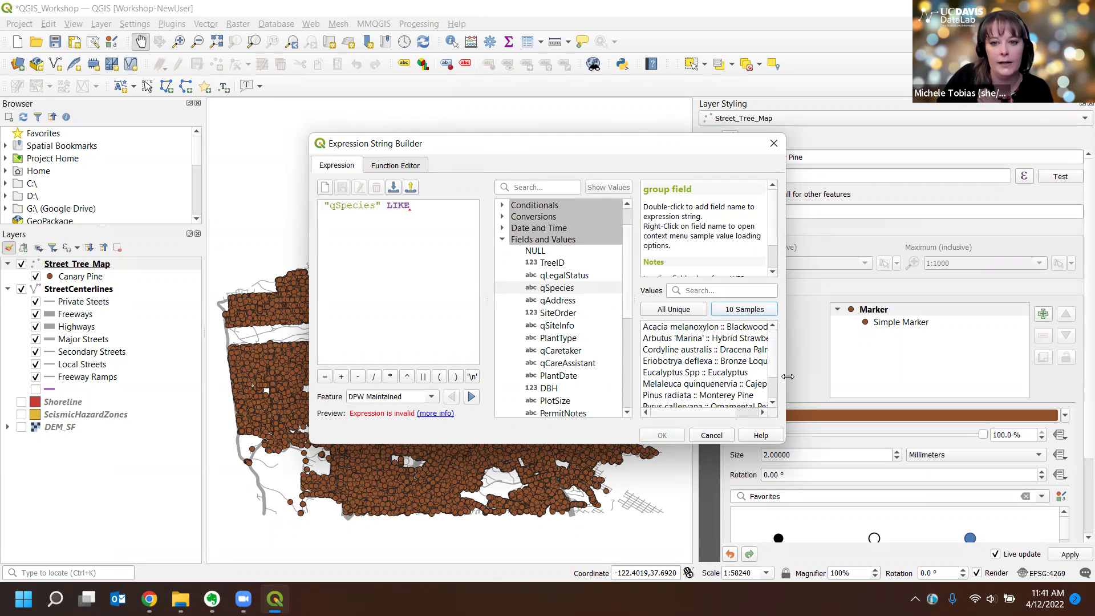
drag(788, 376, 857, 376)
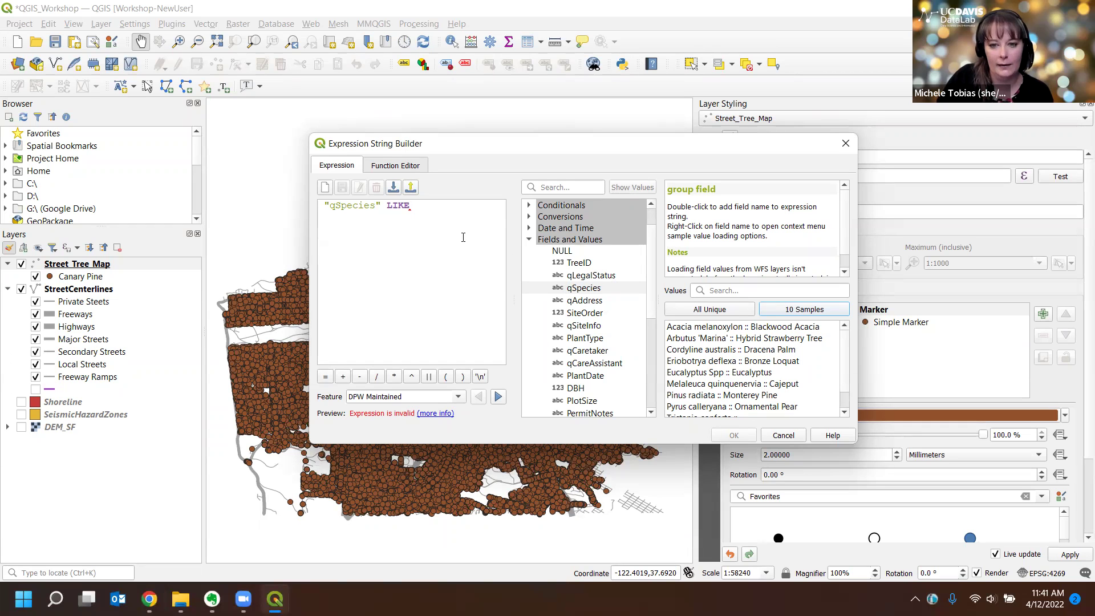
click(440, 211)
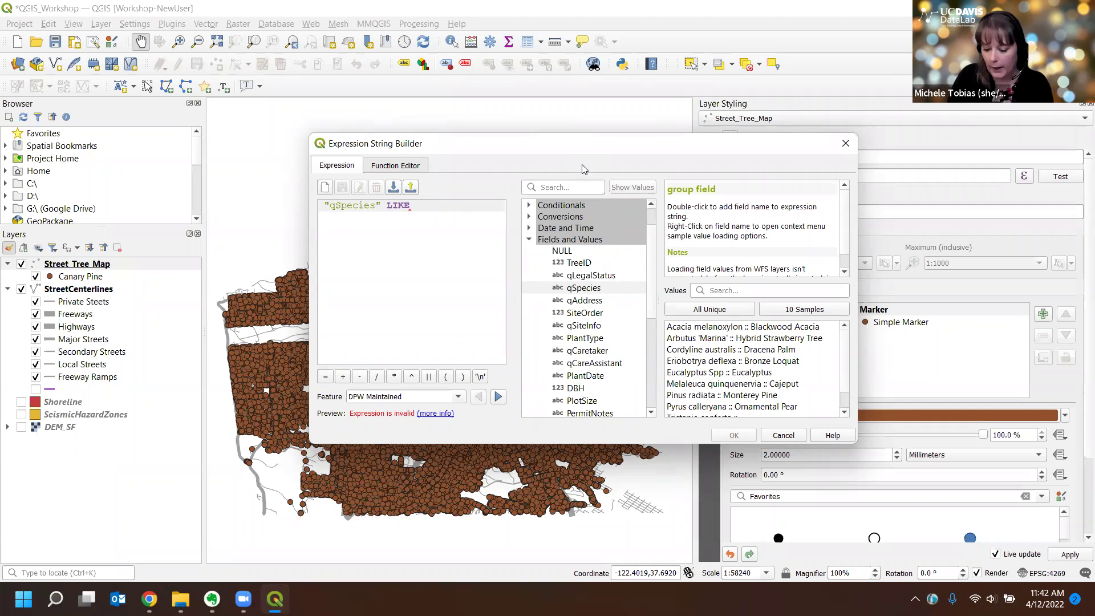
key(BackSpace)
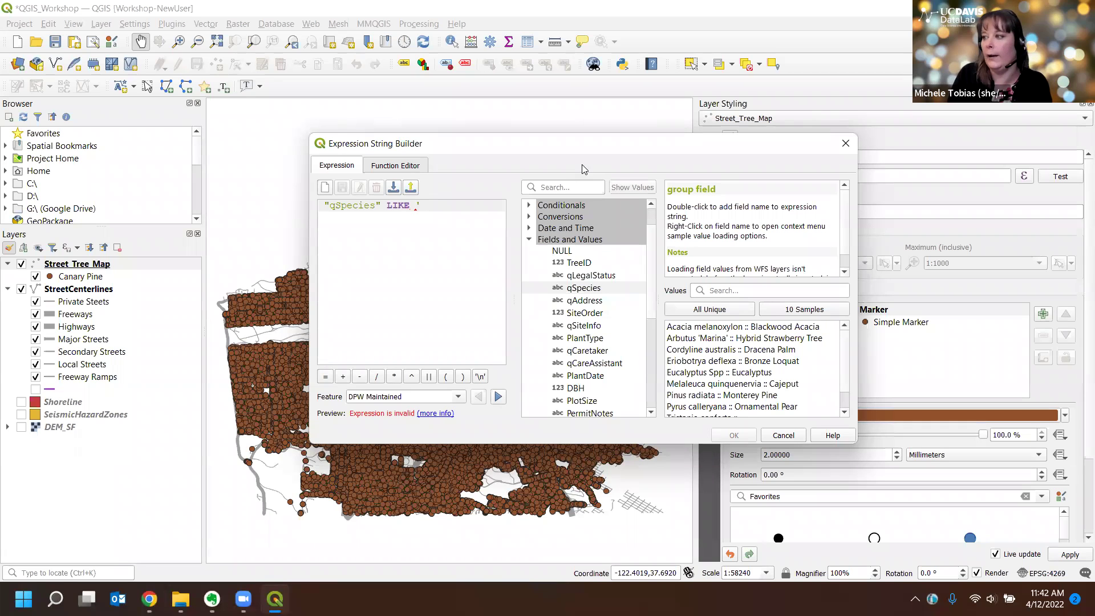
text(Pin)
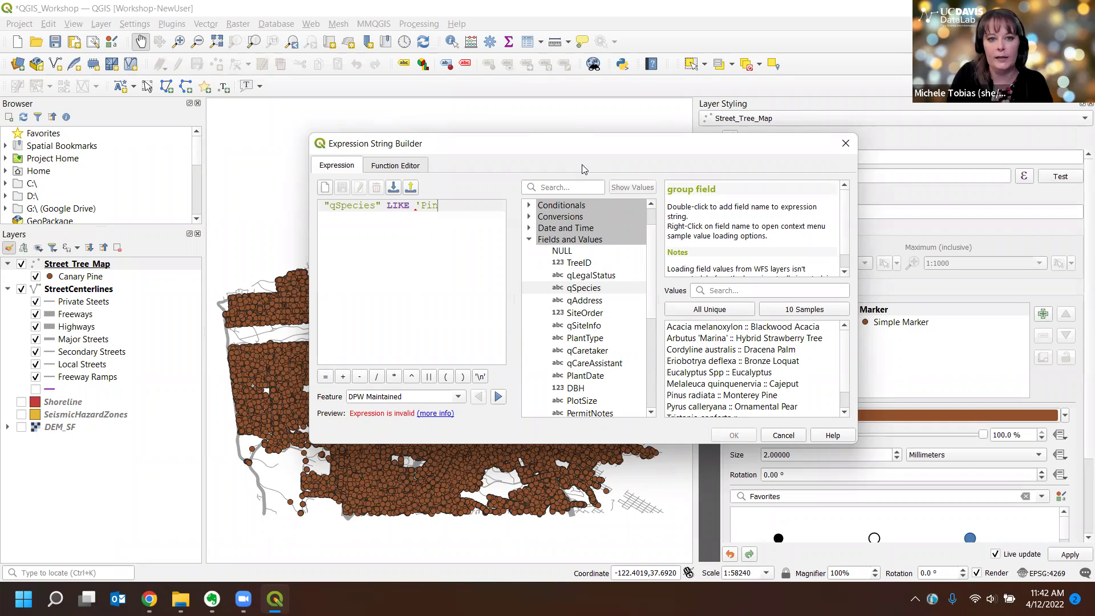
text(us ca)
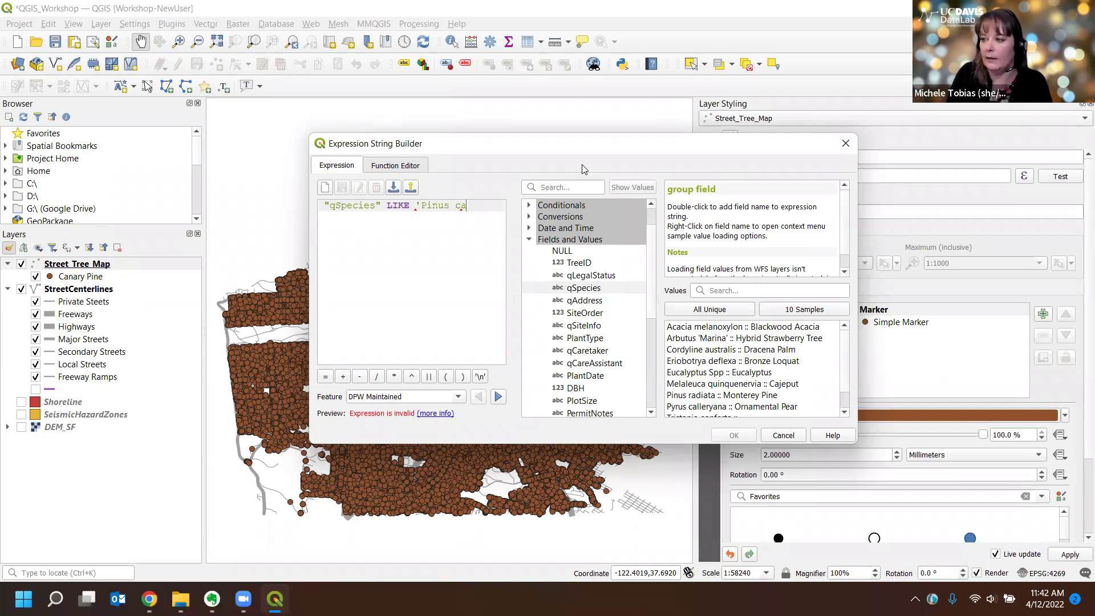
text(narienc)
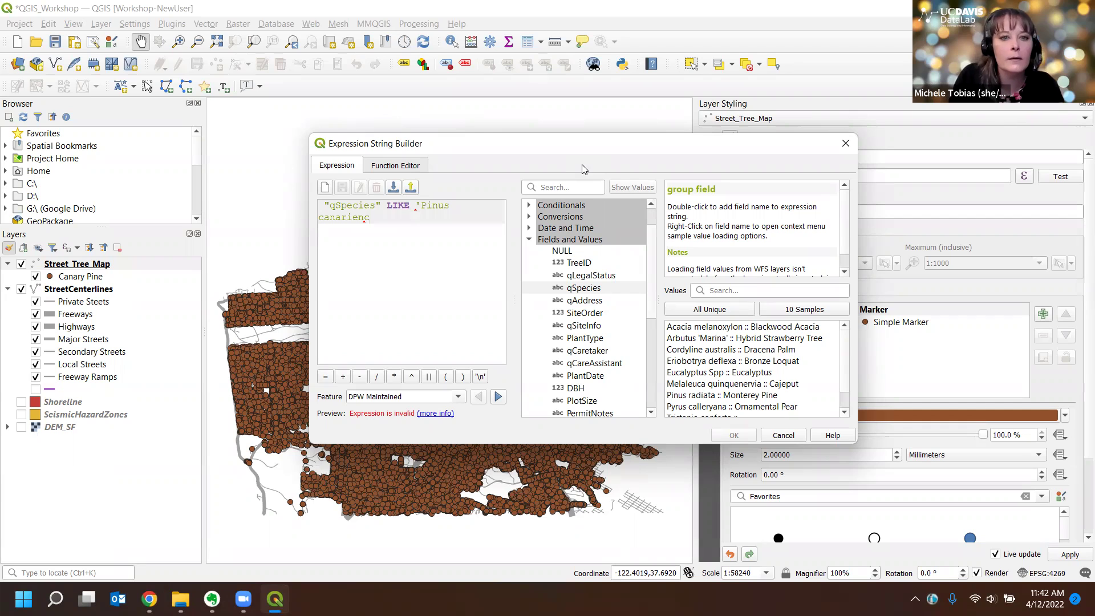
key(BackSpace)
key(BackSpace)
key(BackSpace)
key(BackSpace)
key(BackSpace)
key(BackSpace)
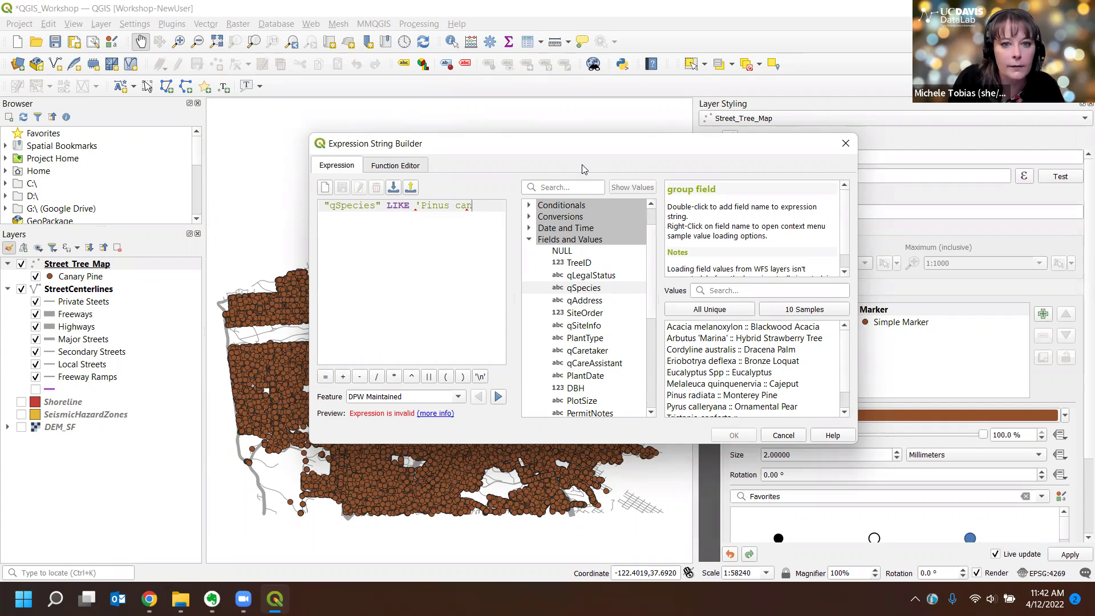
text(arien)
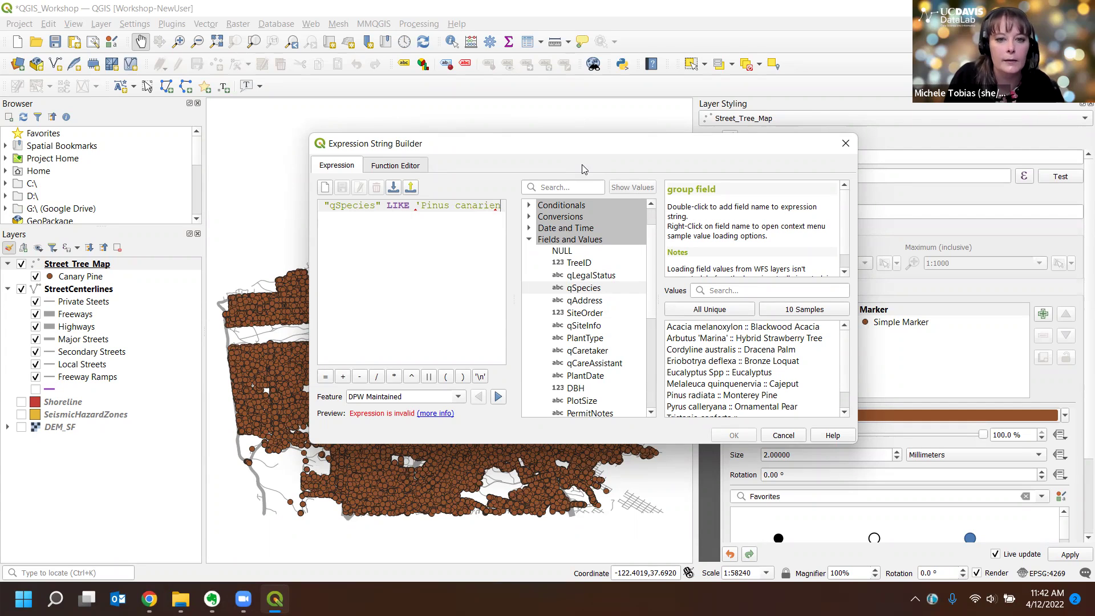
text(sis')
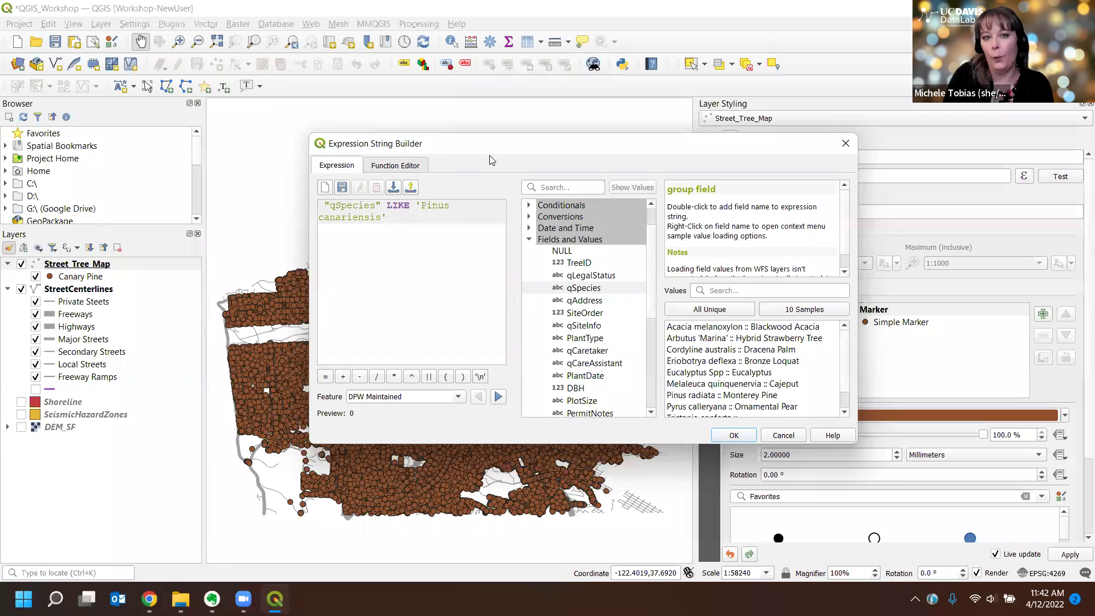
Surround Pinus canariensis with % wildcards on both sides in the expression and accept it as the rule's filter
text(%)
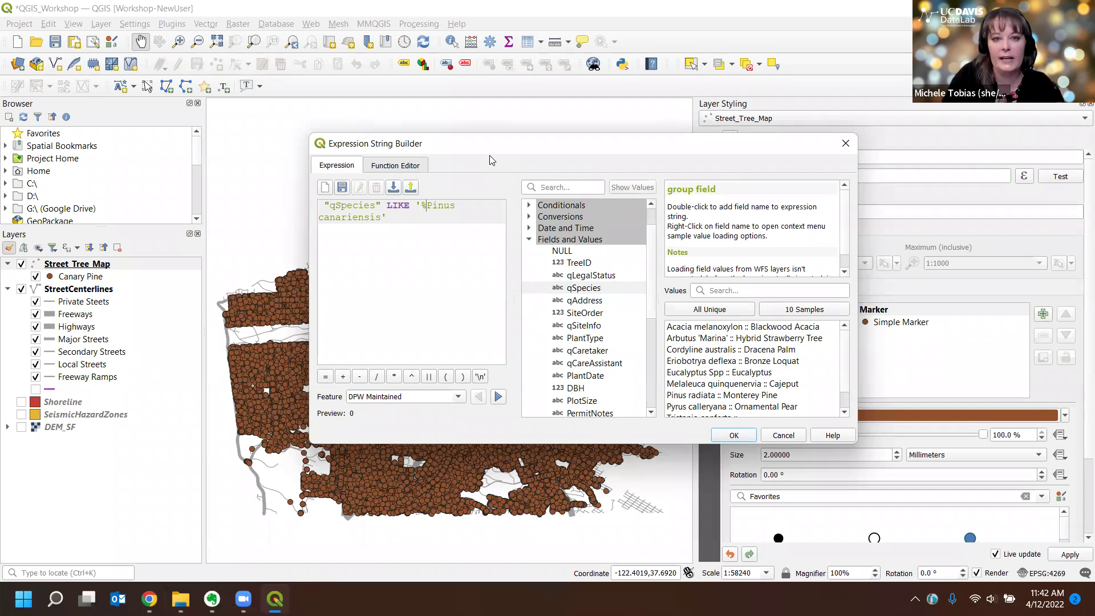
text(%)
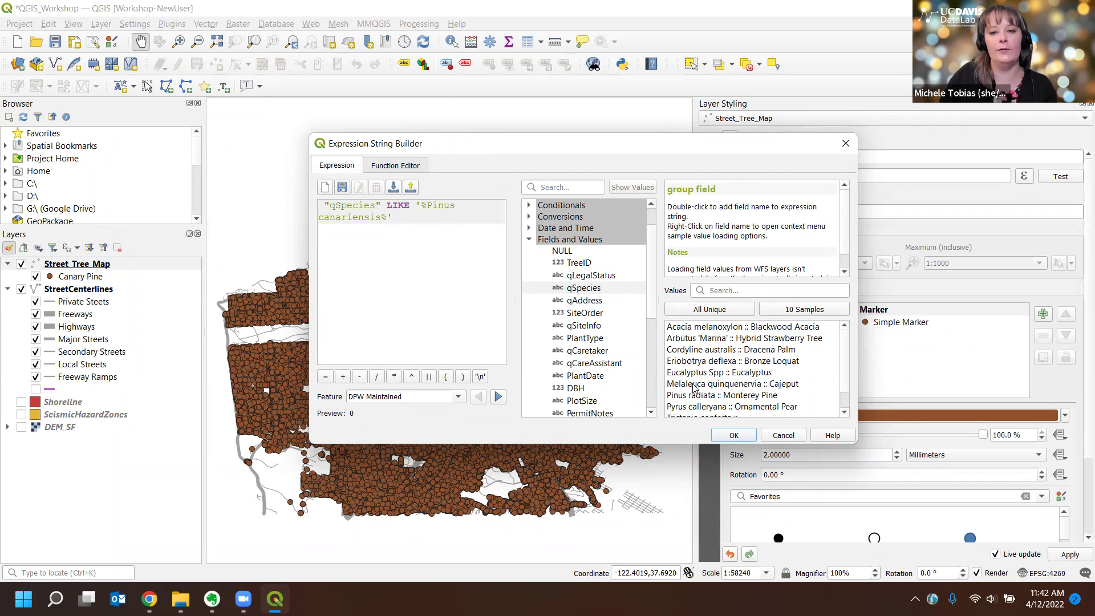
drag(428, 207, 384, 221)
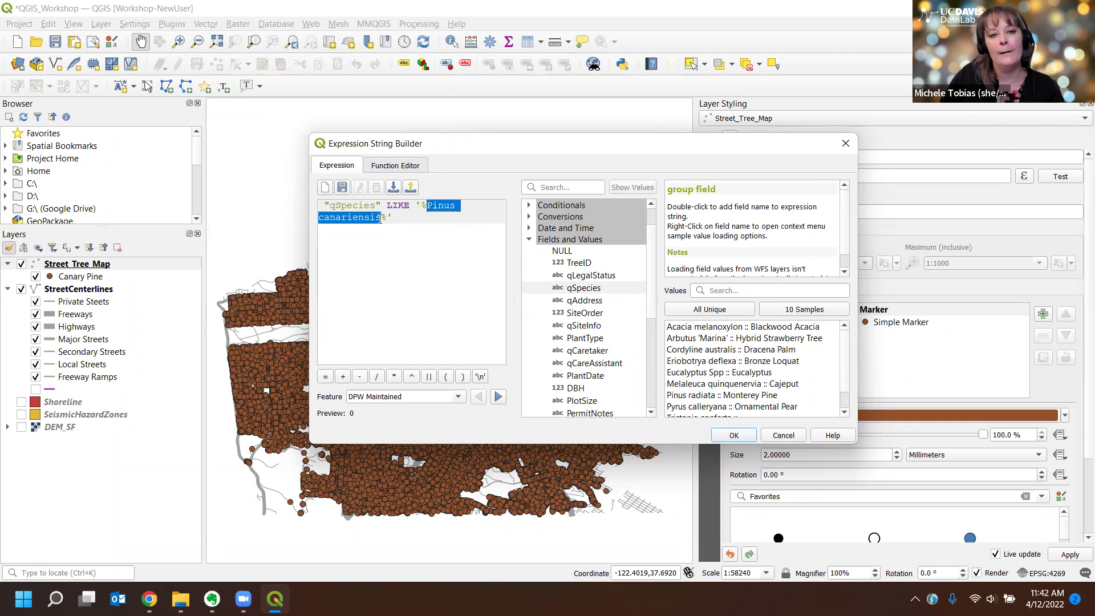
click(412, 221)
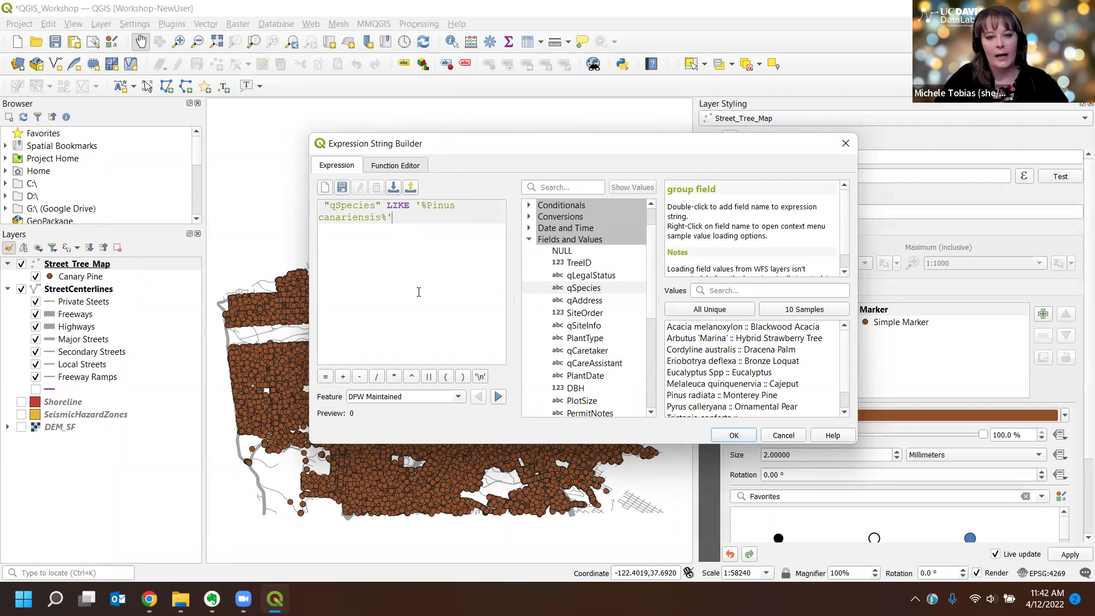
click(740, 441)
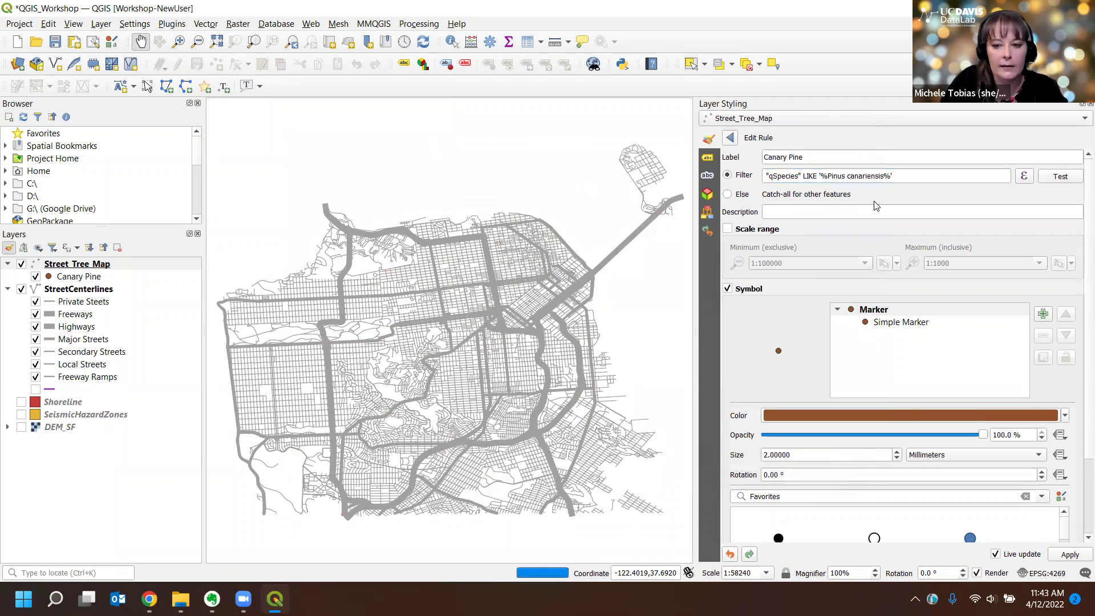
Copy the Canary Pine rule's filter expression, paste it back as the filter and apply it, returning to the rule list
key(alt+Tab)
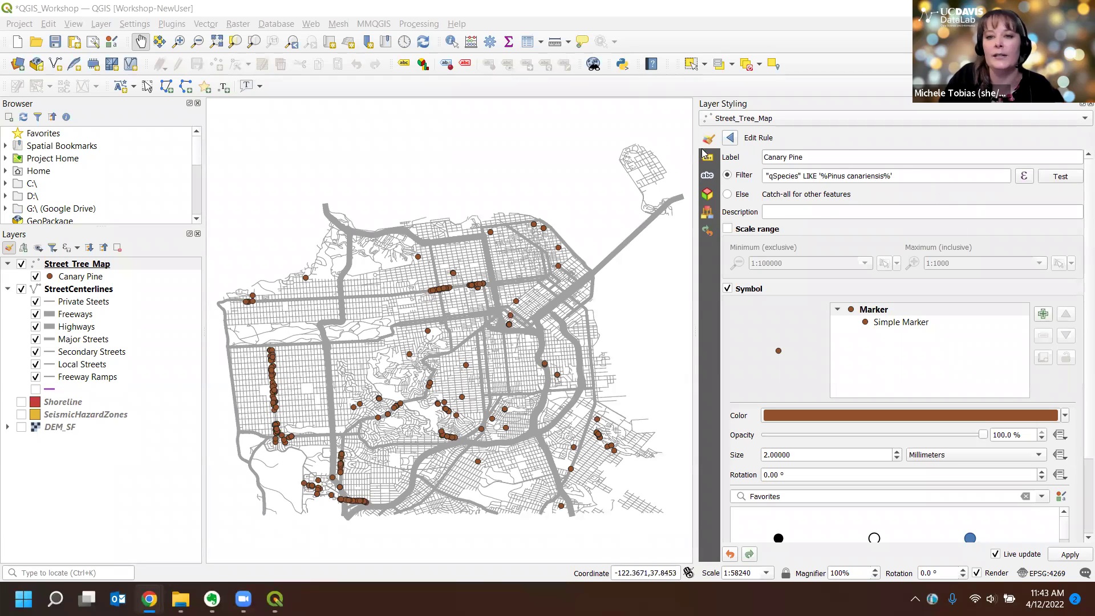
click(895, 176)
drag(893, 176, 759, 179)
key(ctrl+c)
key(BackSpace)
key(ctrl+v)
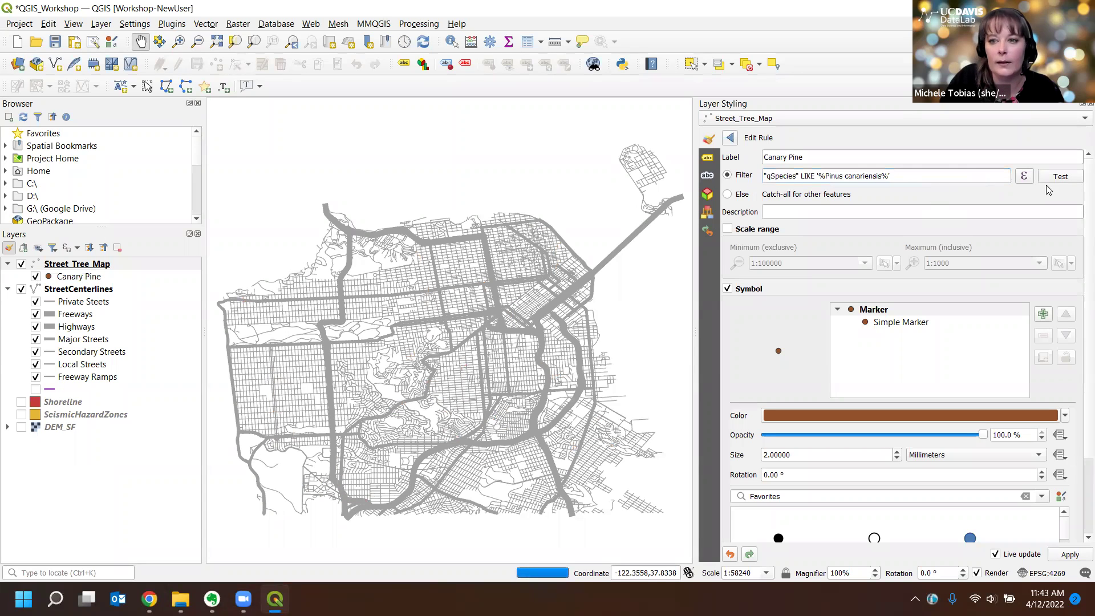
click(966, 177)
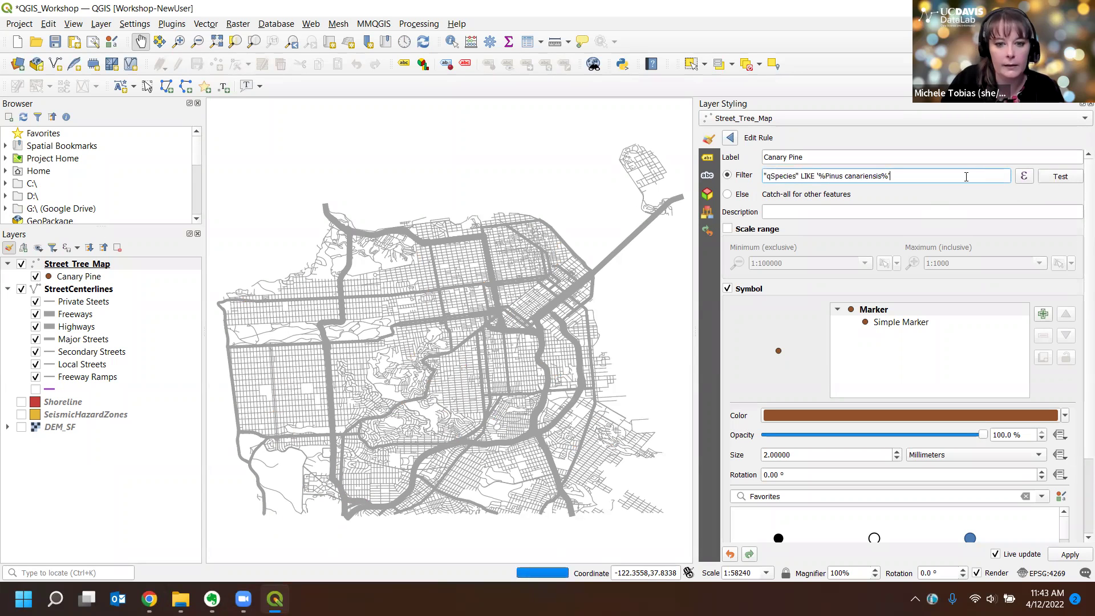
click(1070, 554)
click(731, 140)
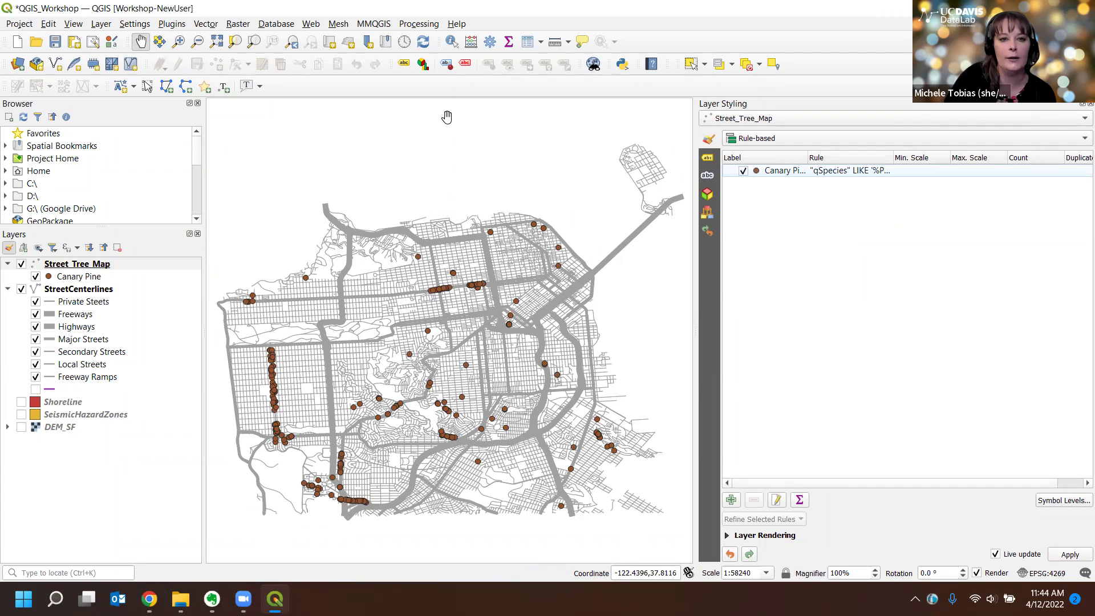
Identify a Canary Pine point on the map to check its qSpecies attribute, closing the results and restoring the pan tool
click(451, 42)
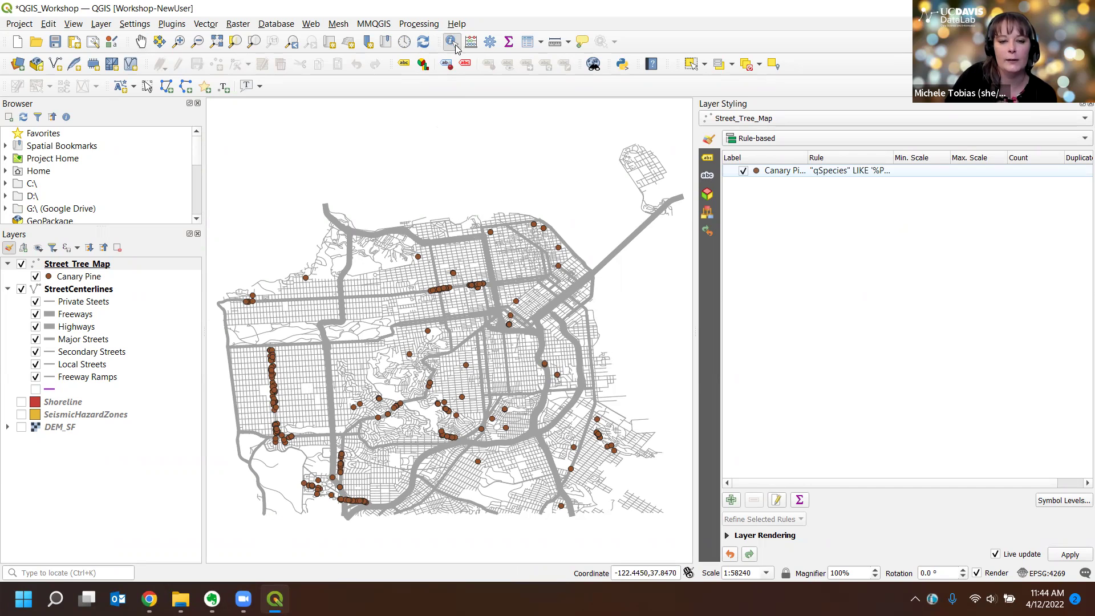
click(450, 43)
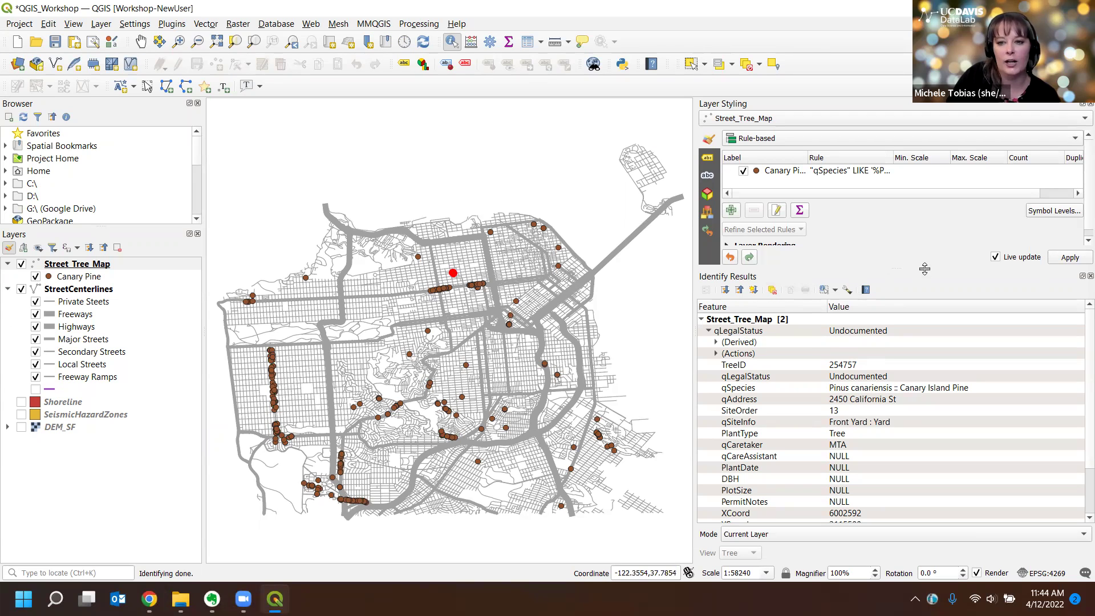
click(1090, 276)
click(142, 45)
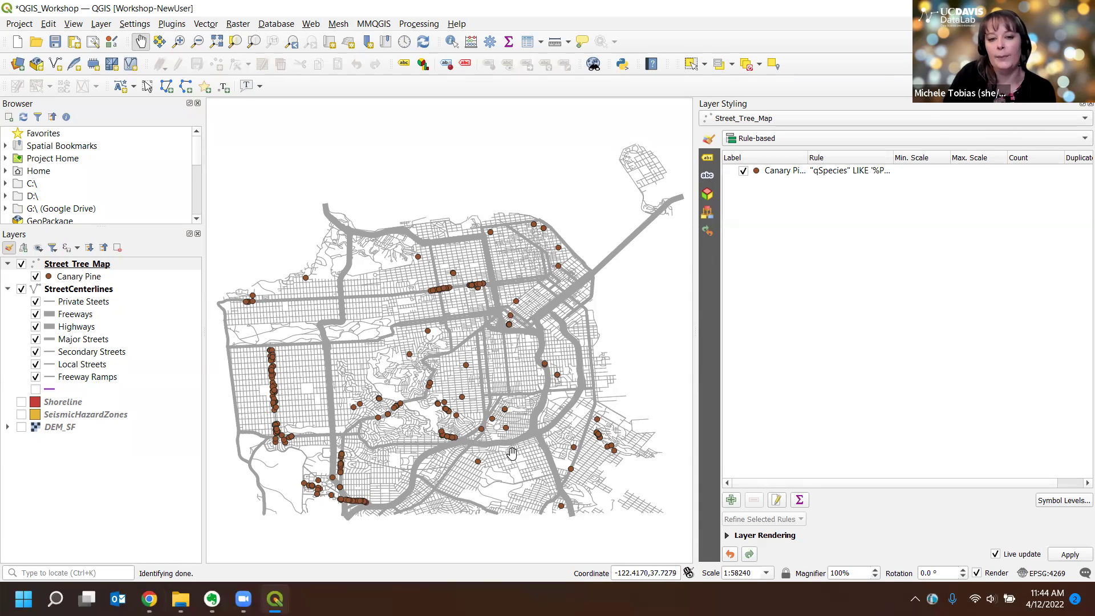
click(150, 599)
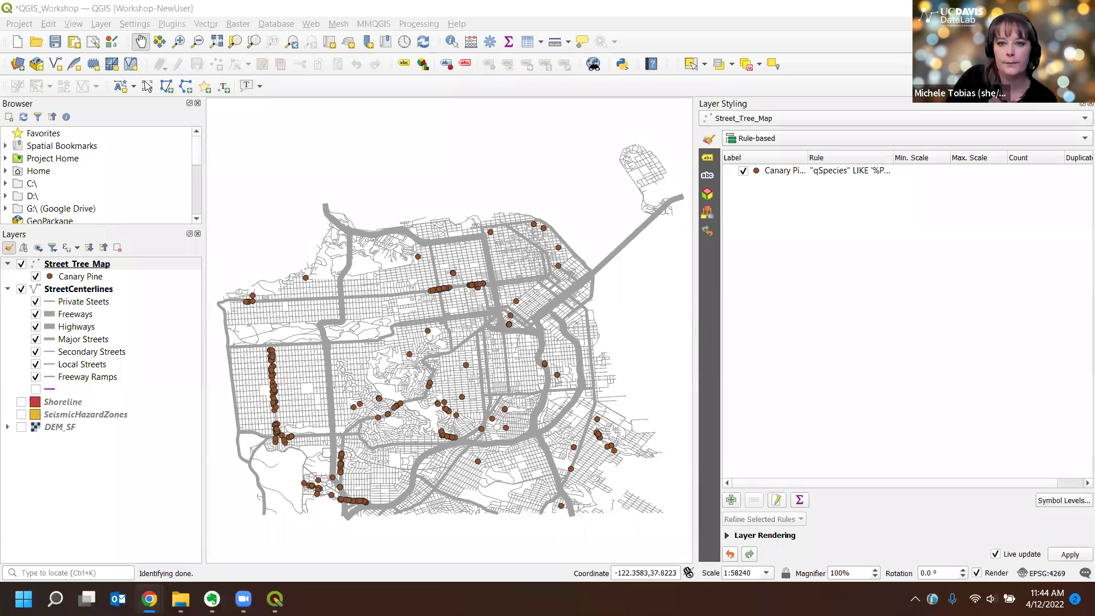
Change the Canary Pine rule's marker colour to the green #0f9147 and return to the rule's settings
click(760, 173)
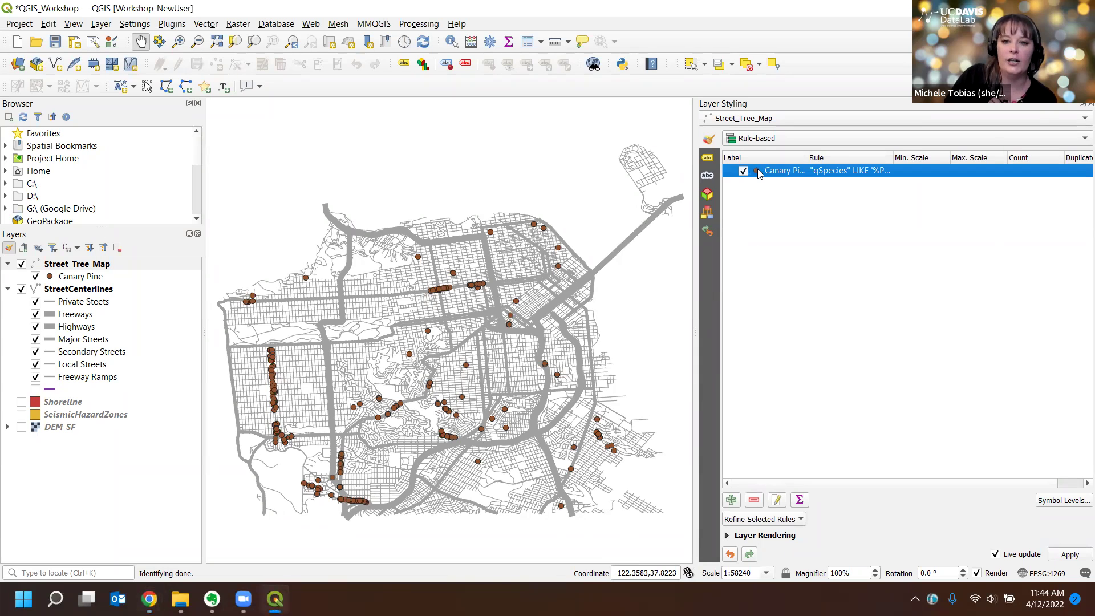
double_click(759, 173)
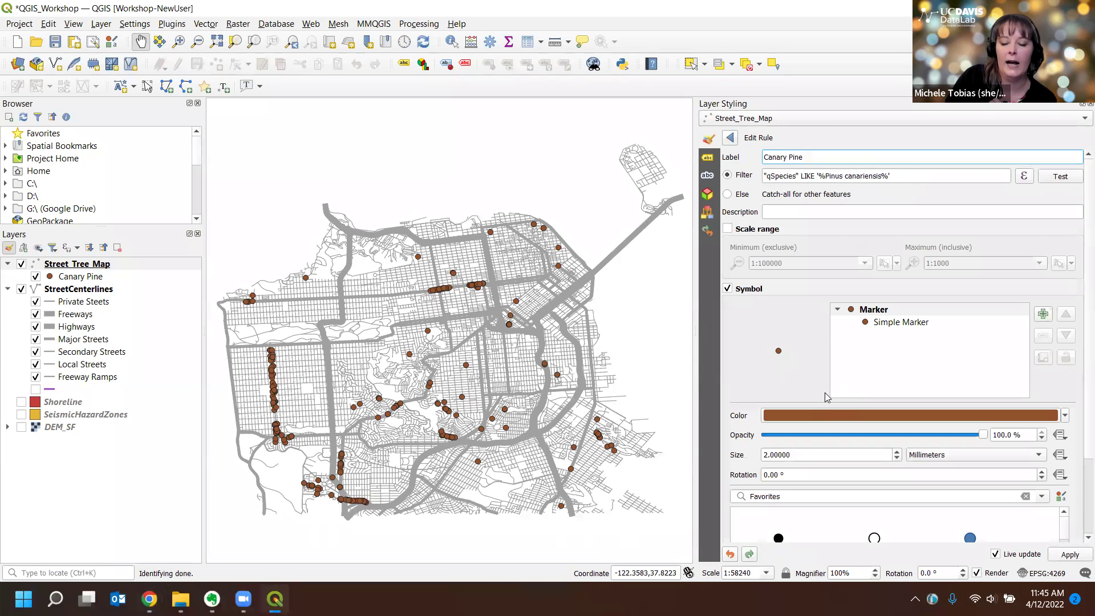
click(875, 415)
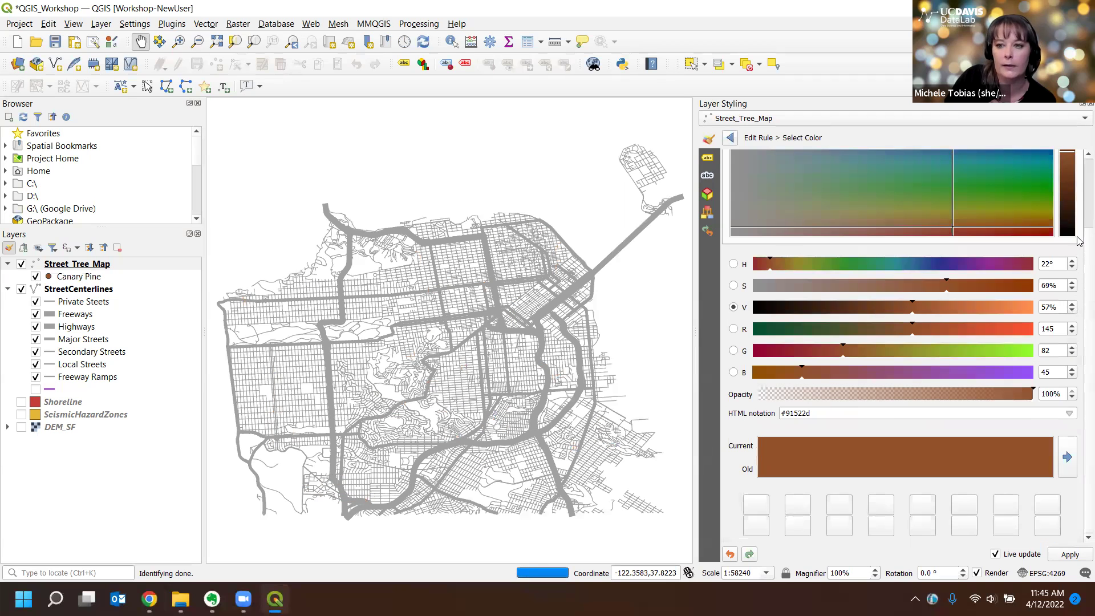
scroll(1080, 242, up, 3)
click(794, 159)
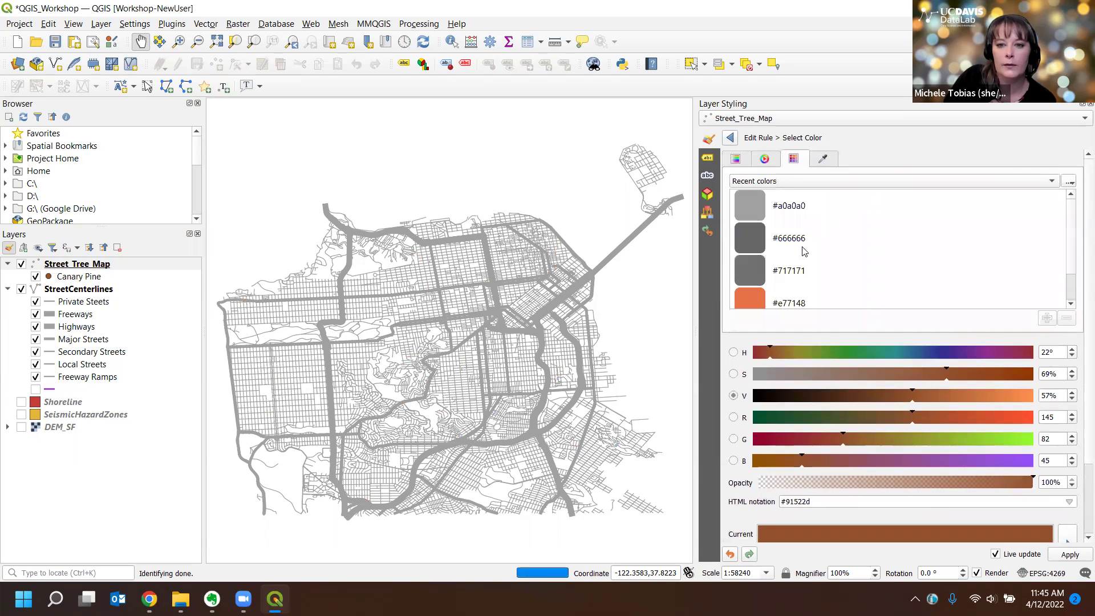
scroll(753, 259, down, 3)
scroll(756, 268, up, 3)
click(736, 159)
click(969, 263)
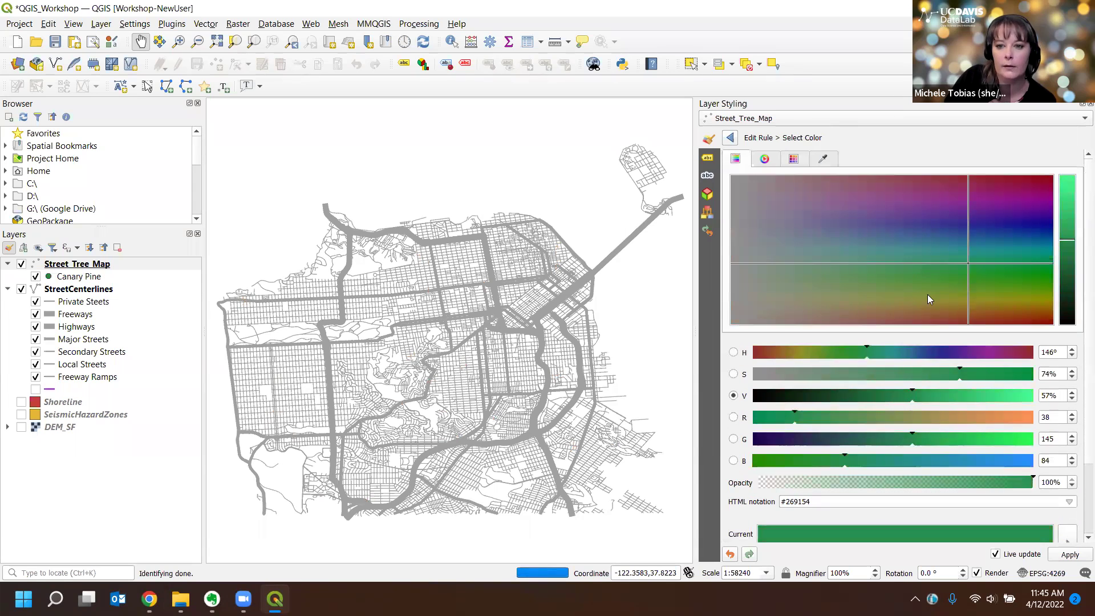
click(982, 374)
click(1006, 374)
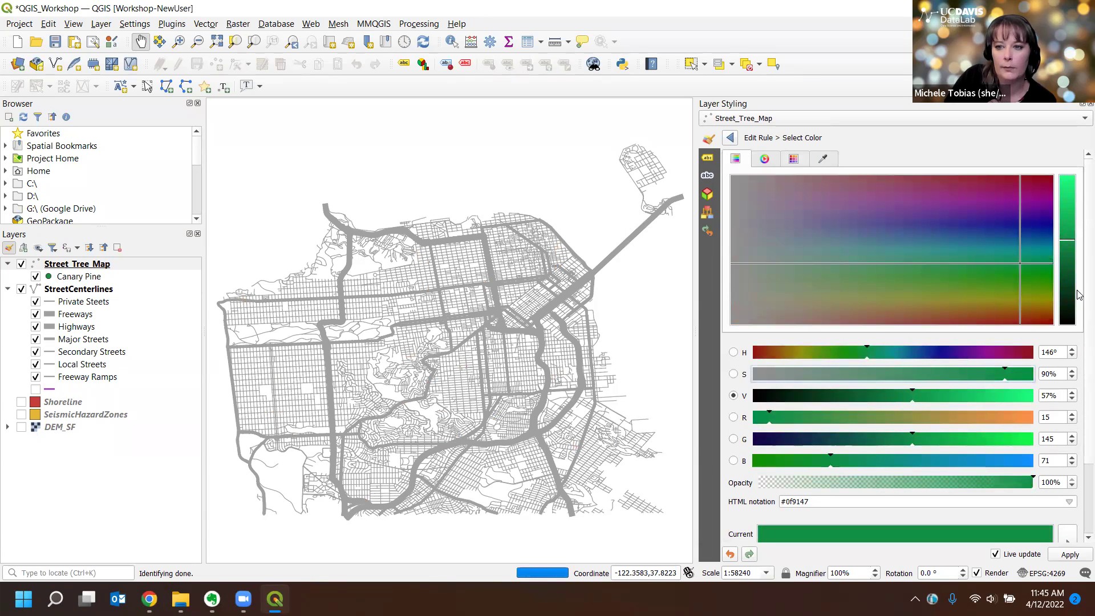
scroll(1079, 274, down, 3)
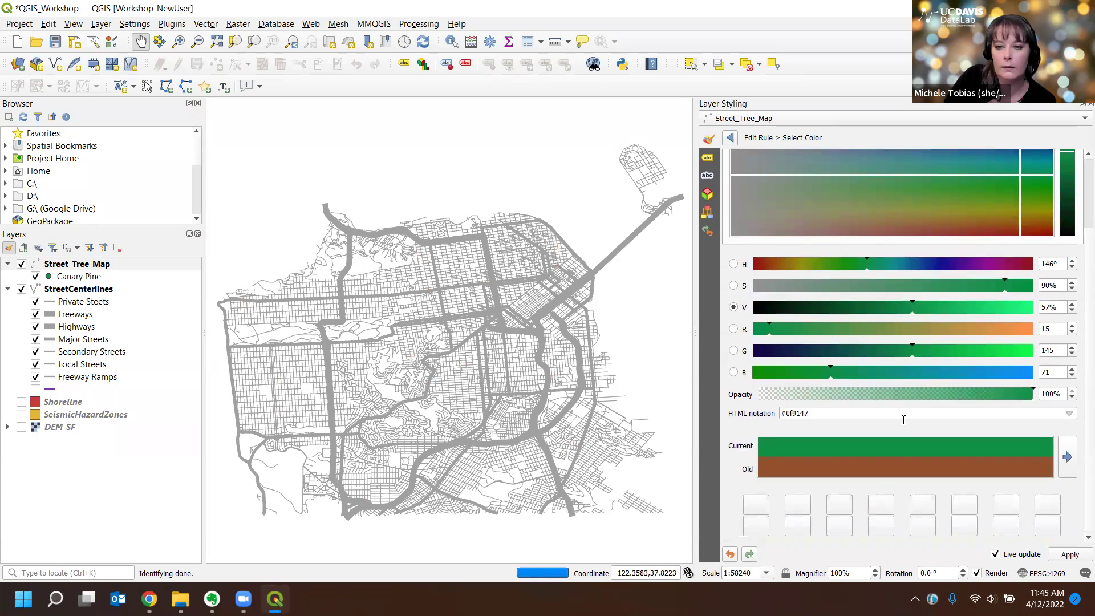
click(730, 137)
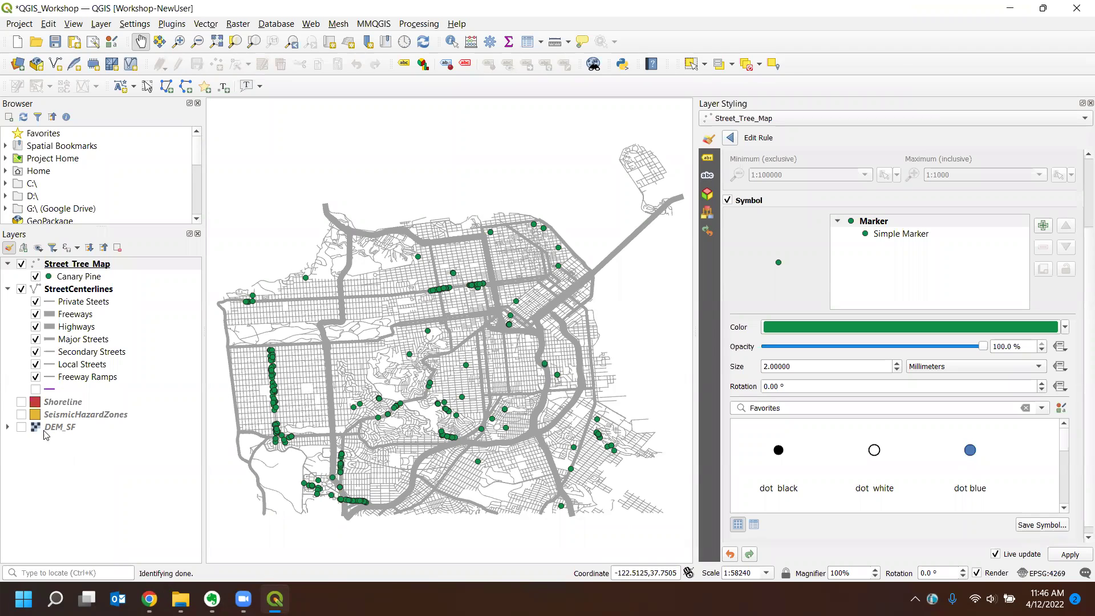
Compare the tree points with the DEM_SF elevation, briefly hiding StreetCenterlines, and restore both layers' original visibility
click(21, 428)
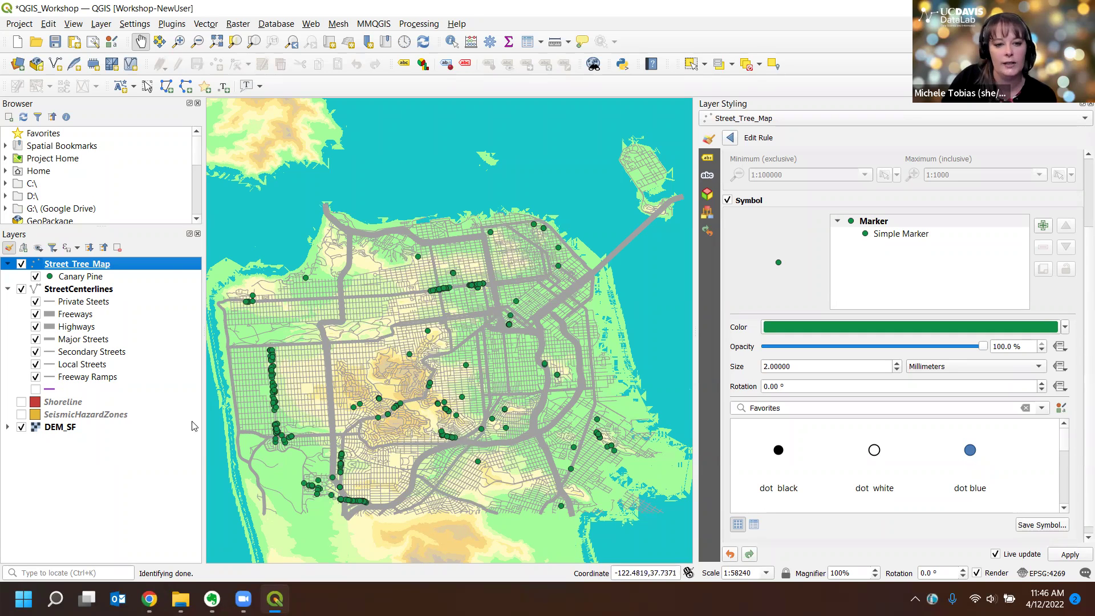
click(21, 290)
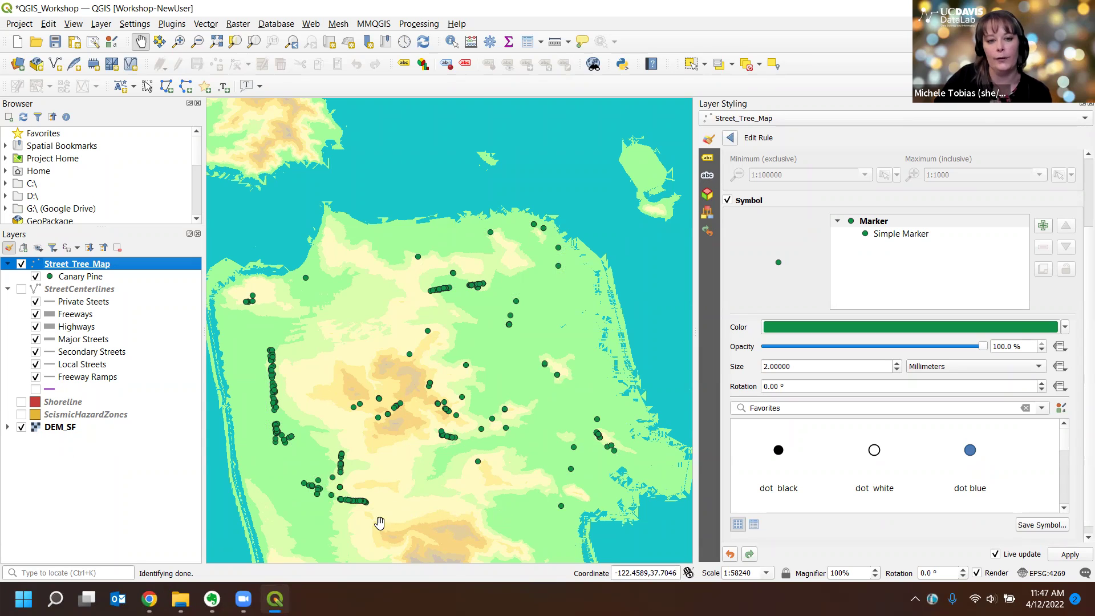
click(23, 290)
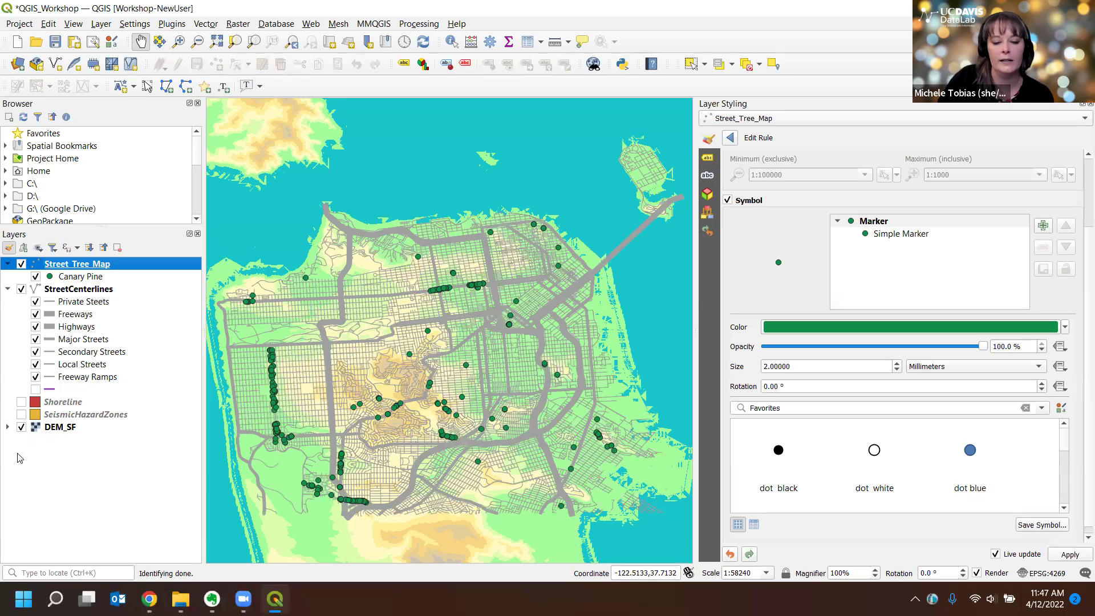
click(21, 427)
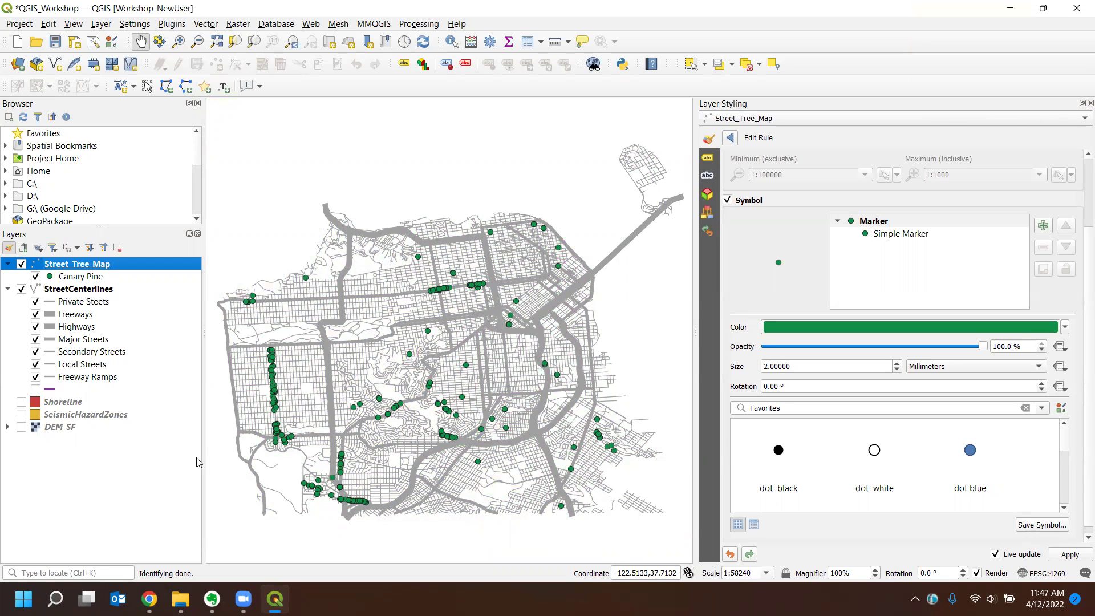
Turn on the DEM_SF elevation layer and save the project
click(23, 428)
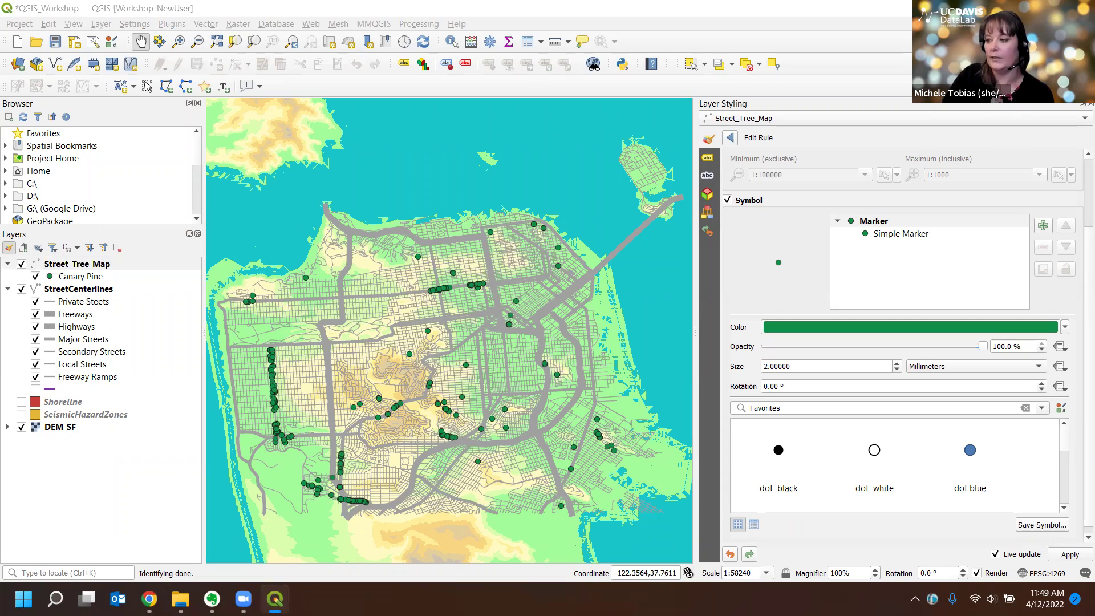
key(alt+Tab)
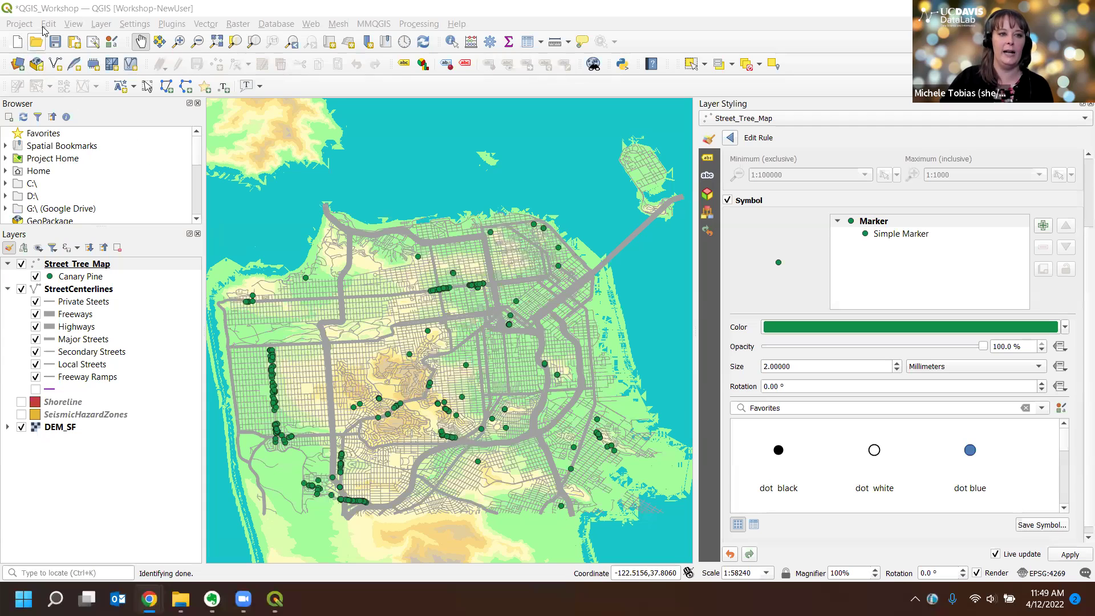
click(61, 41)
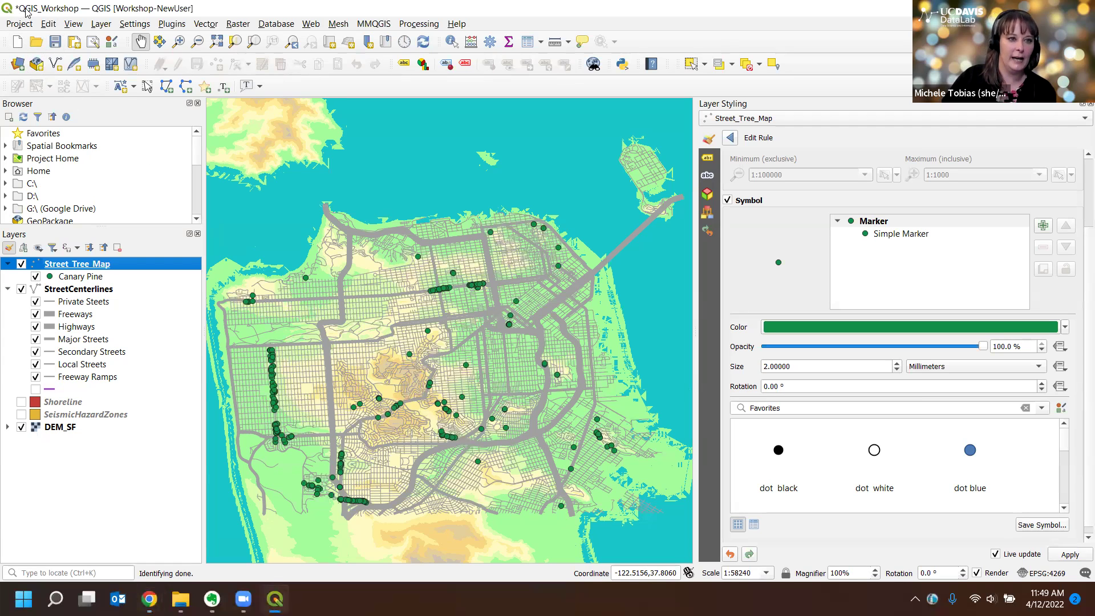
click(60, 42)
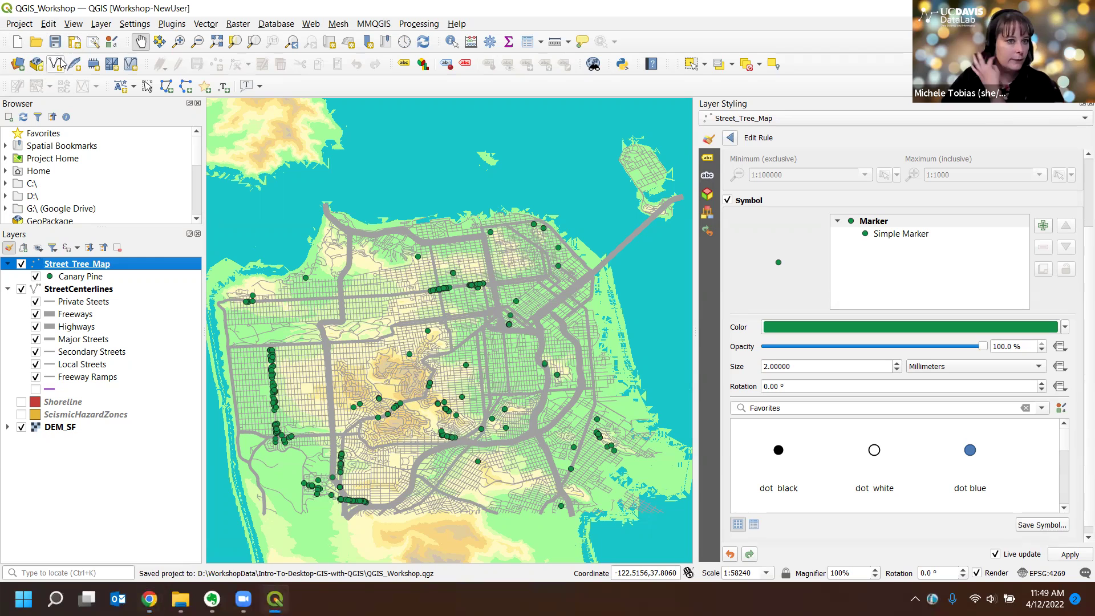
Create a new print layout titled "Trees"
click(19, 24)
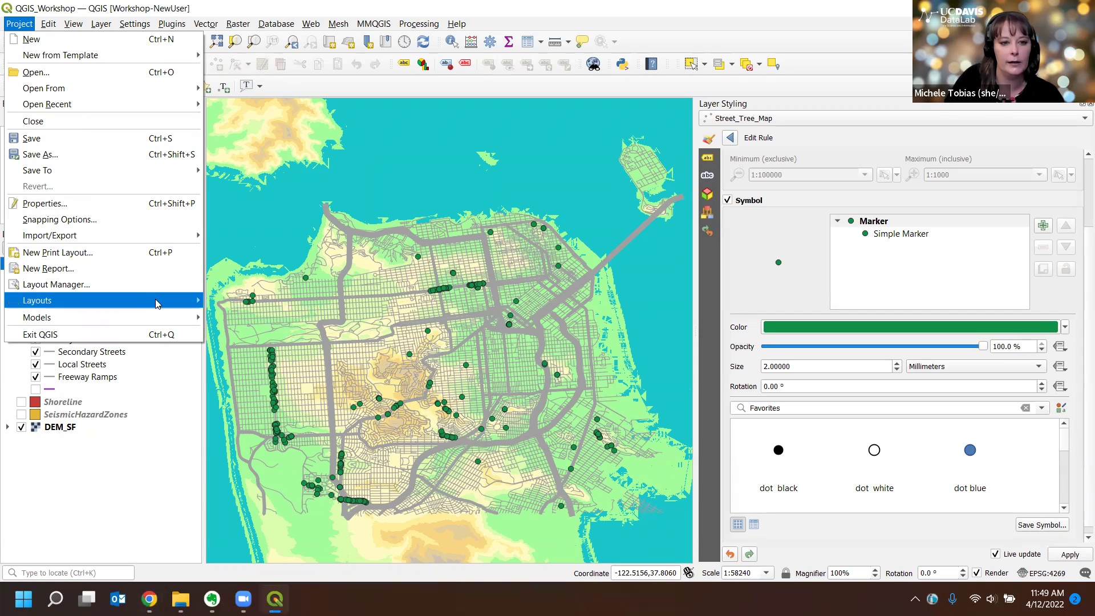
click(87, 258)
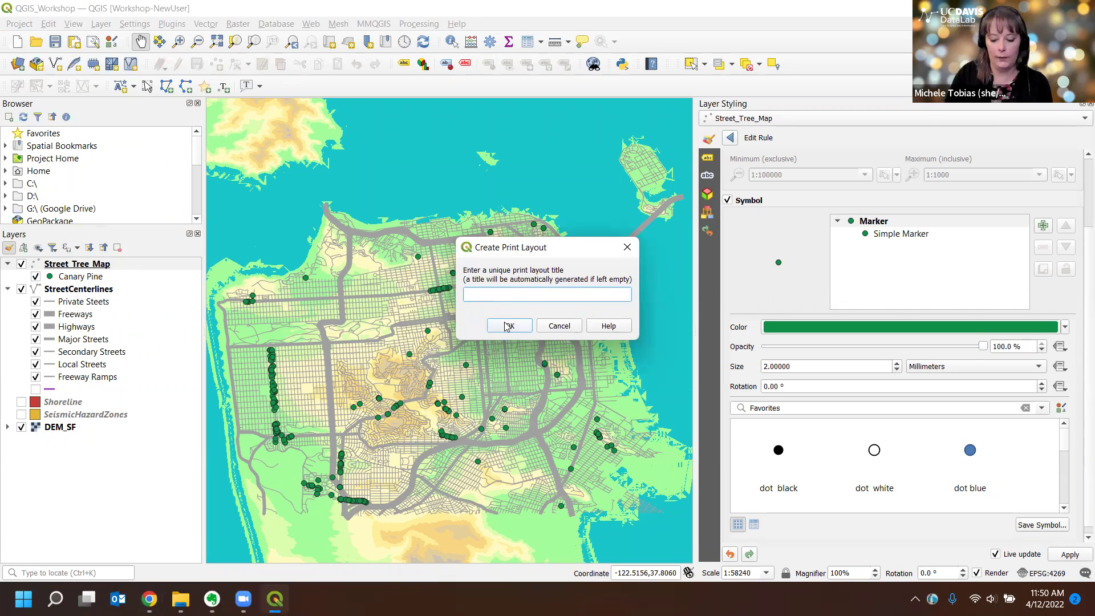
text(Trees)
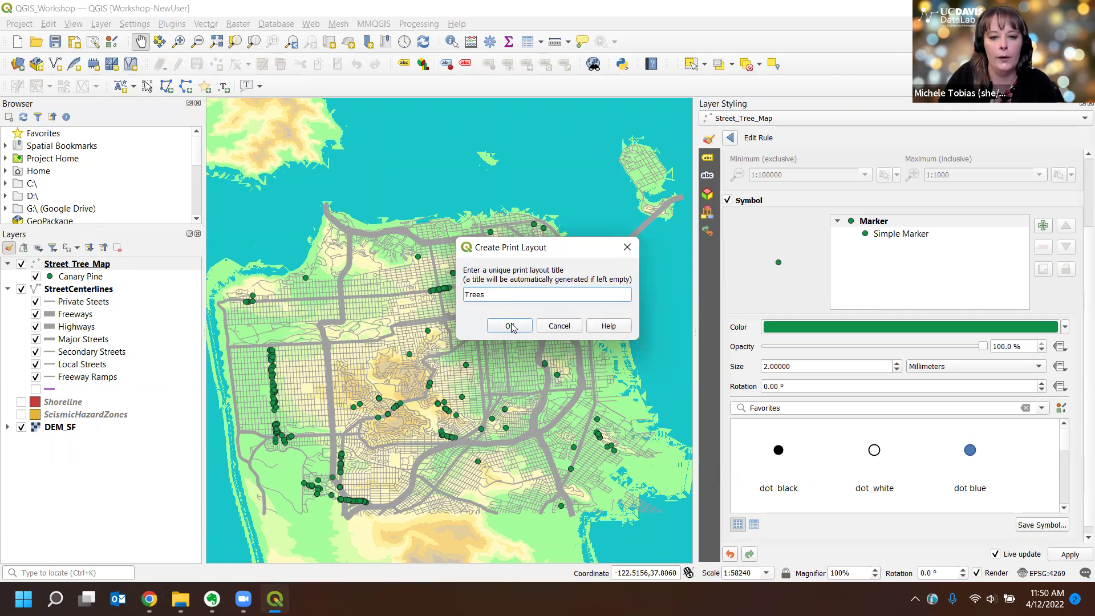
click(511, 328)
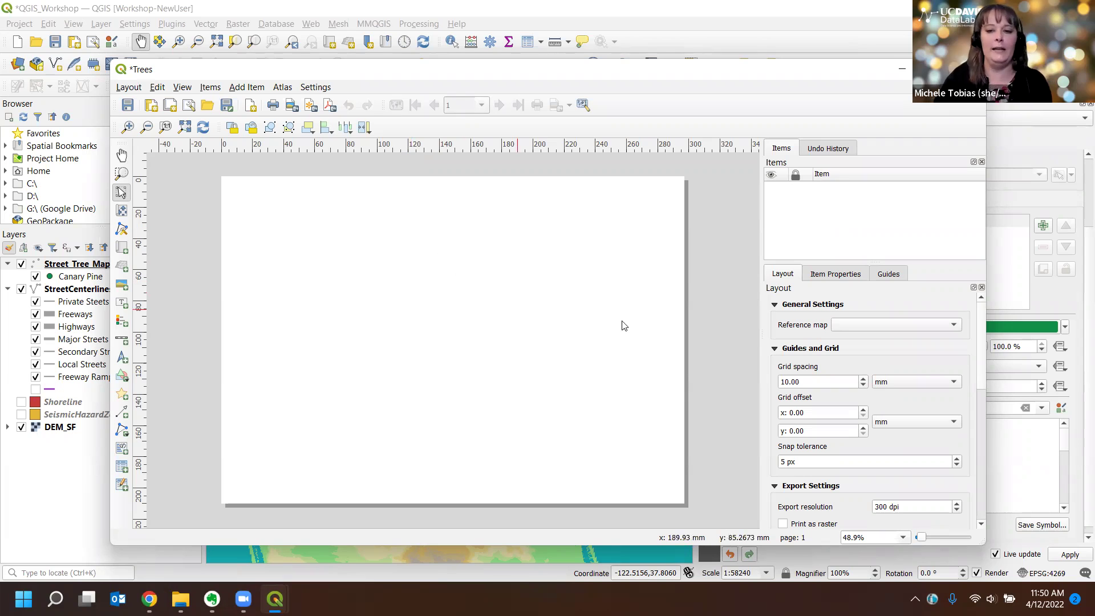
Set the layout page's size to Letter in the page properties
right_click(610, 272)
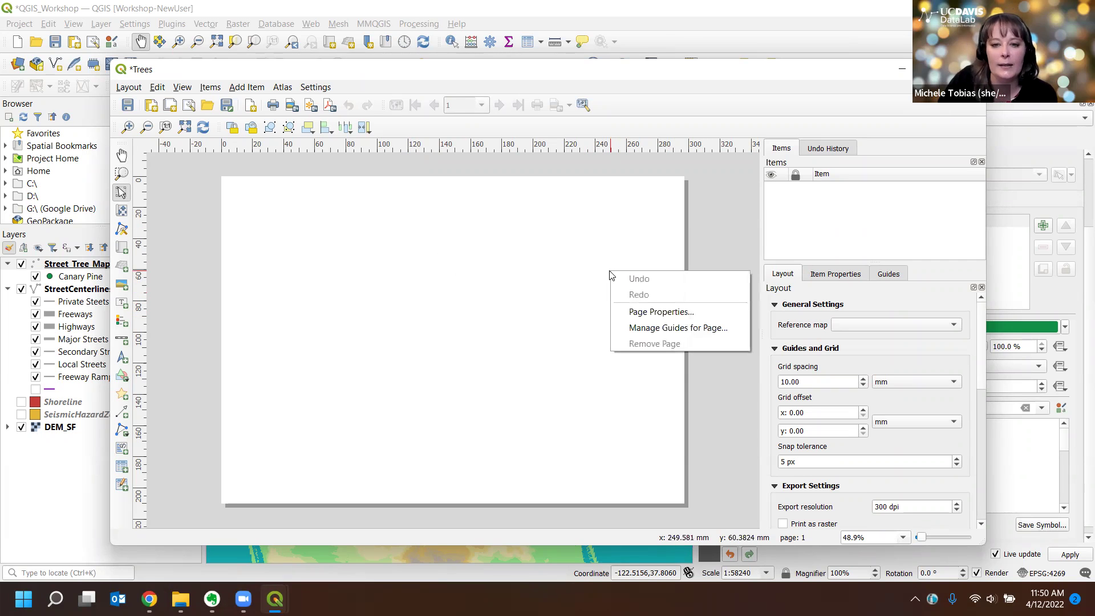
click(657, 313)
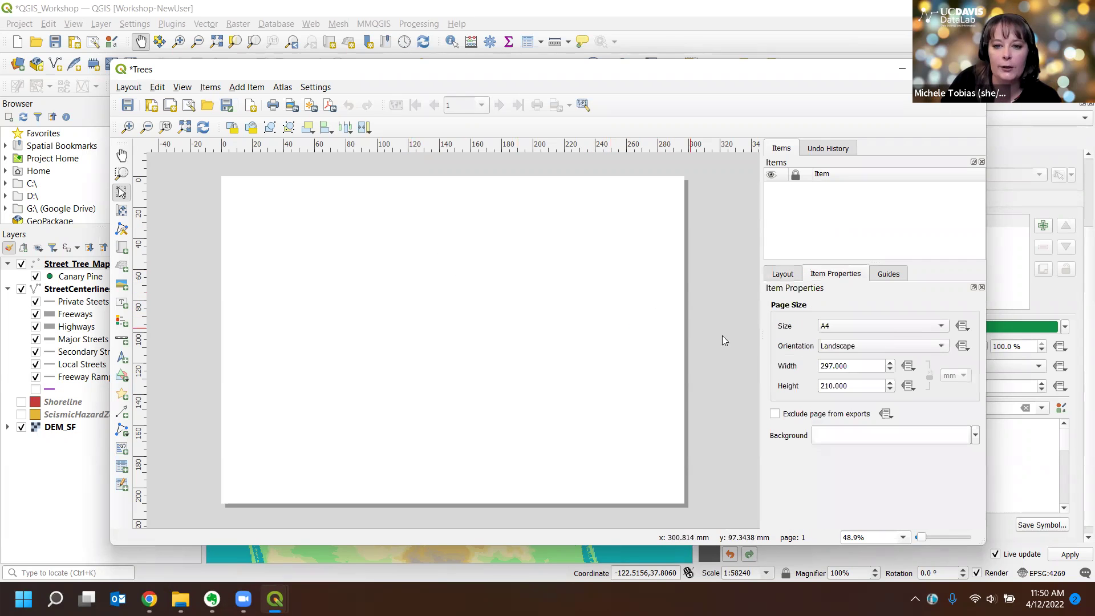
click(889, 328)
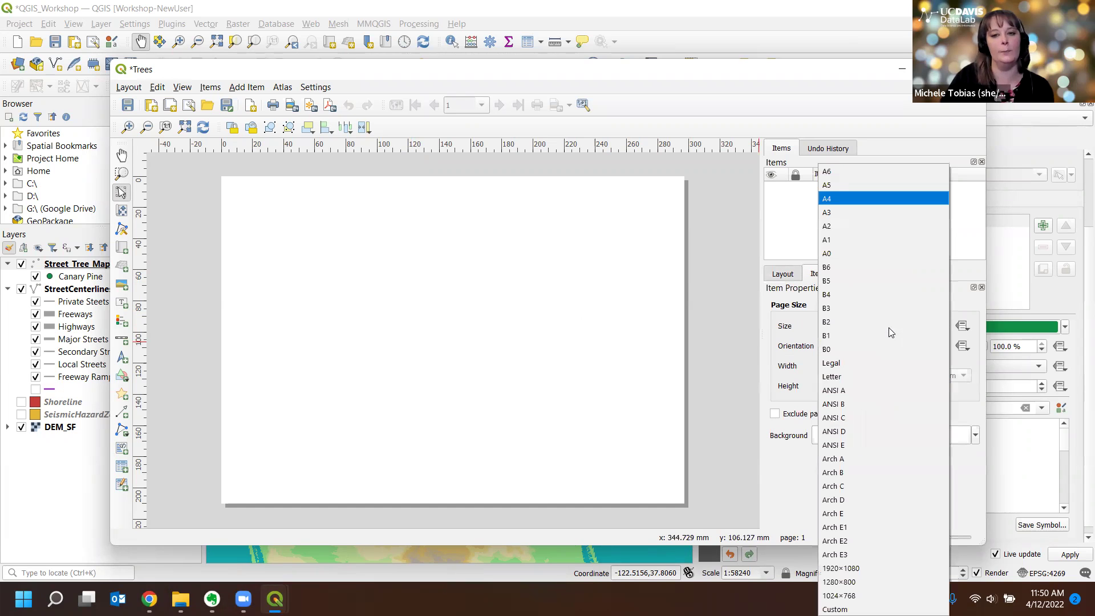
click(832, 378)
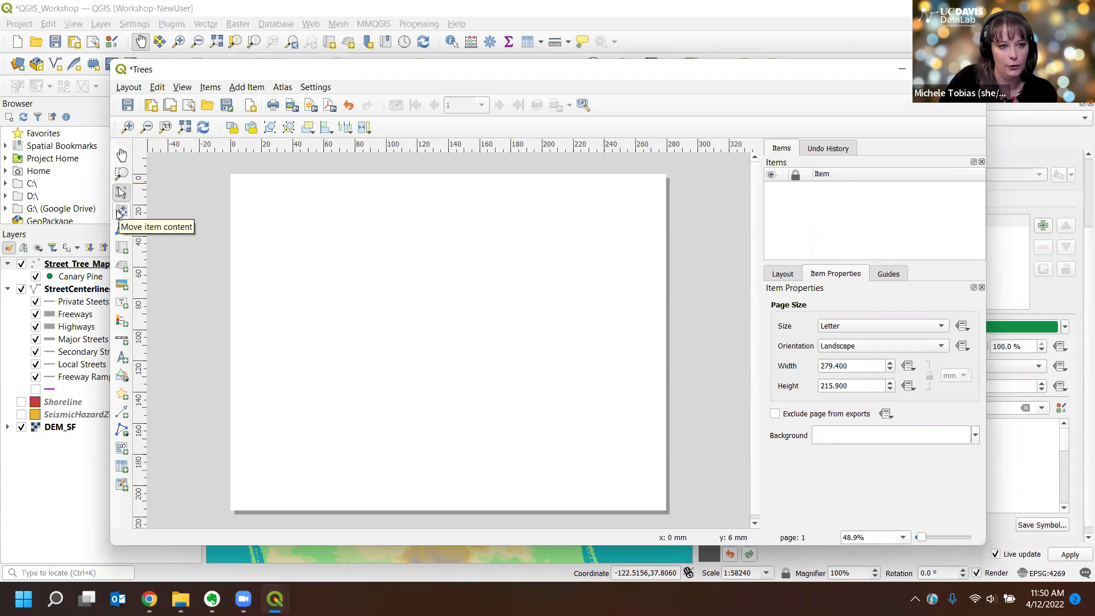
Add a map item covering the whole page, about 279.4 mm wide and 215.9 mm high
click(122, 248)
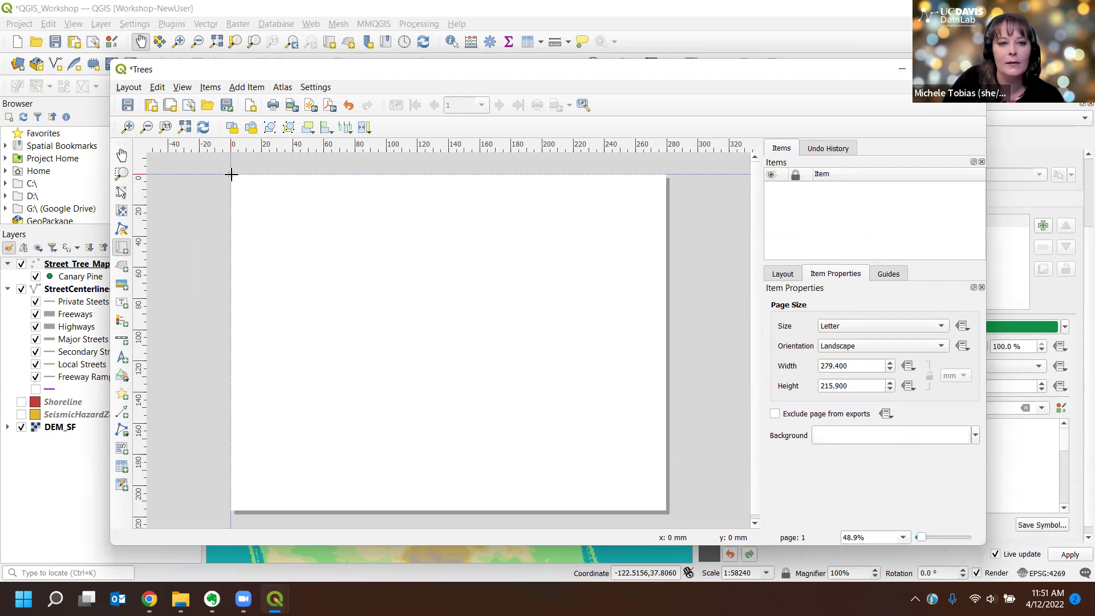
drag(231, 175, 666, 512)
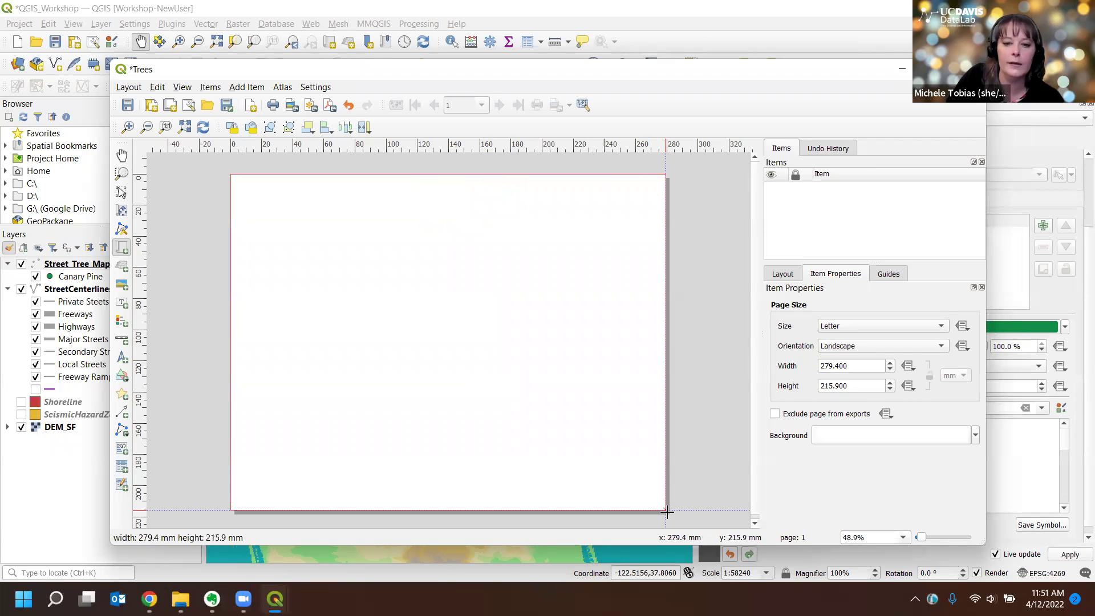
drag(667, 512, 667, 512)
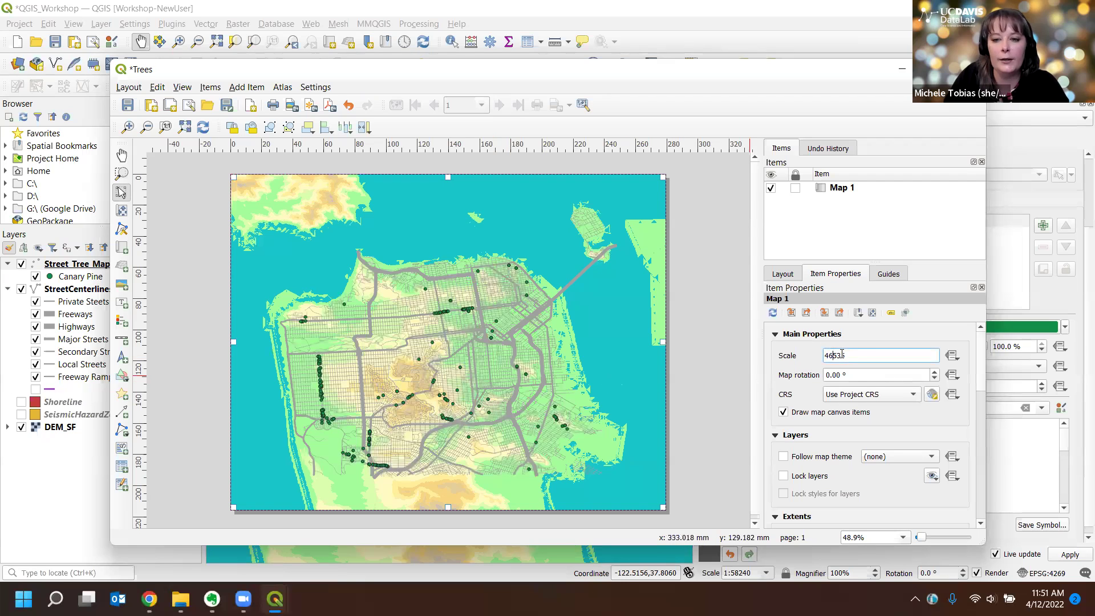
Set the map item's scale to 40000
drag(837, 354, 737, 373)
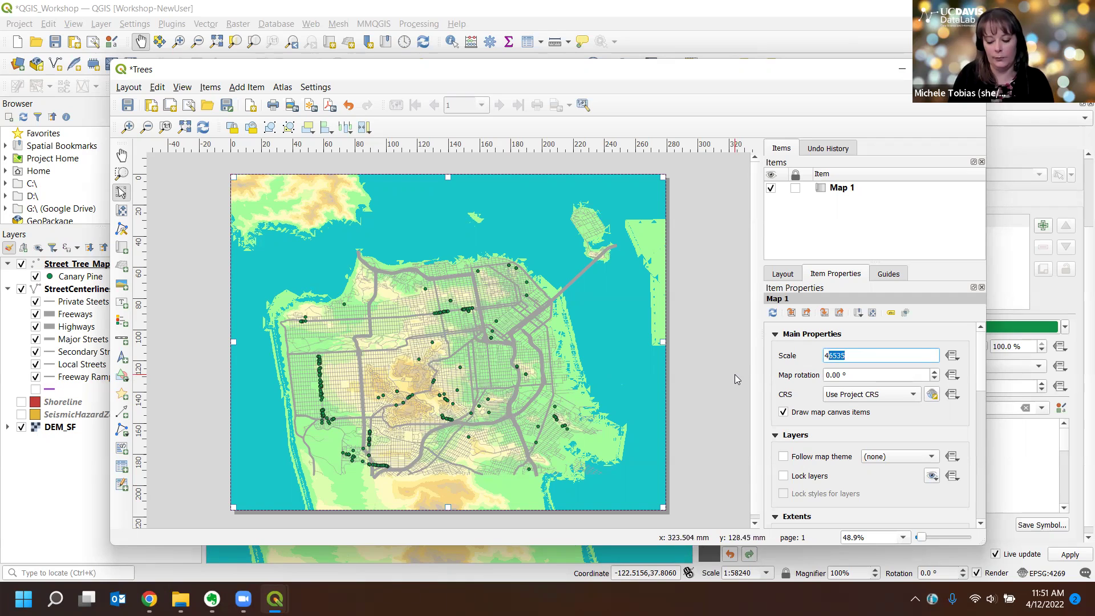
text(4000)
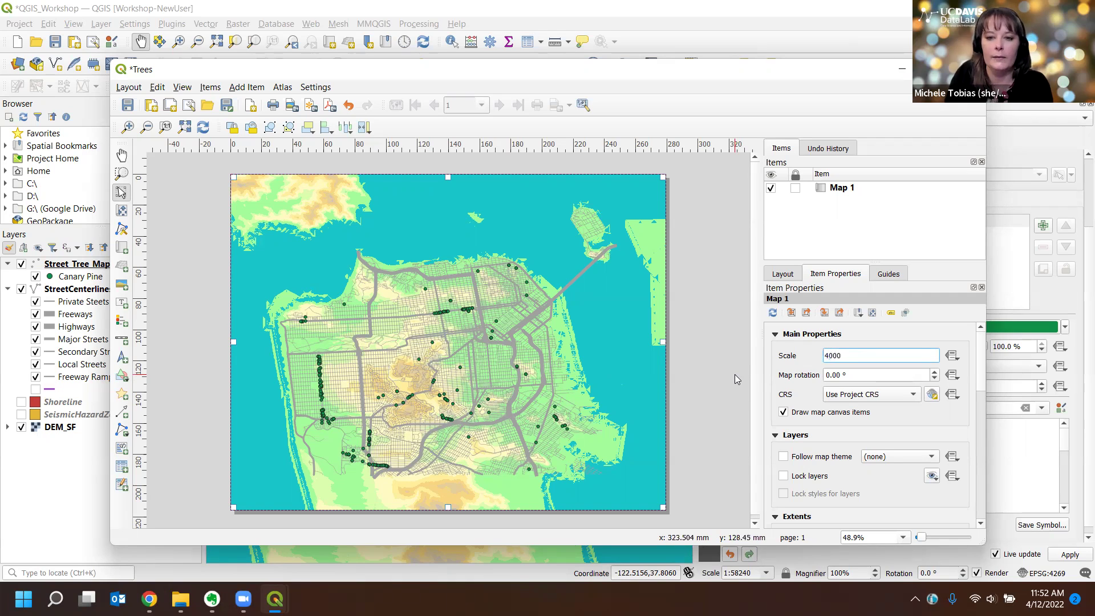
key(Return)
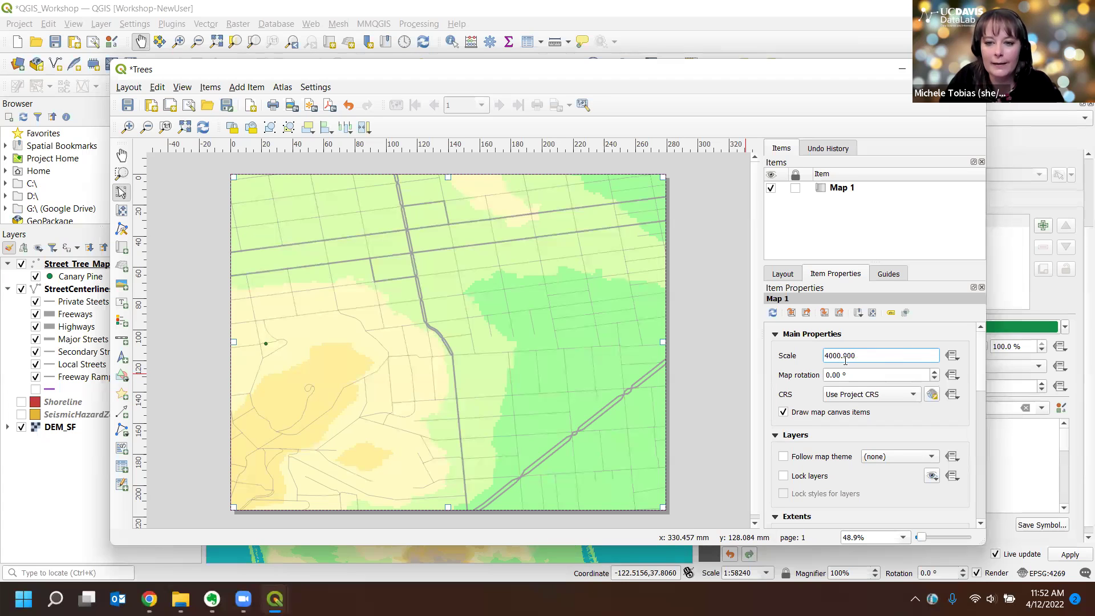
key(BackSpace)
key(BackSpace)
key(BackSpace)
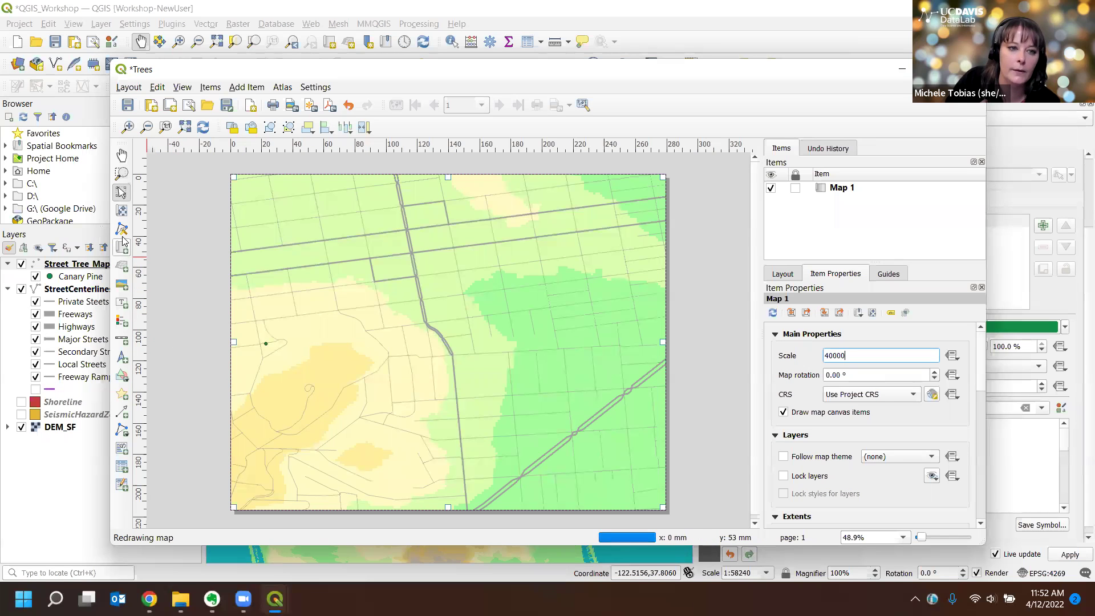
Shift the map content slightly down and to the right within its frame, making room around San Francisco
click(122, 211)
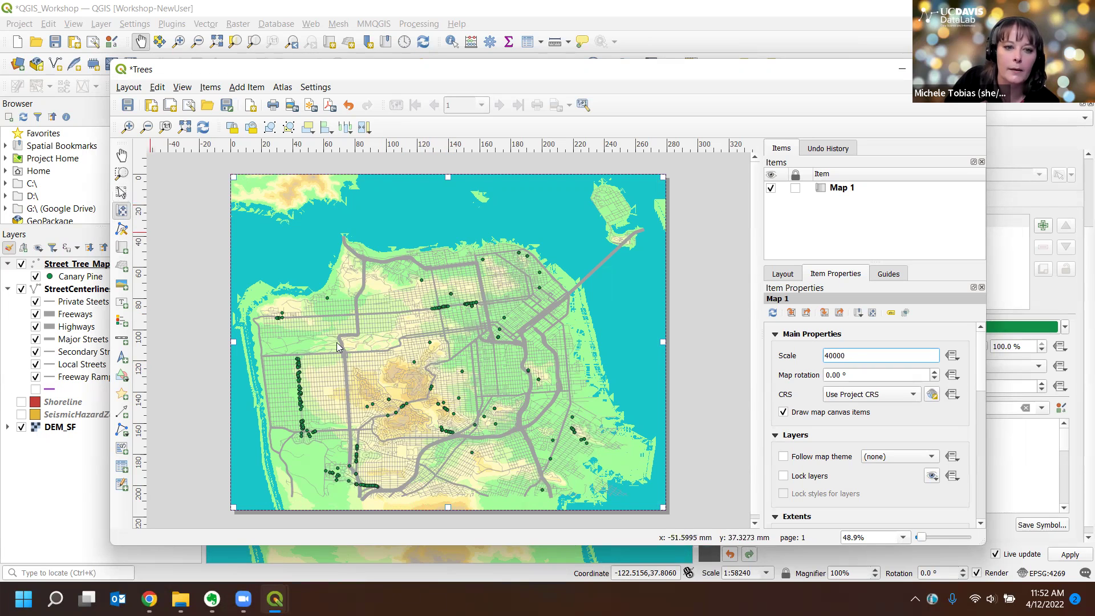
click(449, 393)
drag(449, 392, 457, 403)
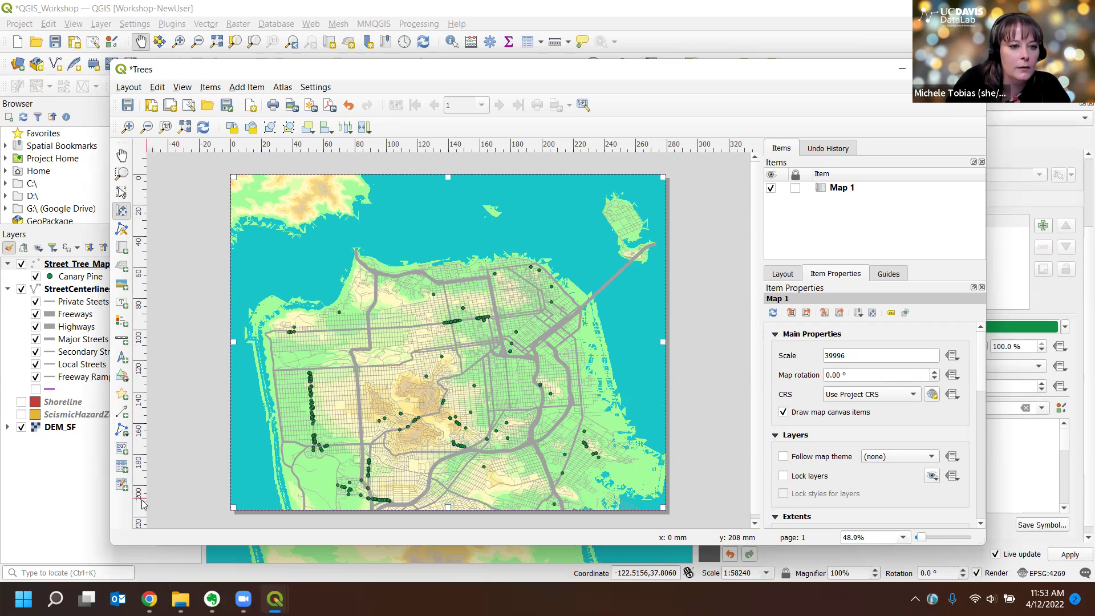
Add a label with the default size to the layout and set its text to "Canary Pines in San Francisco"
click(122, 303)
click(202, 254)
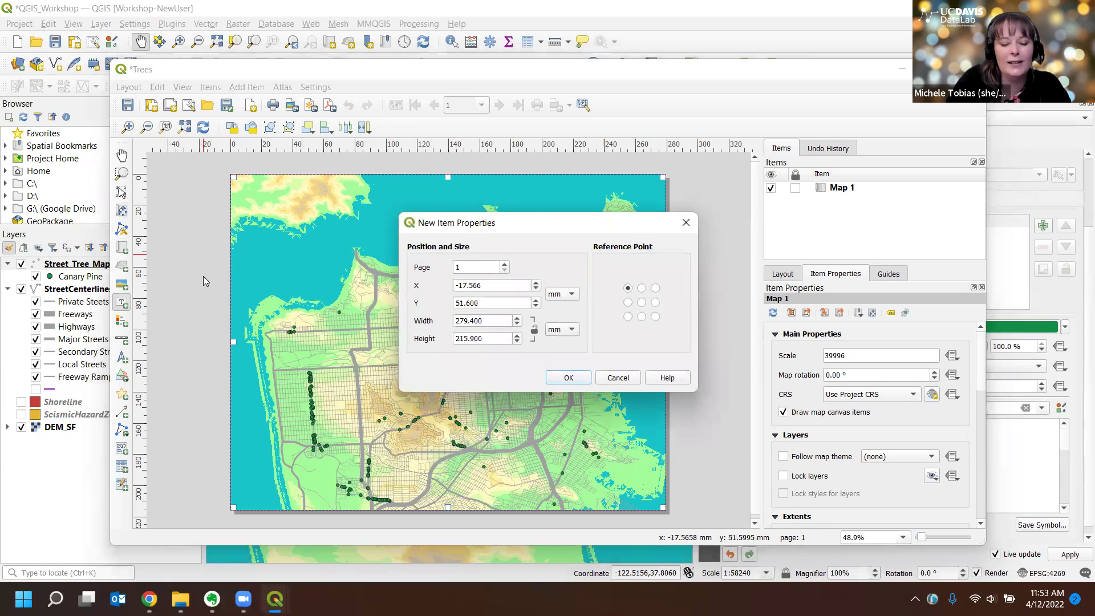
click(568, 378)
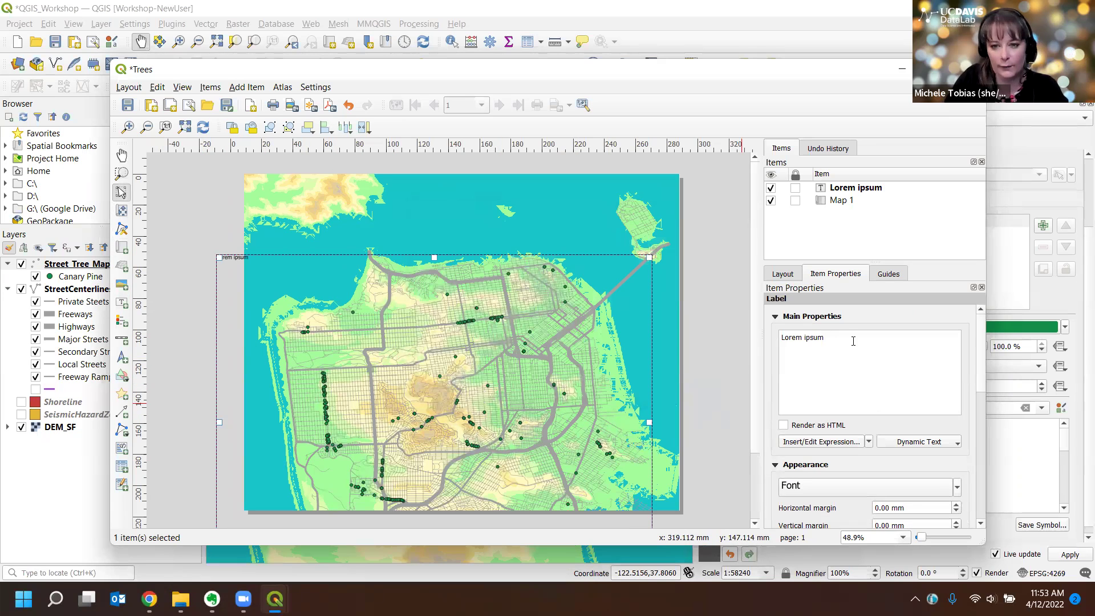
drag(860, 341, 733, 336)
text(C)
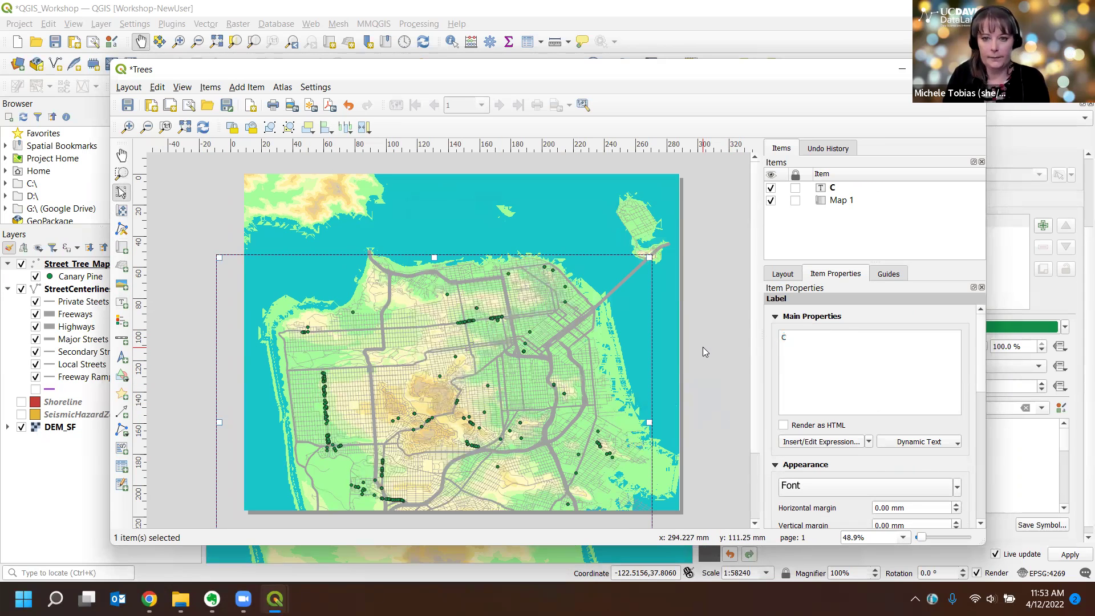
text(anary Pin)
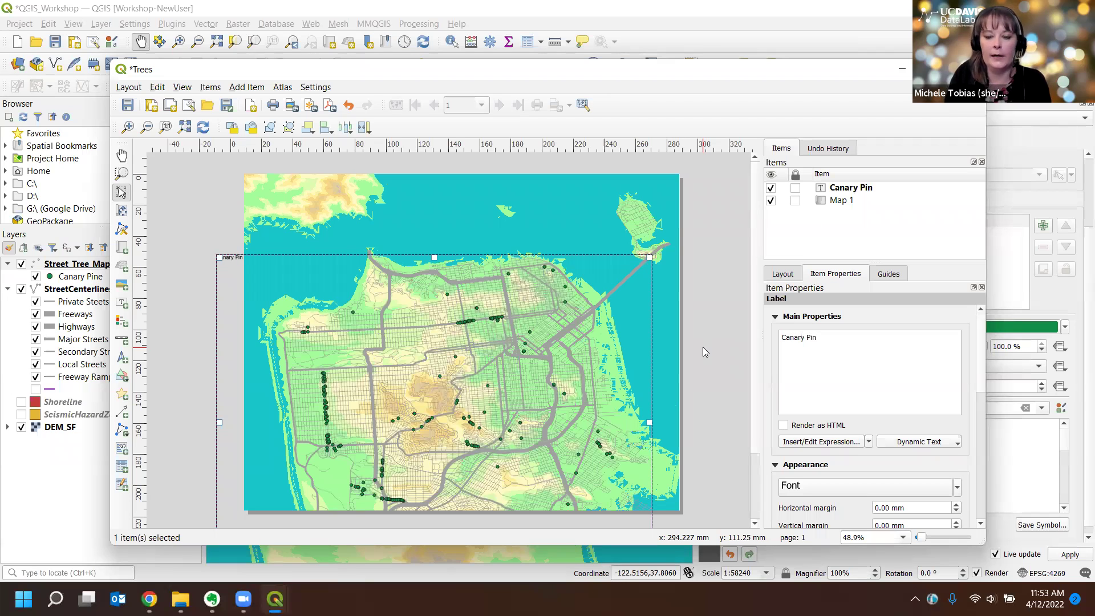
text(es in San)
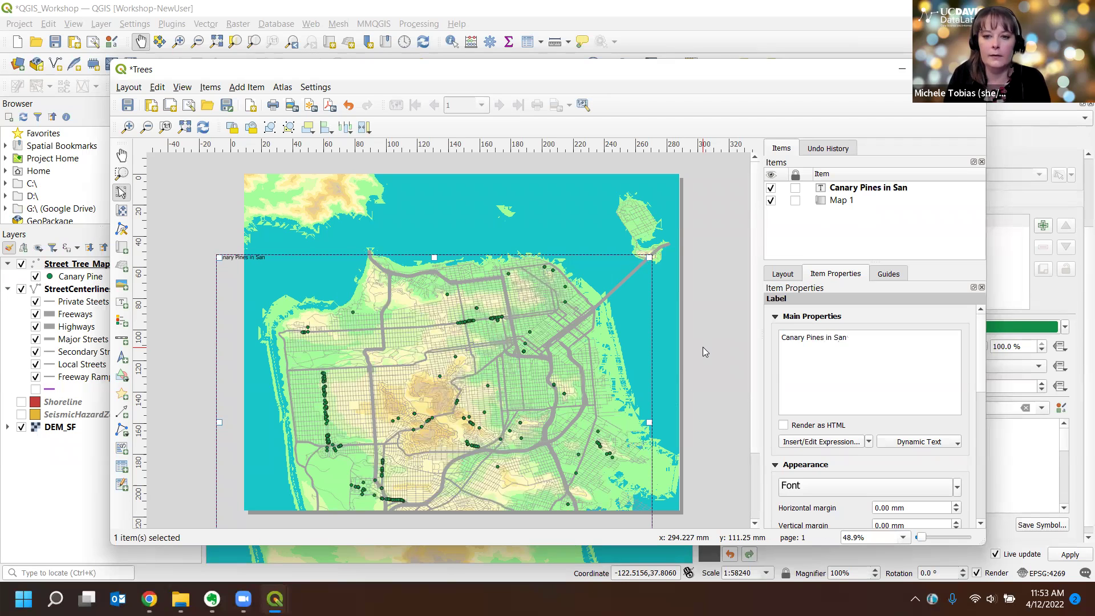
text( Francisco)
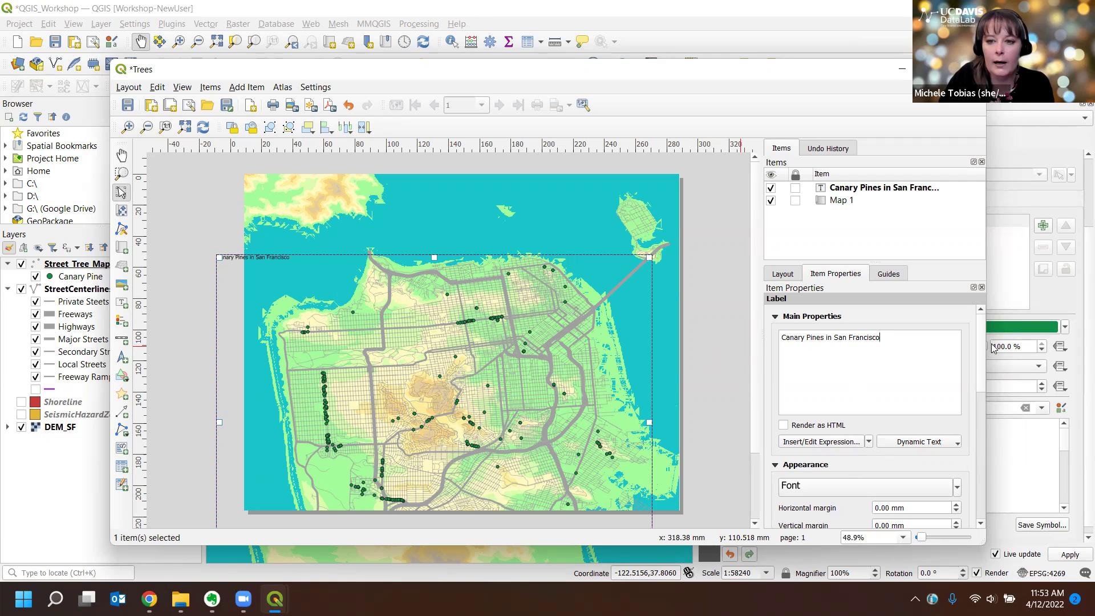
Change the title label's font to Calibri
scroll(983, 424, down, 10)
scroll(862, 388, up, 10)
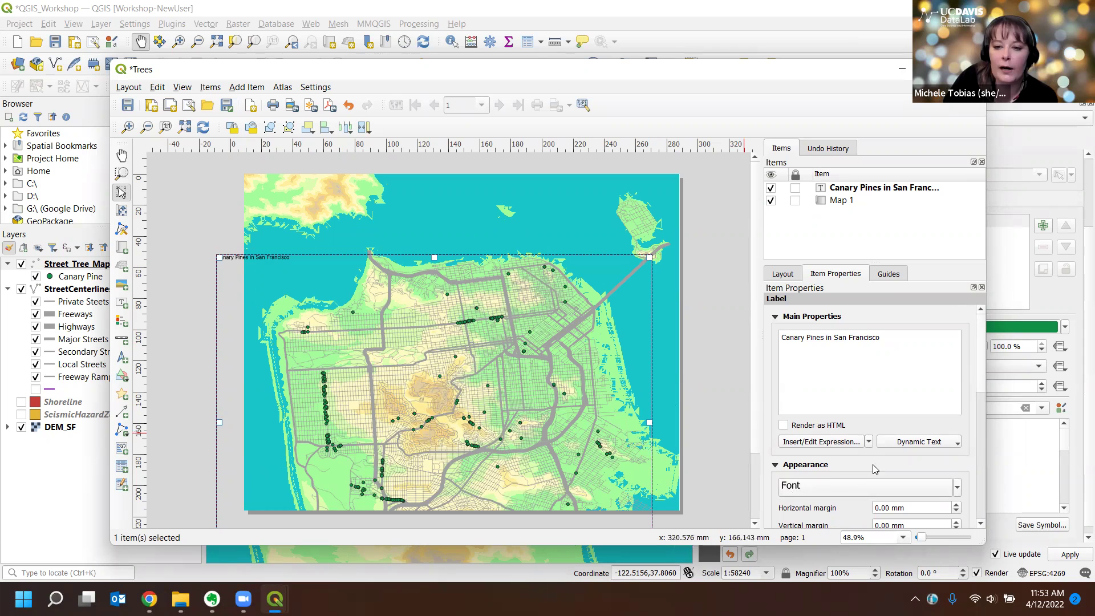
scroll(875, 469, down, 2)
click(811, 416)
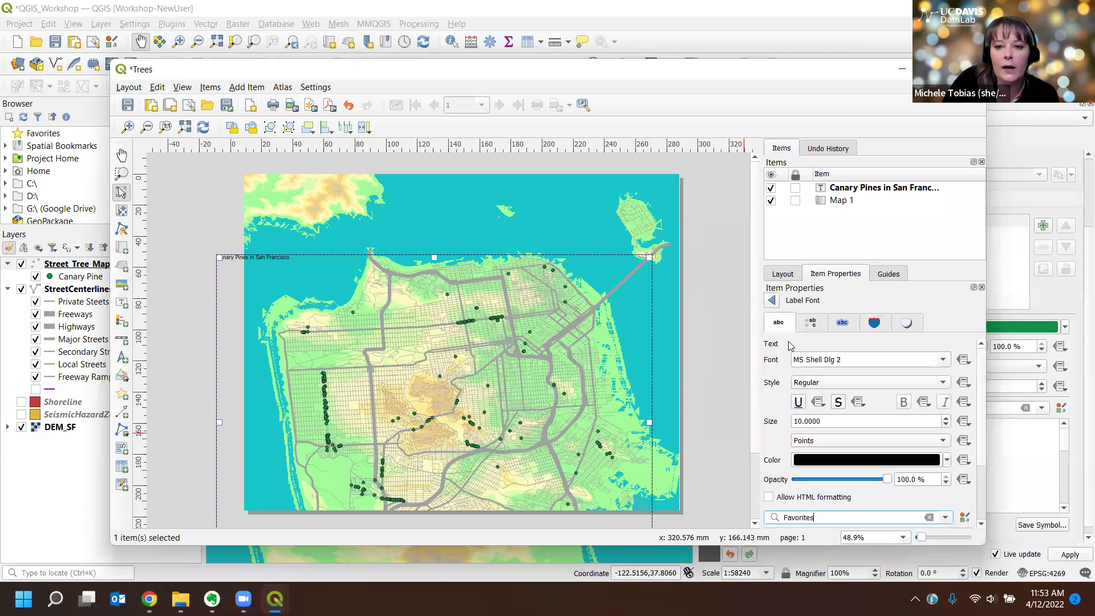
click(863, 360)
click(941, 360)
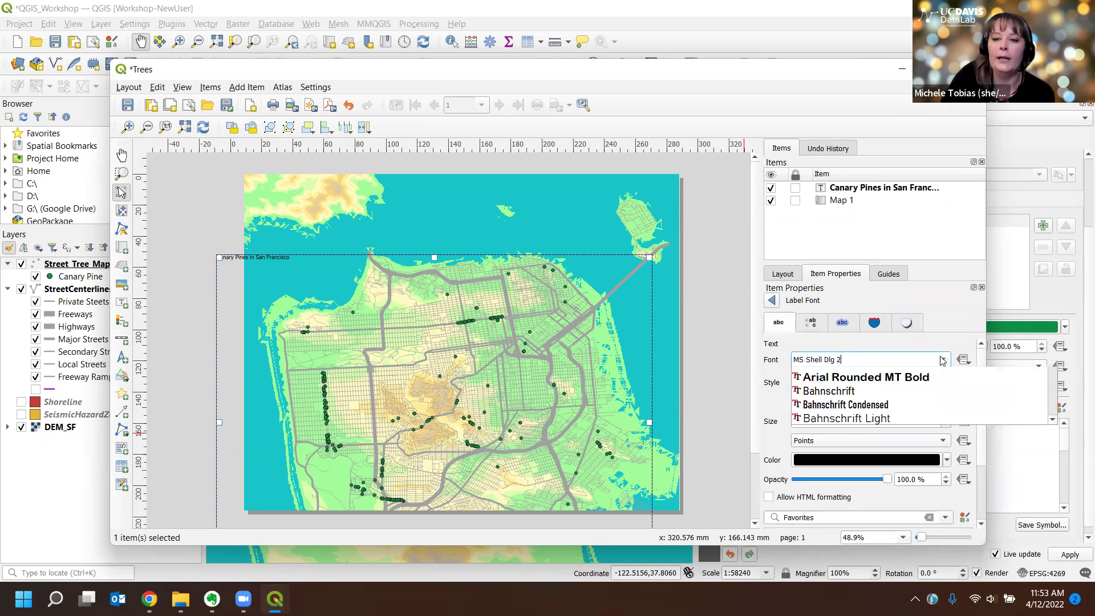
key(c)
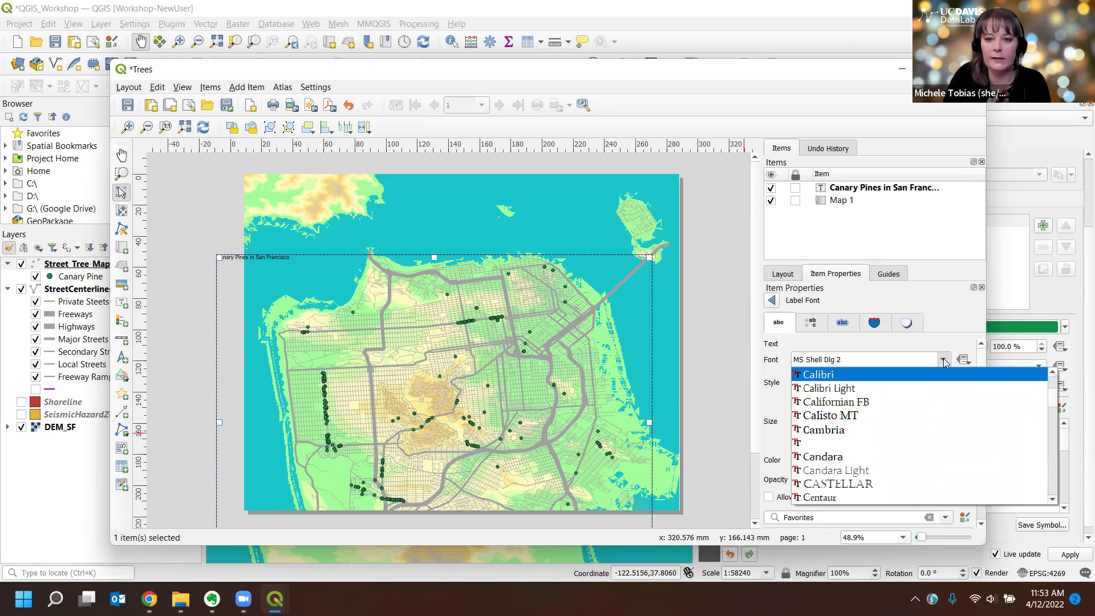
click(839, 377)
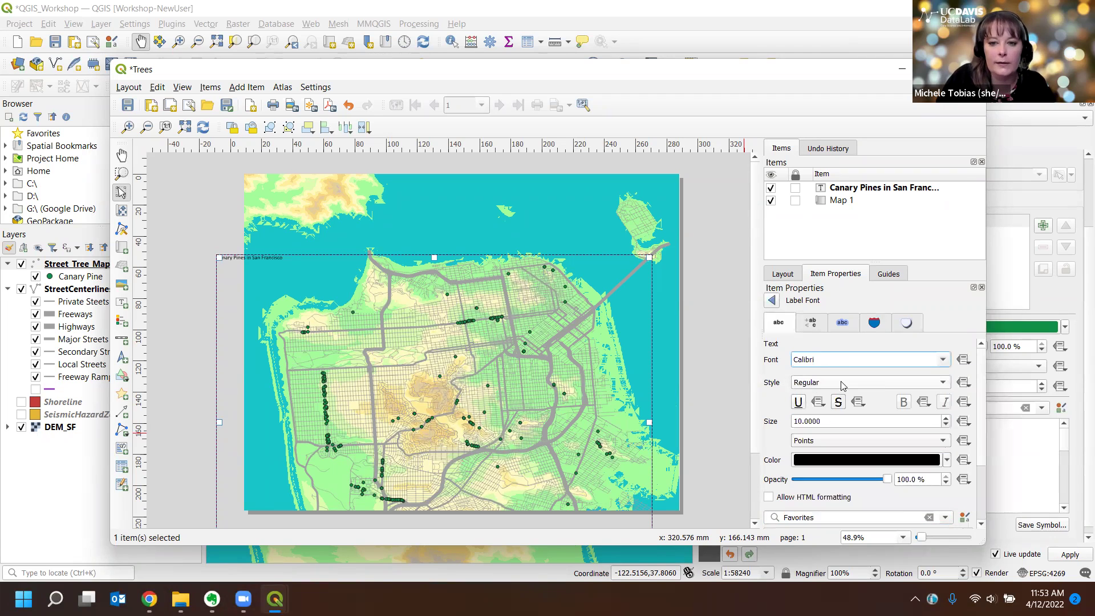
Set the title label's font size to 40 points, then shorten its box and move it to the top of the map
drag(837, 423, 760, 414)
text(20)
key(Return)
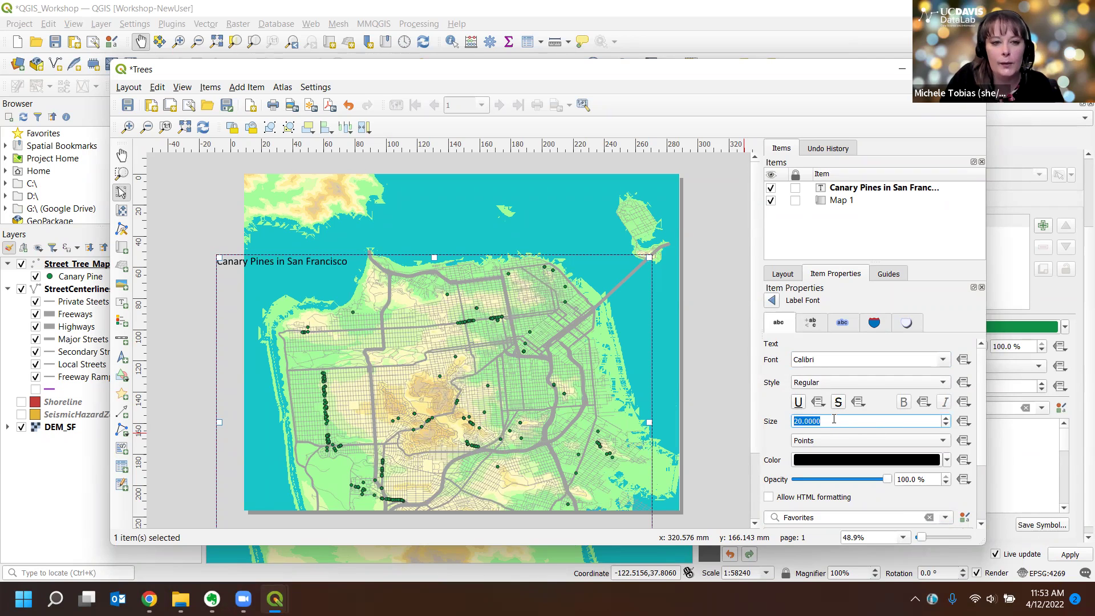
text(40)
key(Return)
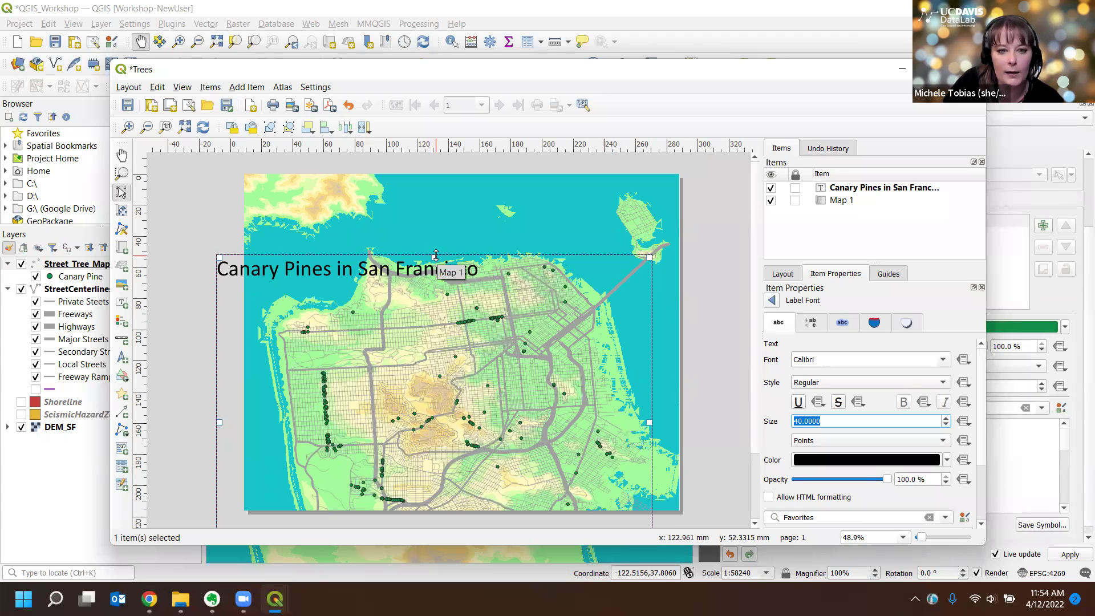
drag(435, 256, 449, 189)
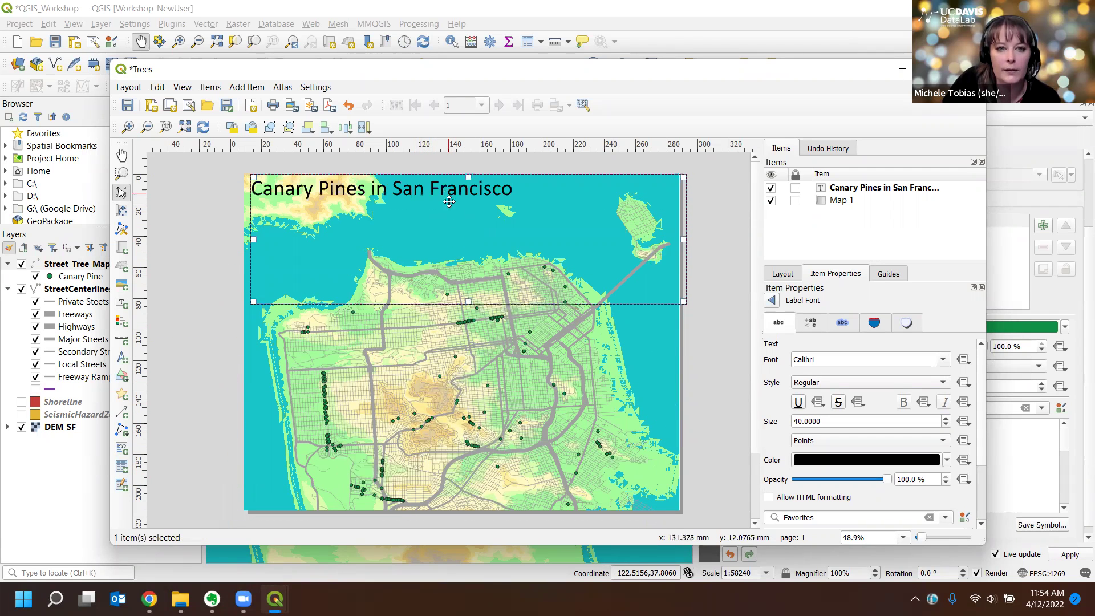
Lower the map frame's top edge to a height of about 194 mm and fit the title label into the strip above it
click(649, 376)
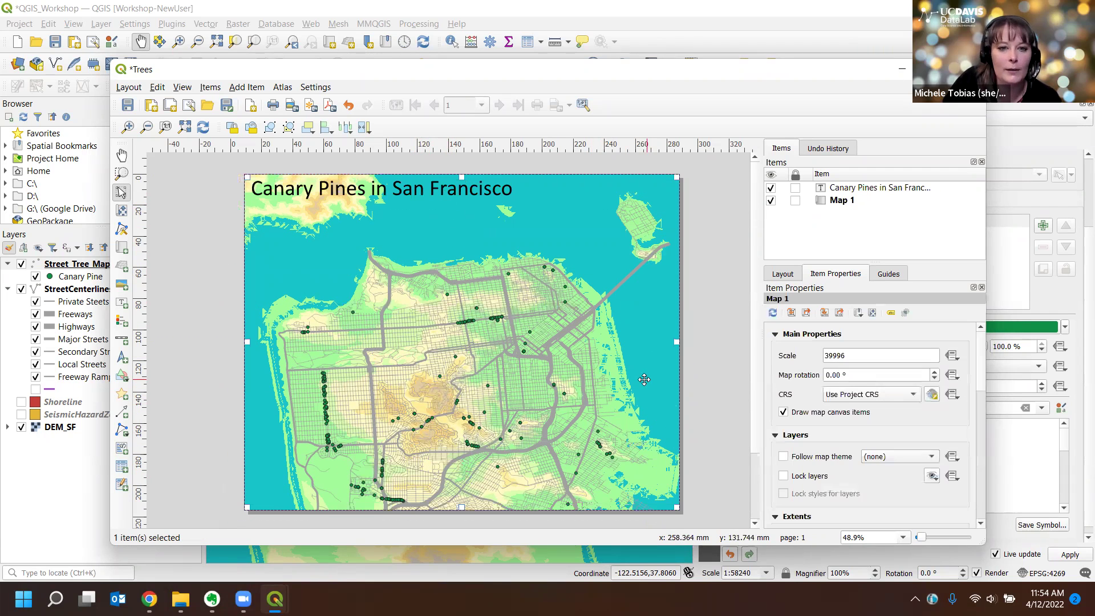
drag(464, 175, 464, 207)
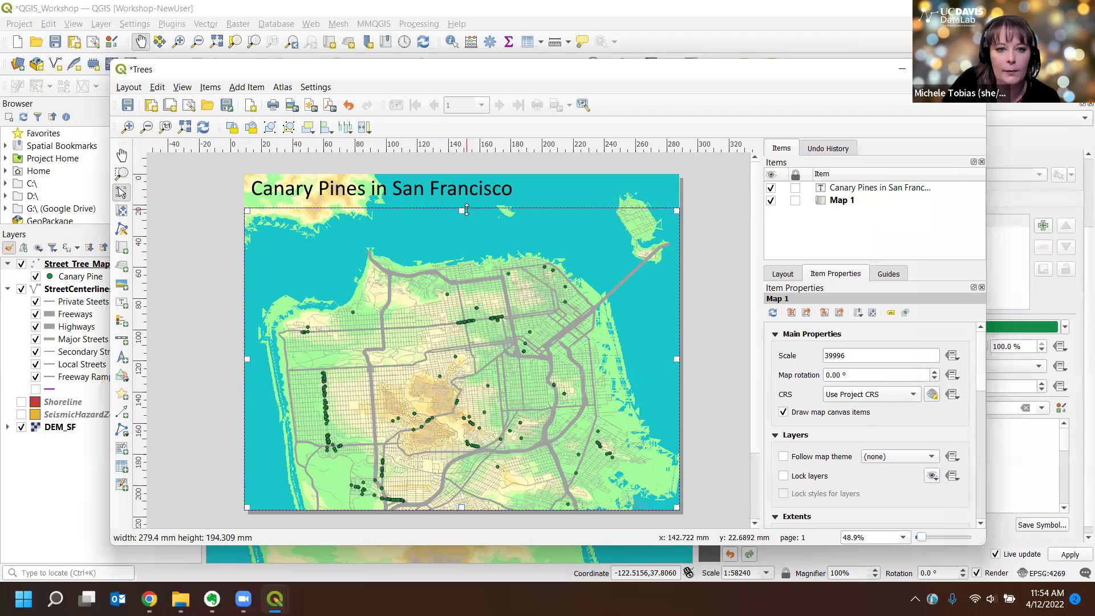
click(450, 189)
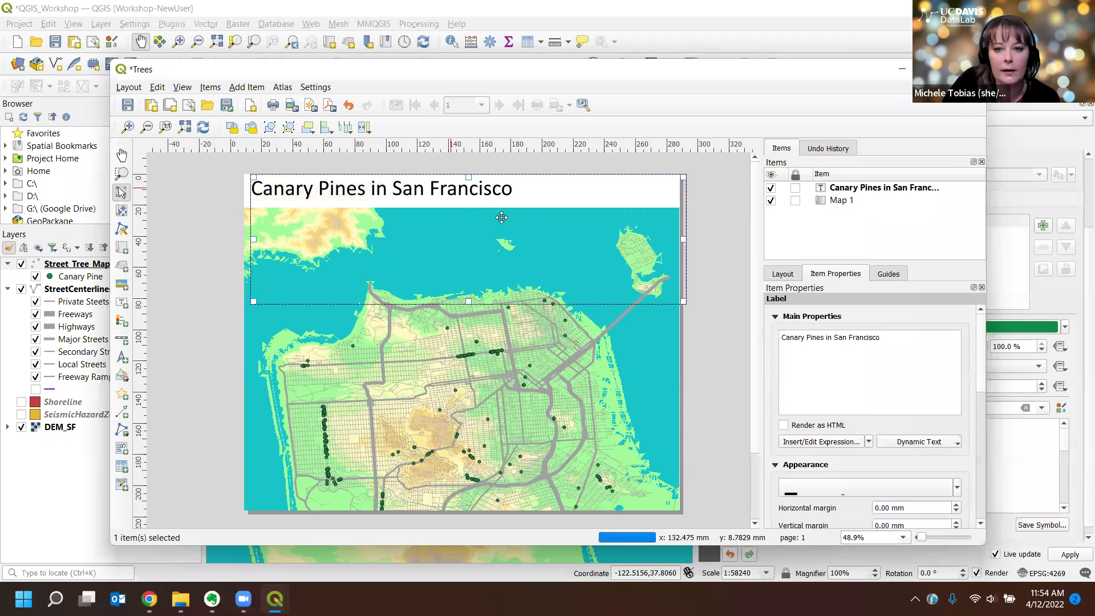
drag(503, 190, 497, 191)
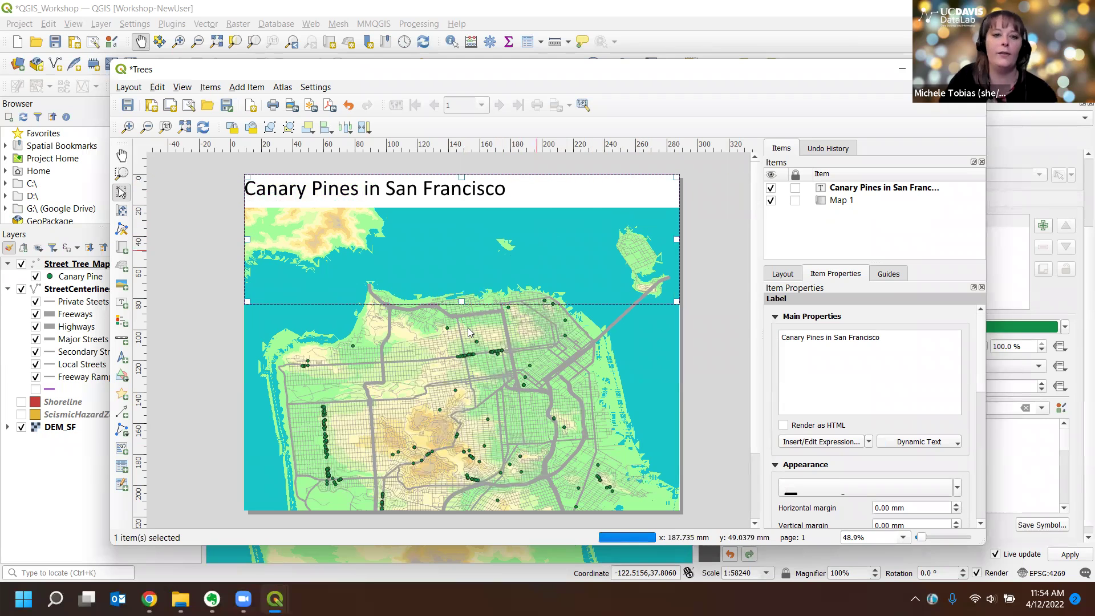
drag(462, 298, 462, 204)
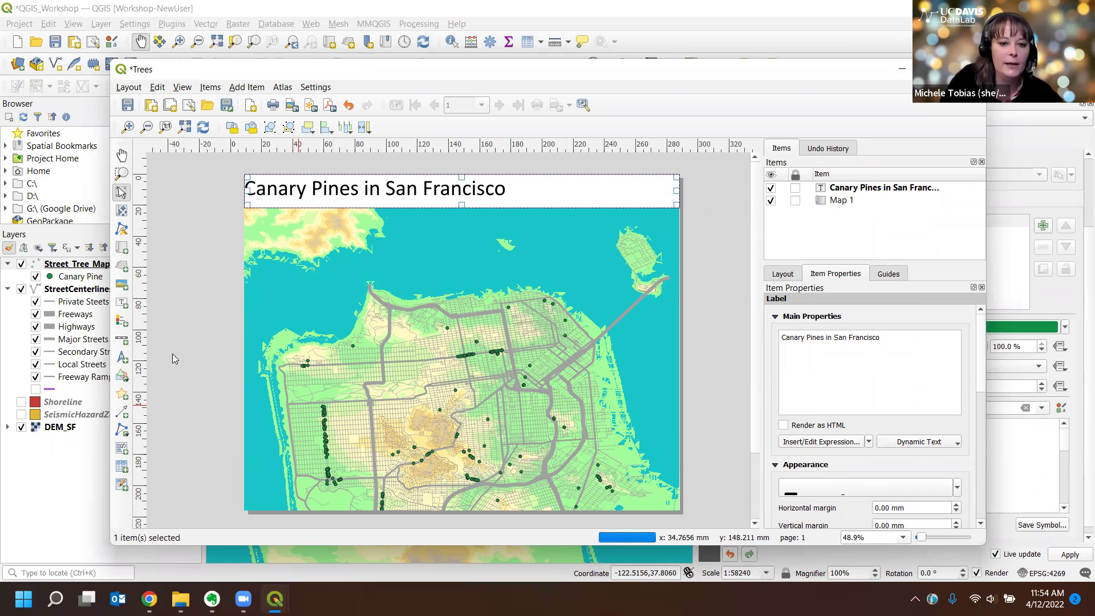
Shift the map content up within its frame so San Francisco's southern edge fits on the page
click(121, 211)
drag(489, 477, 487, 439)
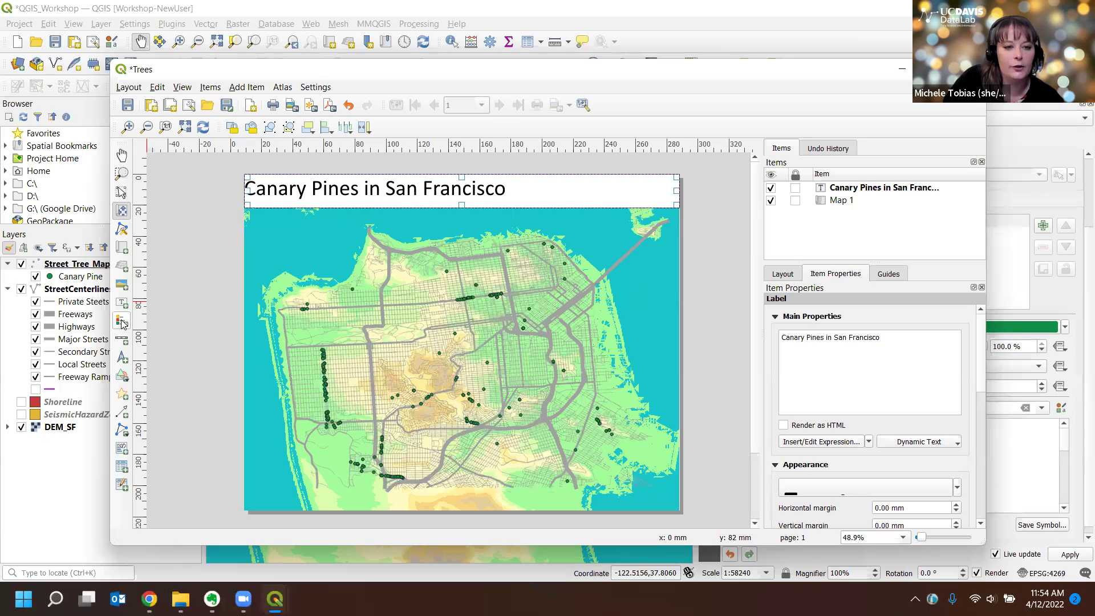
Add a north arrow with the default size to the layout, then move it onto the page and shrink it to under half size
click(121, 358)
click(224, 432)
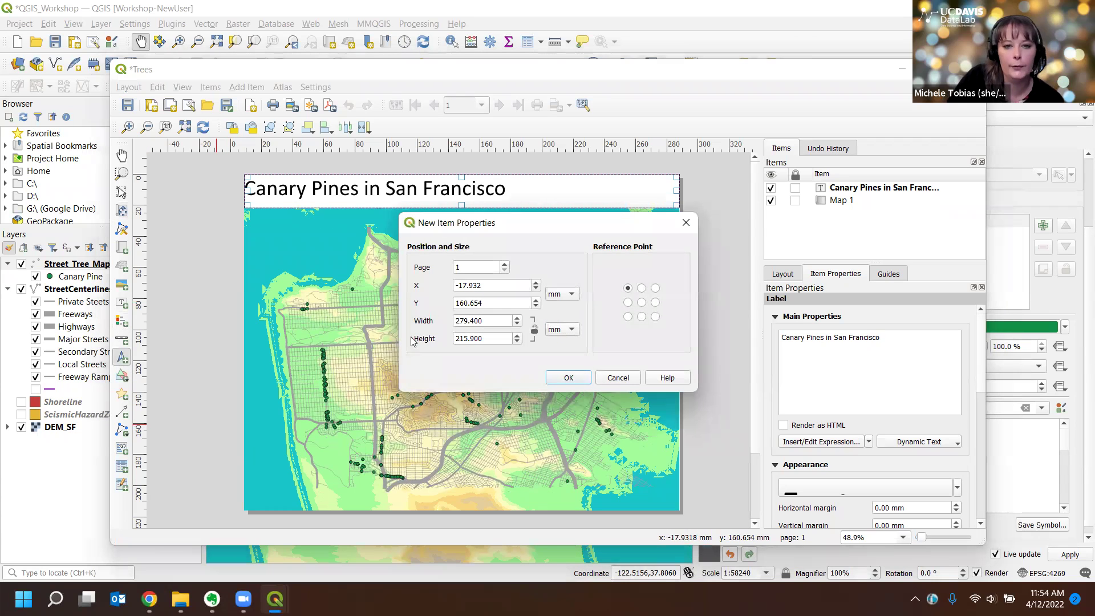
click(584, 377)
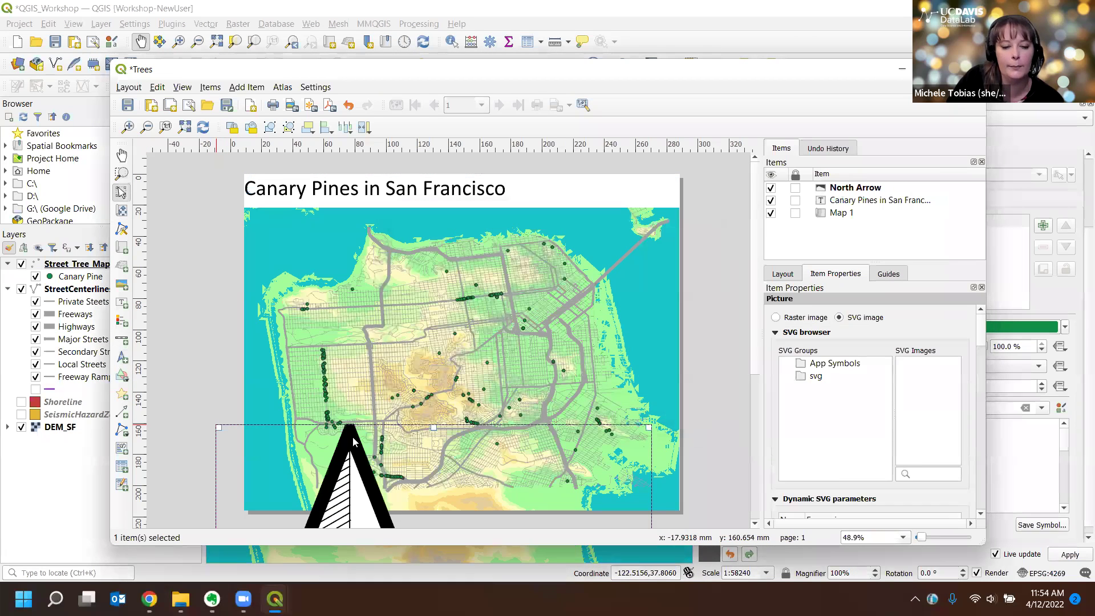
drag(328, 497, 305, 248)
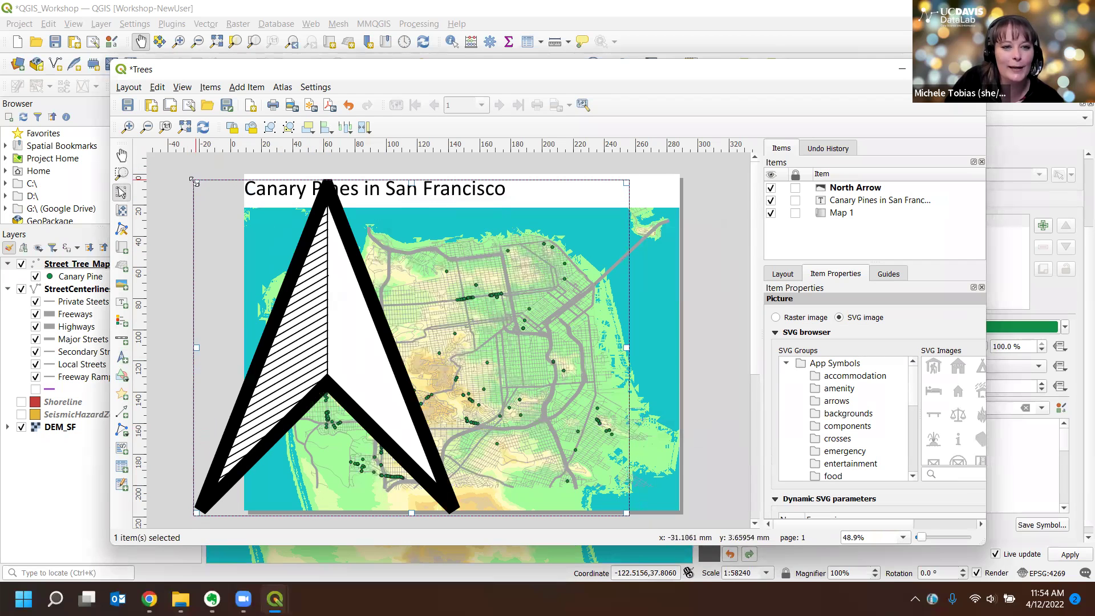
drag(196, 183, 441, 379)
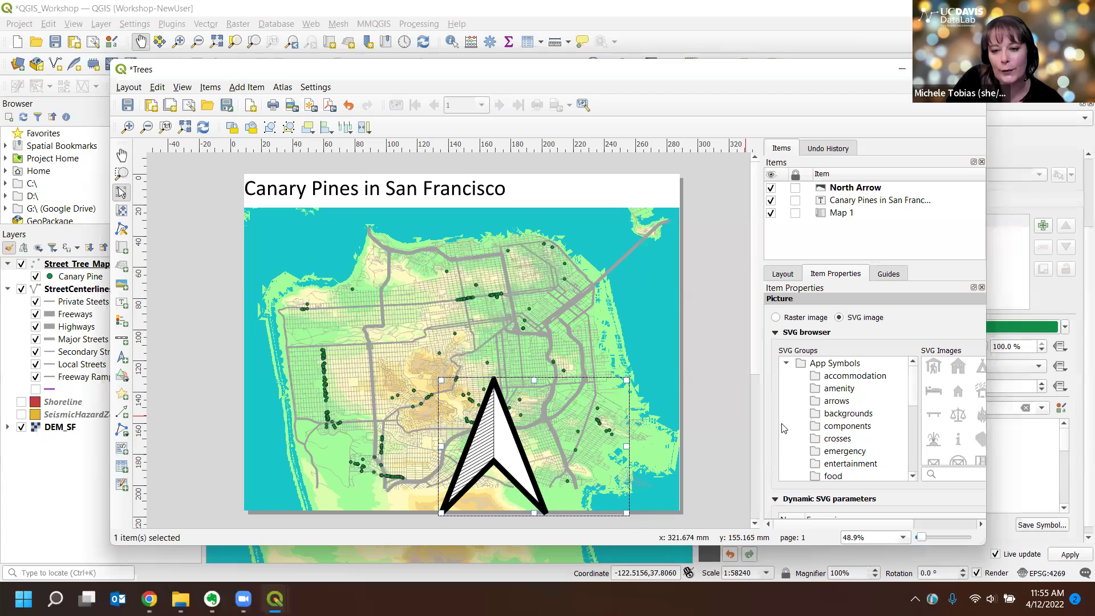
Change the north arrow's image to Arrow_04.svg from the arrows group, then shrink it into the map's lower-left corner
drag(761, 412, 722, 413)
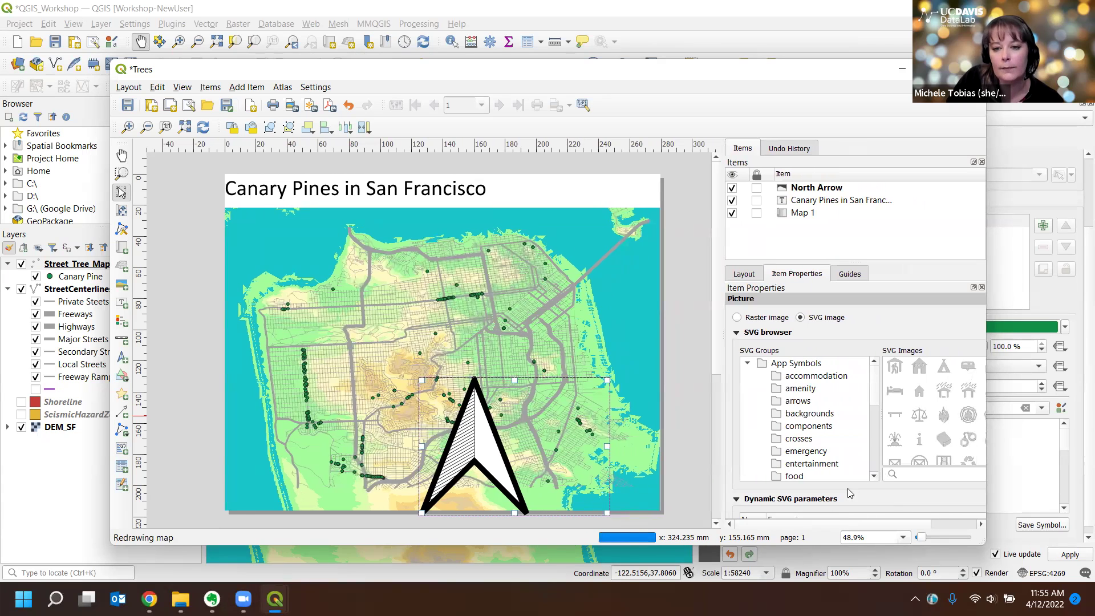
click(798, 403)
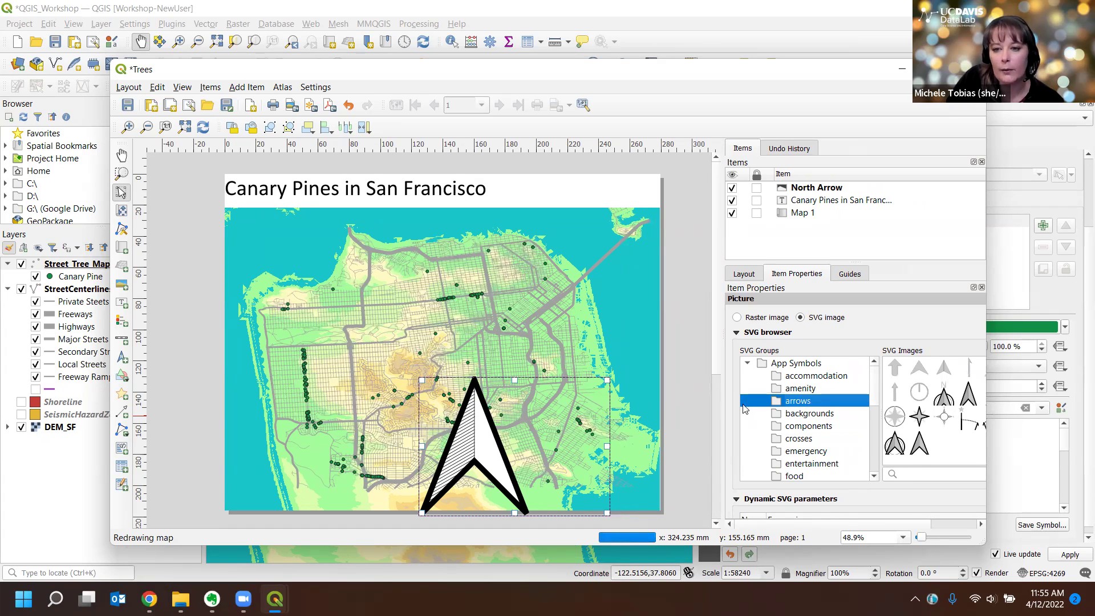
drag(721, 401, 694, 403)
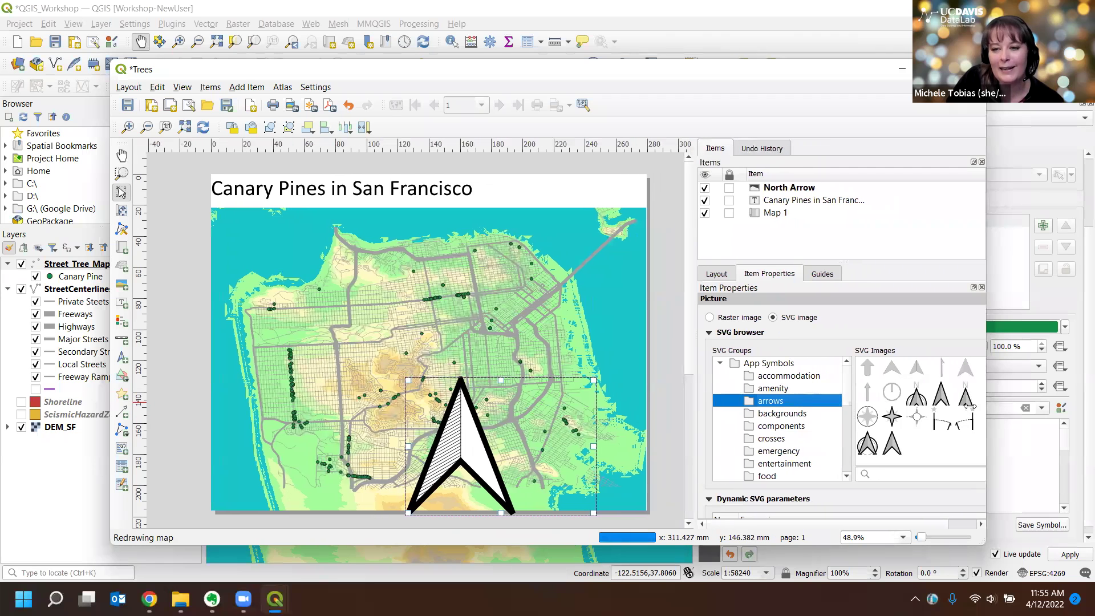
click(945, 372)
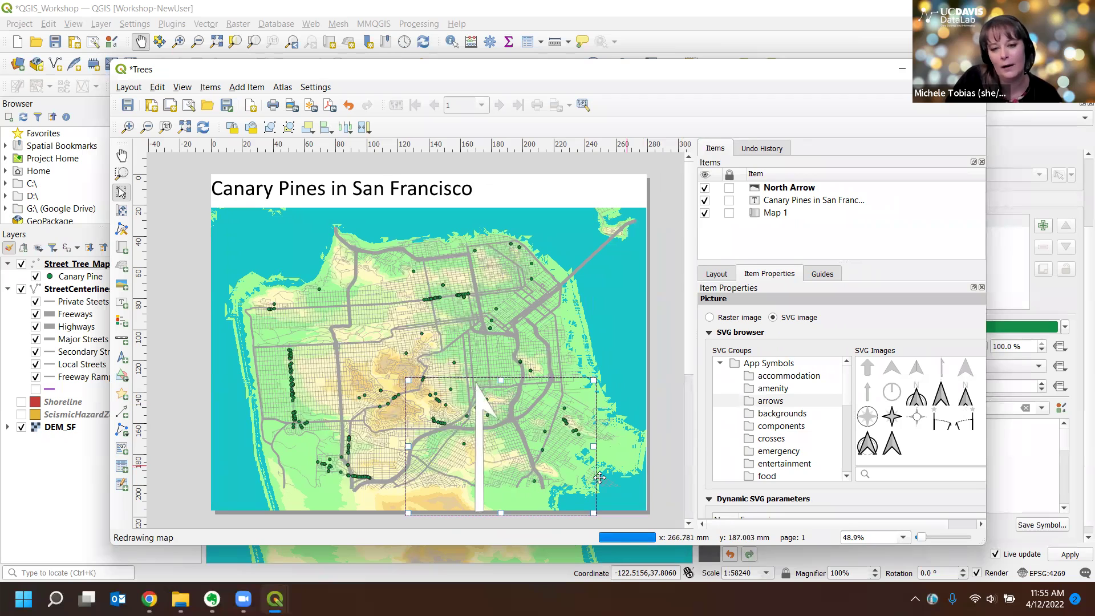
drag(408, 380, 194, 482)
drag(268, 468, 248, 471)
Set the north arrow's fill color to the recent dark gray #666666 and deselect the arrow
scroll(848, 499, down, 3)
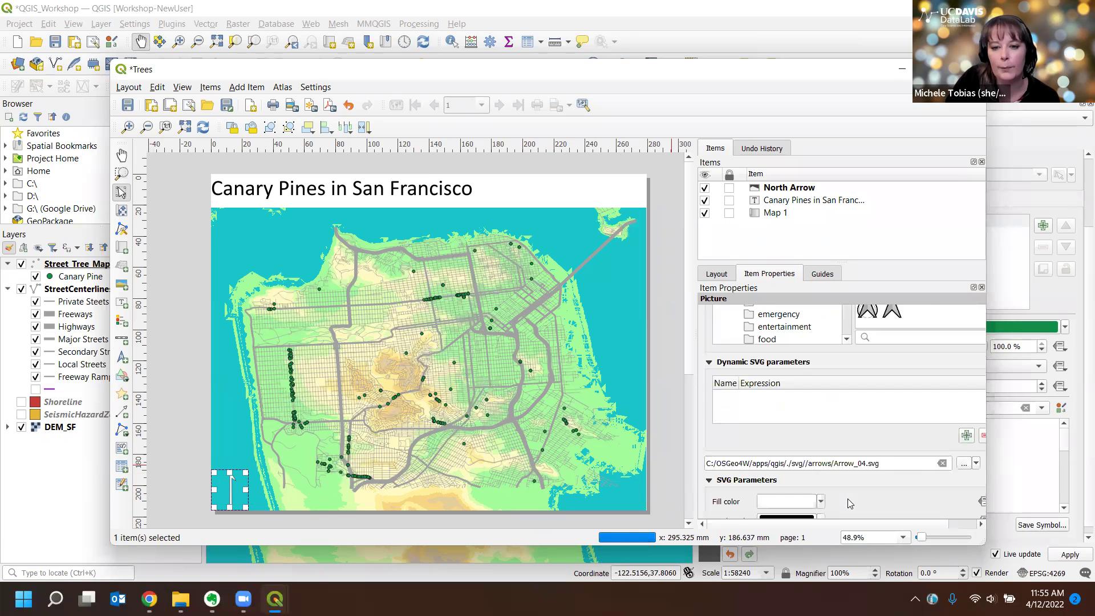
scroll(848, 498, down, 2)
click(790, 434)
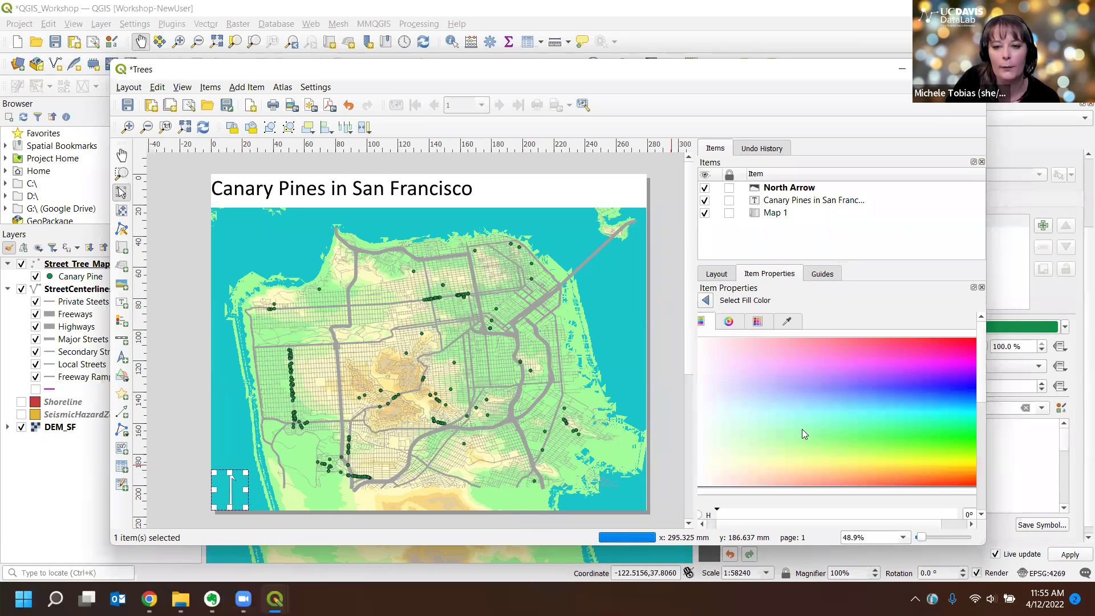
click(759, 322)
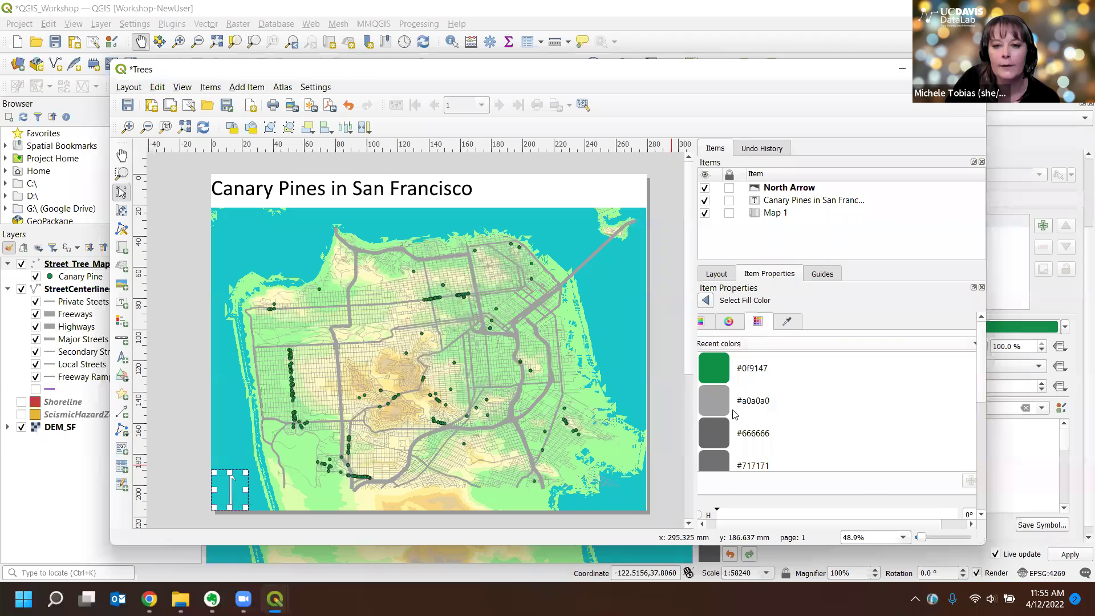
click(720, 437)
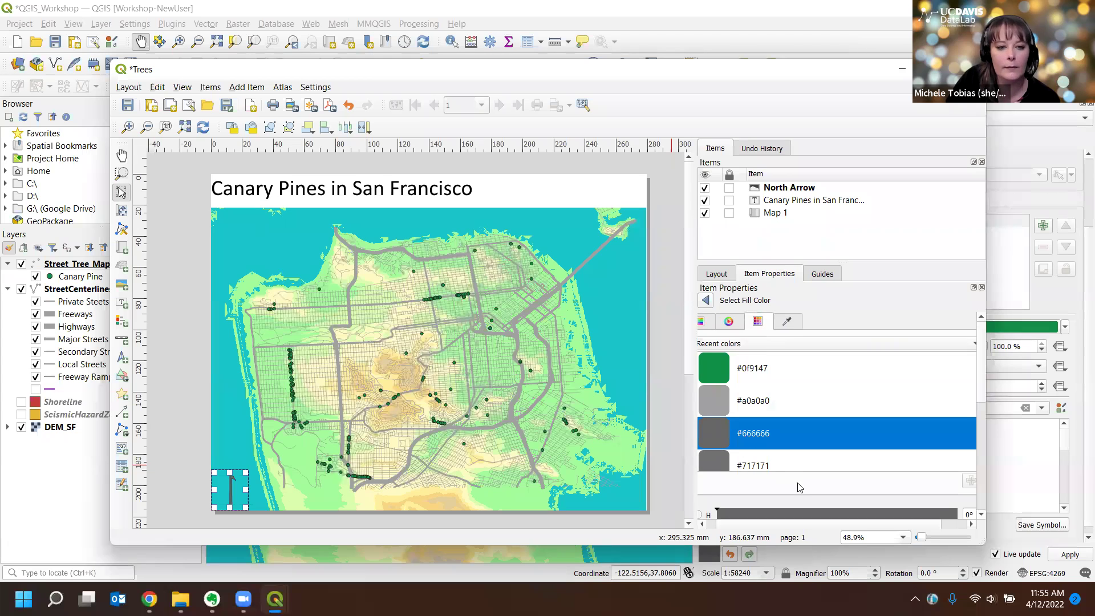
click(705, 302)
click(169, 452)
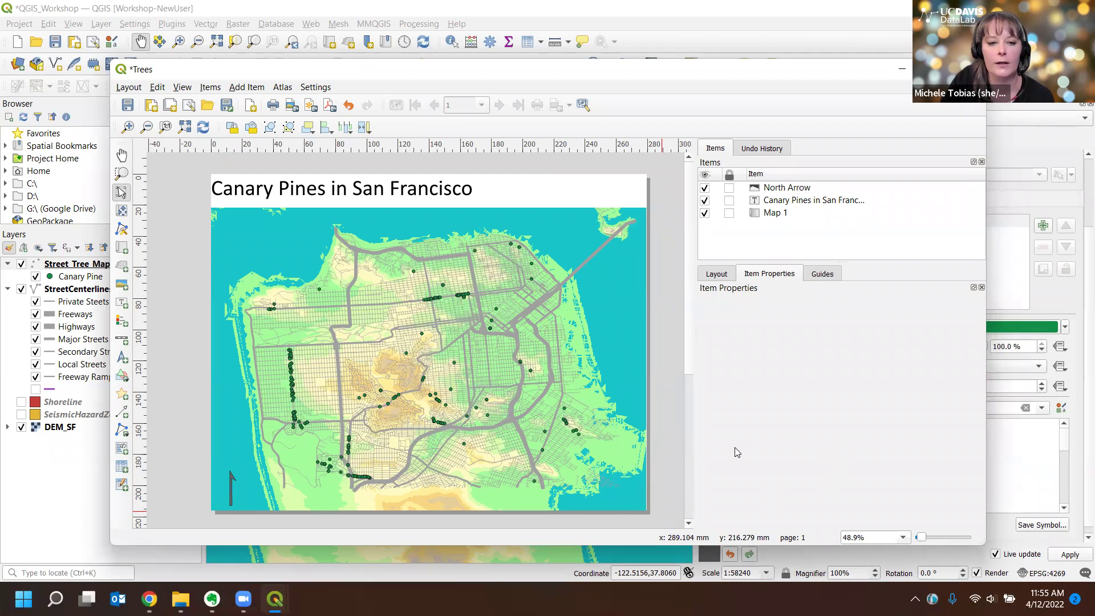
Add a scale bar with the default size to the layout and place it beside the north arrow at the map's bottom
click(122, 339)
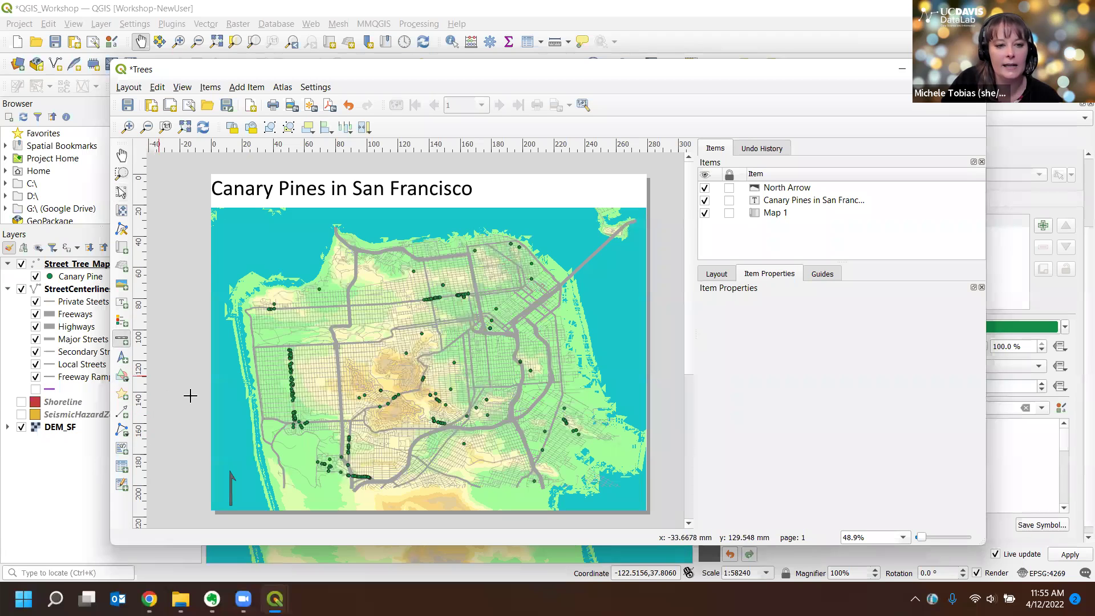
click(183, 391)
click(567, 374)
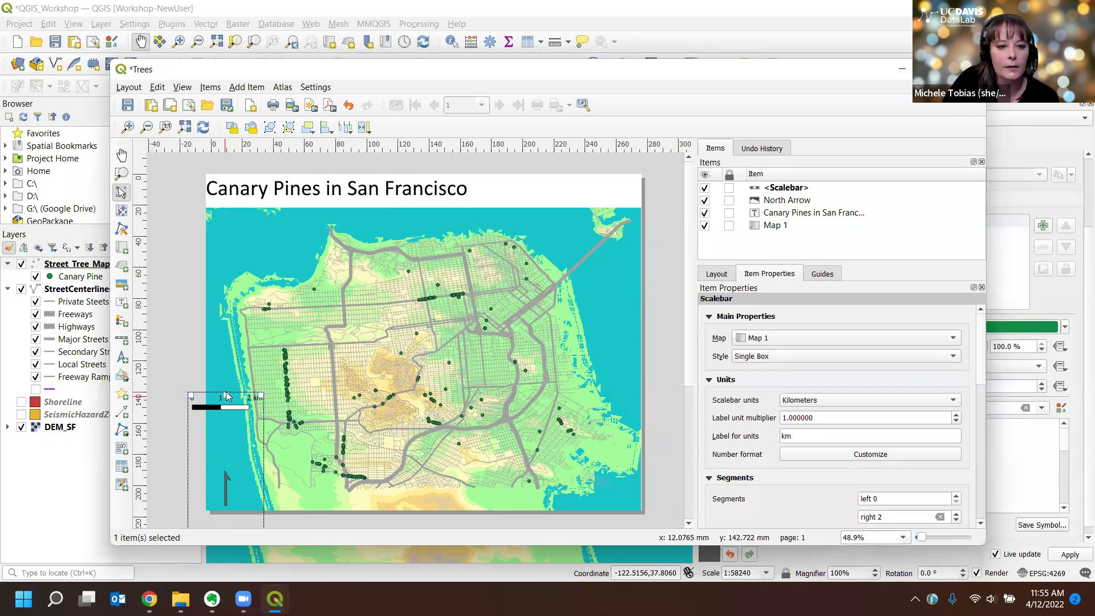
drag(228, 397, 295, 505)
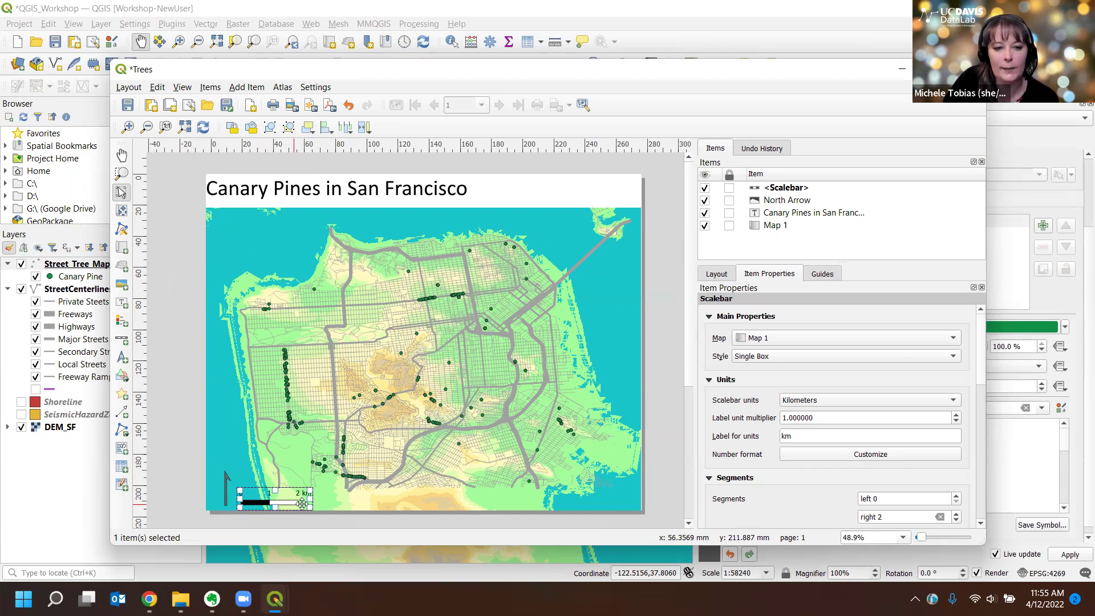
Examine the scale bar's segment, display, frame, background and variable settings, then deselect it
scroll(822, 454, down, 3)
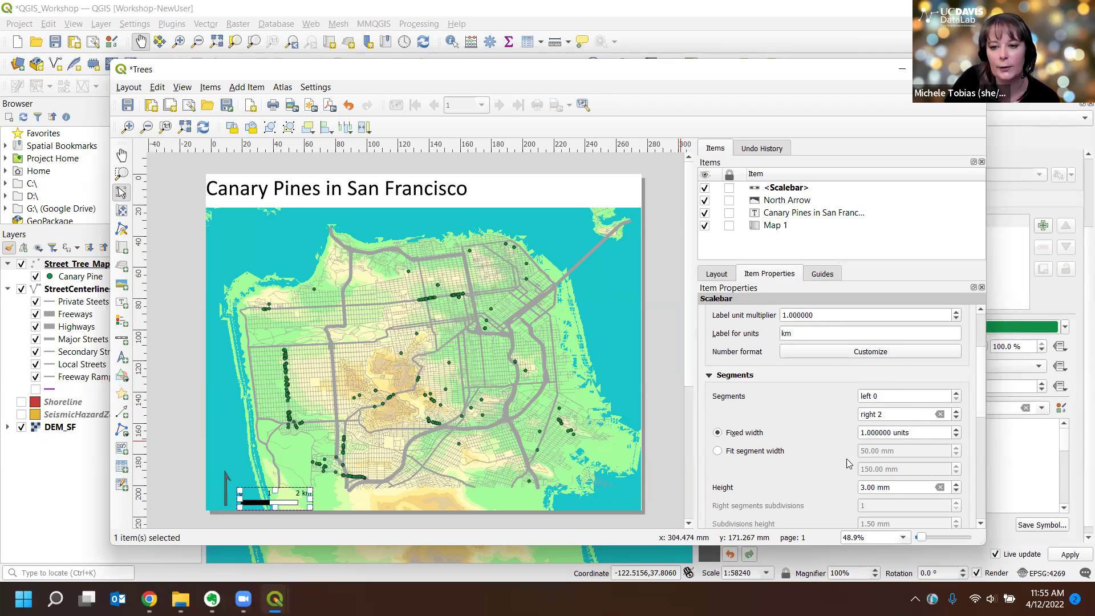
scroll(899, 465, down, 2)
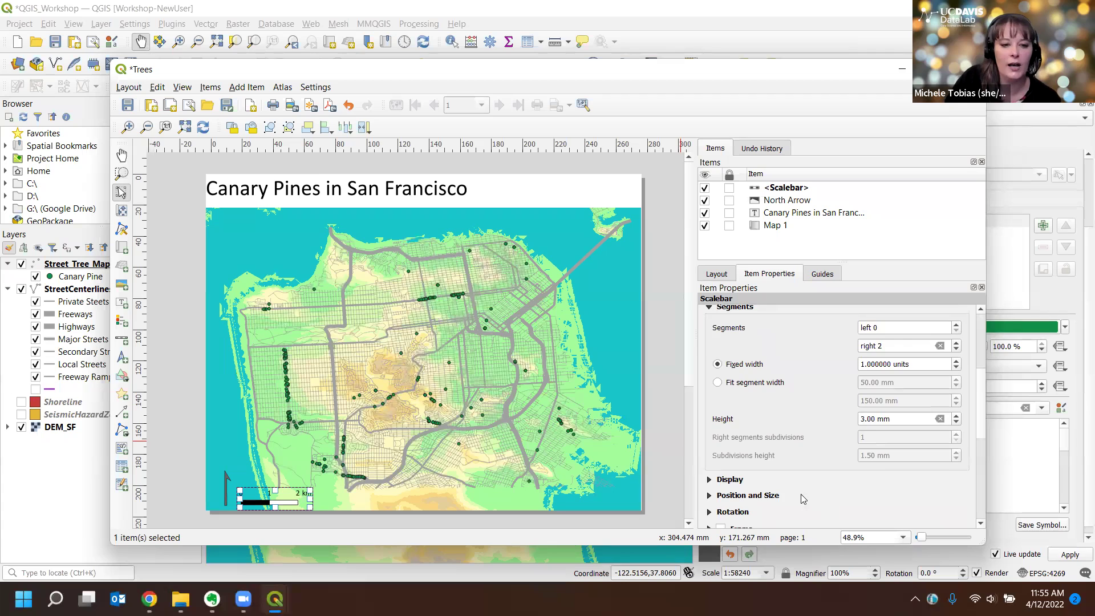
scroll(840, 484, down, 3)
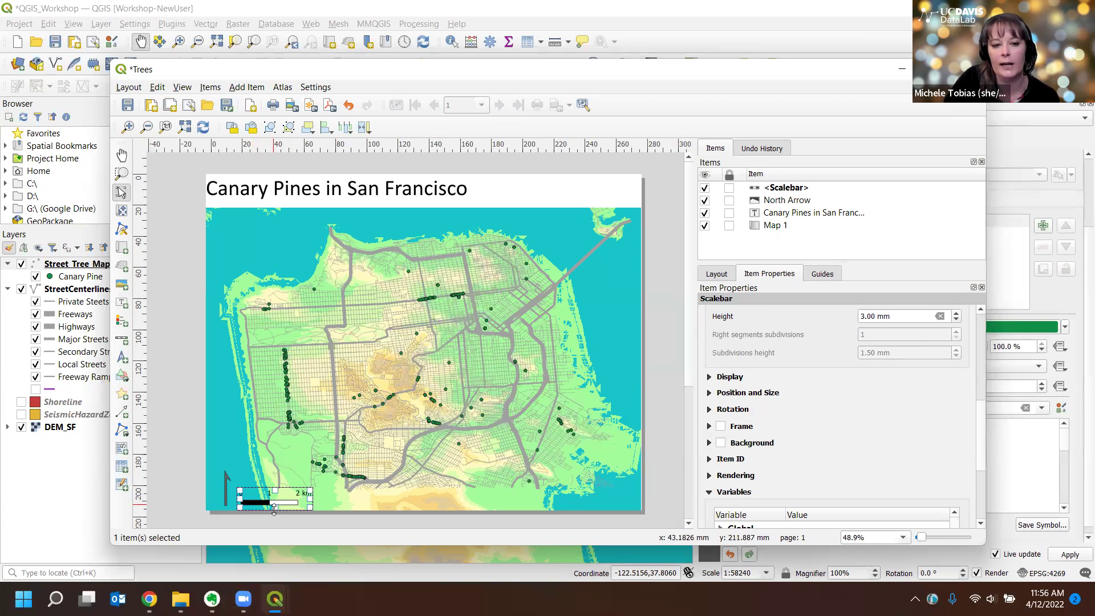
scroll(859, 450, down, 2)
scroll(862, 448, down, 2)
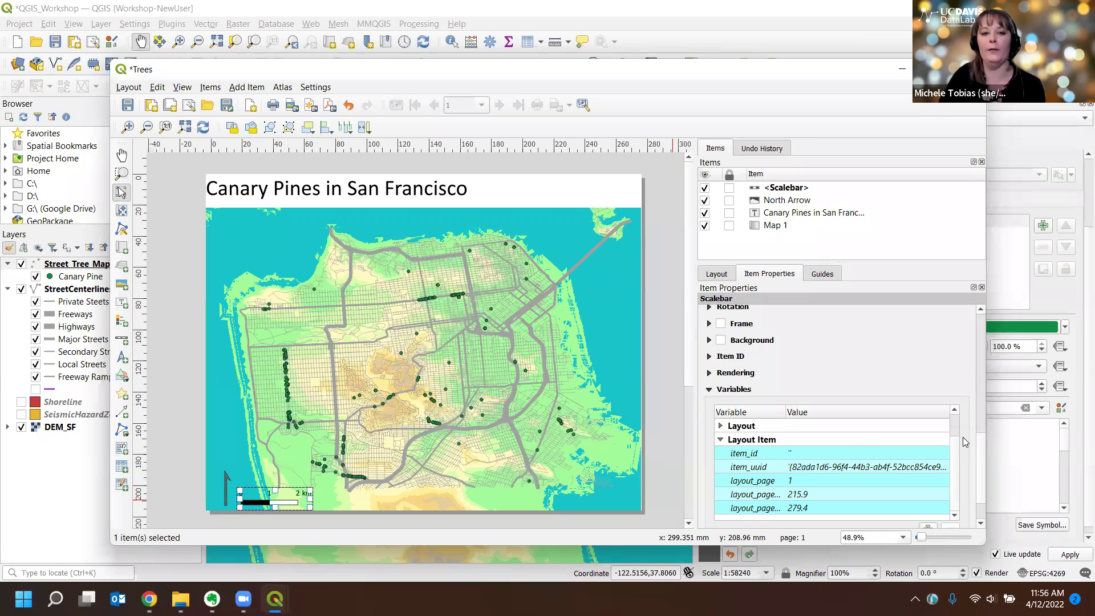
scroll(900, 370, down, 1)
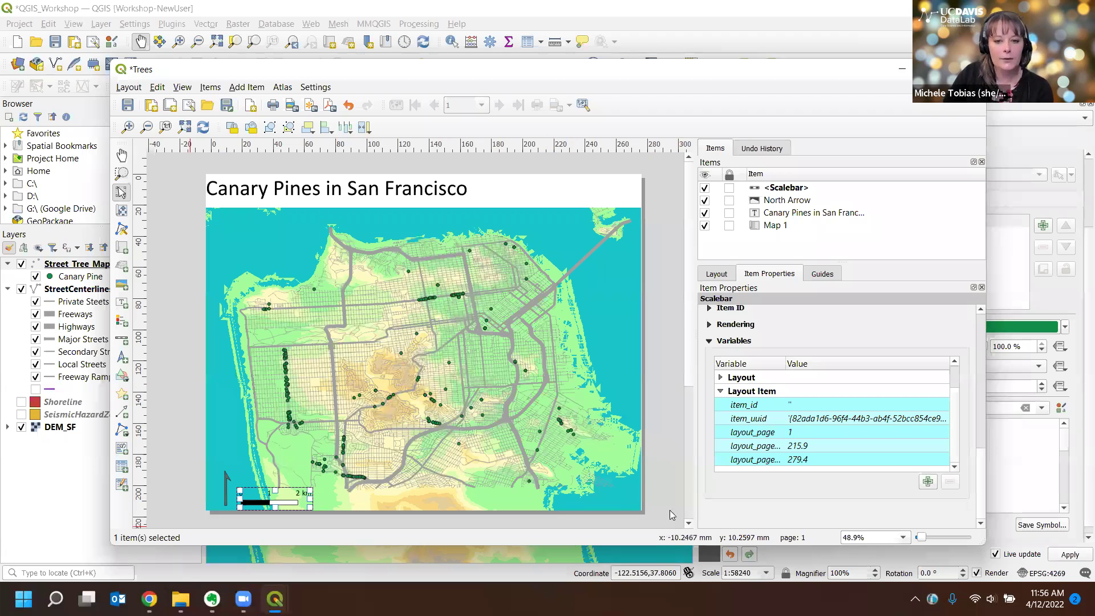
click(671, 488)
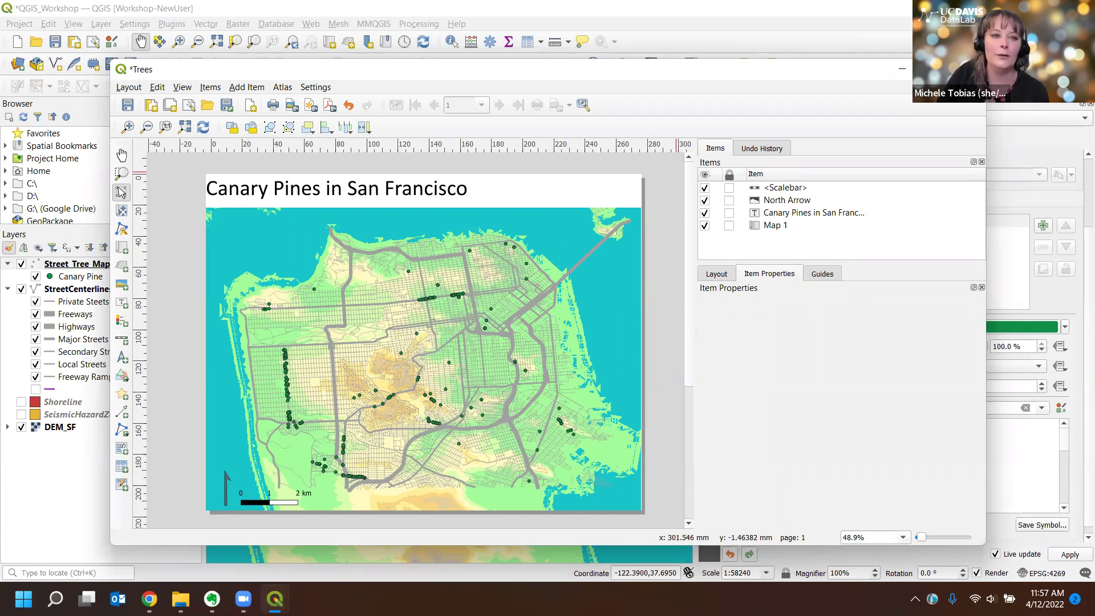
Save the project with the Trees layout and close the layout window
click(128, 105)
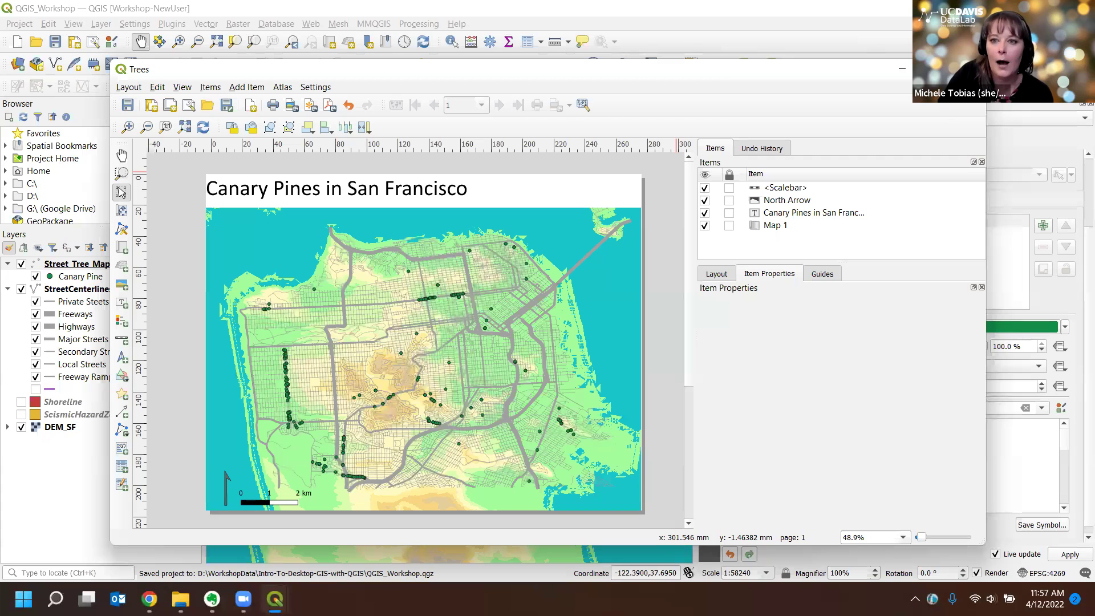
click(971, 69)
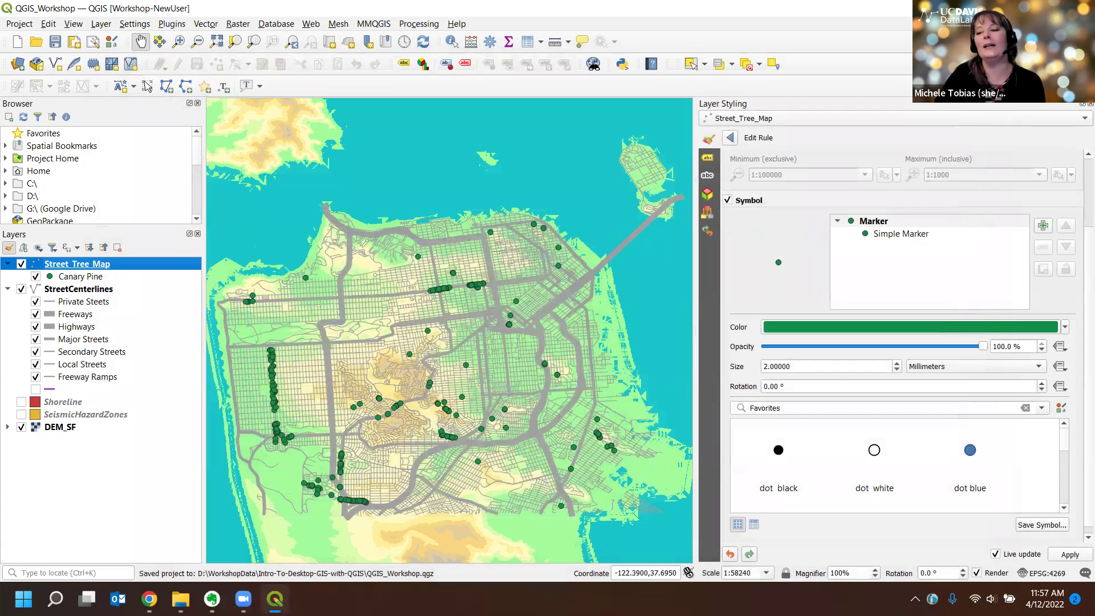